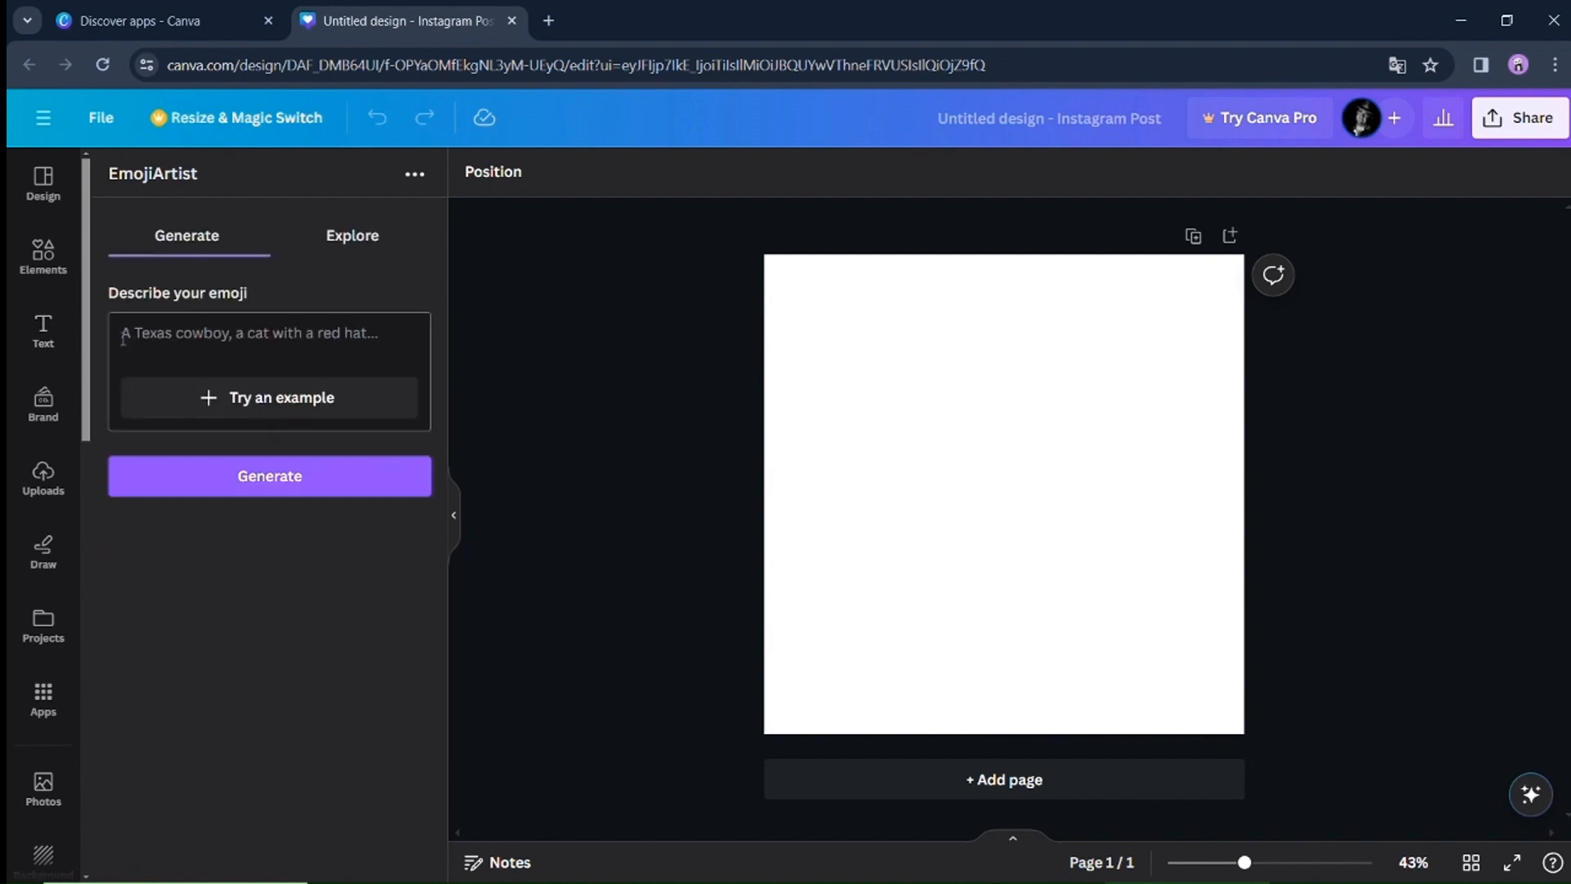
- Generate an emoji from the example description "Cat with a red hat" and set the image as the page background
left_click(315, 397)
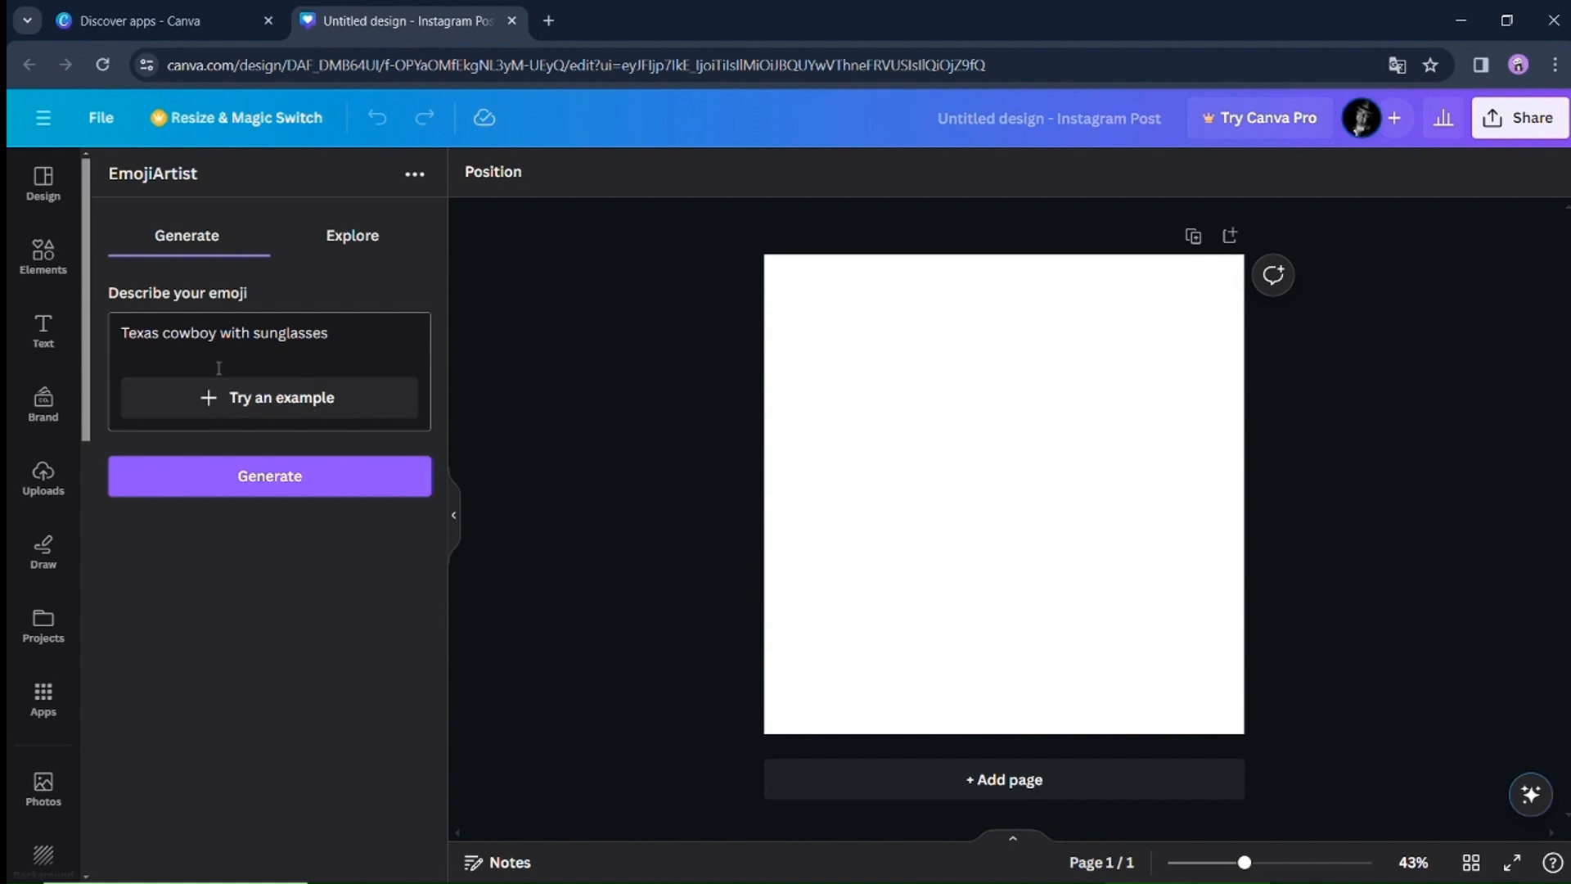
left_click(281, 388)
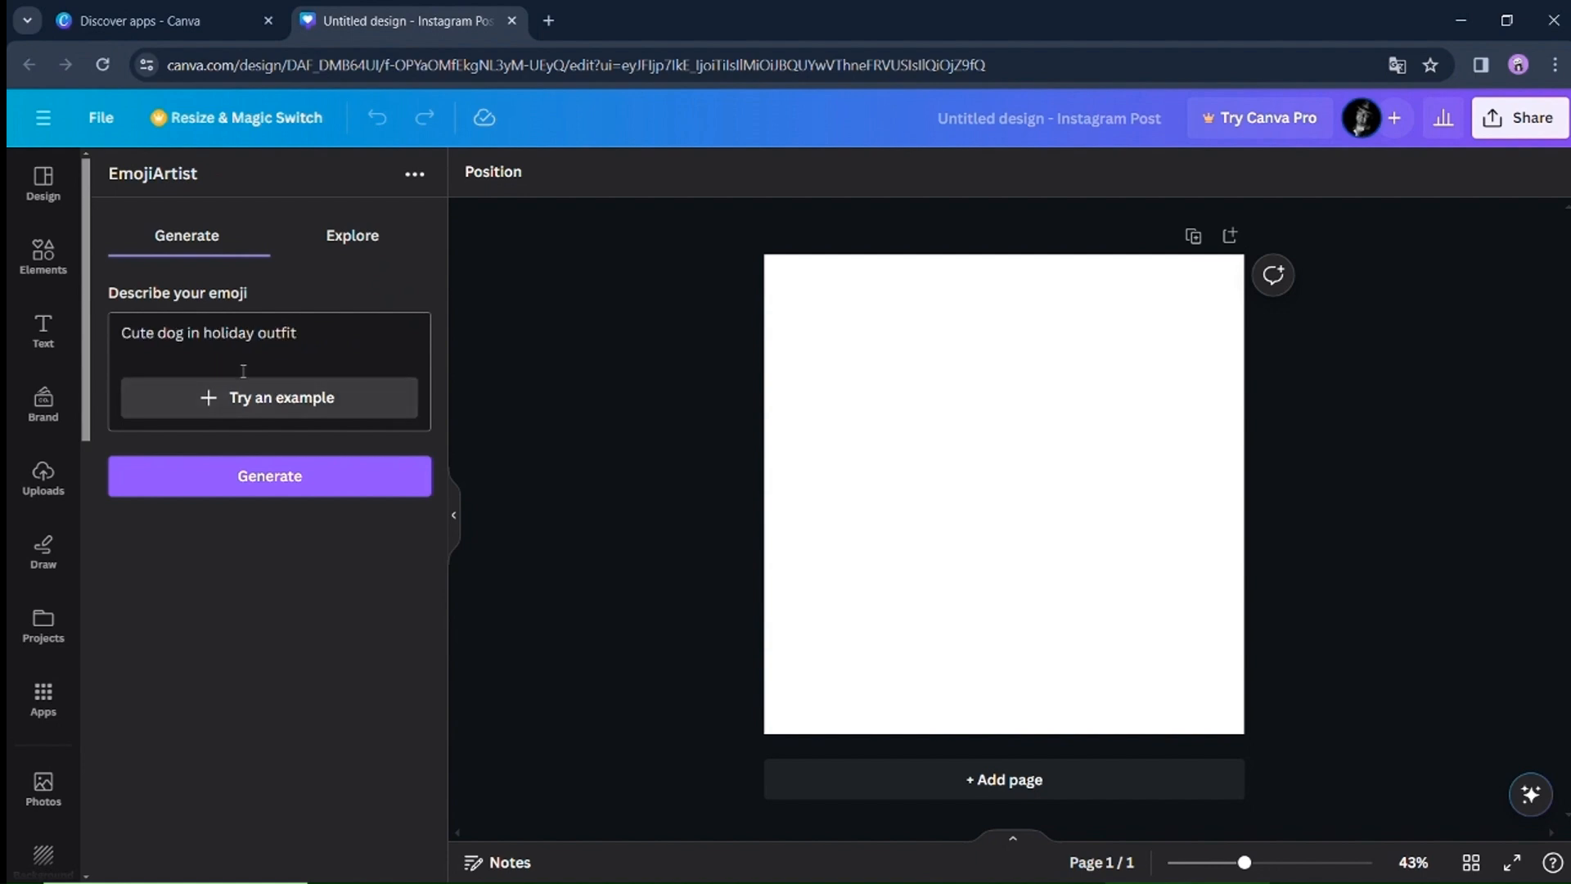
left_click(263, 386)
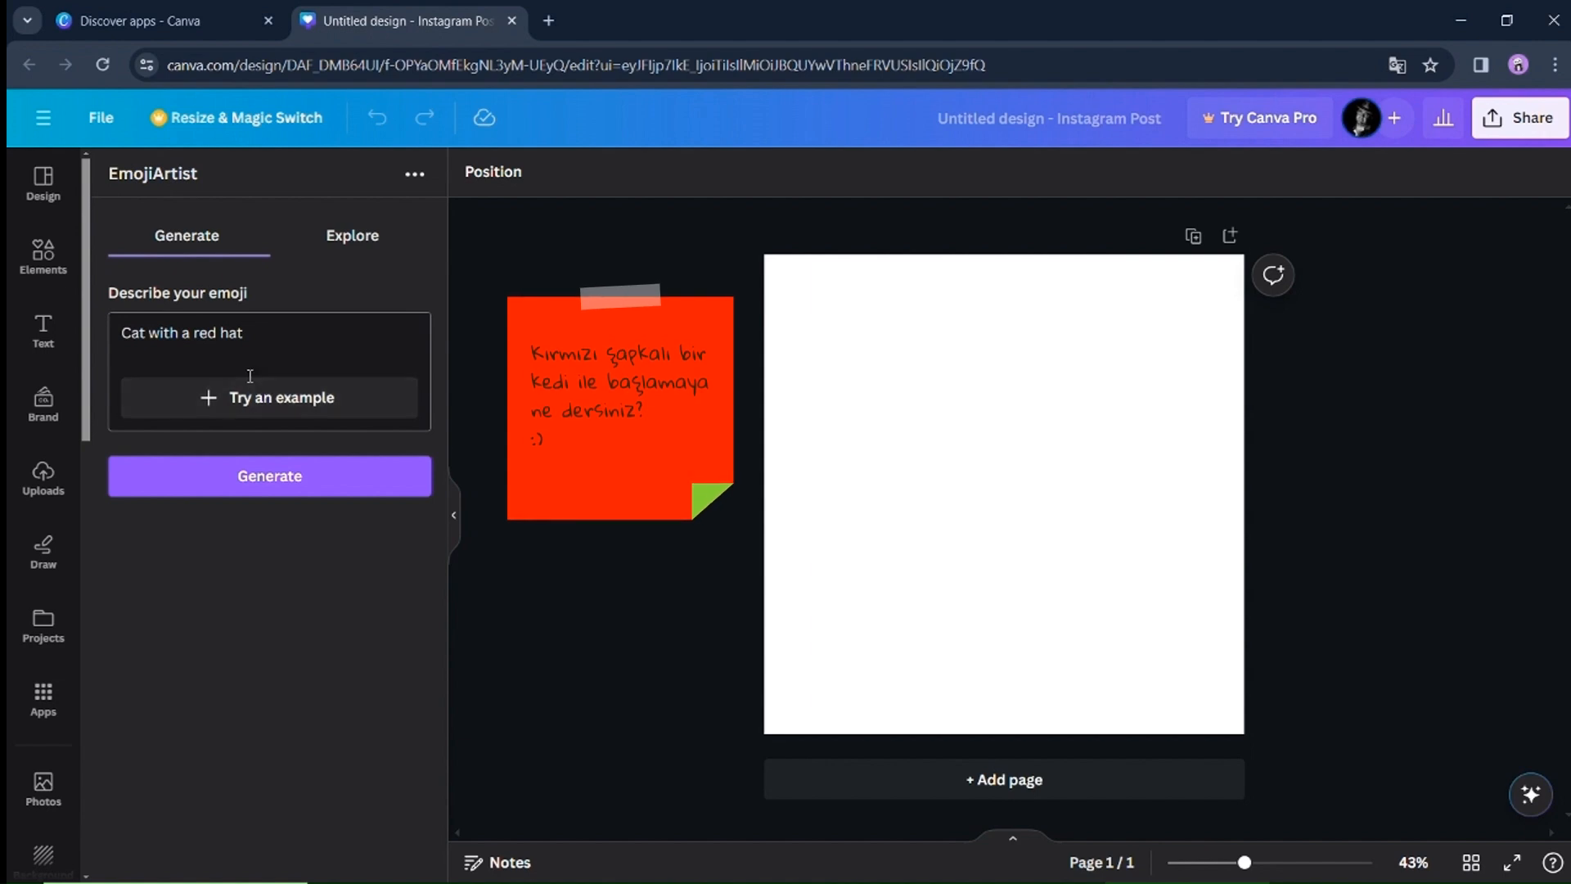
left_click(293, 478)
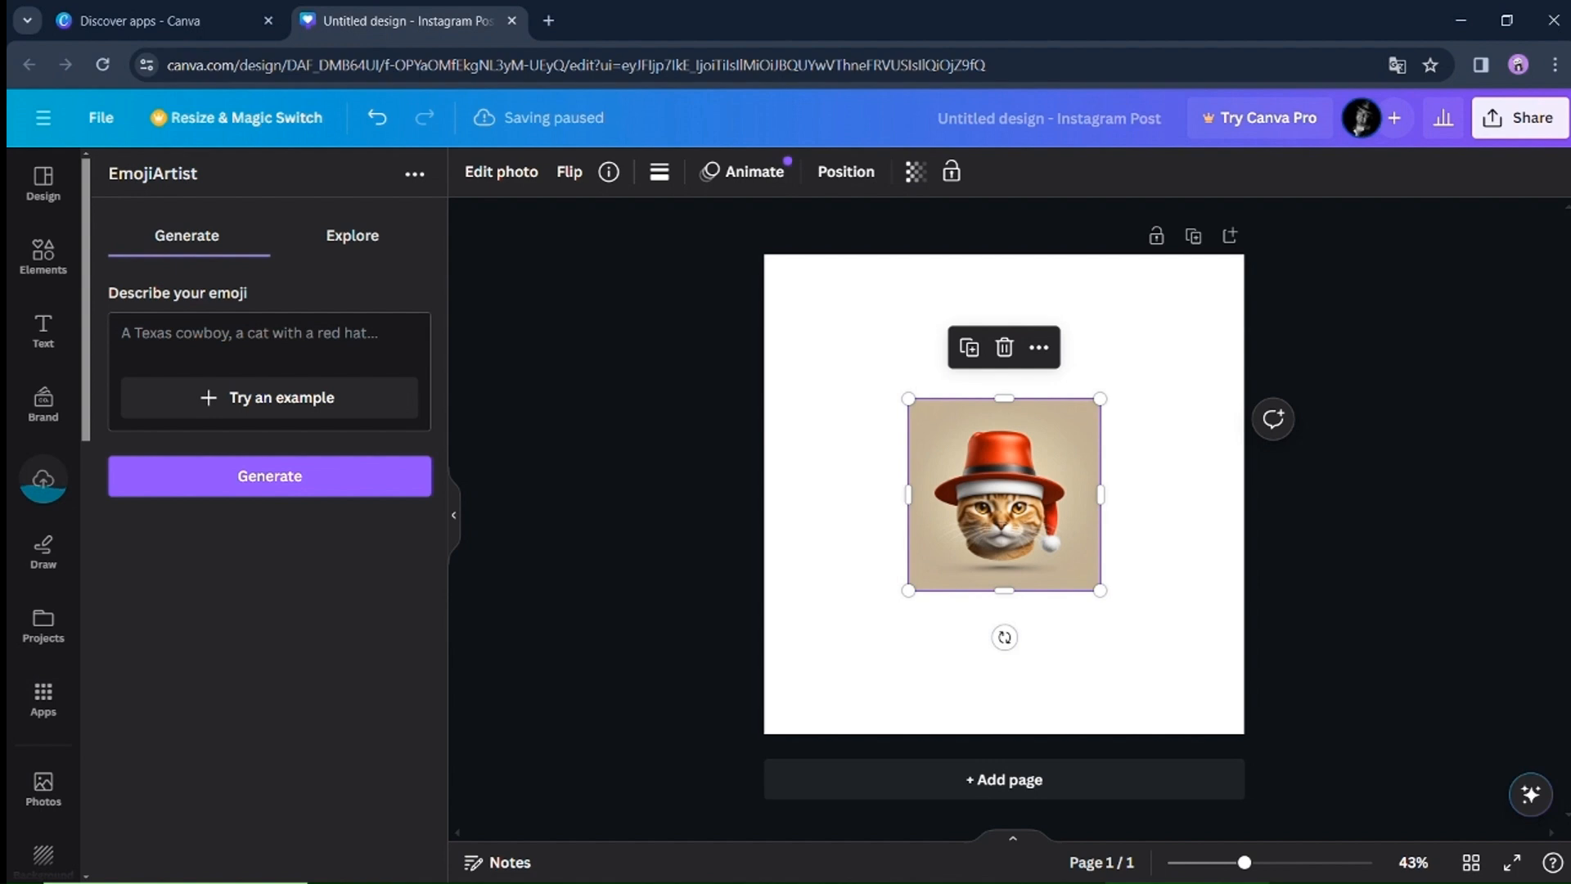
right_click(1014, 573)
left_click(1108, 760)
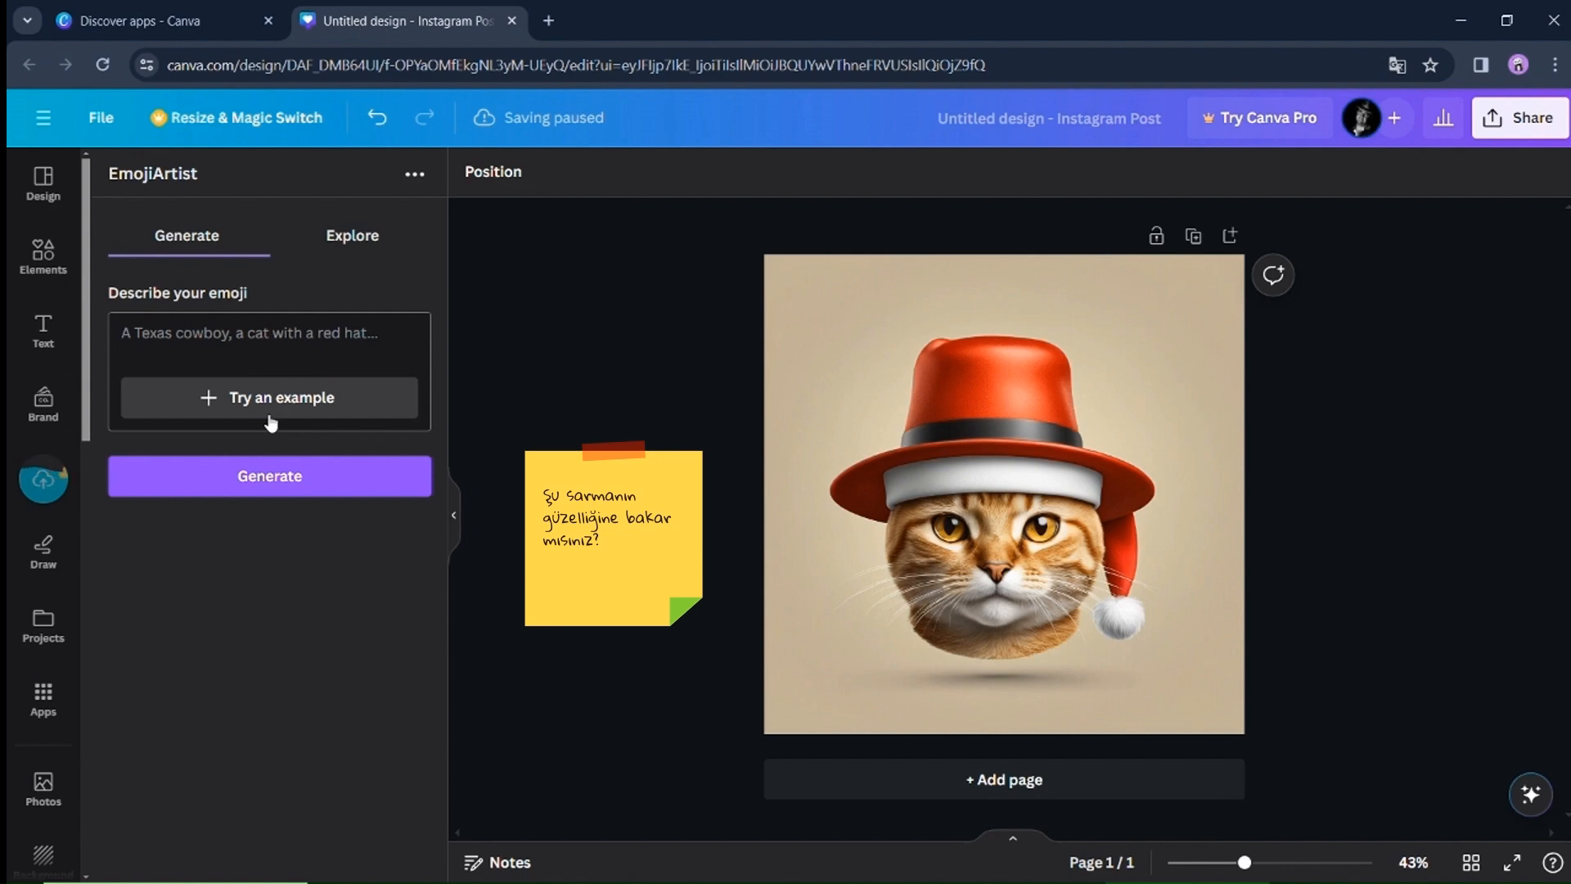
- On a new second page, generate an emoji described as "Dog with a red hat" and set it as the page background
left_click(824, 777)
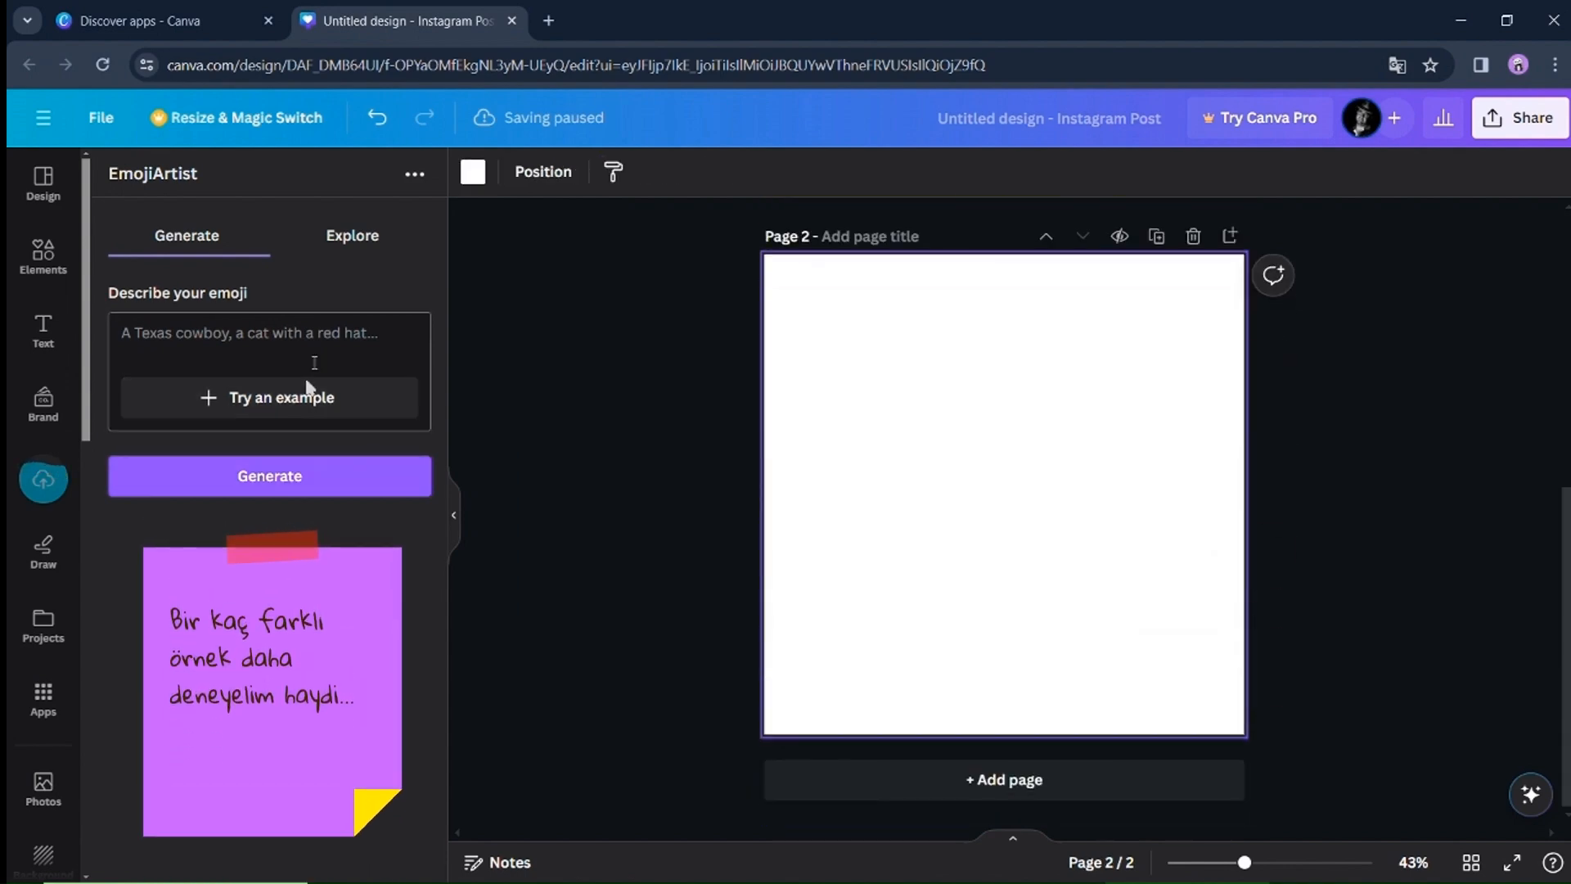
left_click(310, 389)
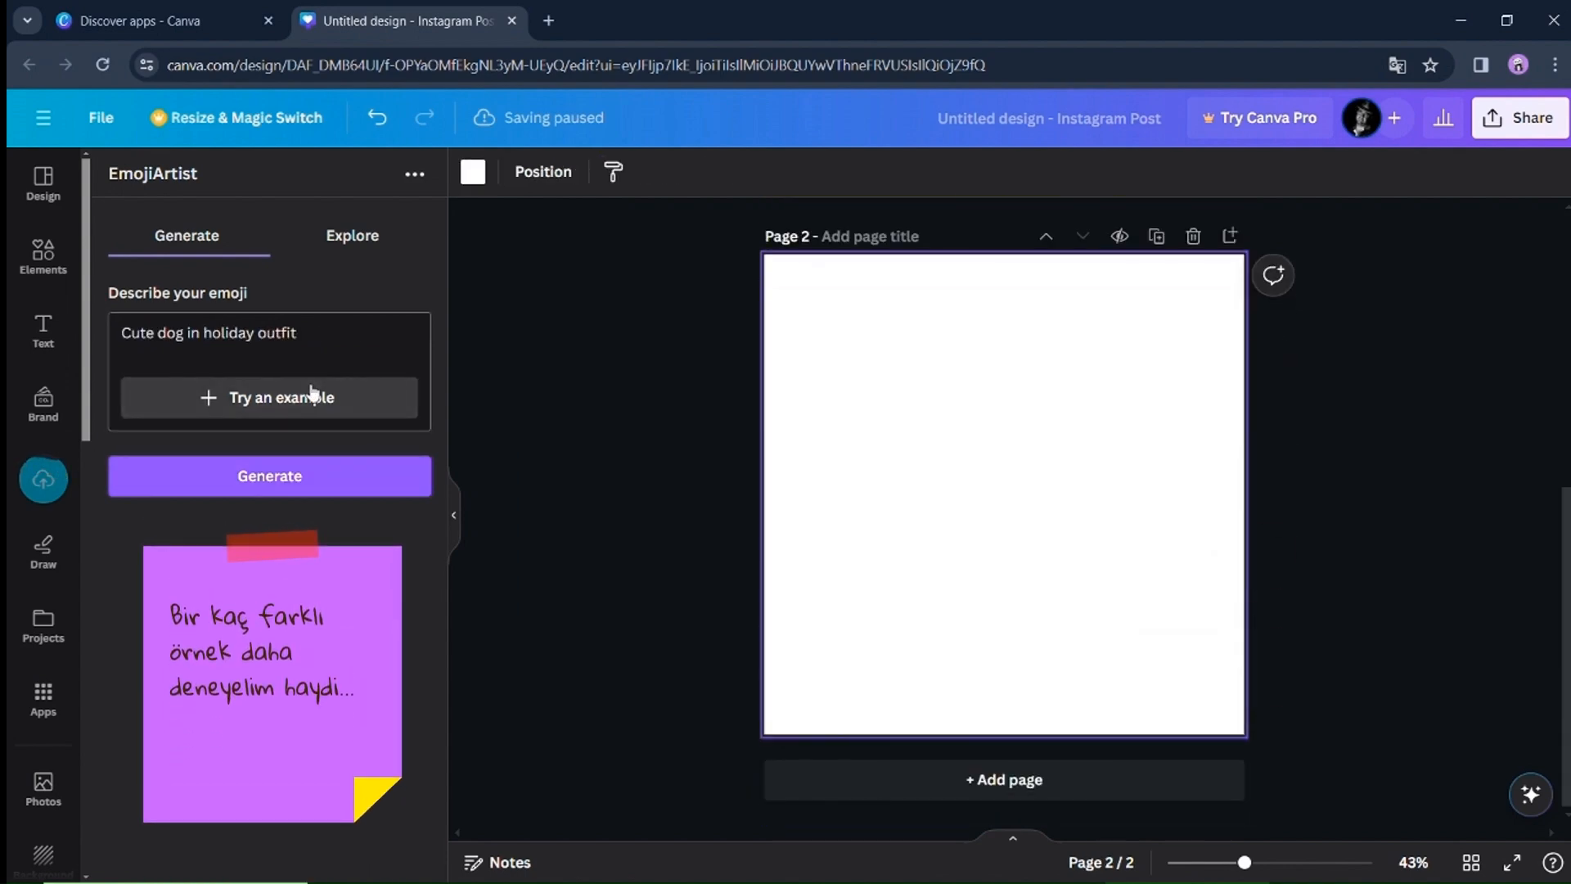
left_click(311, 391)
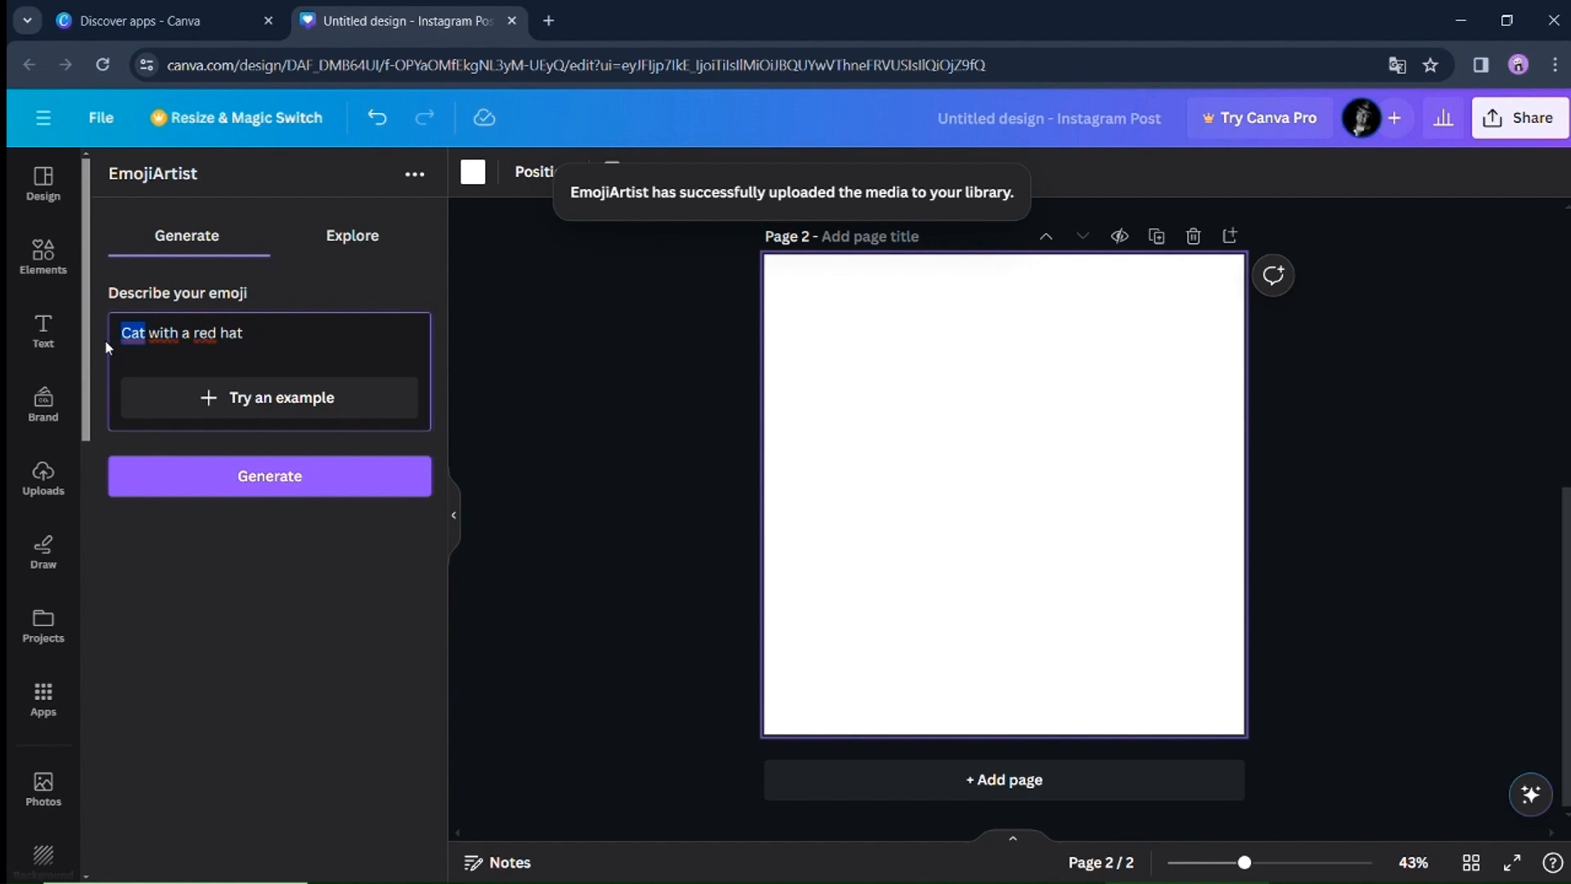
type("Dog")
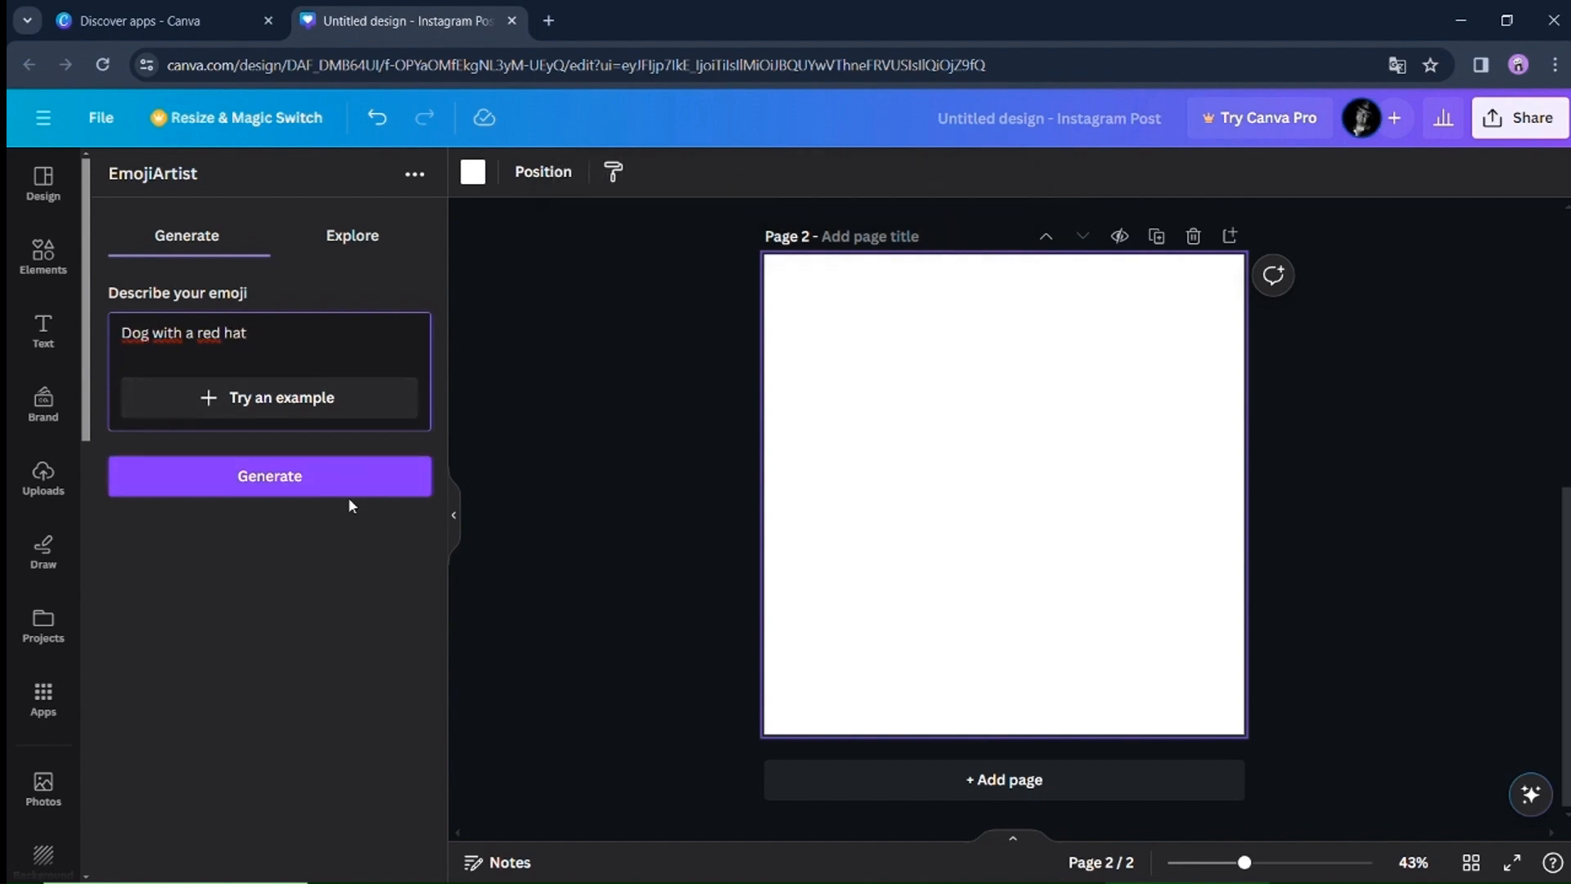
key("ctrl+a")
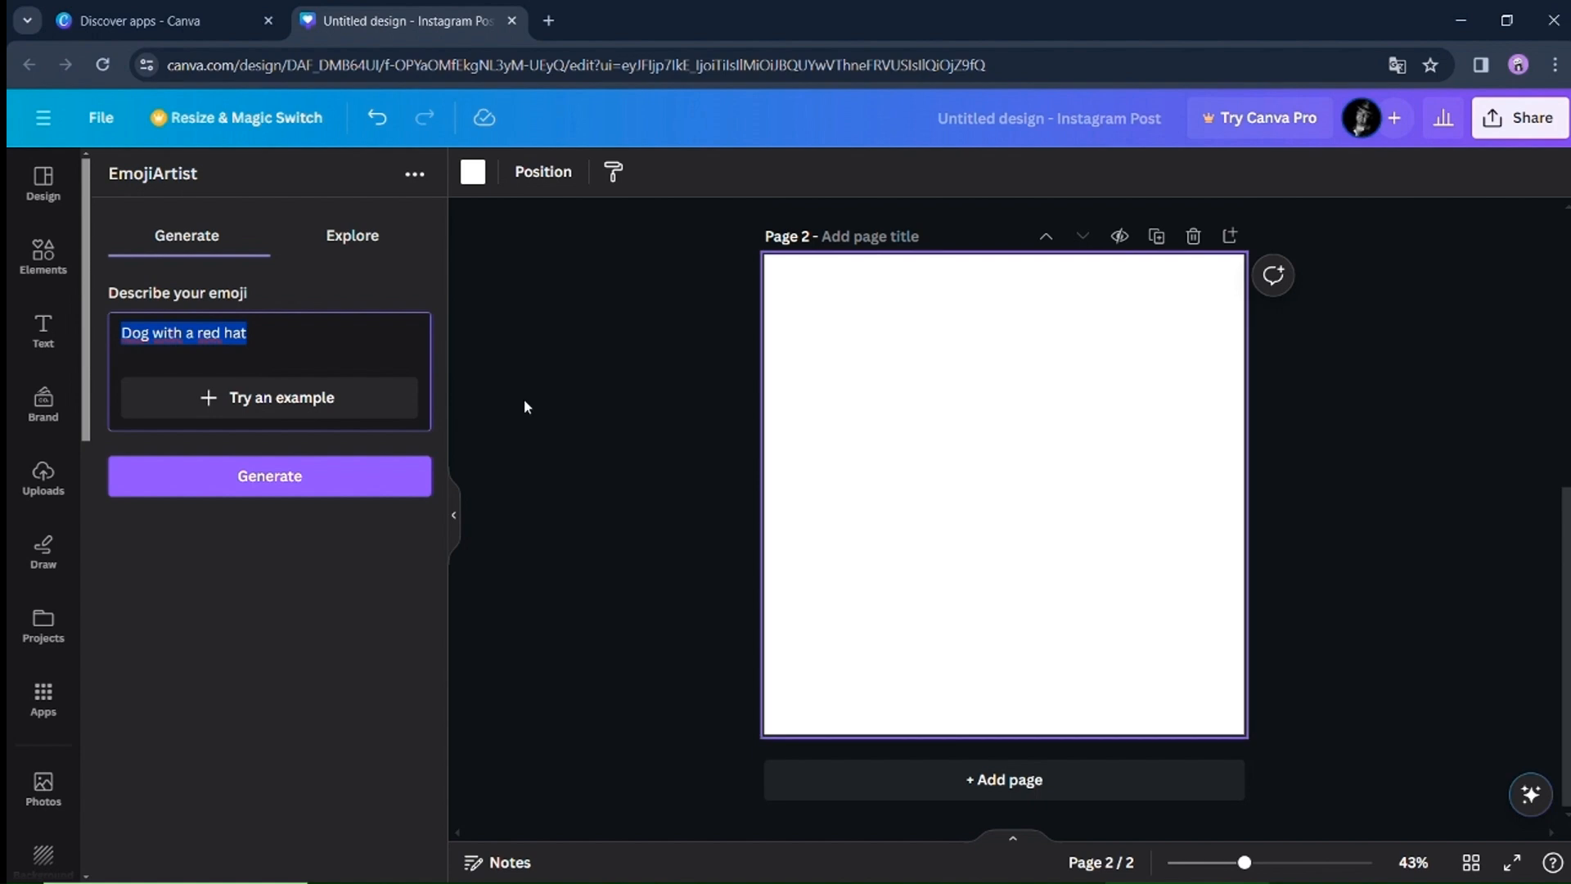
left_click(425, 487)
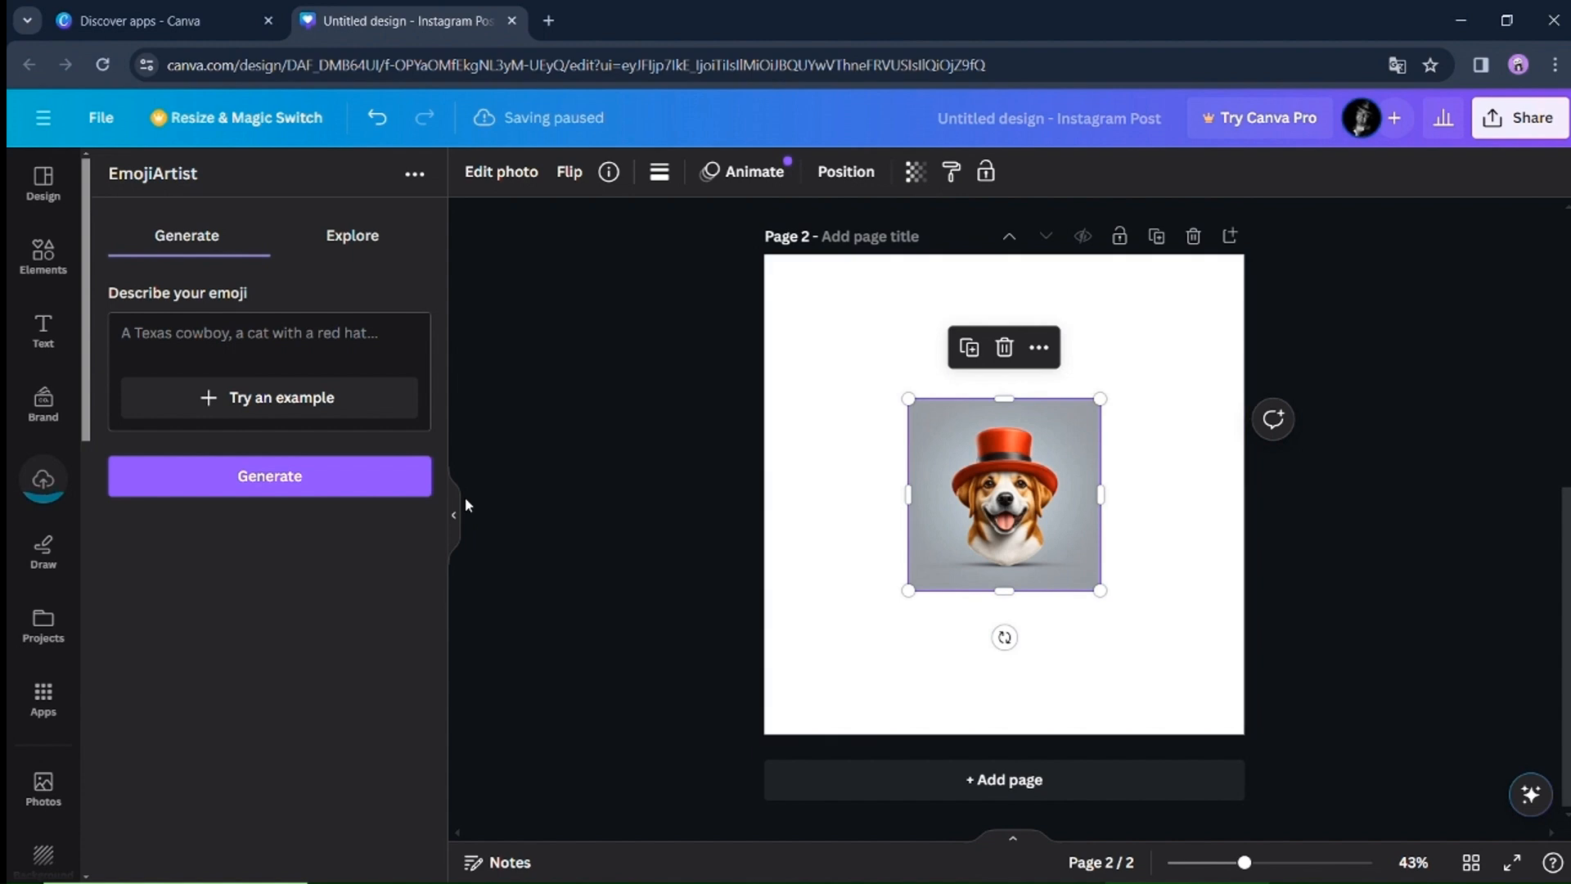
right_click(1012, 494)
left_click(1051, 803)
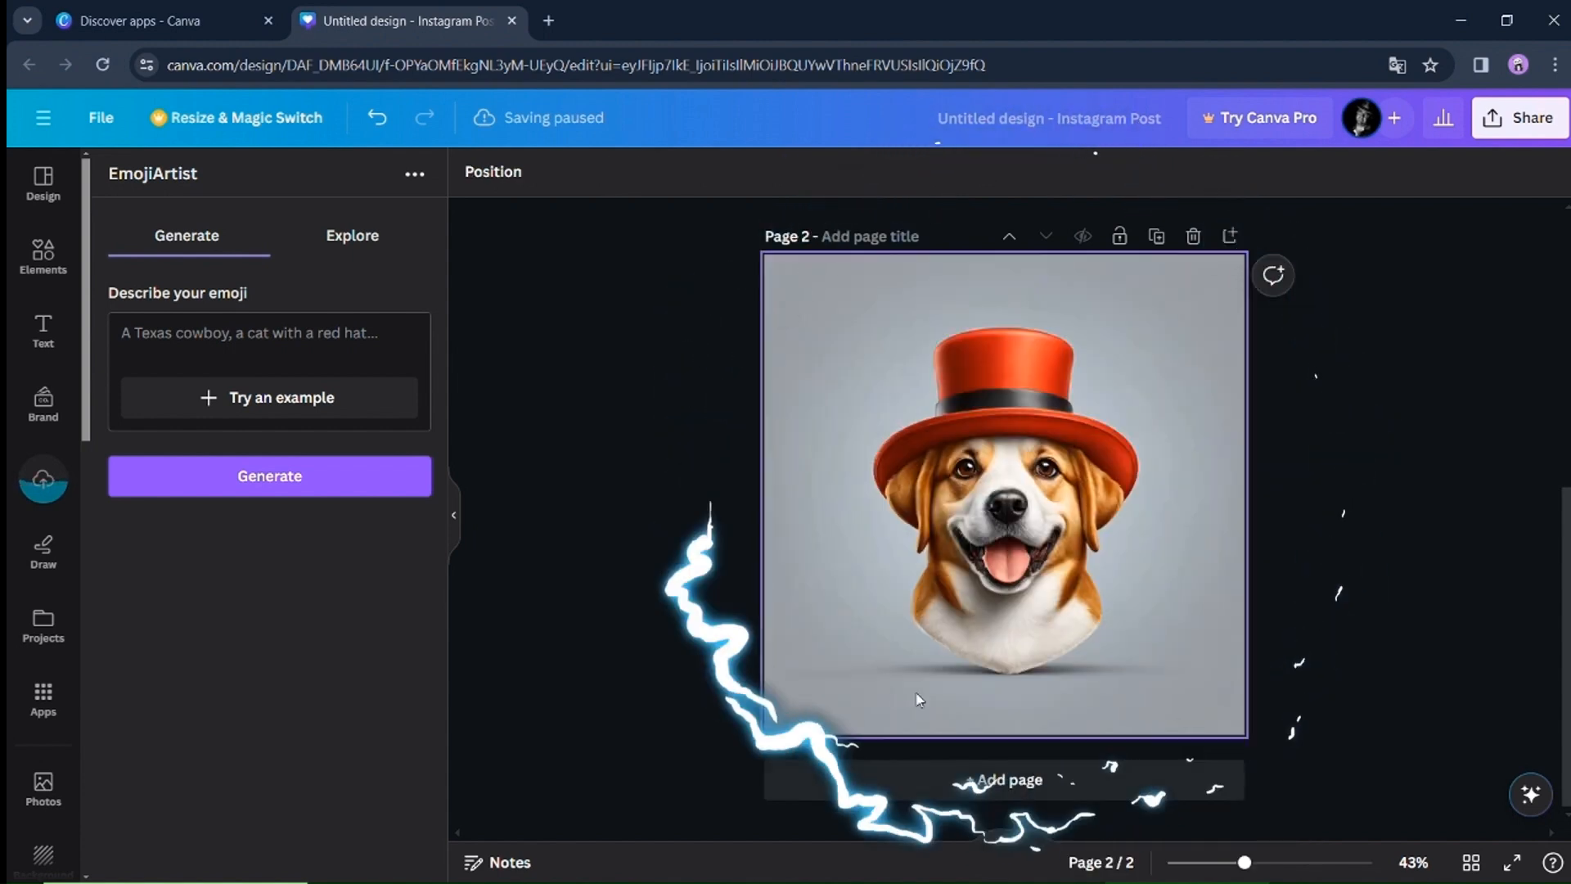
- On a new third page, generate the emoji "A Texas cowboy, a cat in a red hat." and set it as the page background
left_click(320, 400)
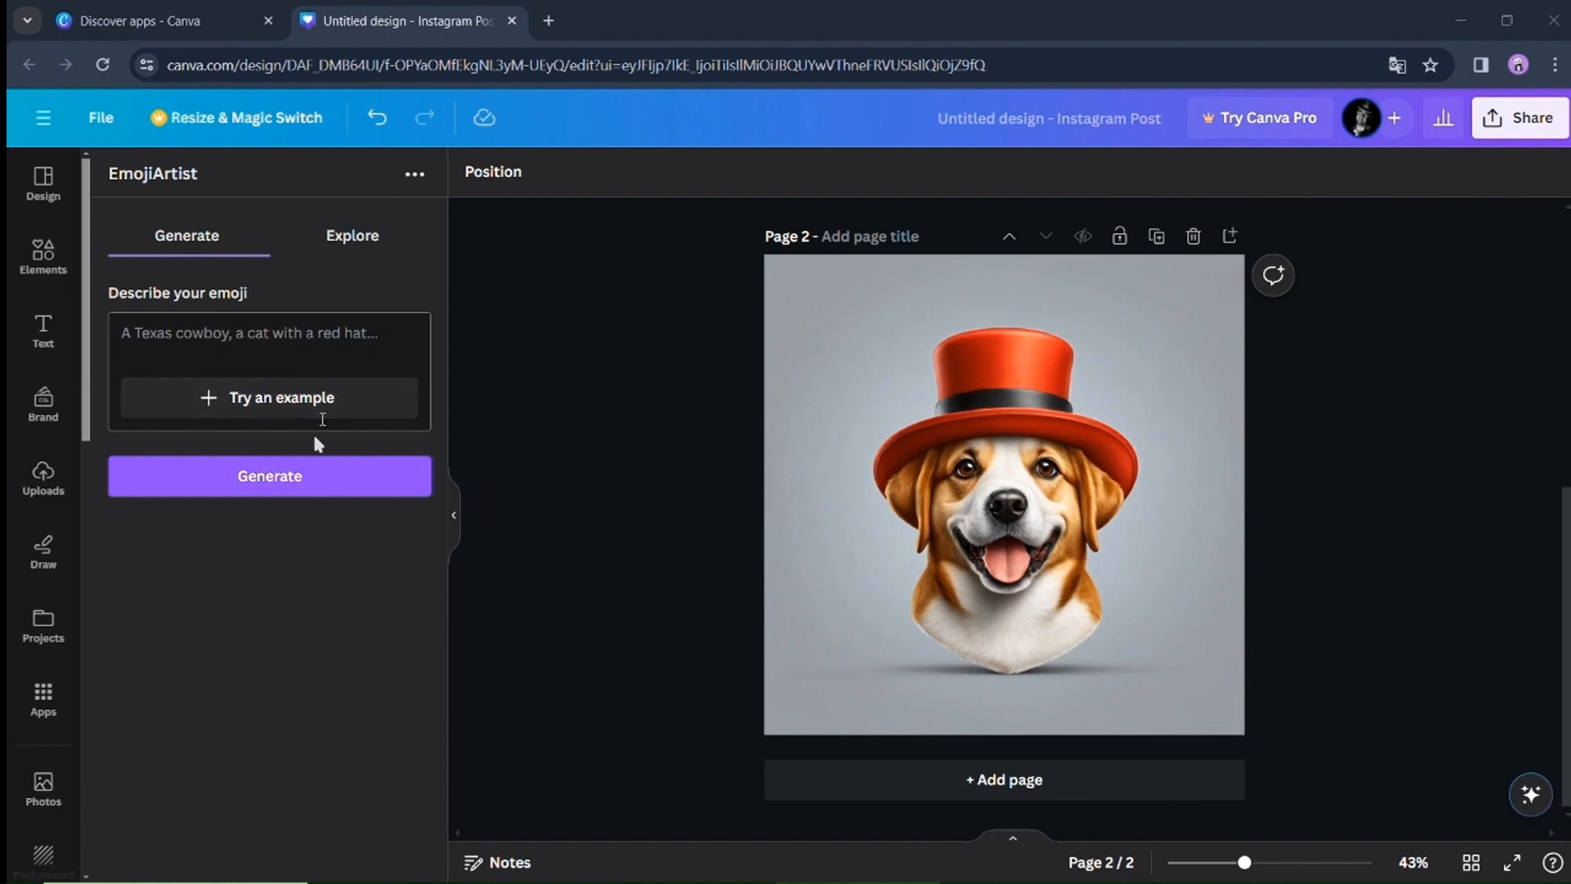
left_click(381, 370)
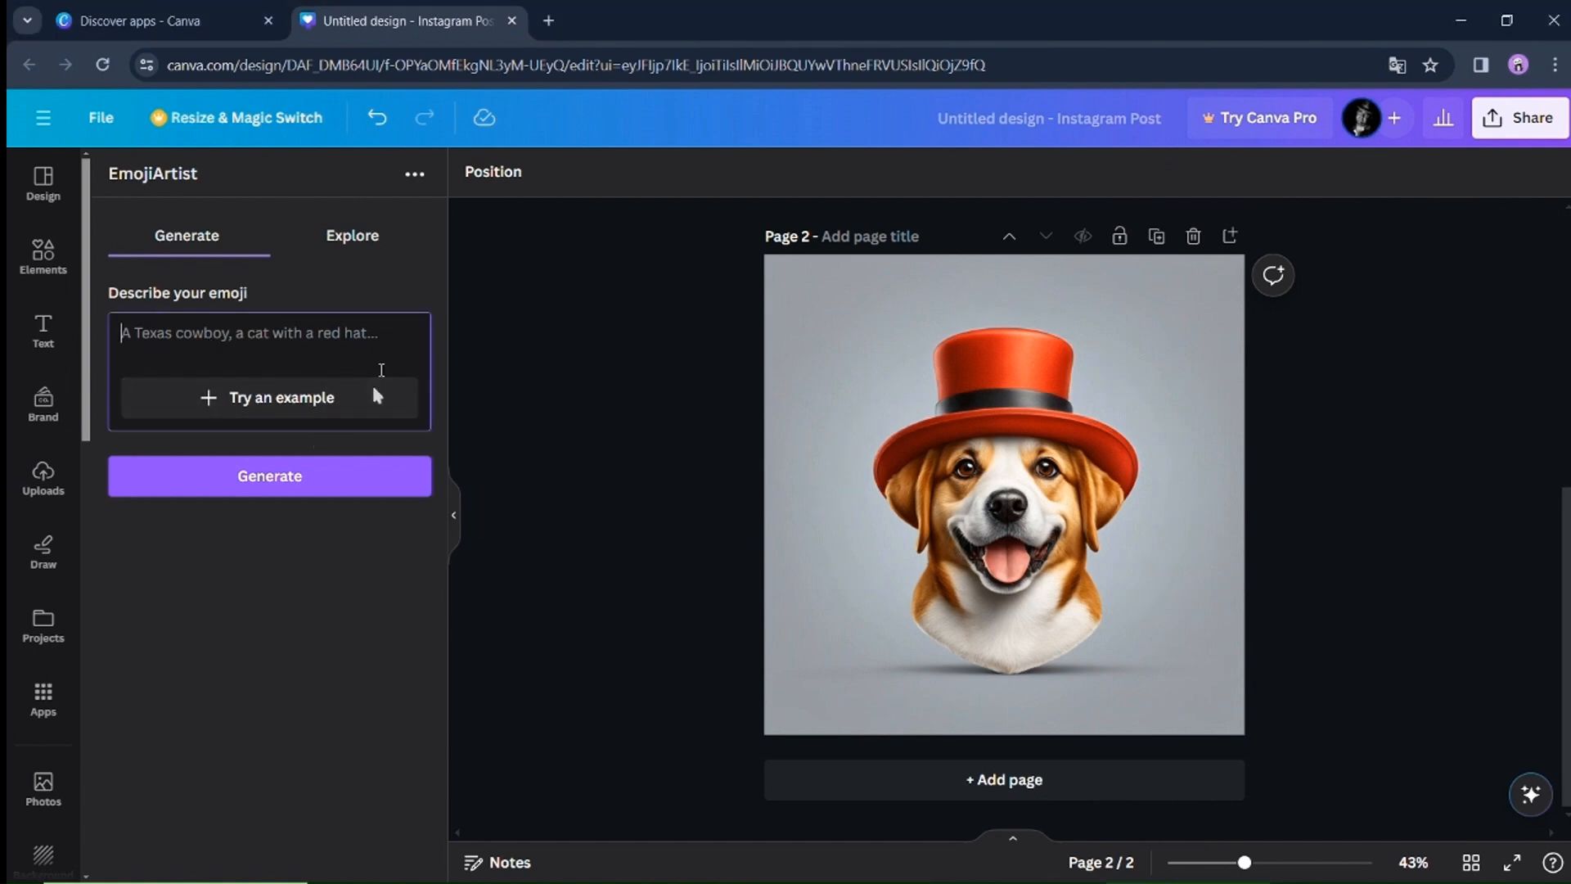
type("A Texas cowboy, a cat in a red hat.")
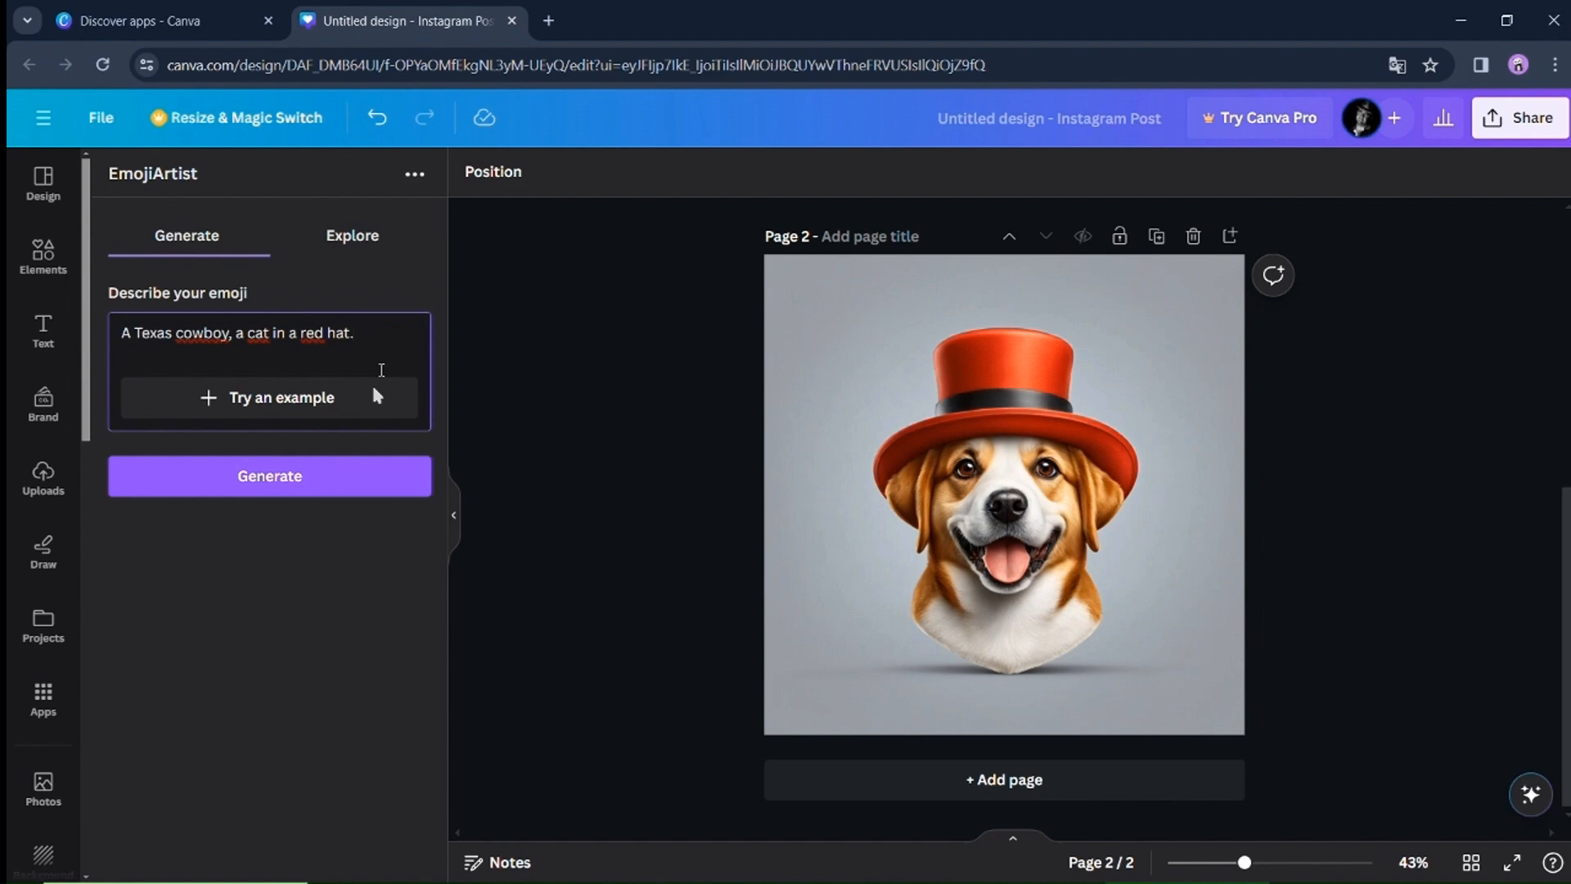
left_click(951, 777)
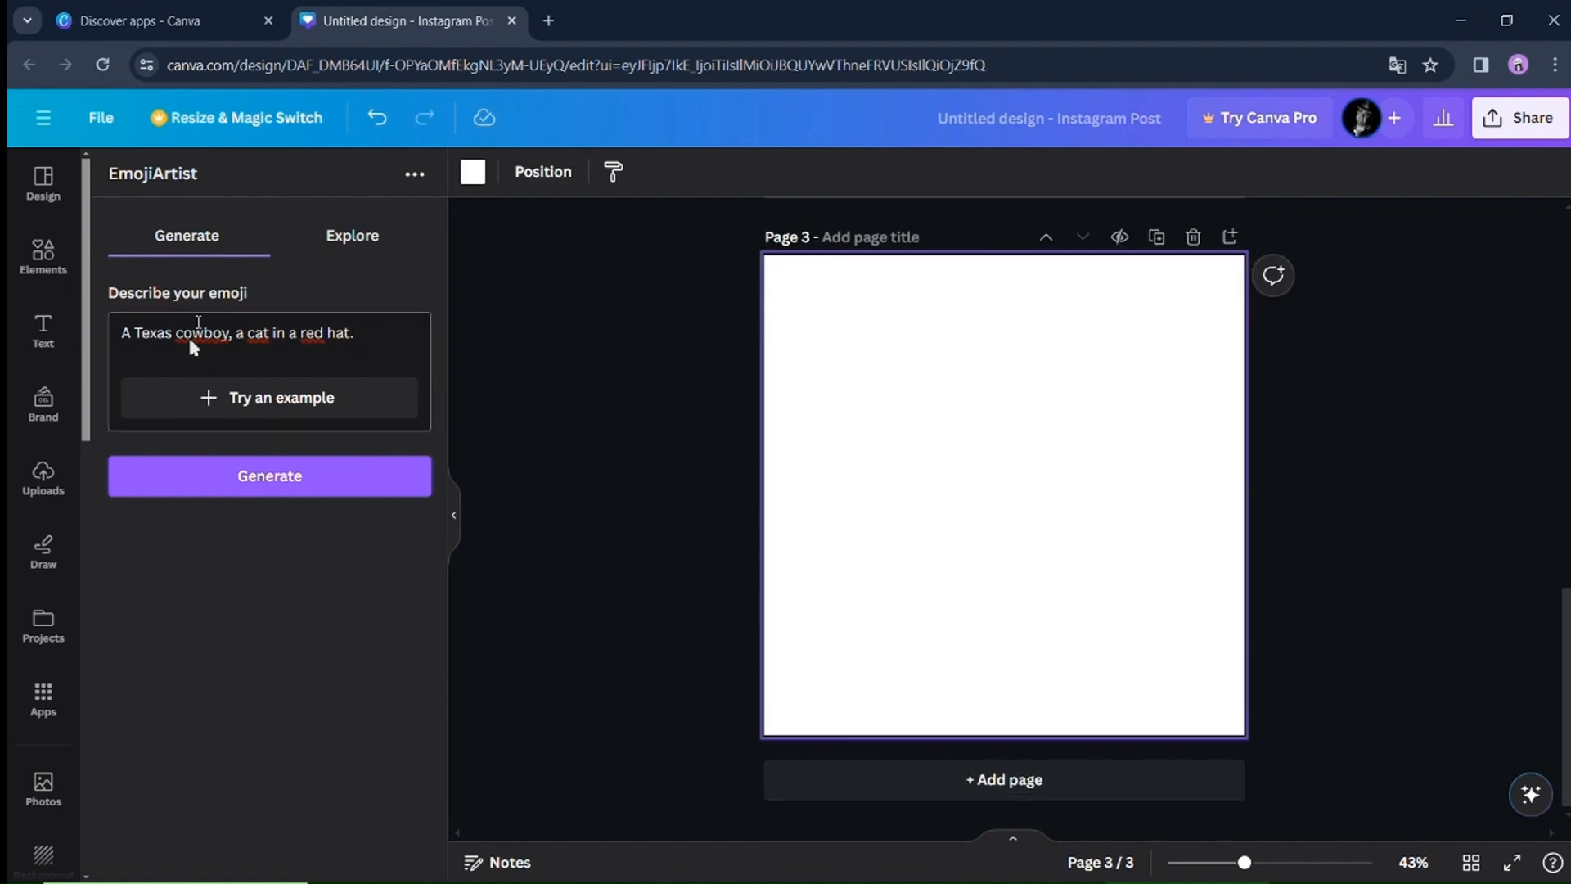
left_click(293, 476)
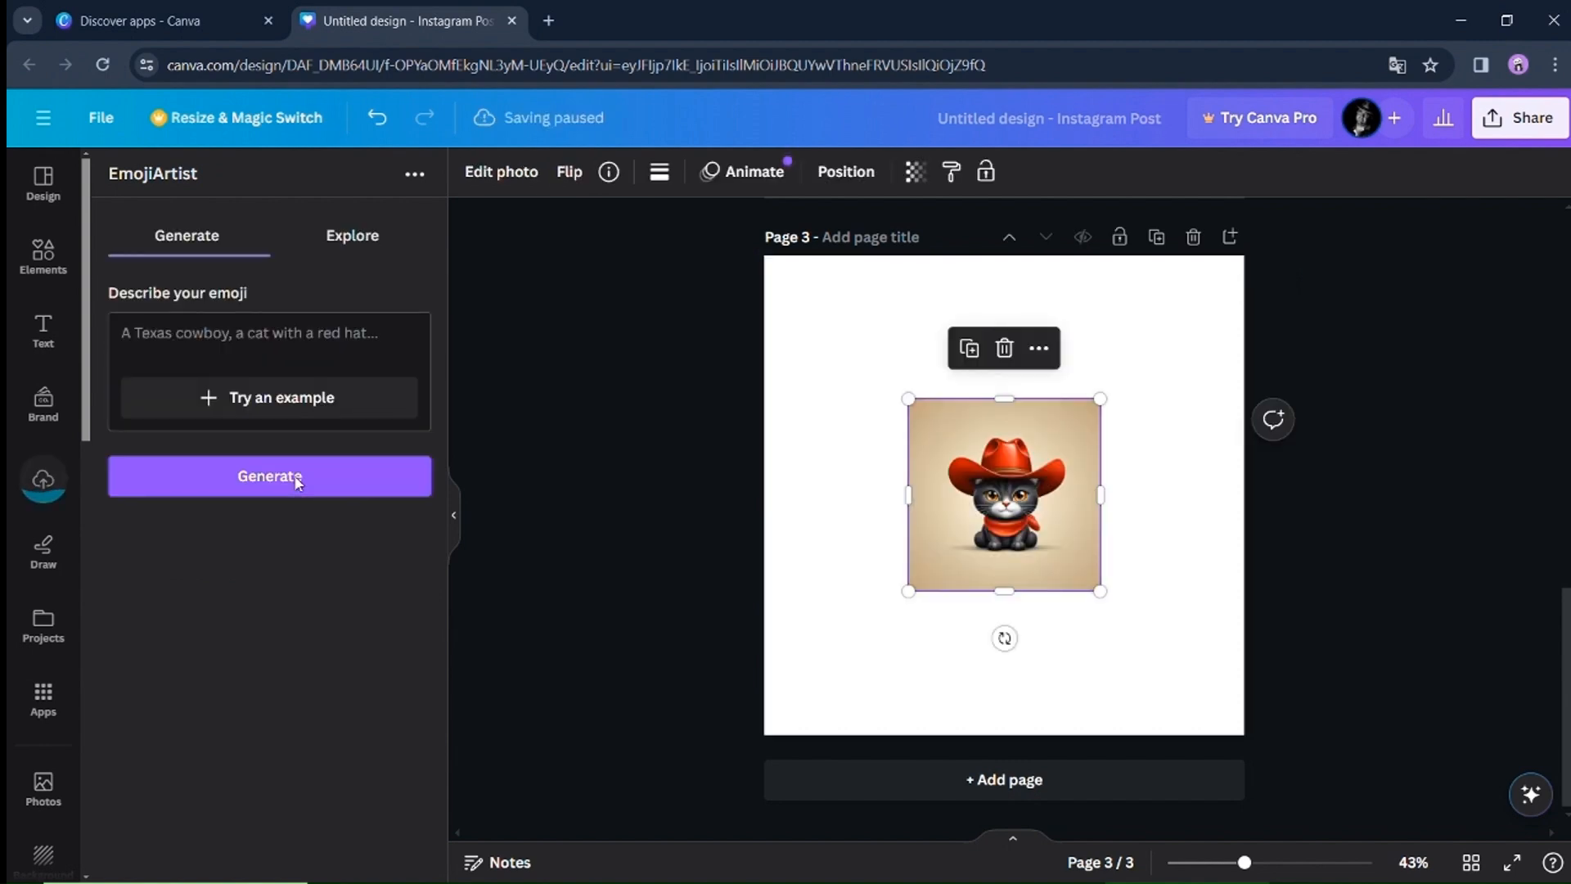
right_click(982, 520)
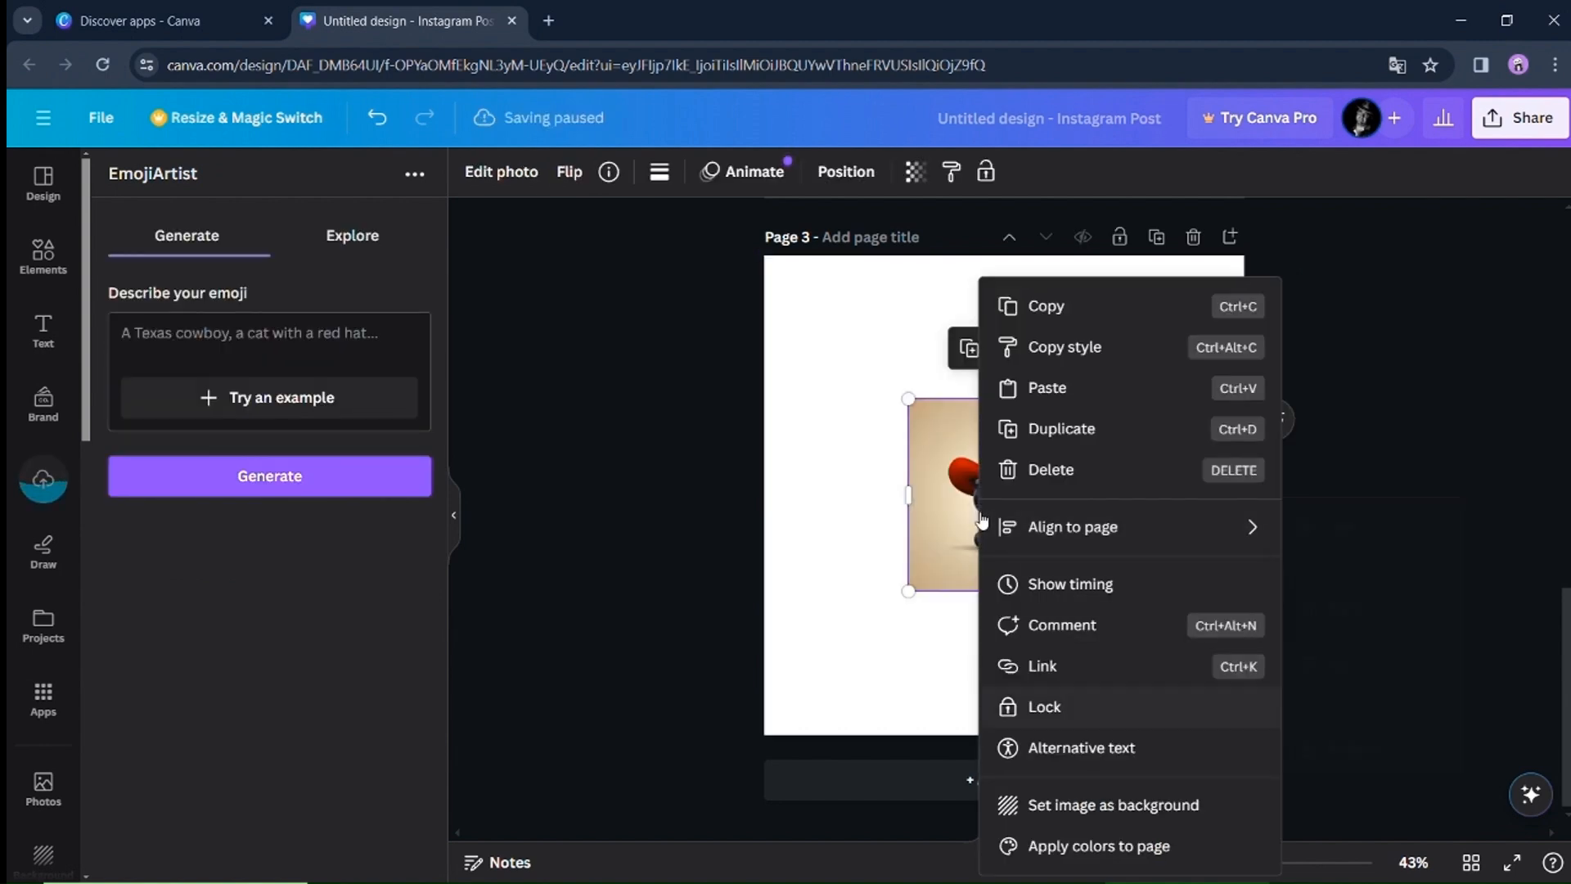
left_click(1116, 803)
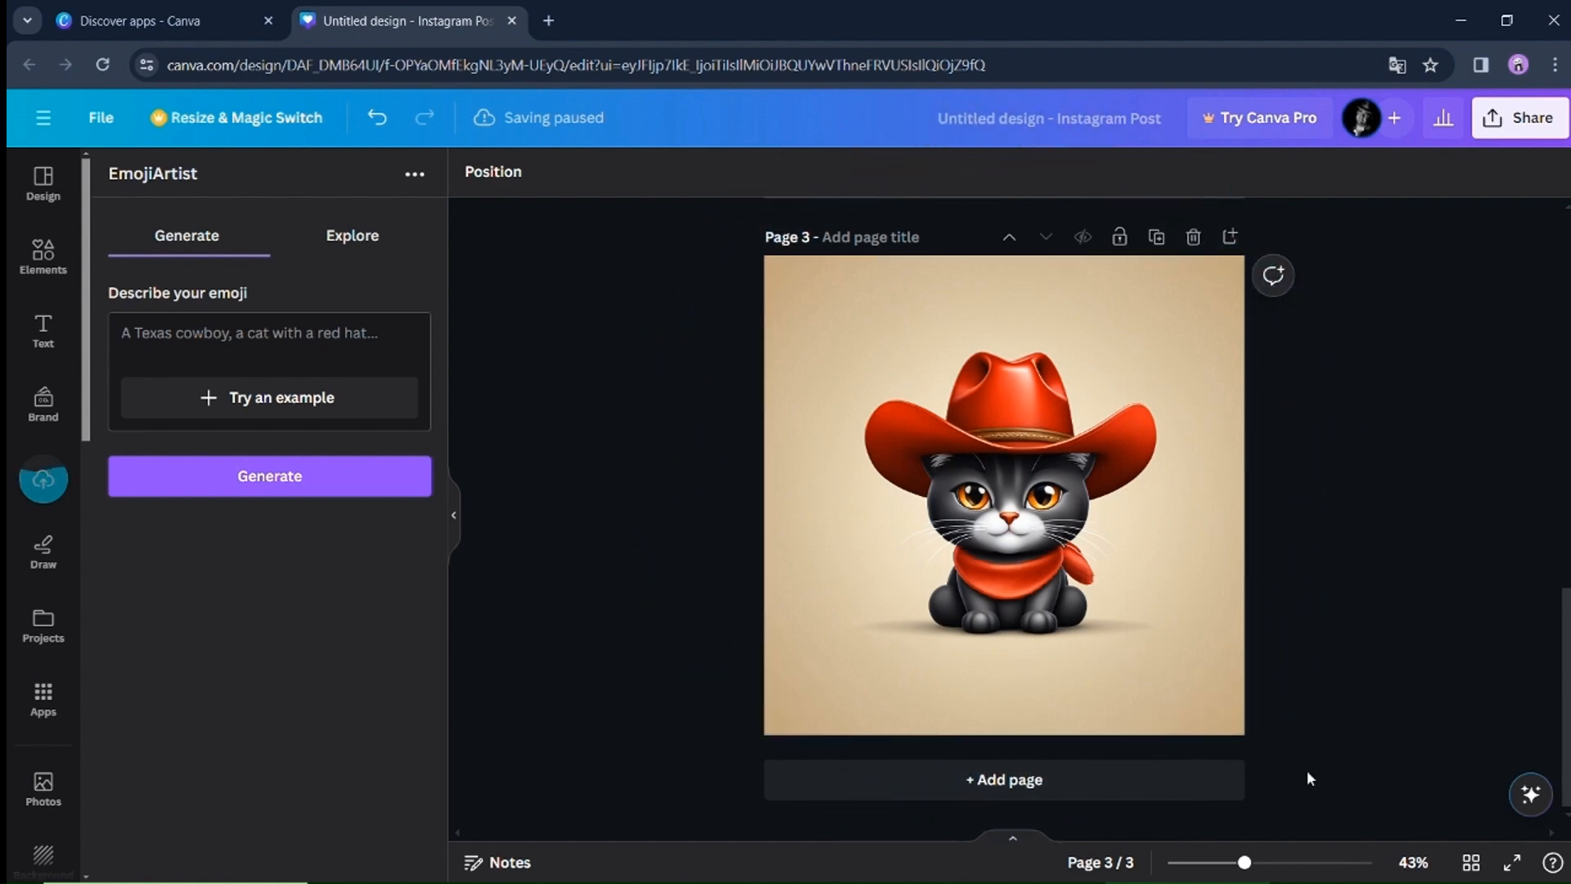
- On a new fourth page, generate the emoji "A Texas cowboy, a chicken in a red hat." and set it as the page background
left_click(221, 397)
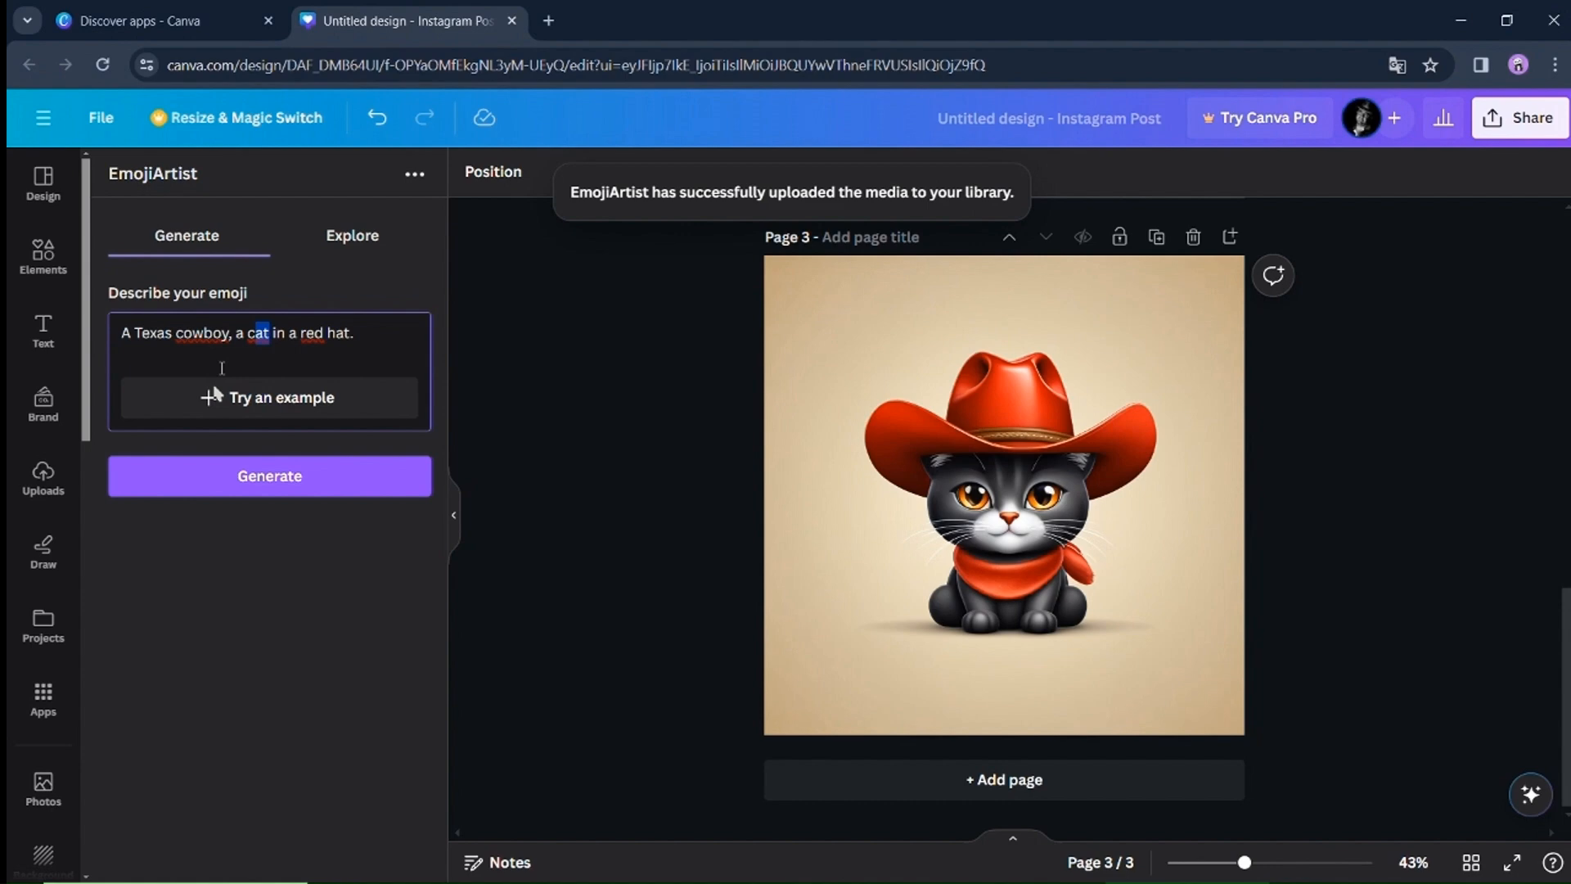
type("chicken")
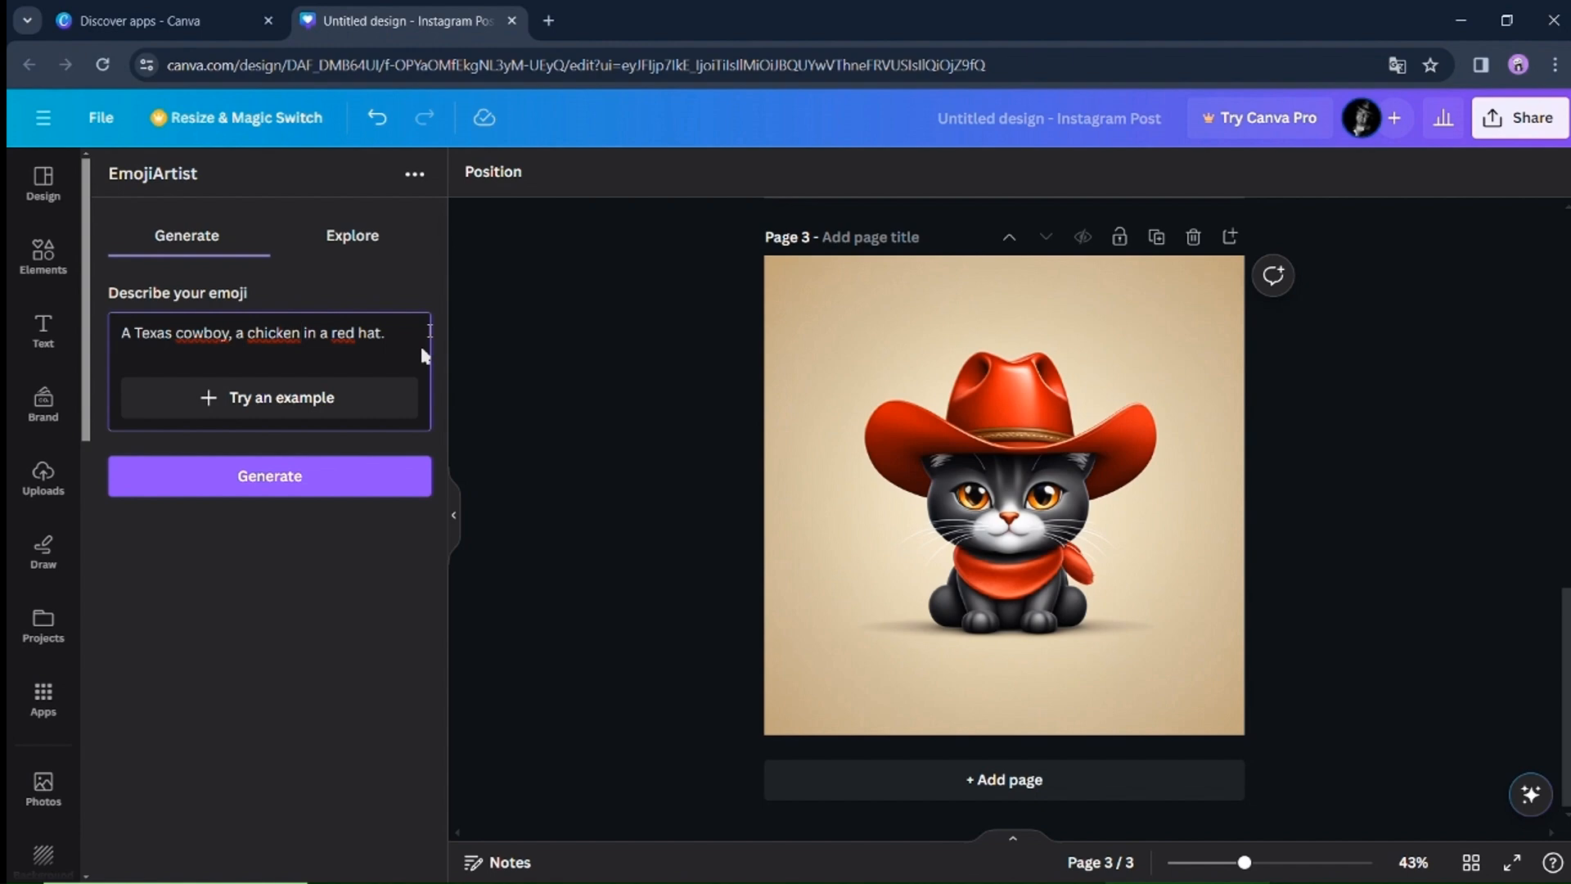
left_click(1018, 790)
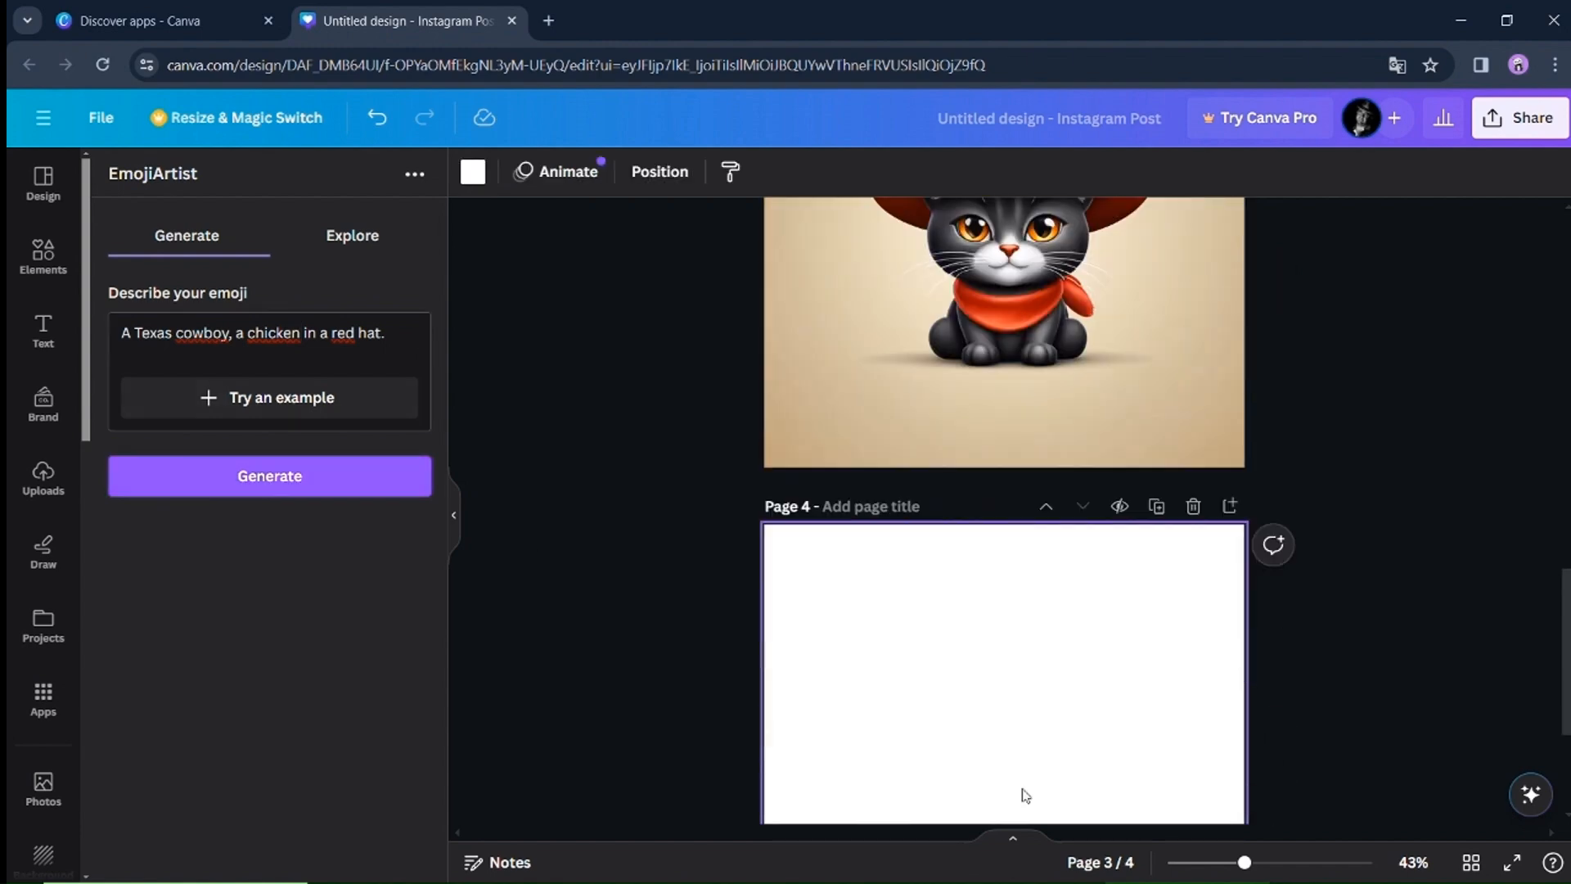
left_click(267, 477)
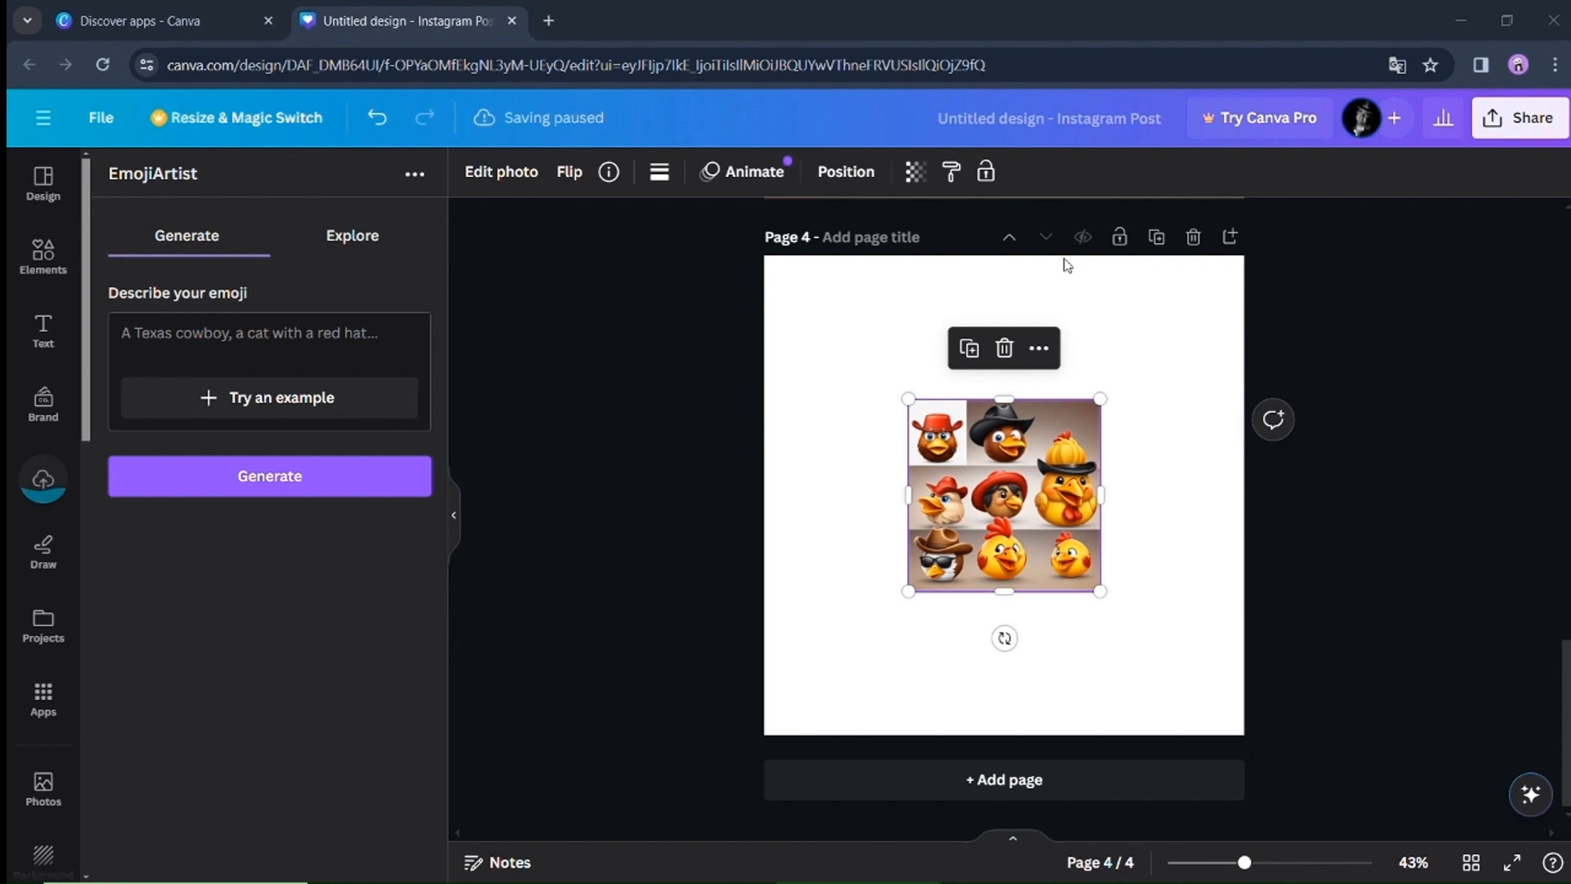
right_click(1013, 467)
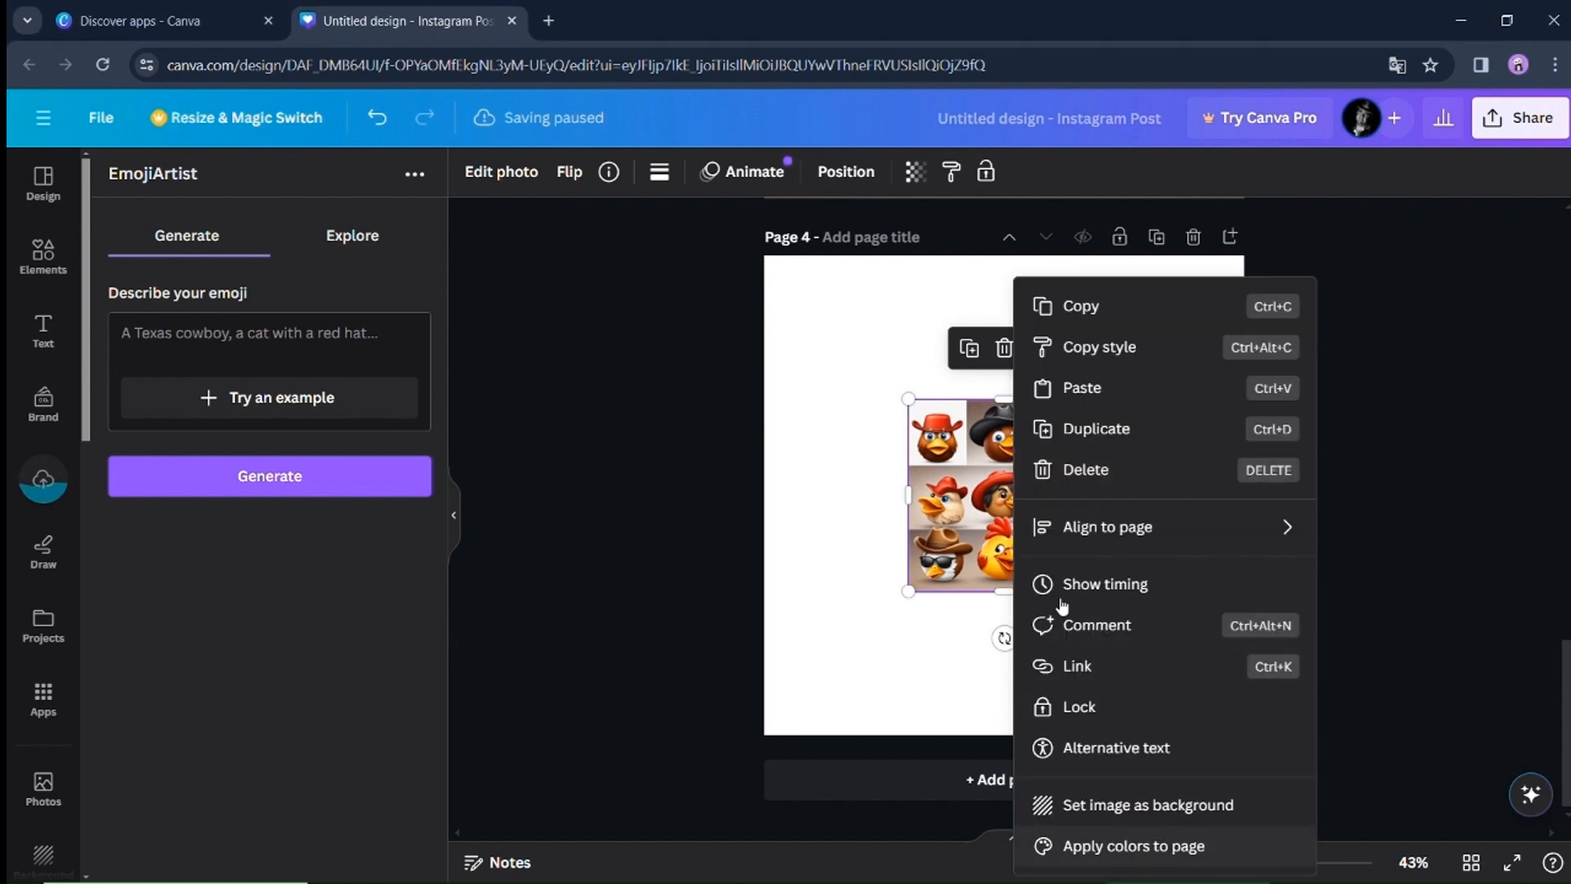
left_click(1127, 805)
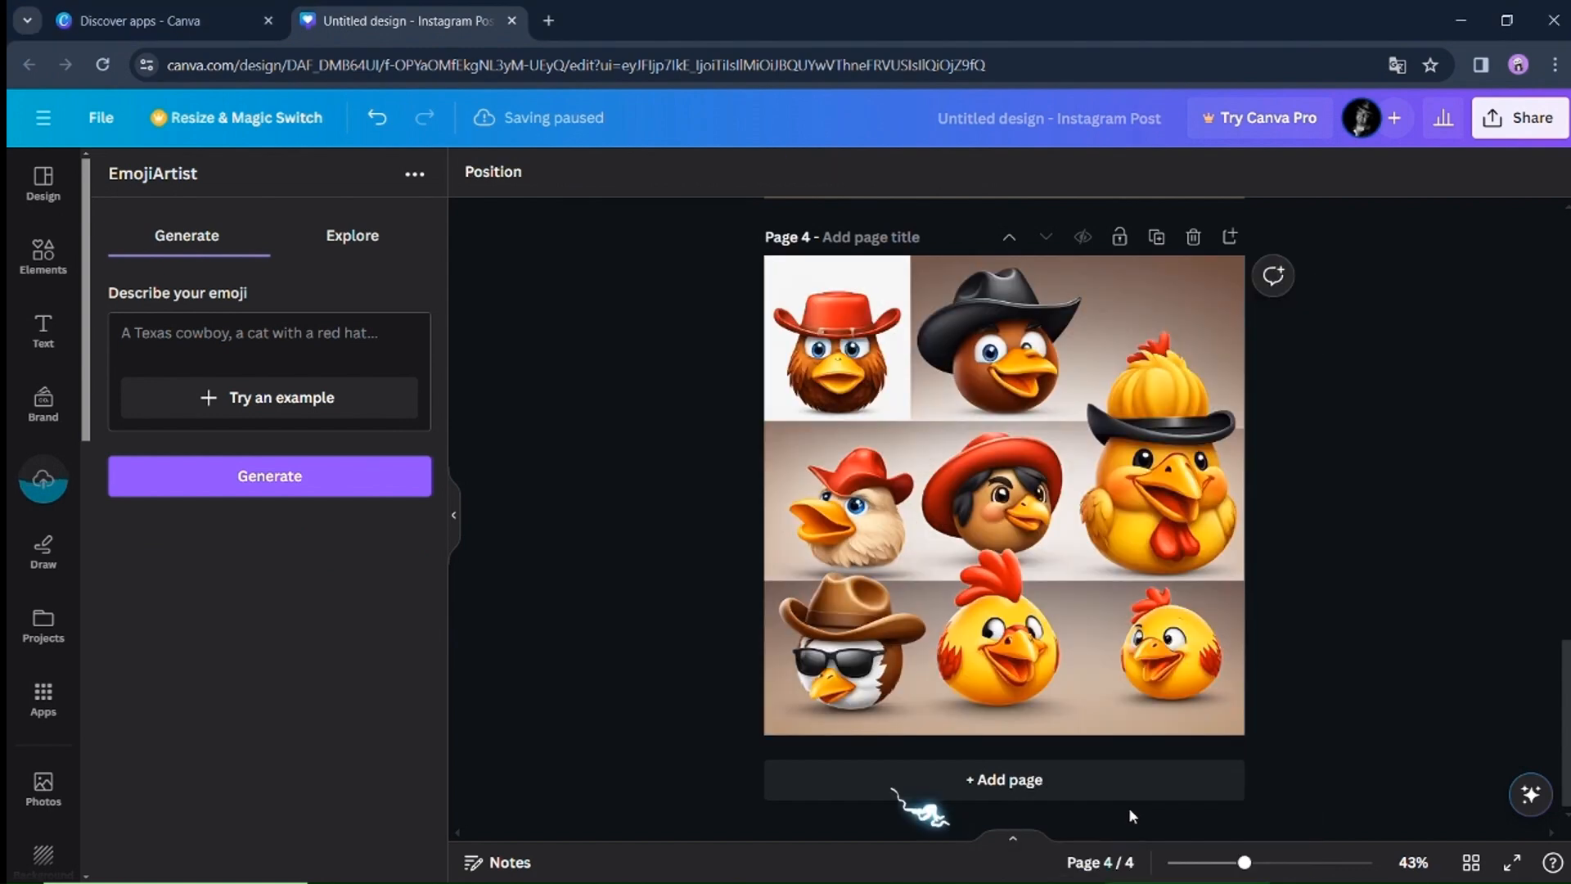
left_click(1196, 755)
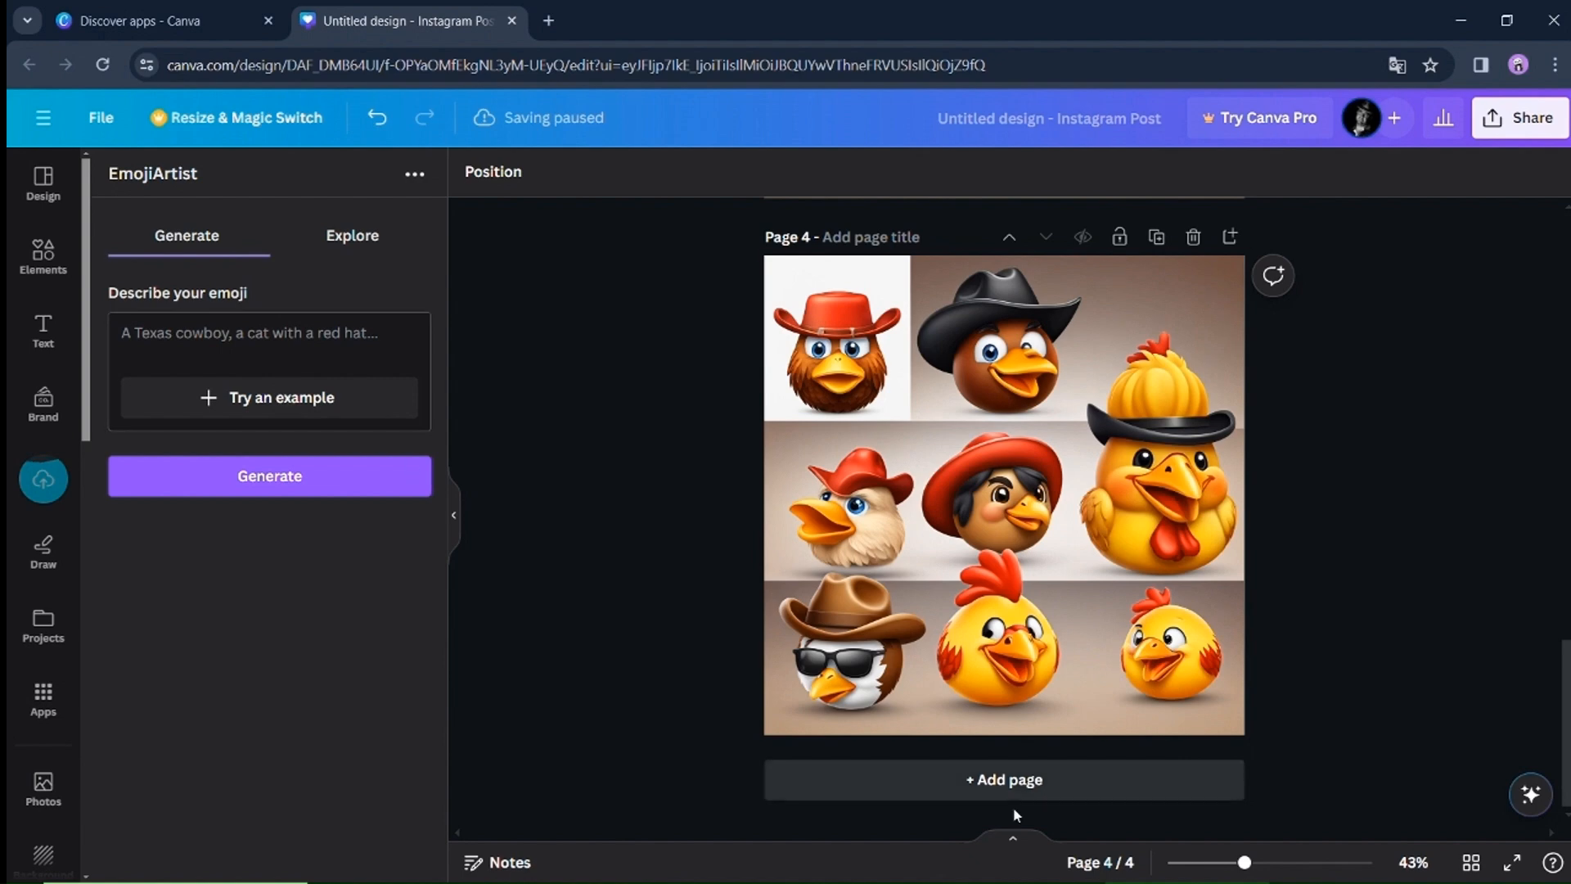
- On a new fifth page, generate the emoji "A blonde girl dancing flamenco." and set it as the page background
left_click(1046, 789)
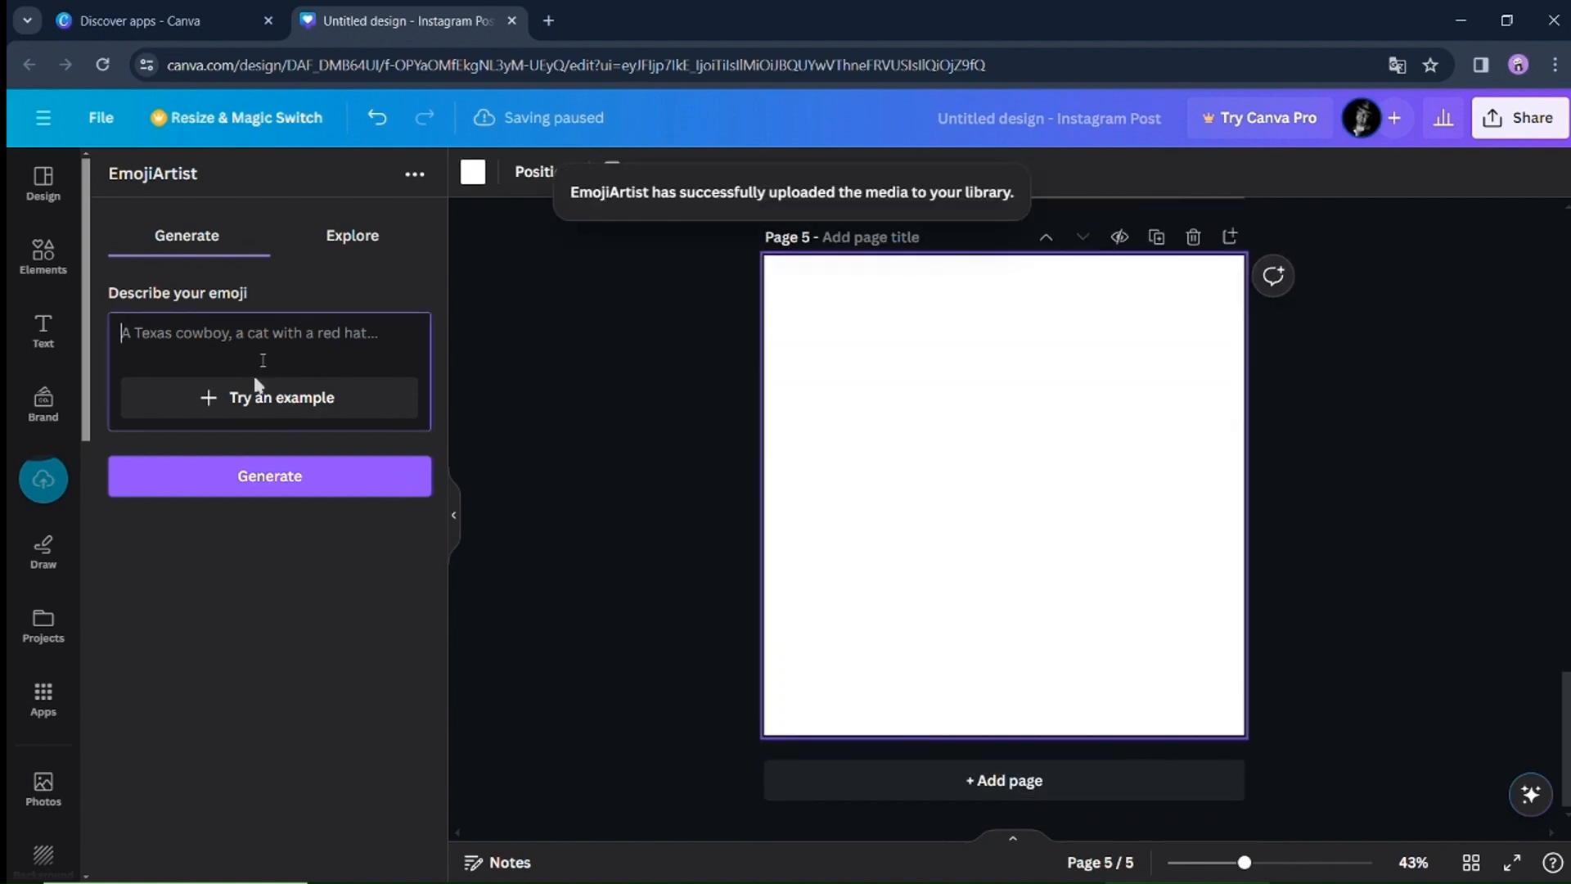
type("A blonde girl dancing flamenco")
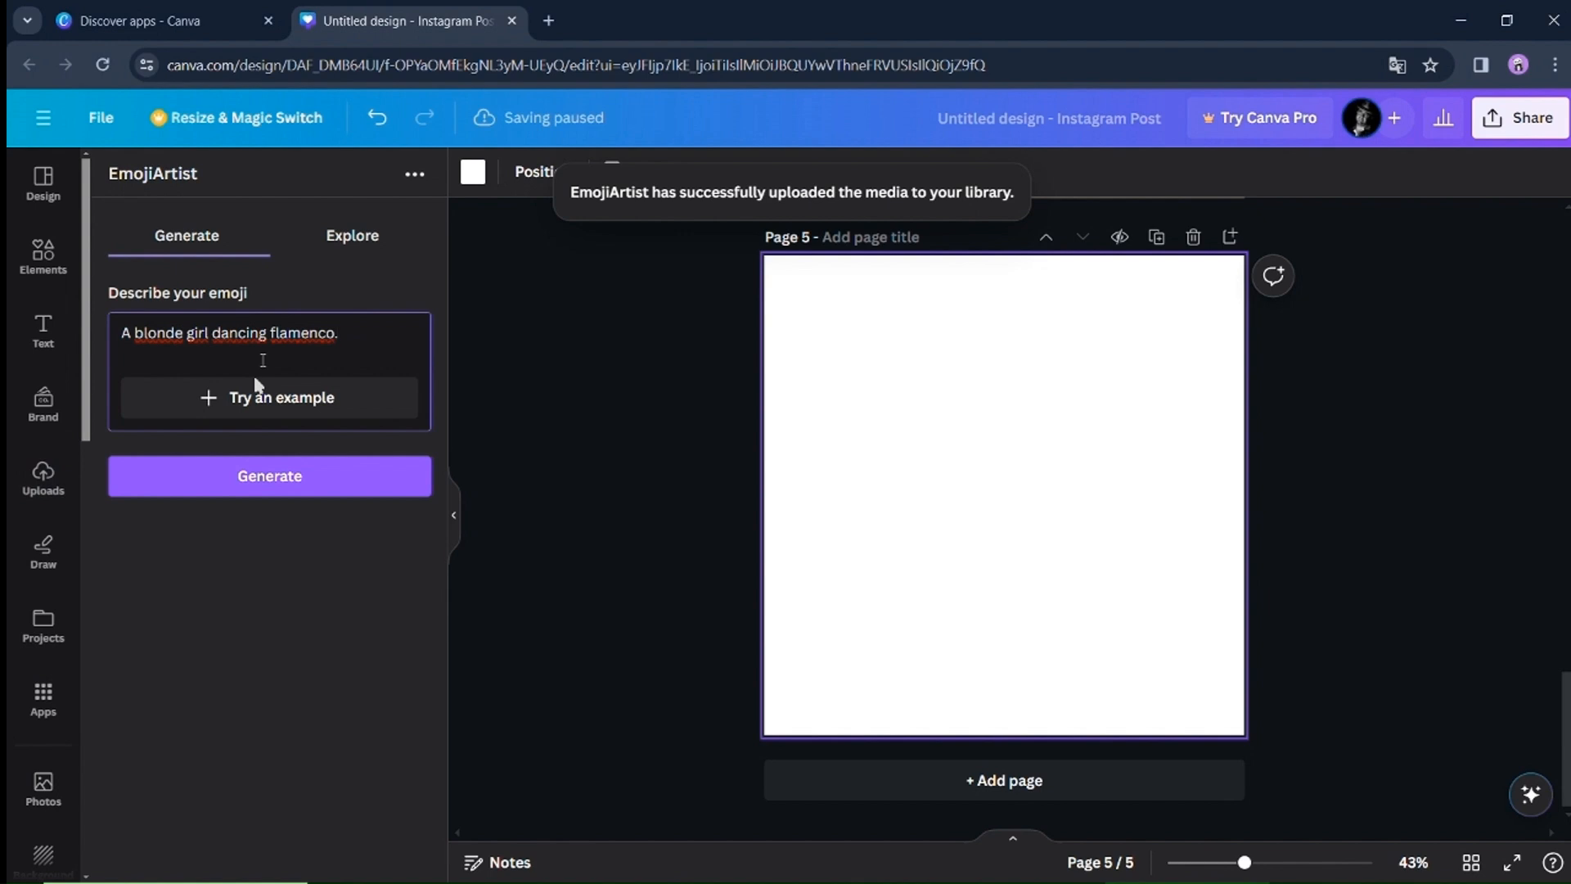
left_click(382, 470)
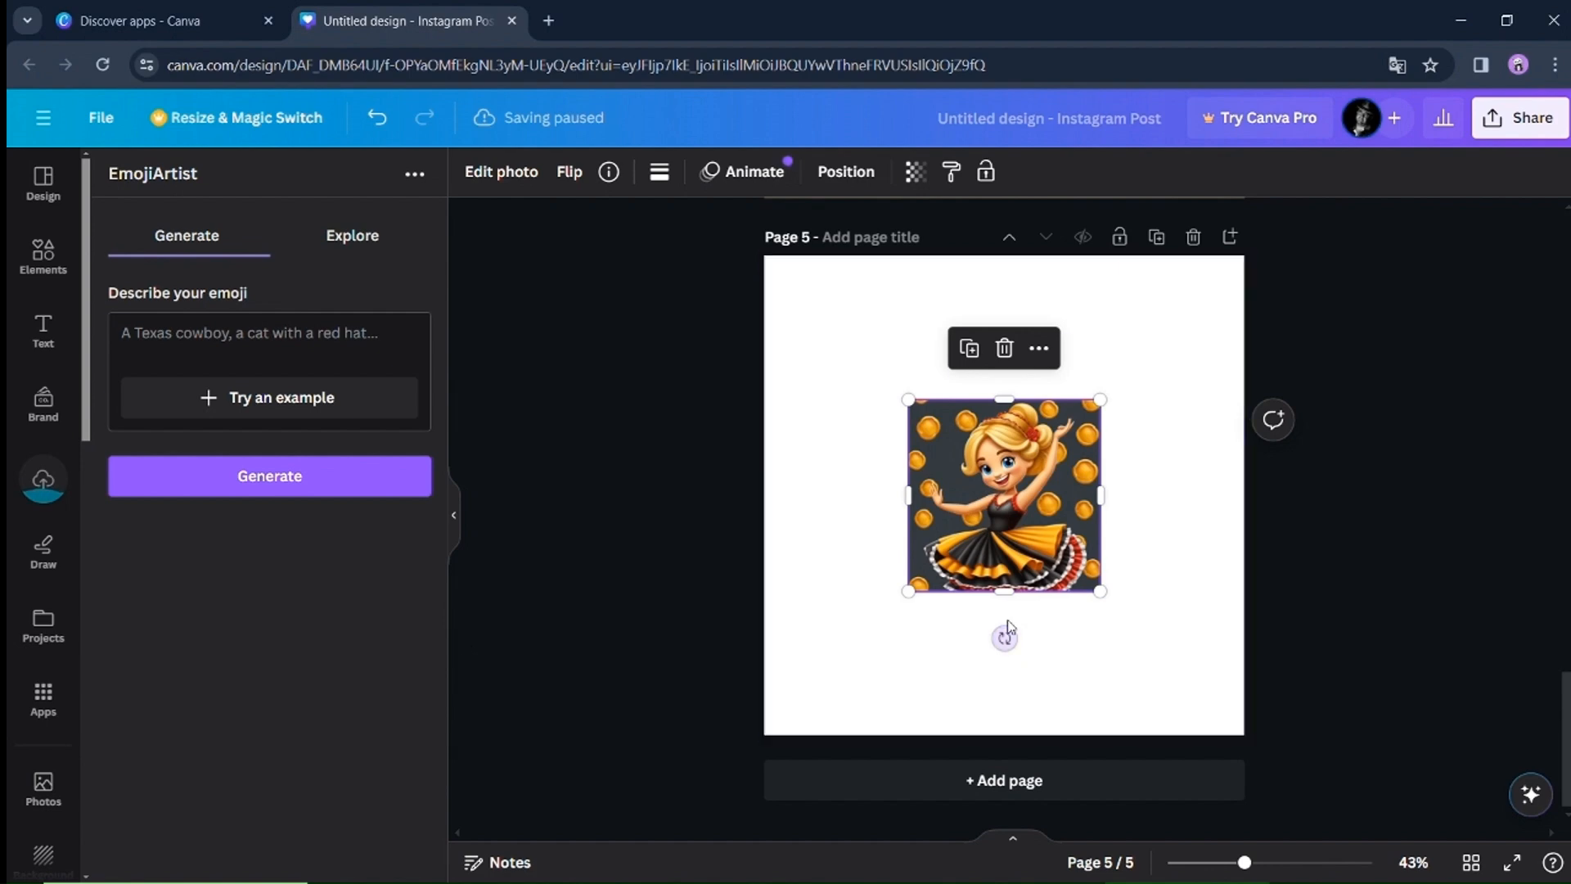
right_click(1033, 577)
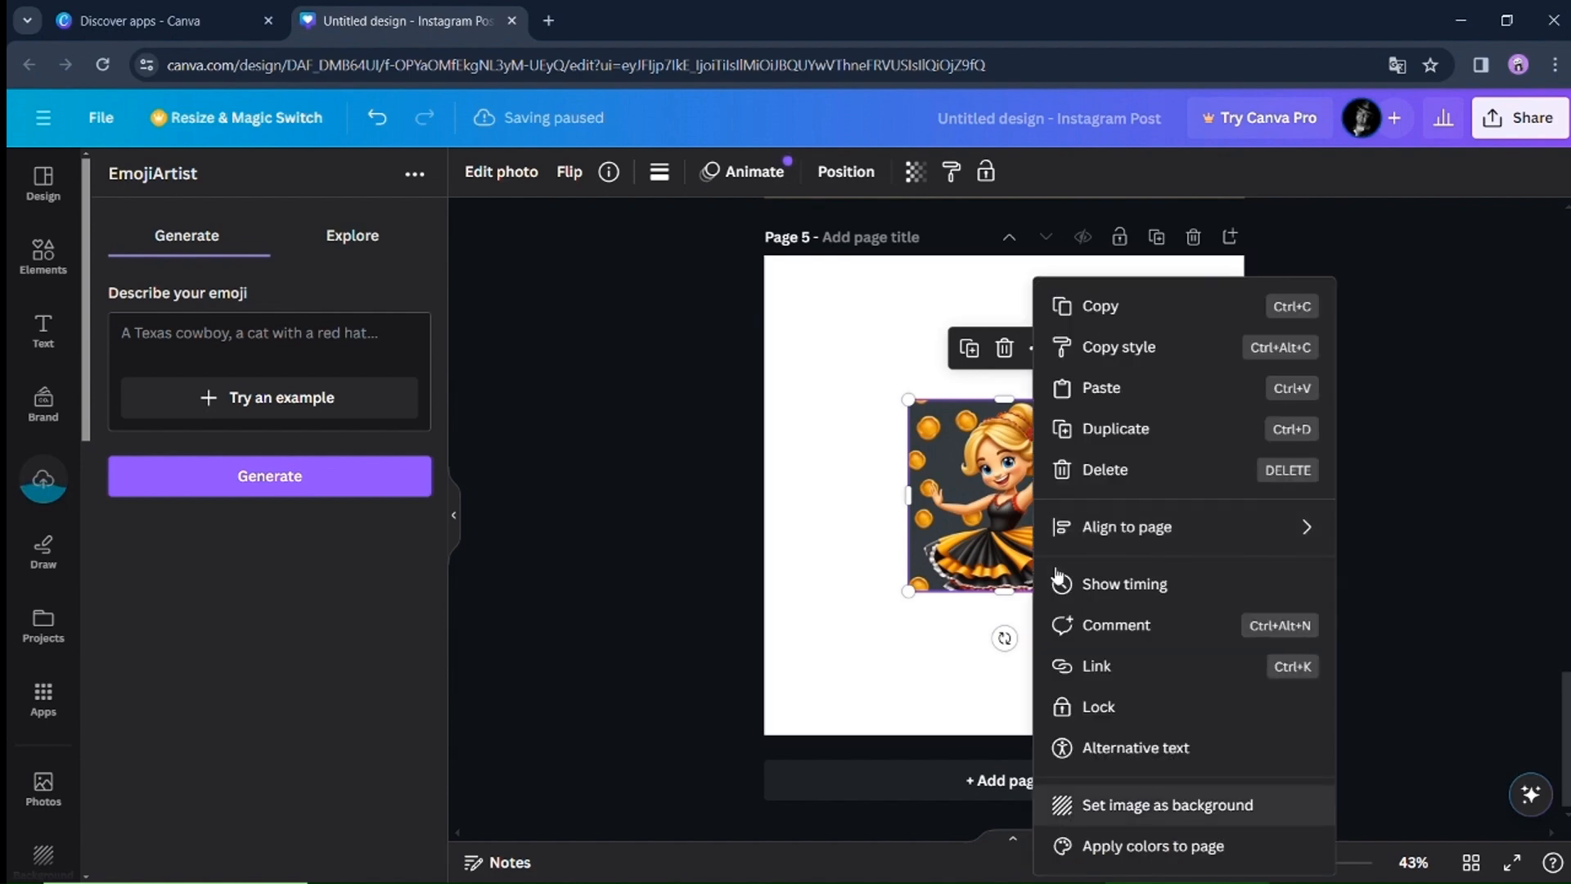
left_click(1132, 806)
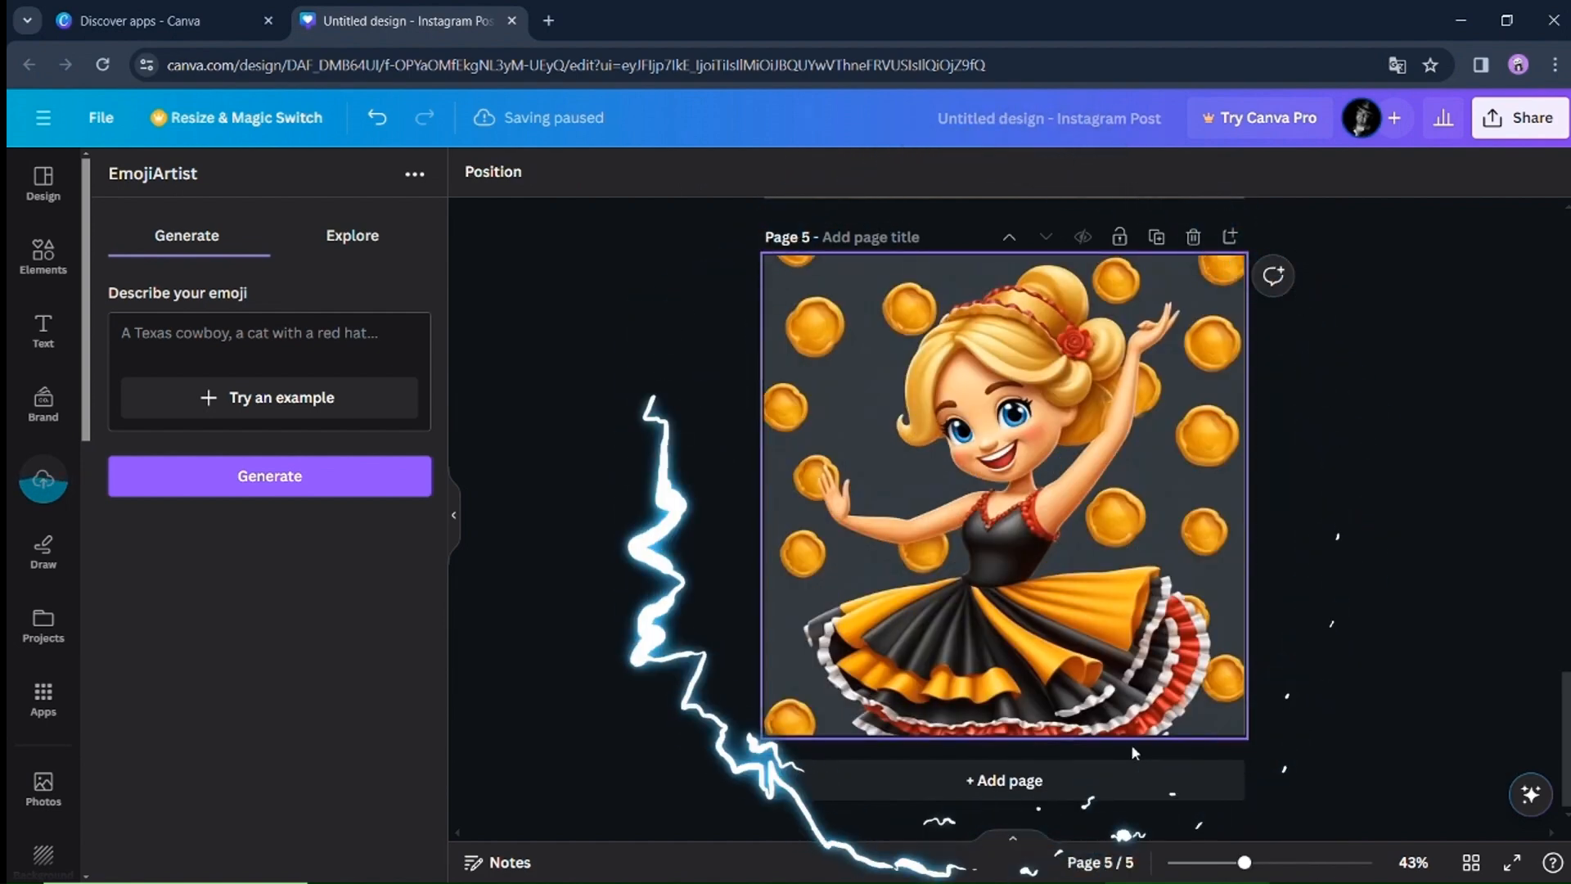
- Add a sixth page and generate an emoji described as "A cute little mouse holding a big cheddar cheese."
left_click(284, 368)
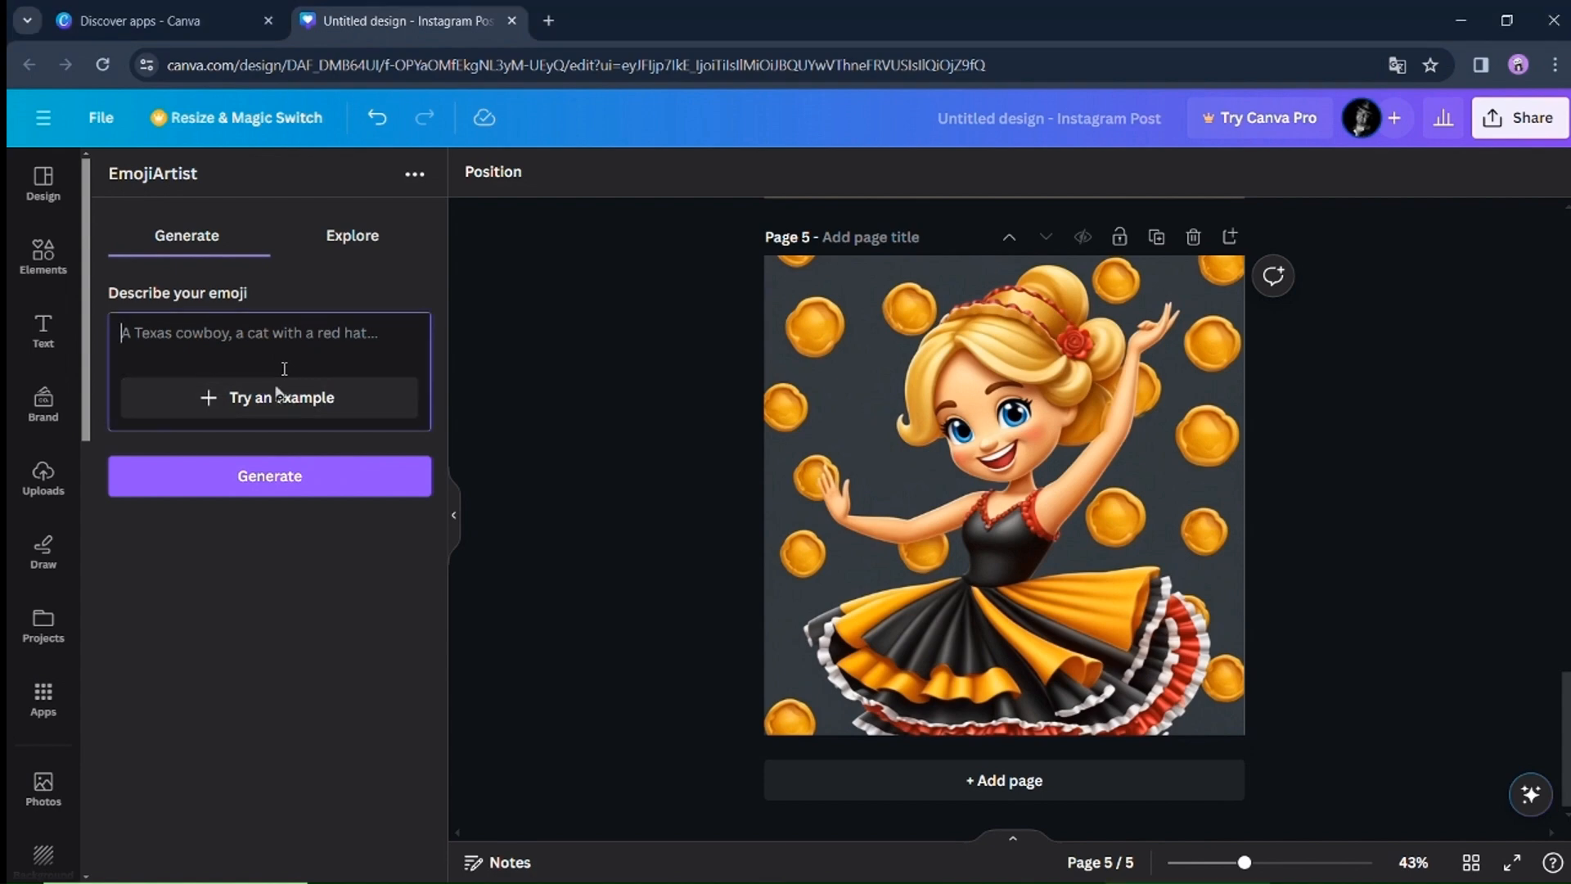
left_click(1003, 779)
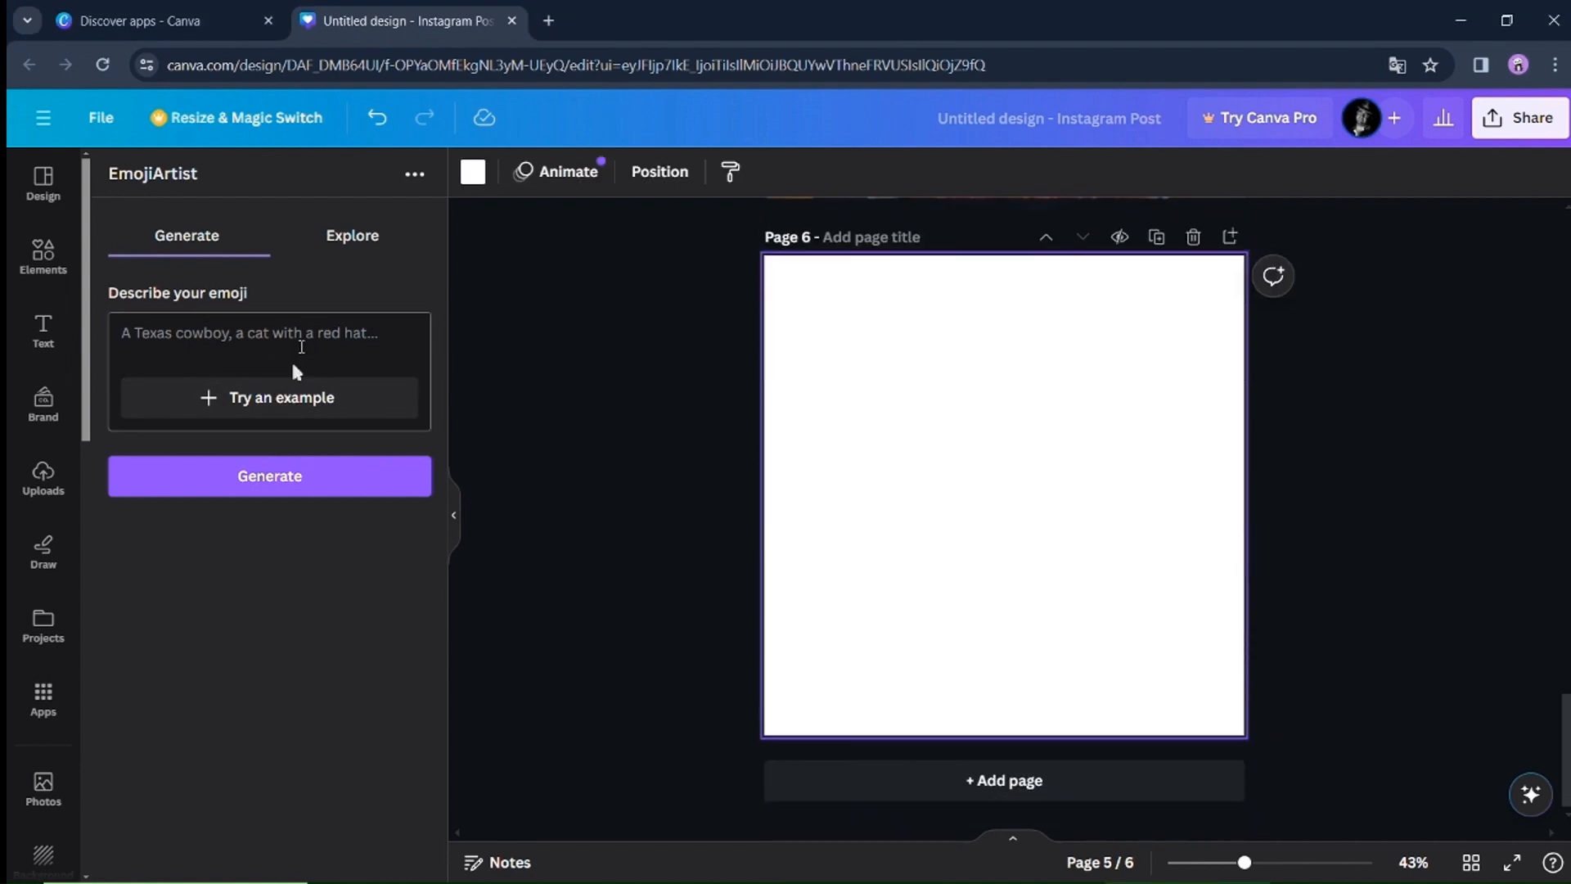
type("A cute little mouse holding a big cheddar cheese.")
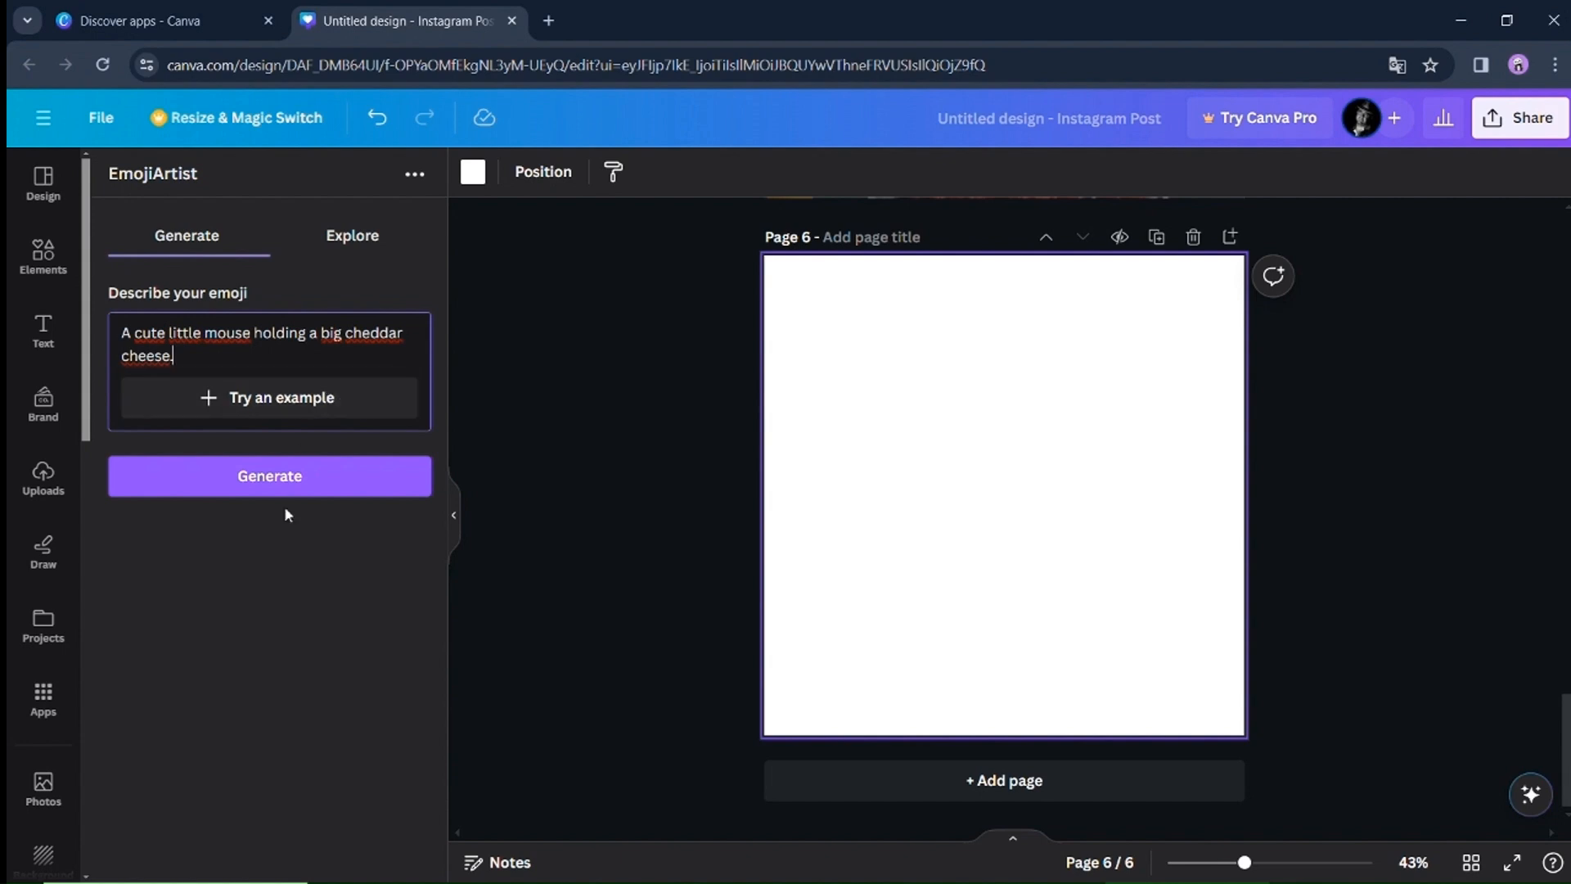
left_click(320, 491)
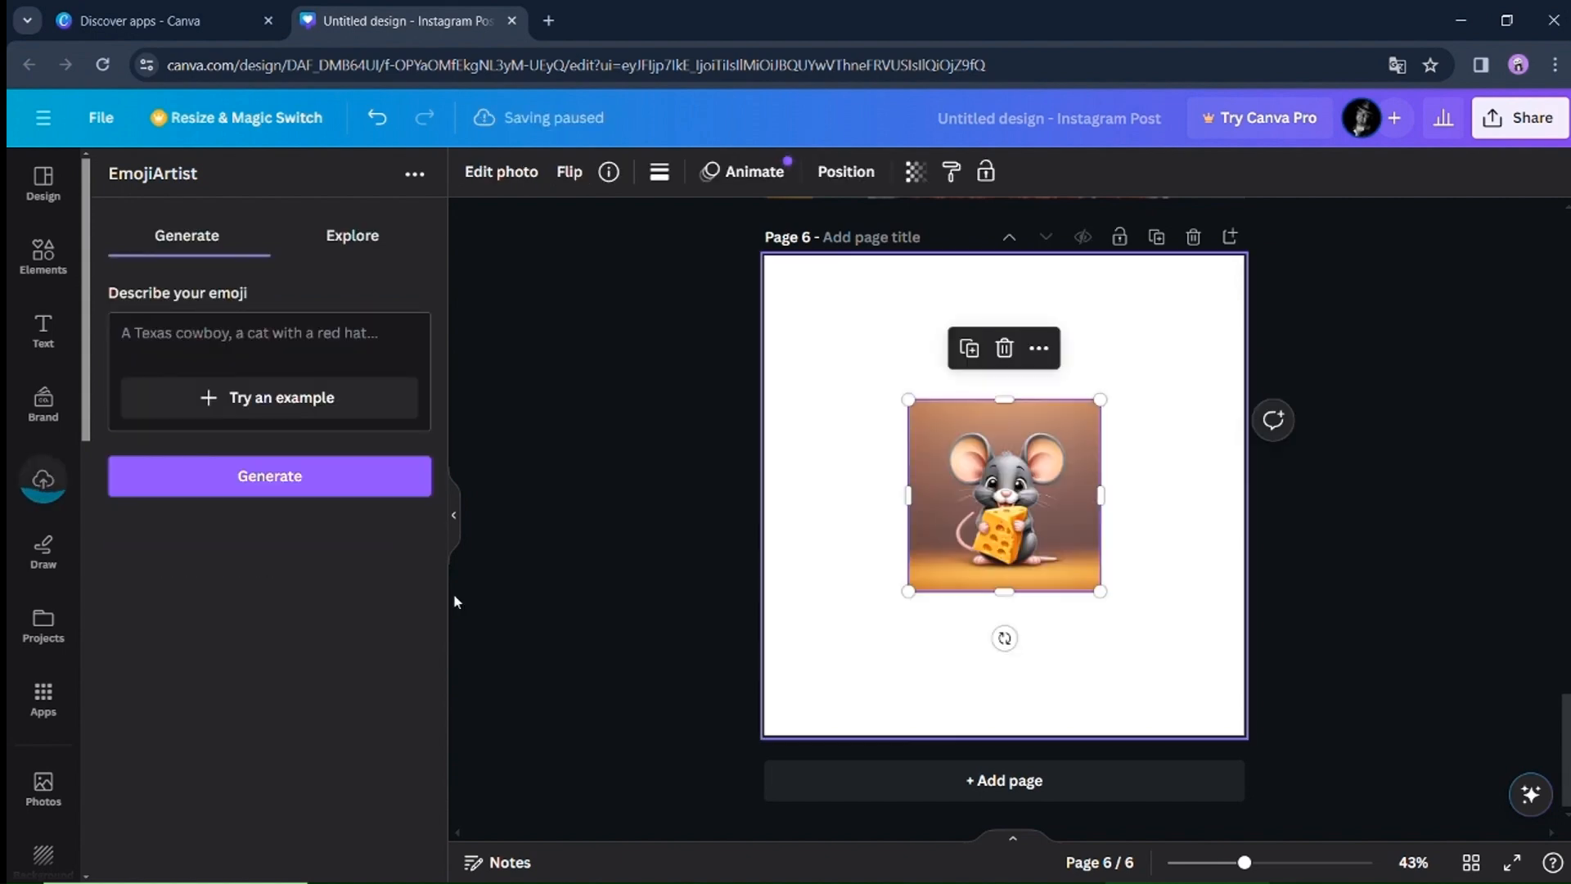
- Set the mouse emoji image as the background of the sixth page
right_click(991, 564)
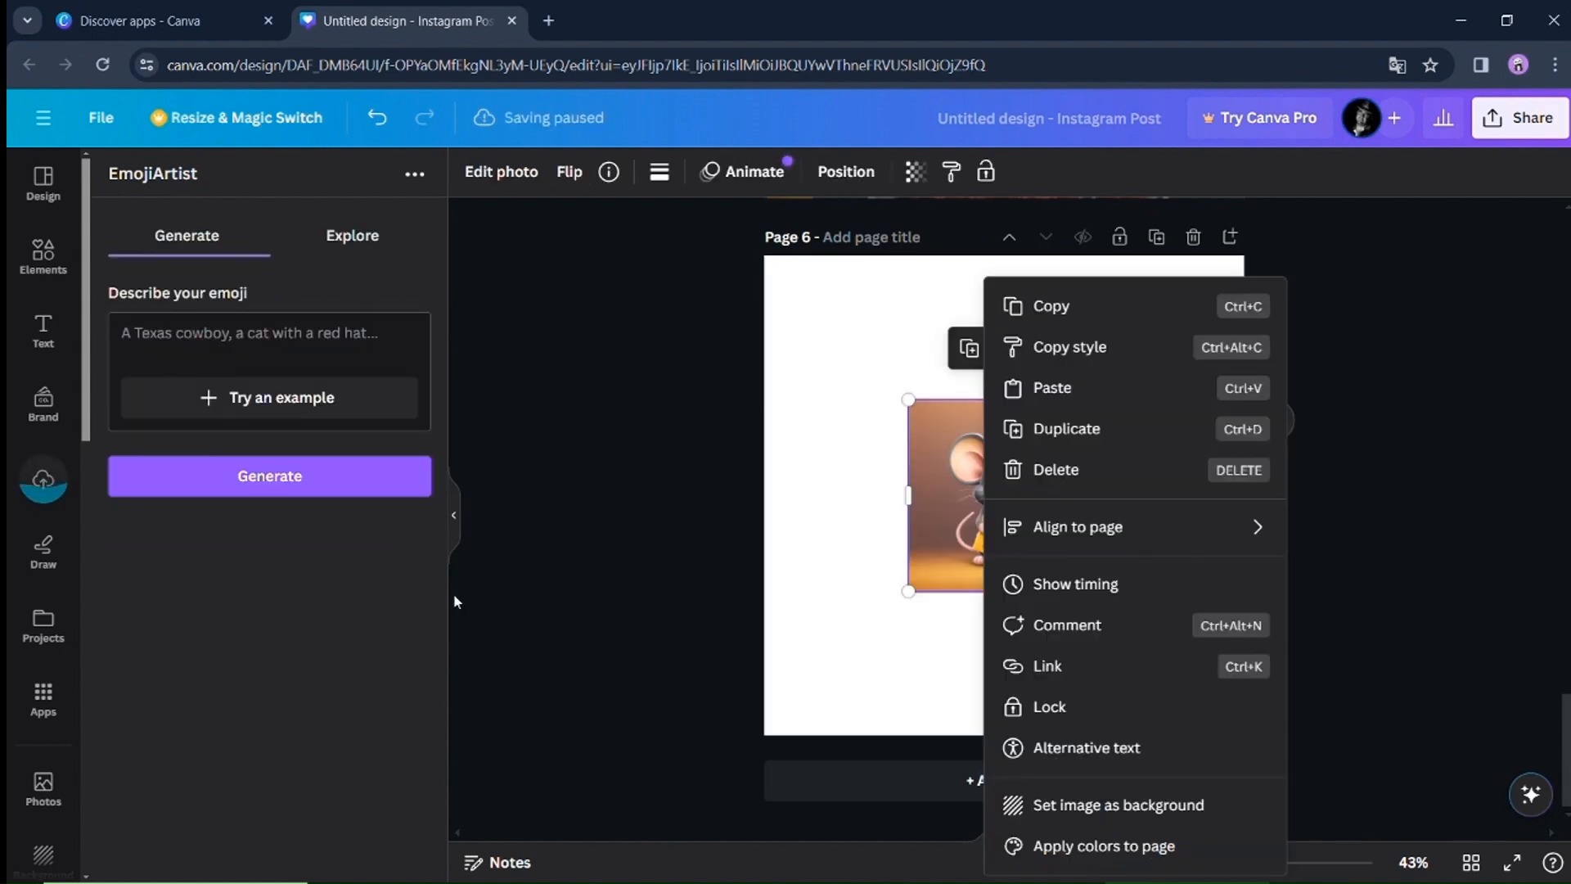
left_click(1086, 805)
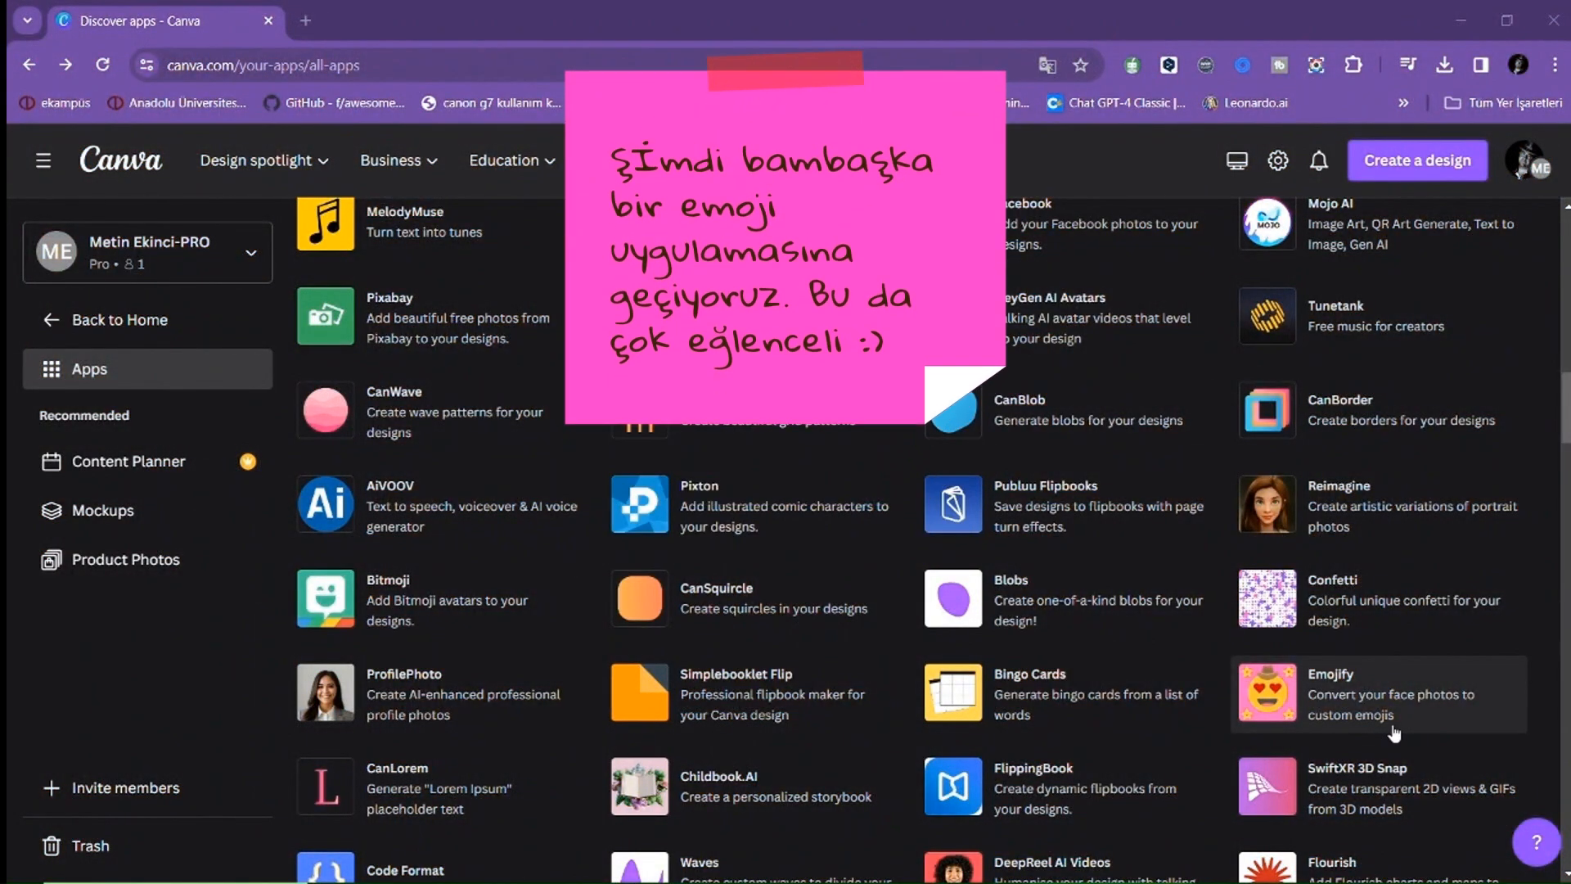
- Open the Emojify app in a new Instagram Post (Square) design
left_click(1394, 731)
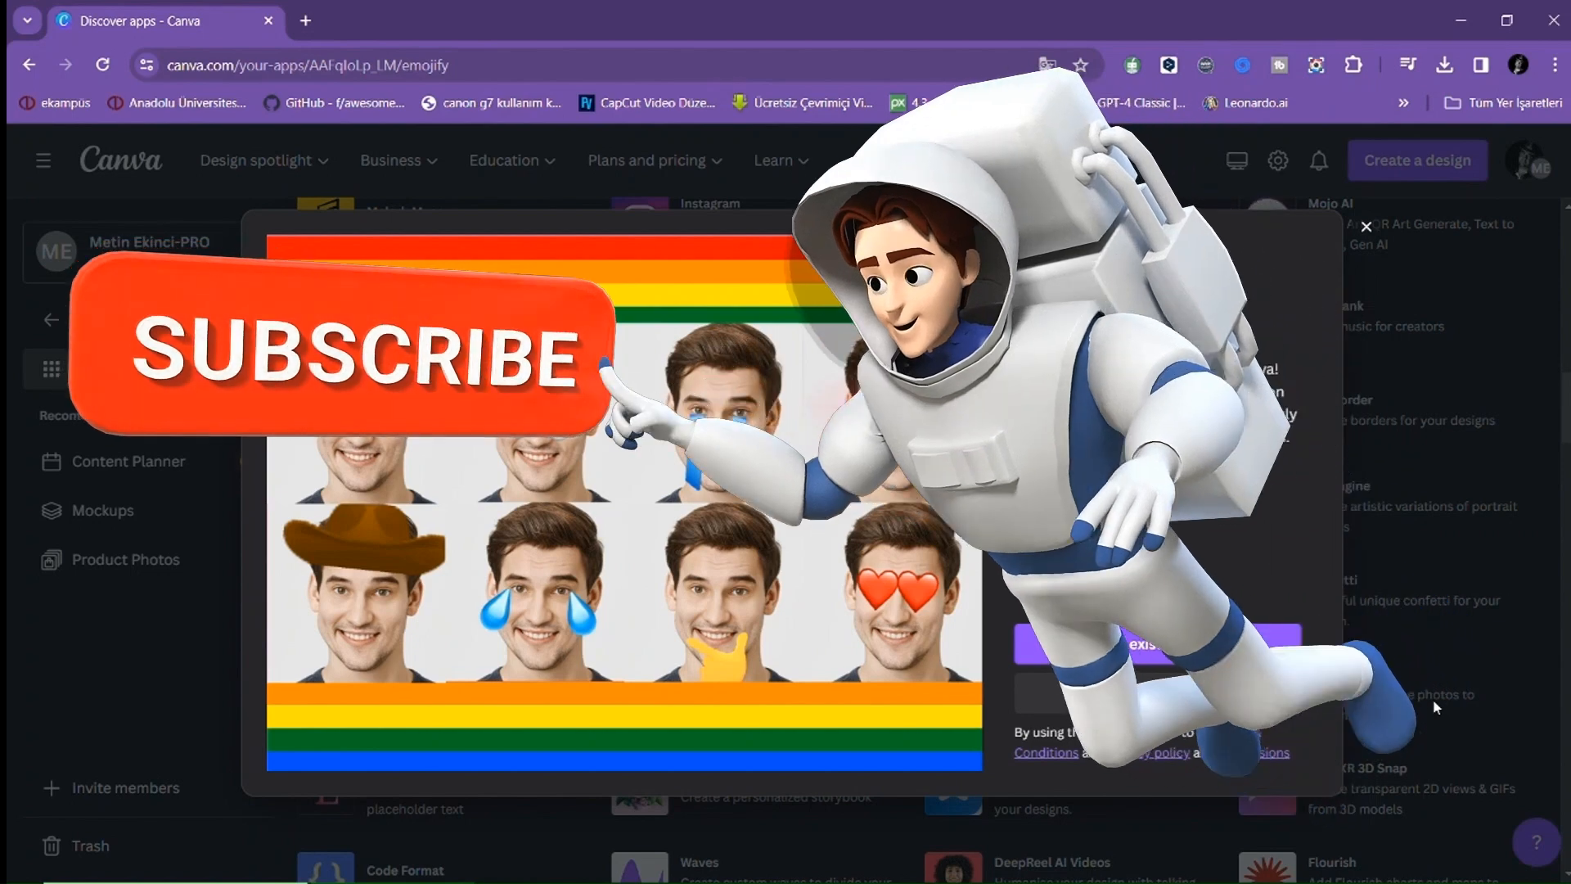
left_click(1034, 699)
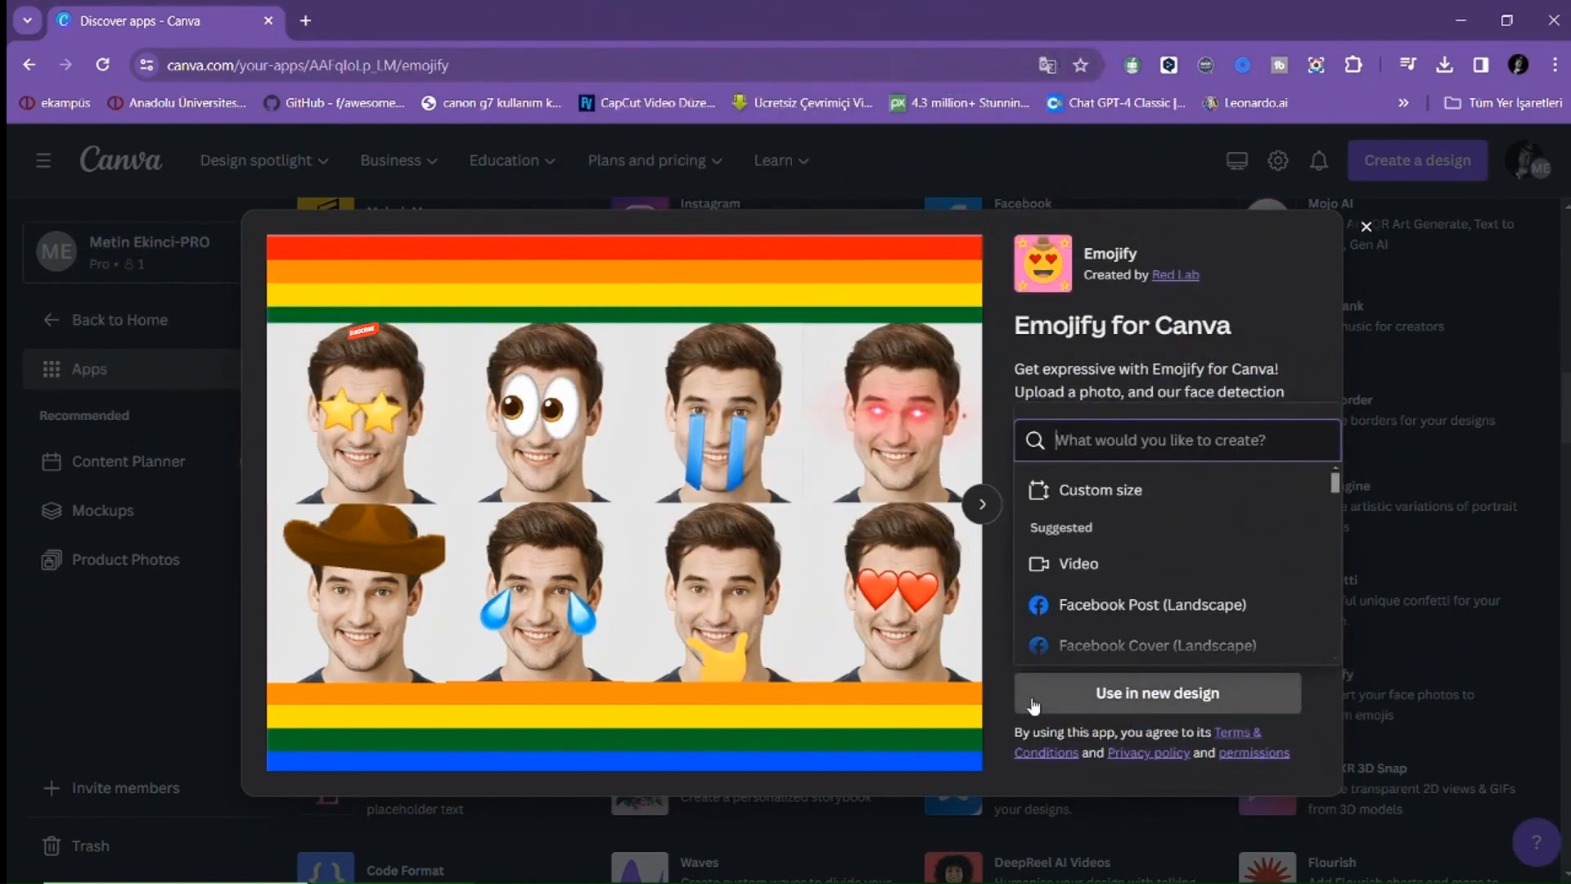
scroll(1199, 657, "down", 3)
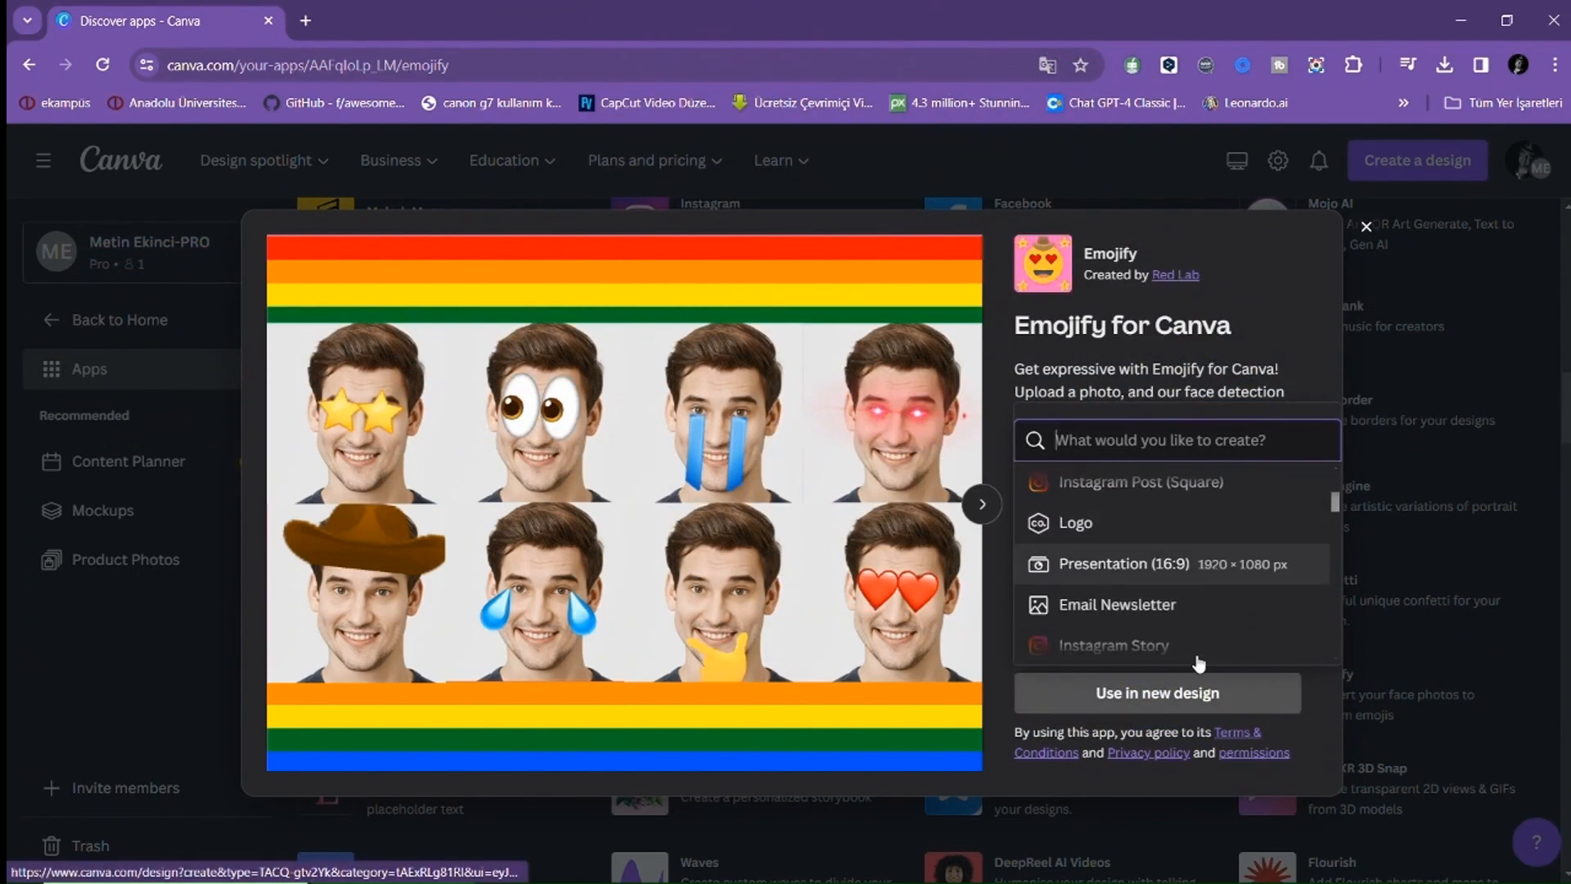
key("Up")
key("Up")
key("Return")
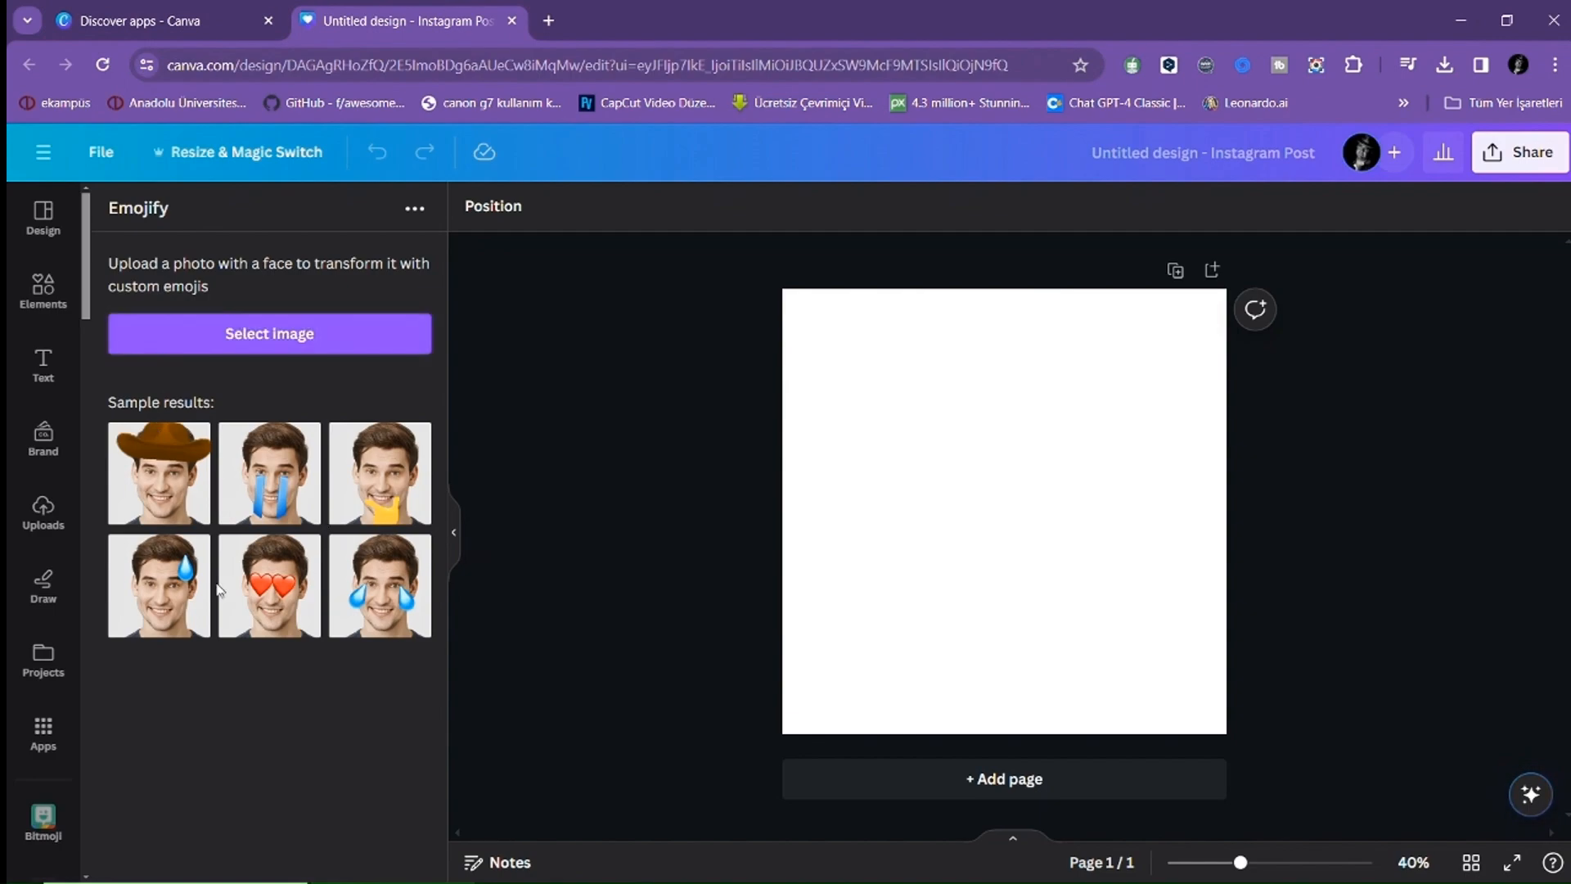
- Emojify the photo beard-1845166_1280 and set its version with big sideways-looking eyes as the first page's background
left_click(270, 335)
key("Right")
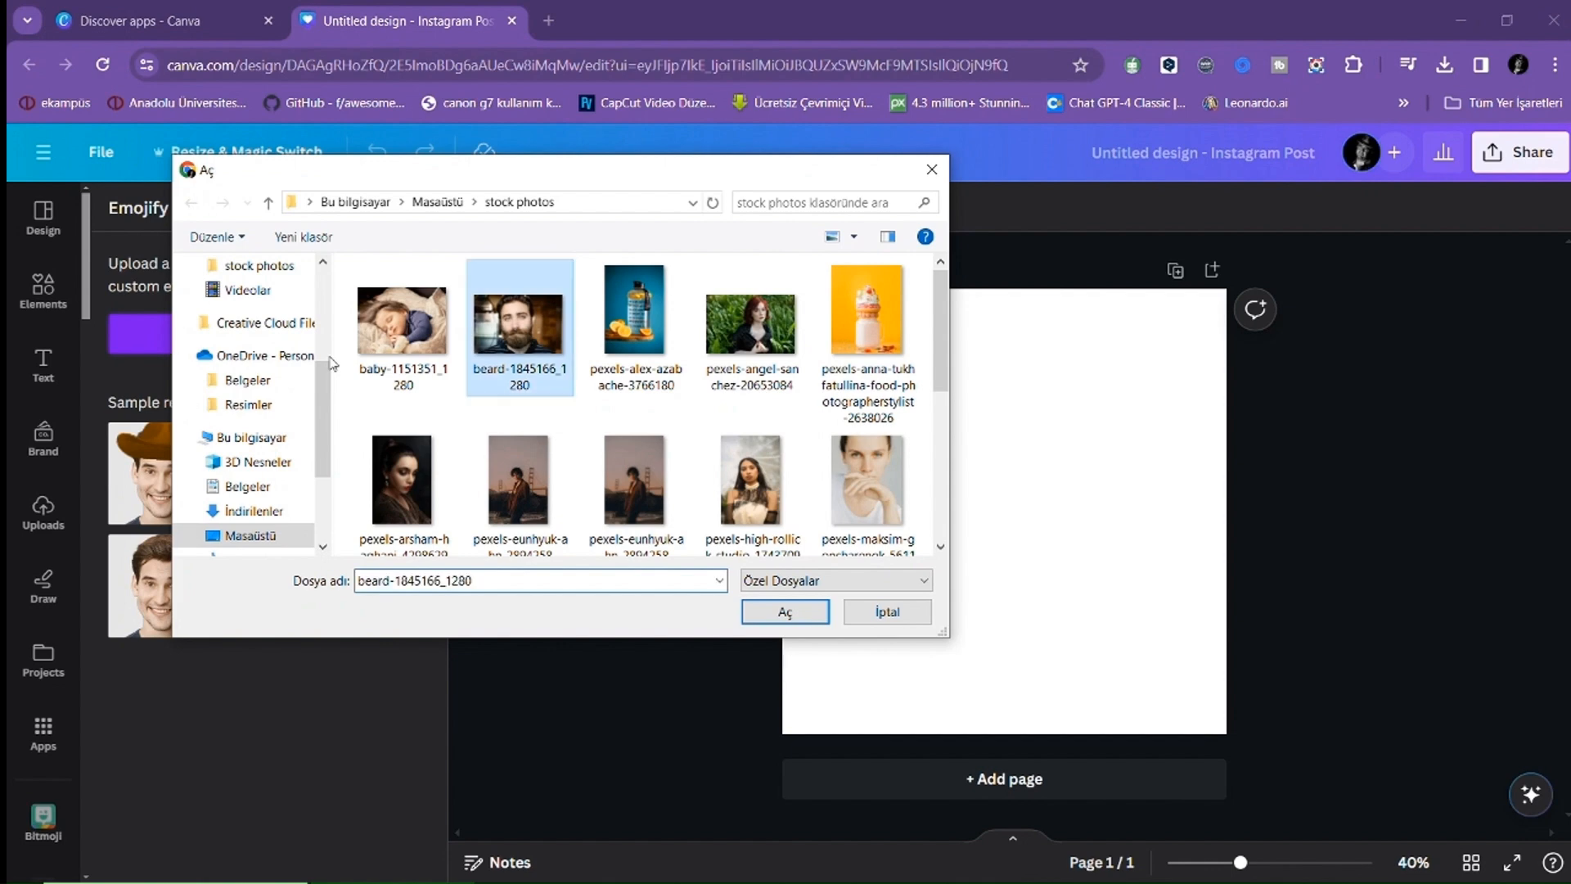
key("Return")
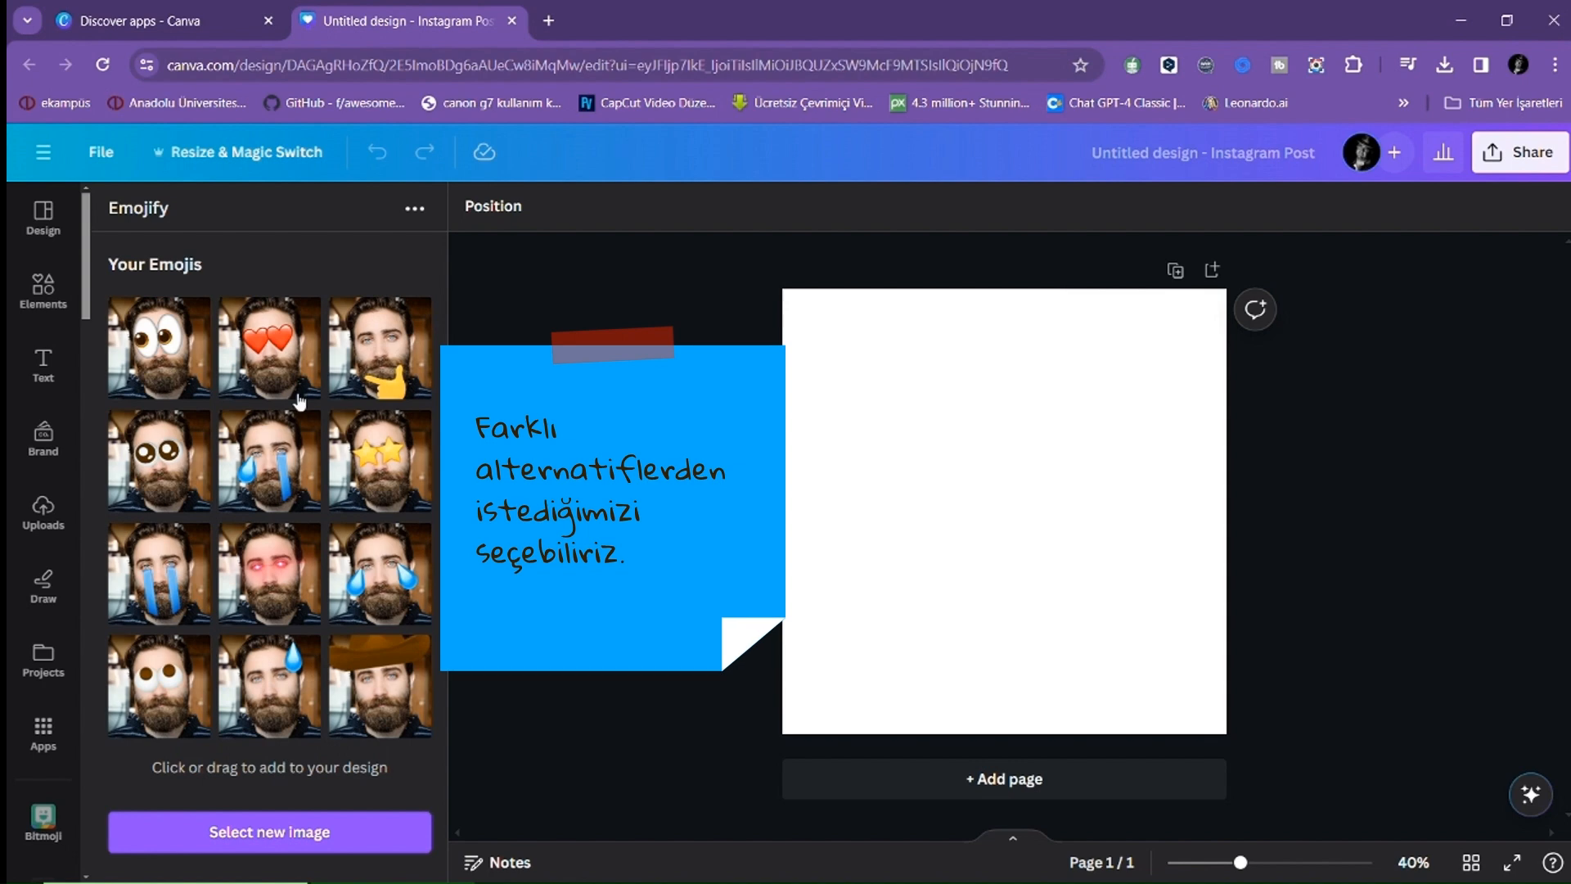
left_click(113, 357)
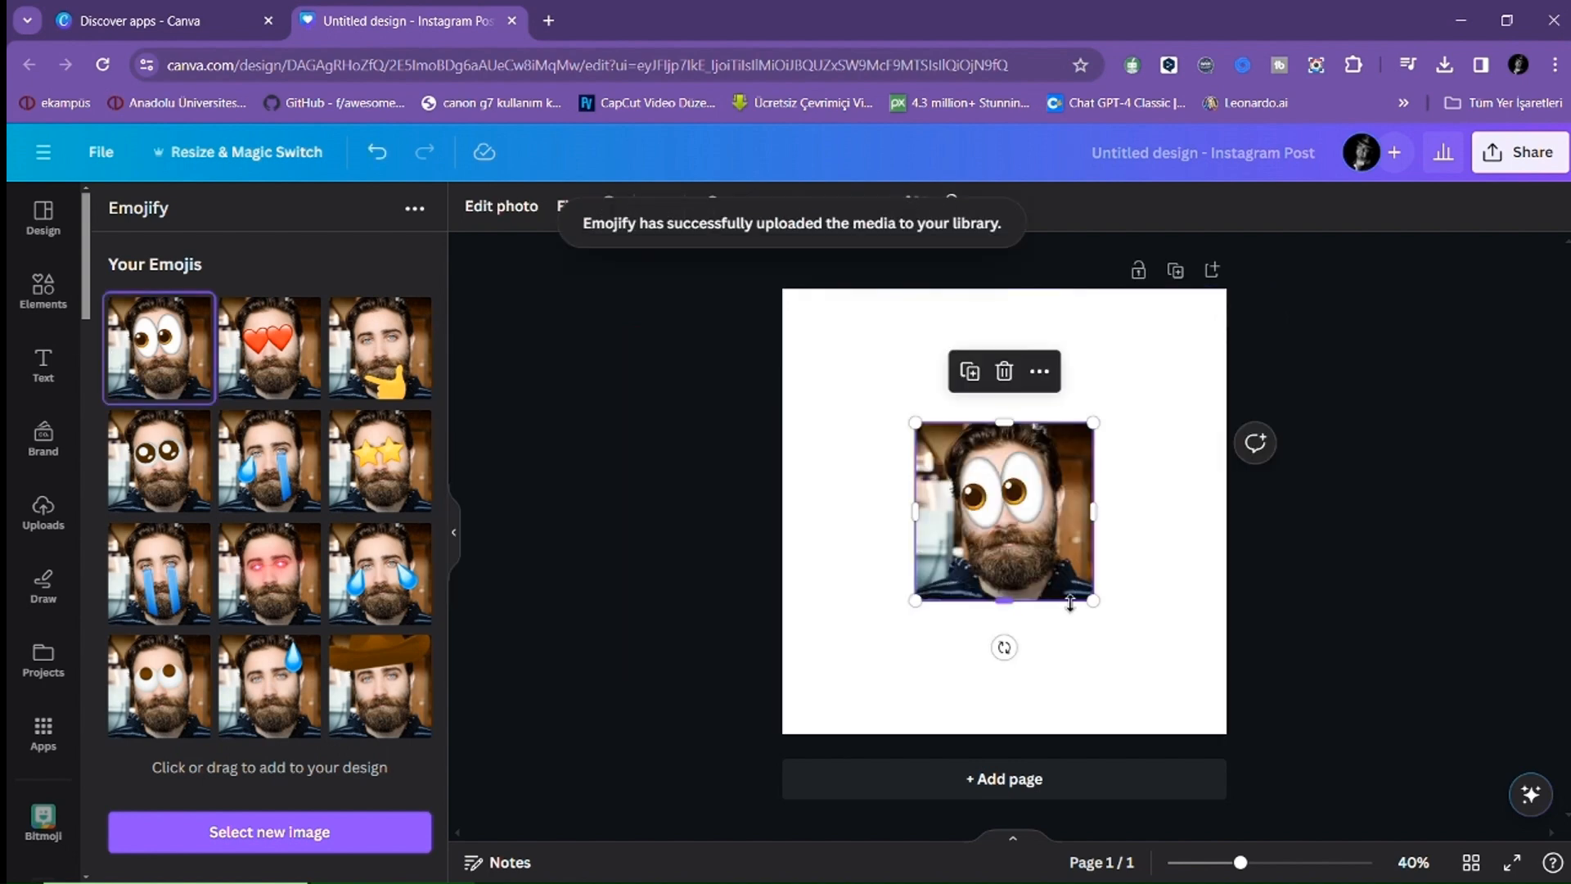
right_click(1014, 601)
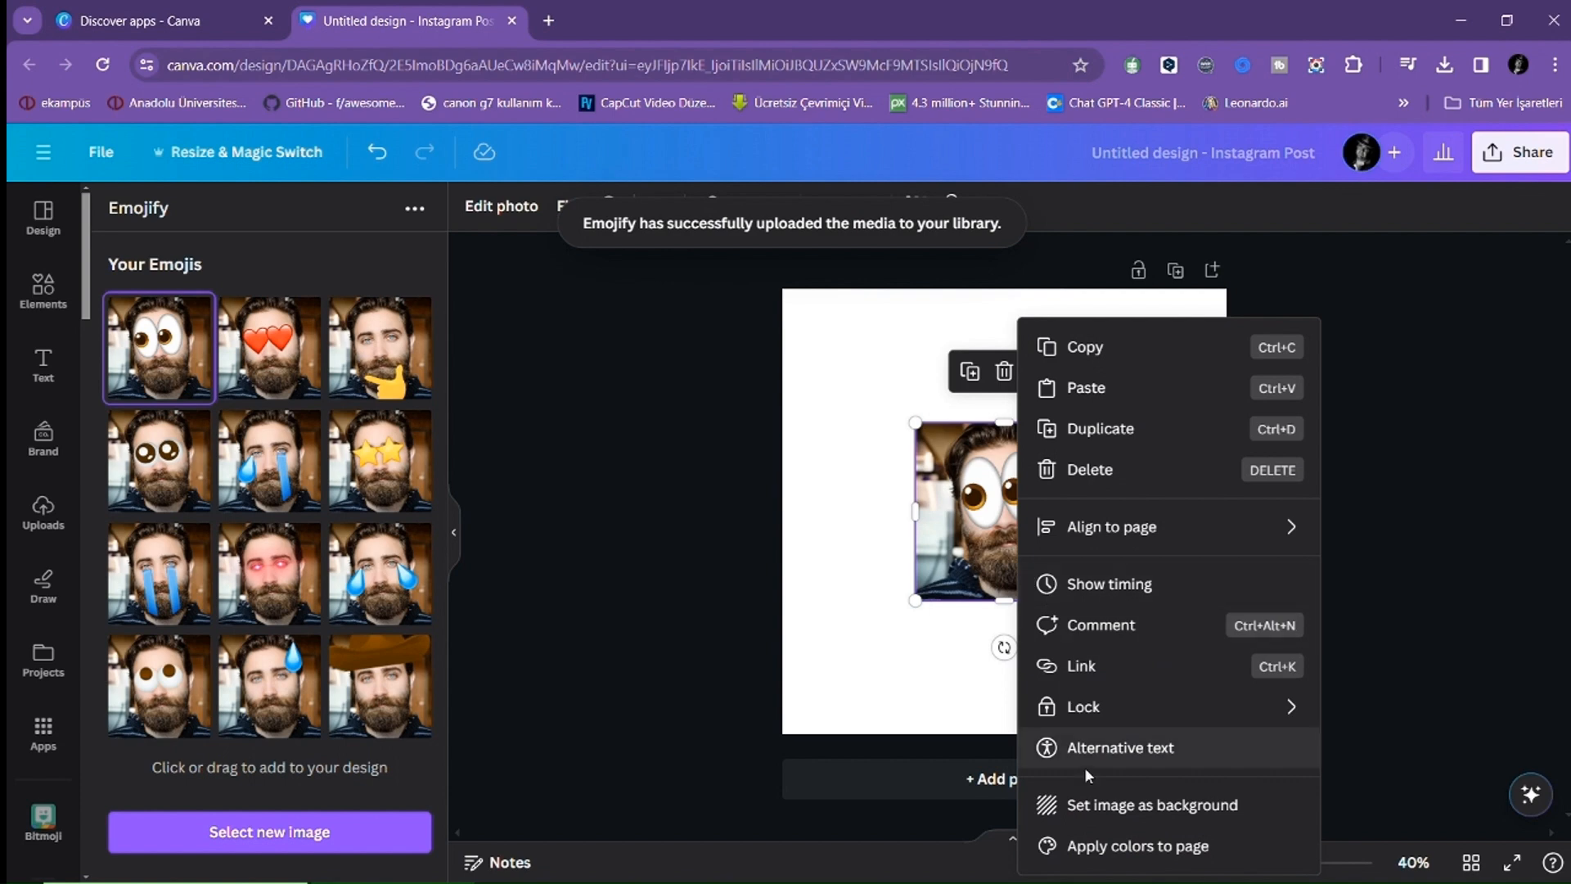
left_click(1099, 805)
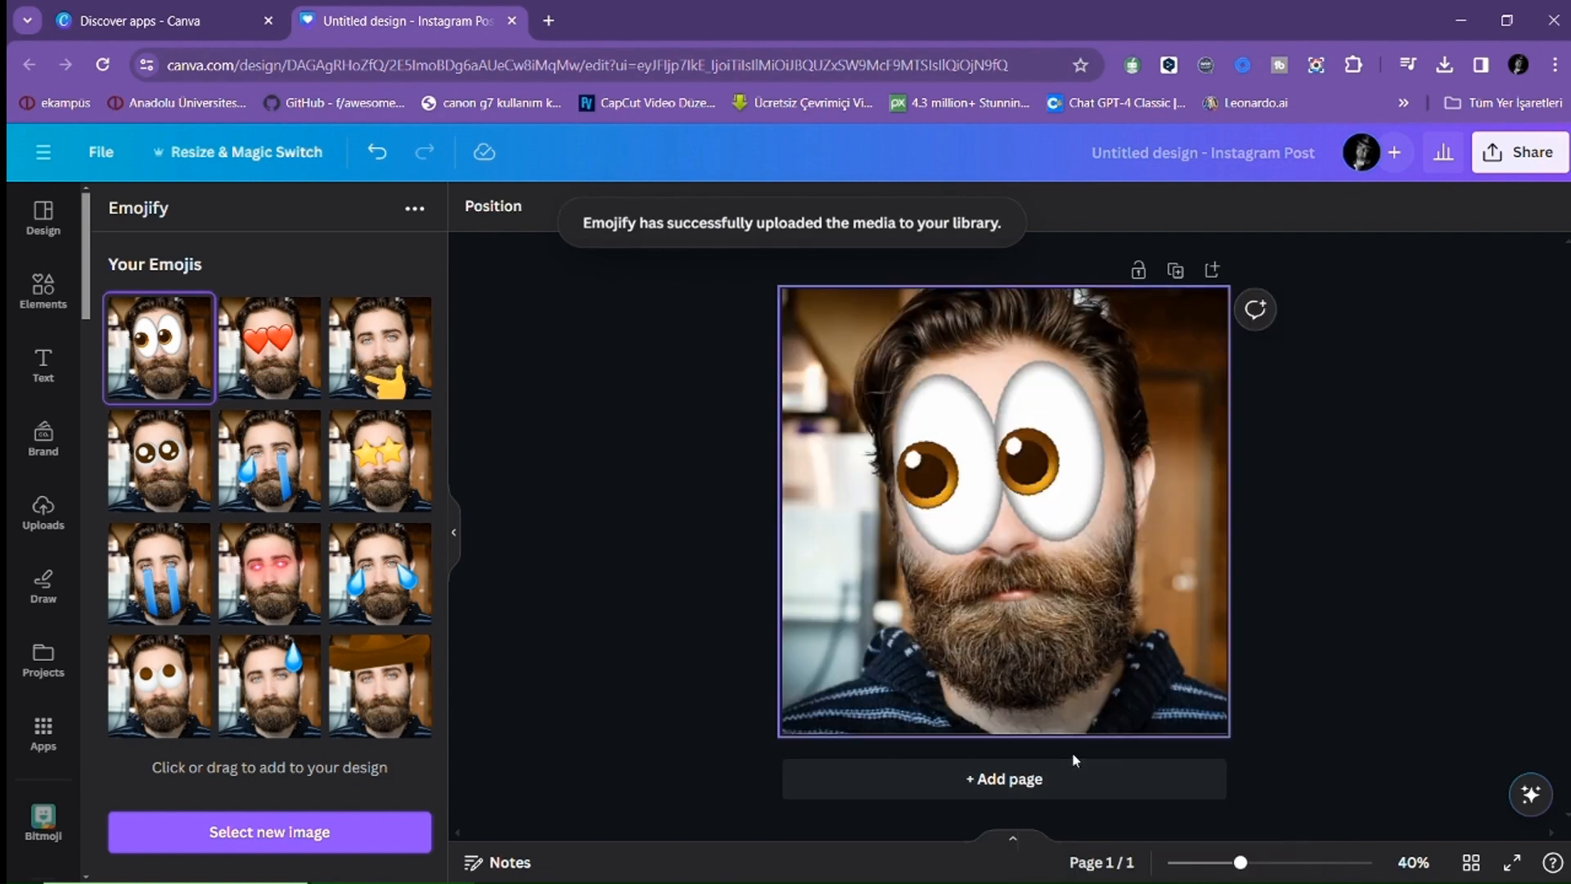
- Add a second page and set the bearded man's glowing red eyes version as its background
left_click(1028, 778)
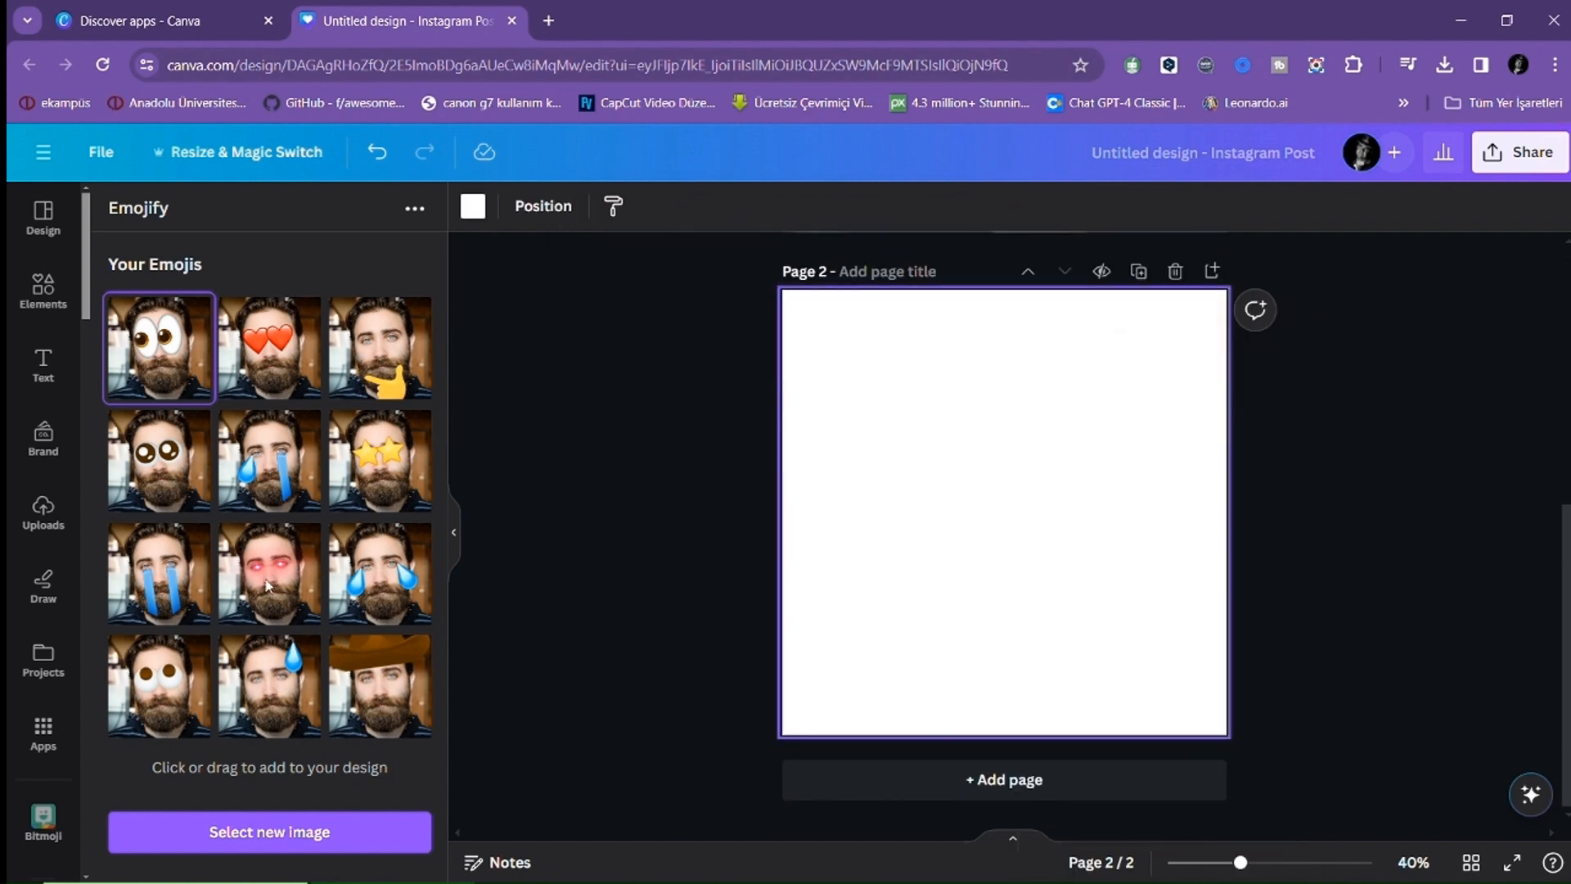
left_click(269, 586)
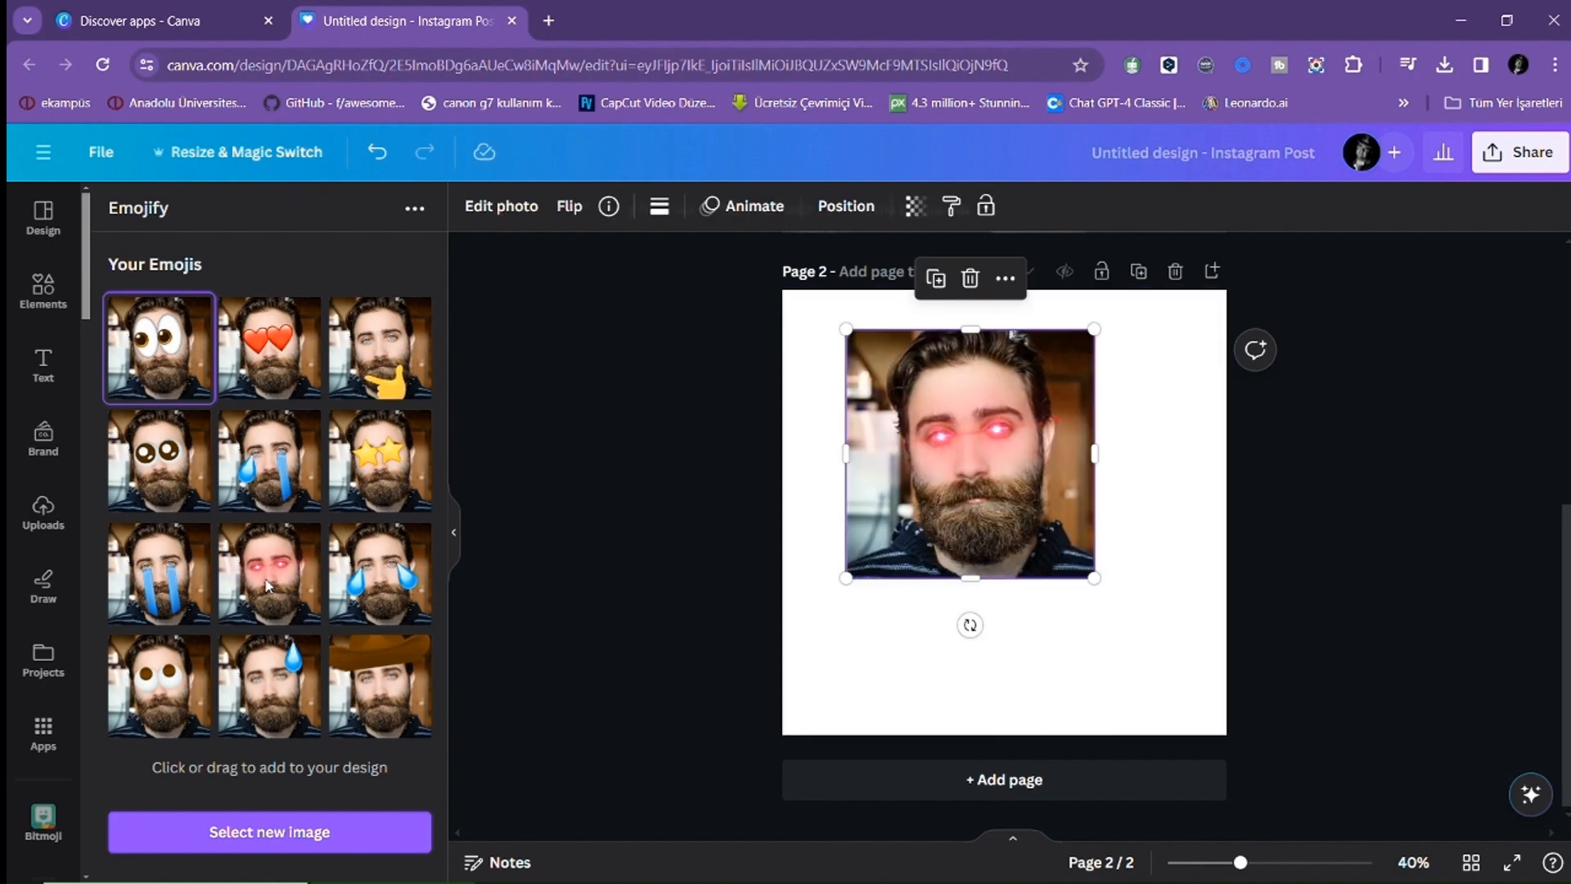
right_click(965, 564)
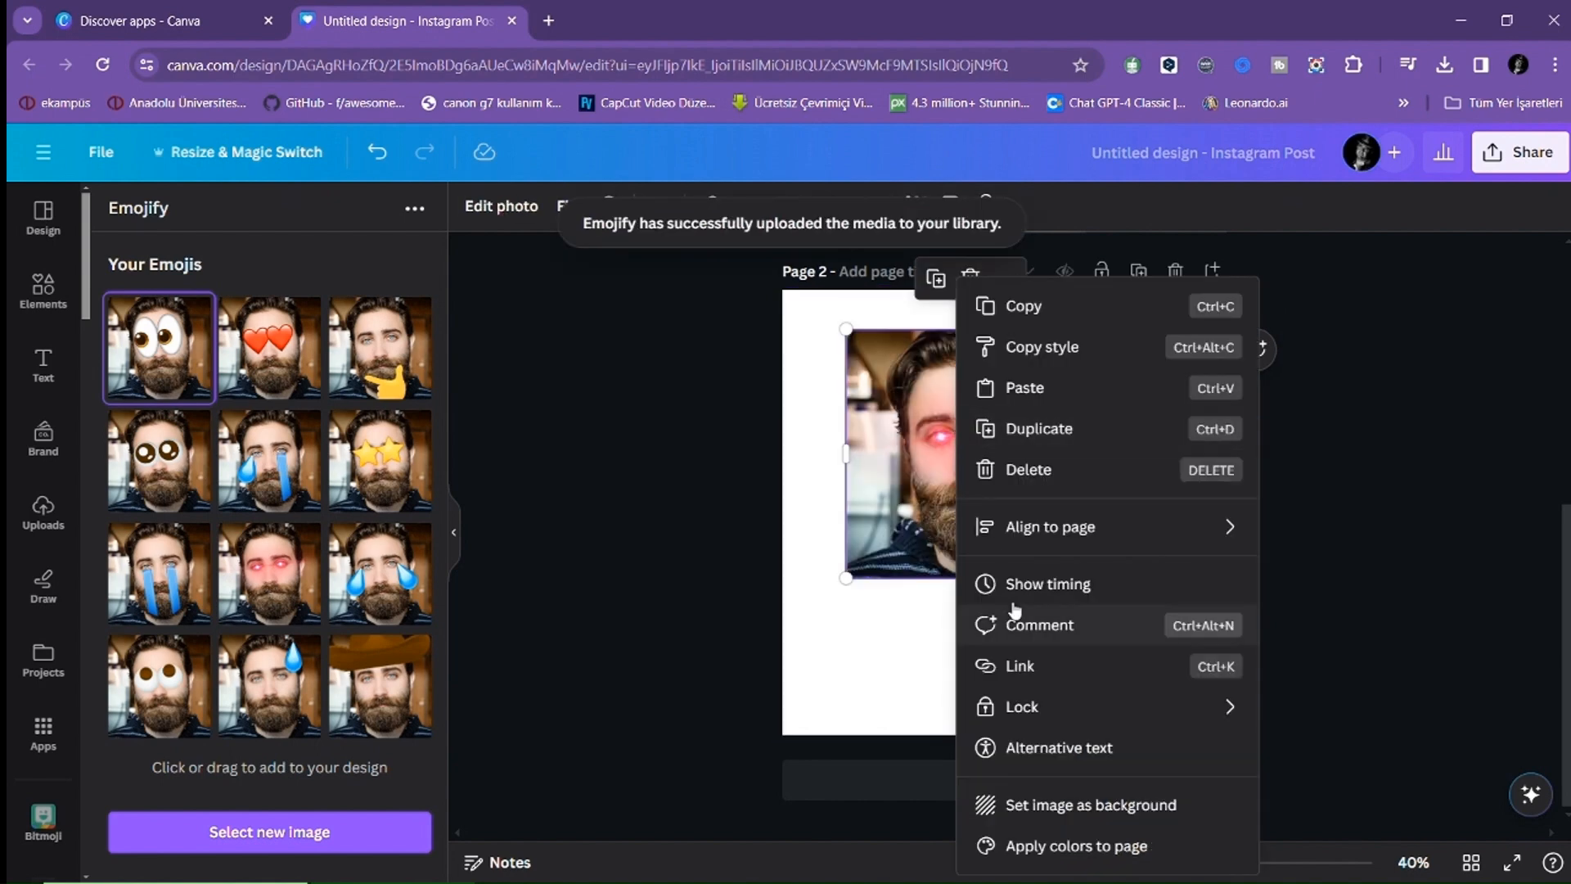
left_click(1055, 800)
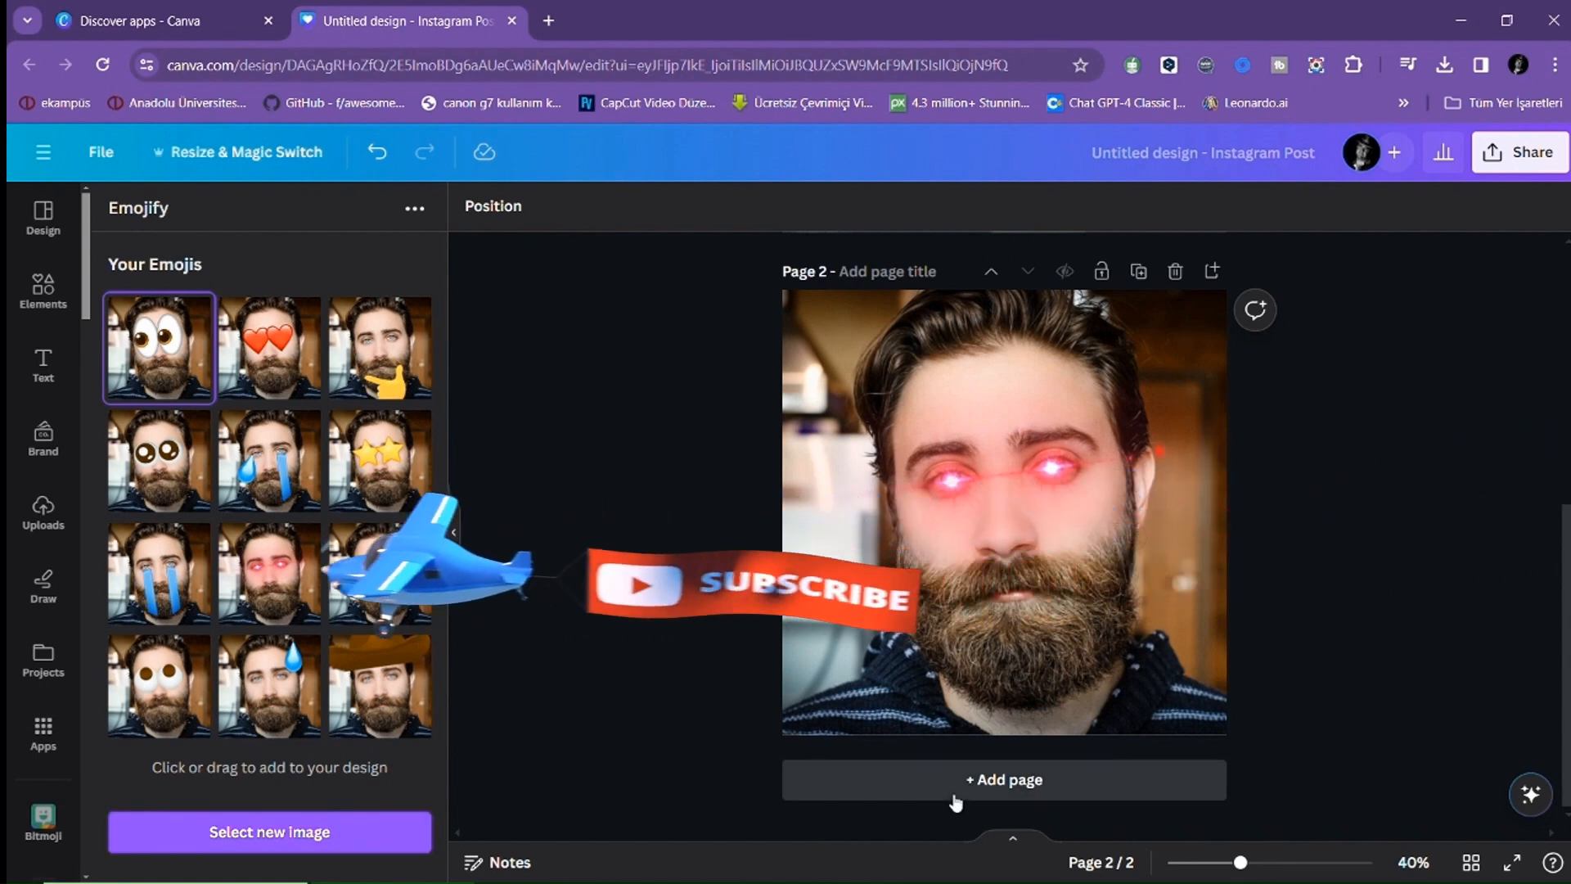
- Emojify the light portrait of the woman resting her chin on her hand, and set its brown pleading-eyes version as a new third page's background
left_click(388, 844)
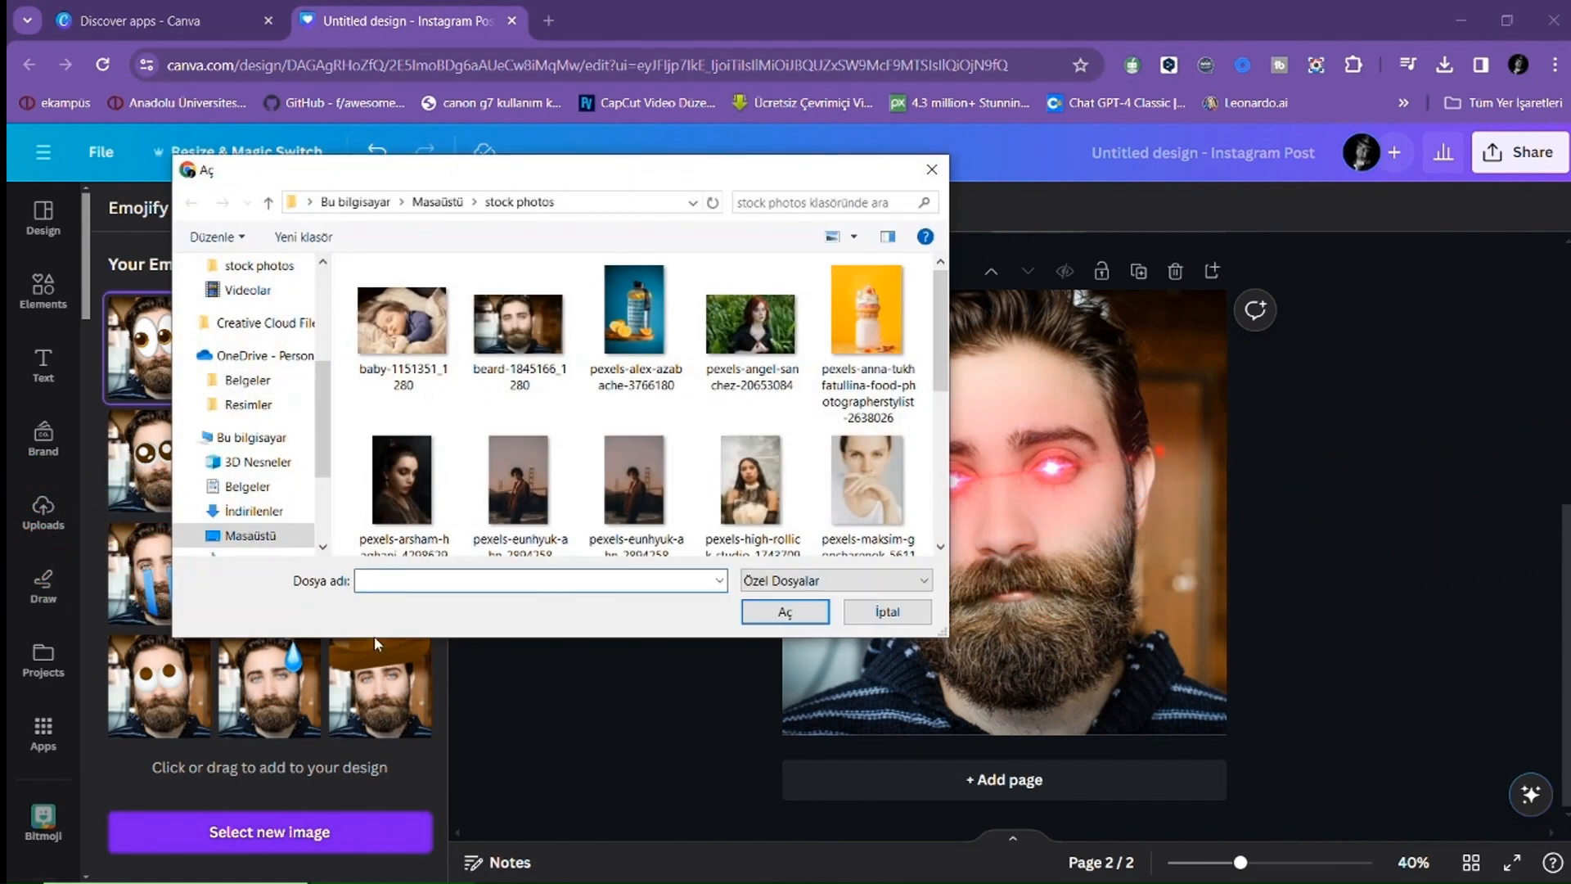
left_click(867, 483)
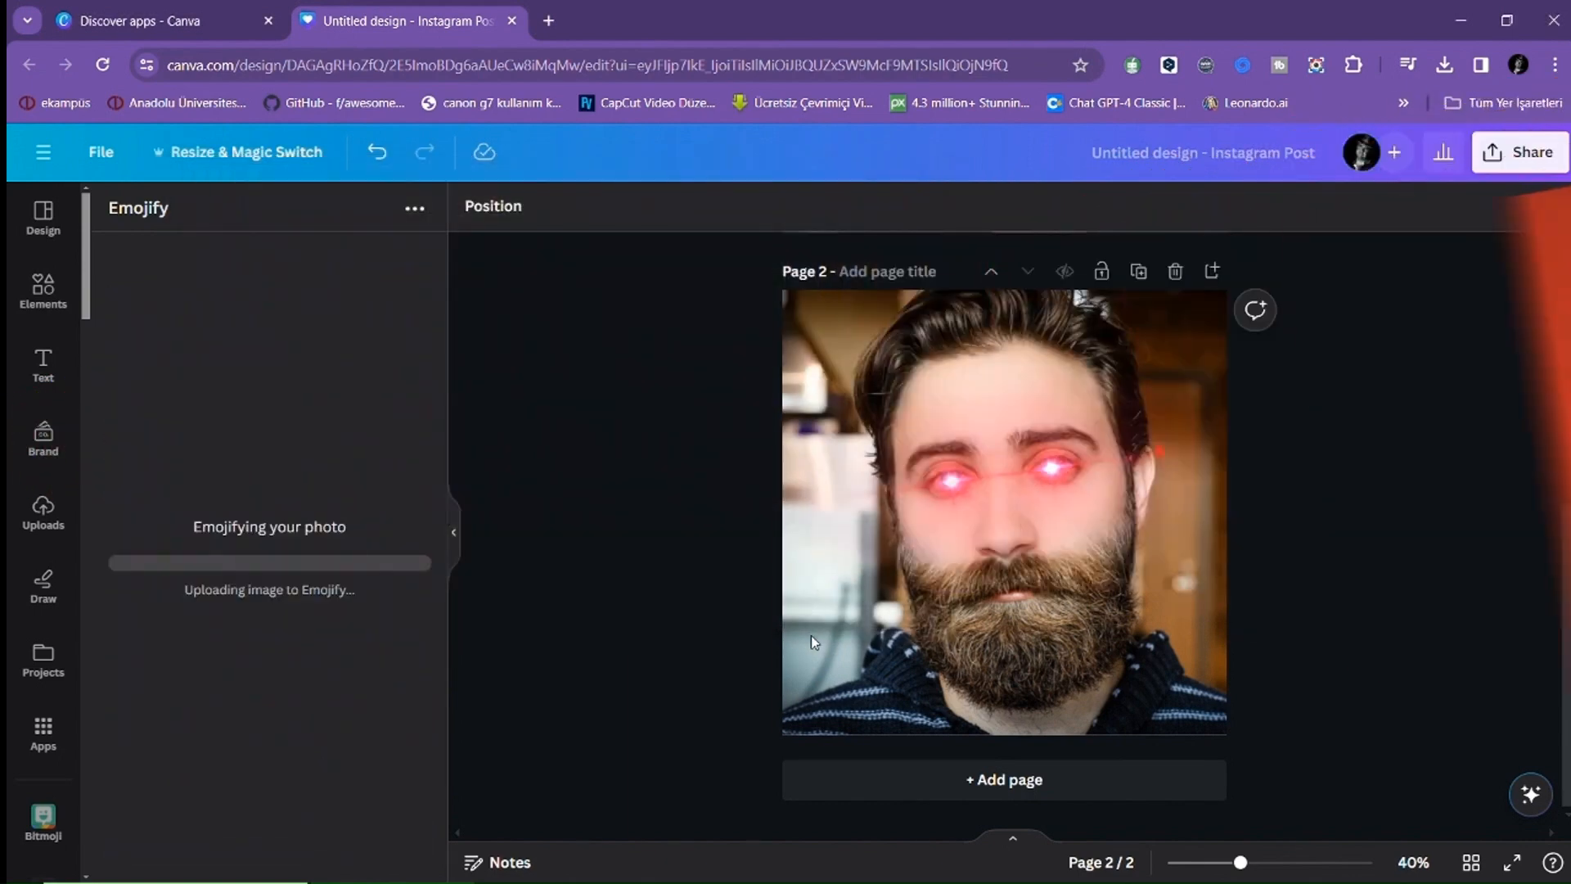
left_click(851, 769)
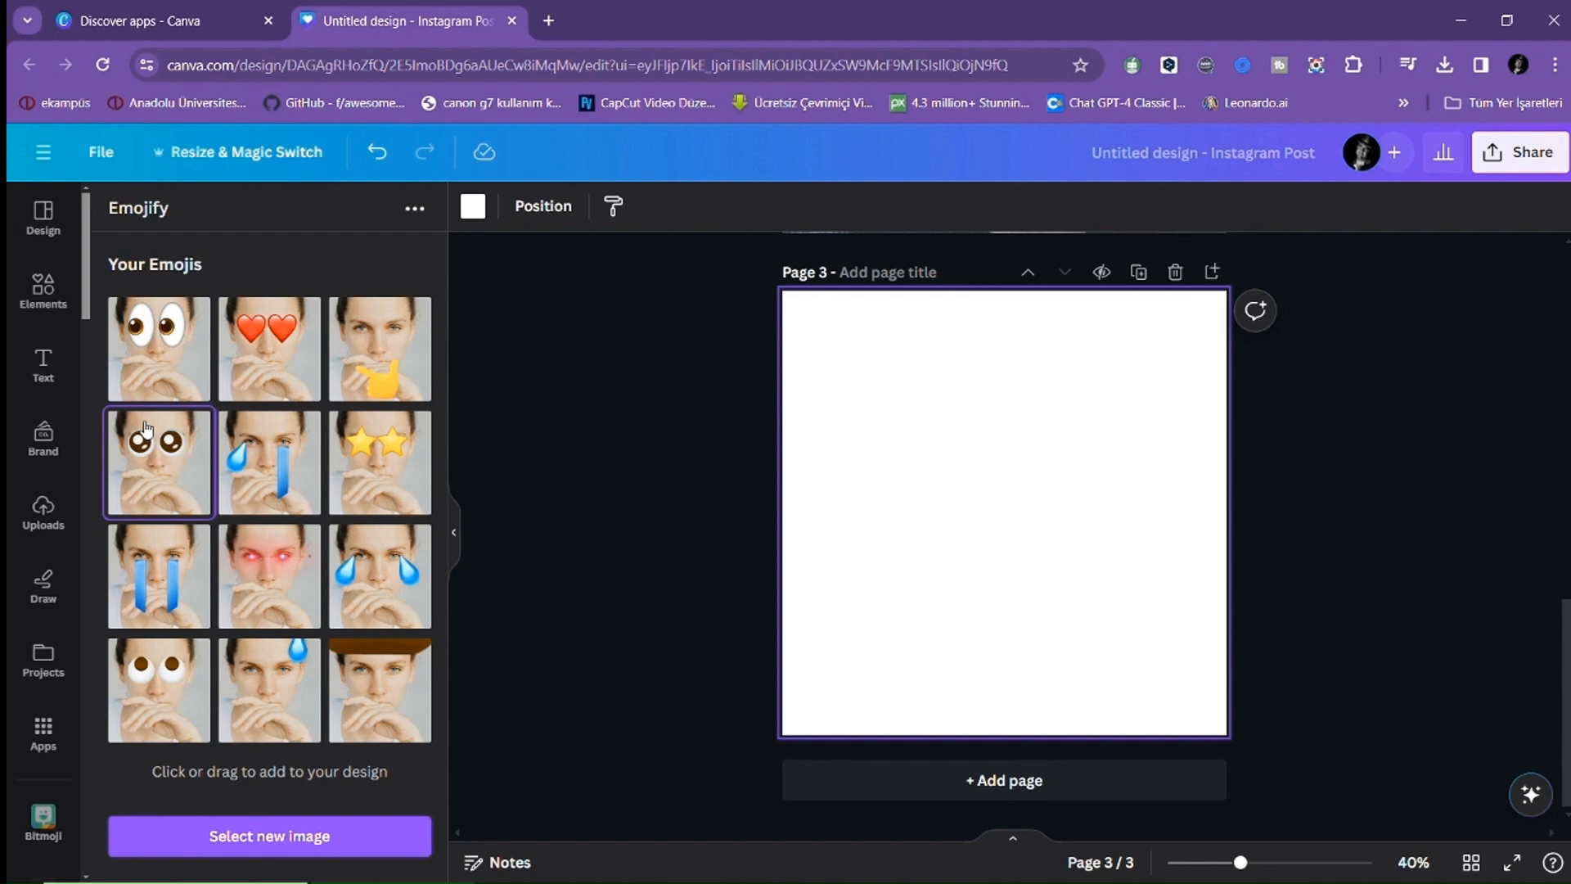
right_click(1072, 567)
left_click(1132, 800)
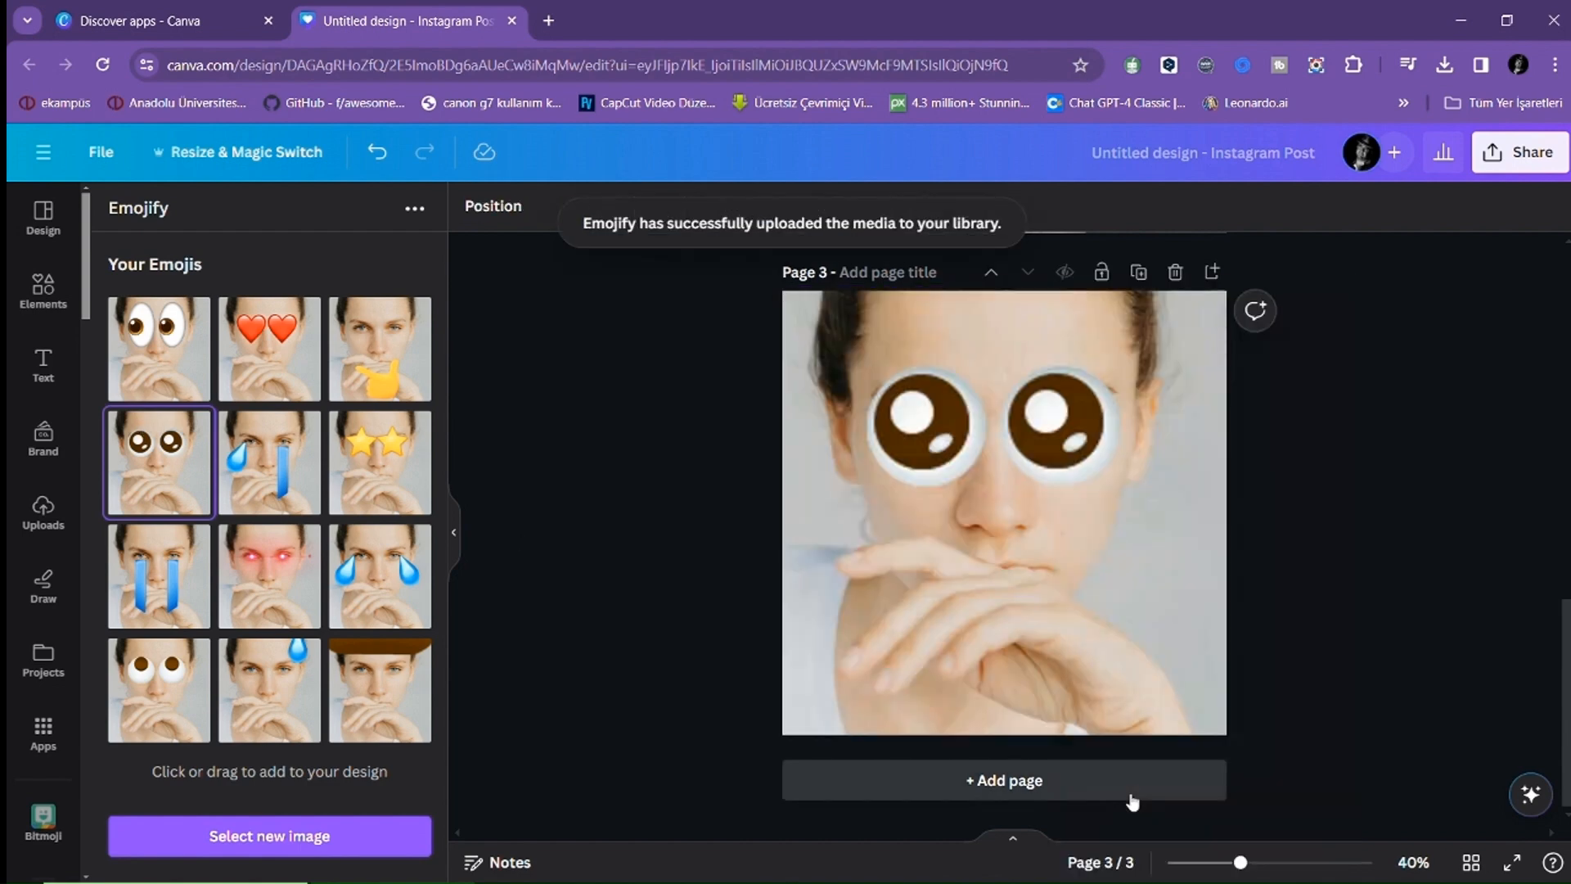
- Add a fourth page and set the woman's star-eyes version as its background
left_click(1132, 797)
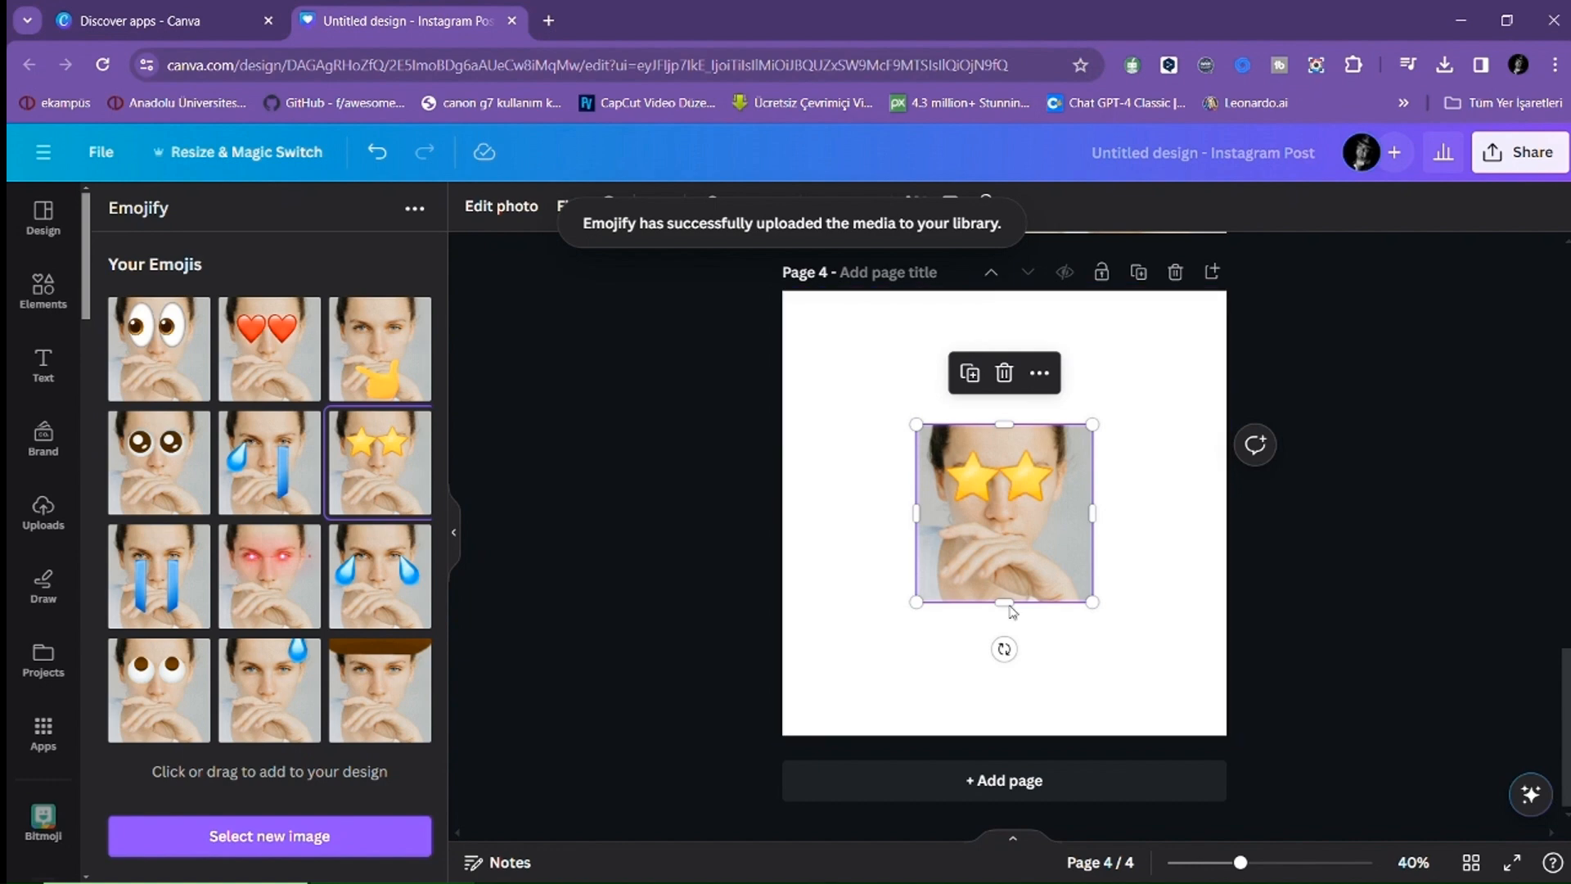
right_click(1012, 607)
left_click(1112, 802)
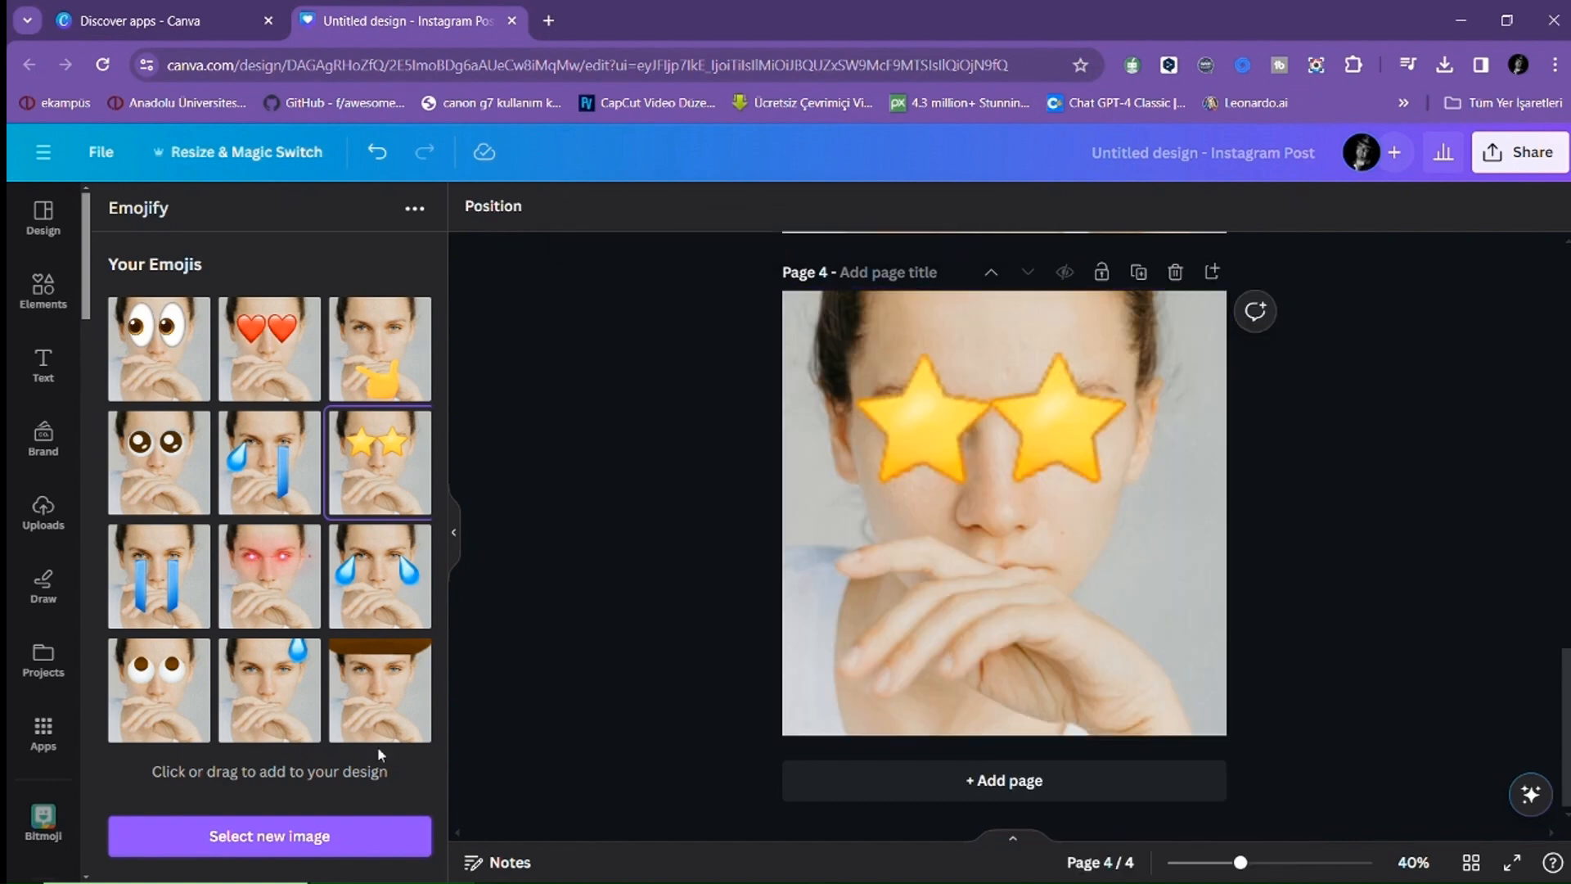
- Add a fifth page and set the woman's glowing red eyes version as its background
left_click(933, 784)
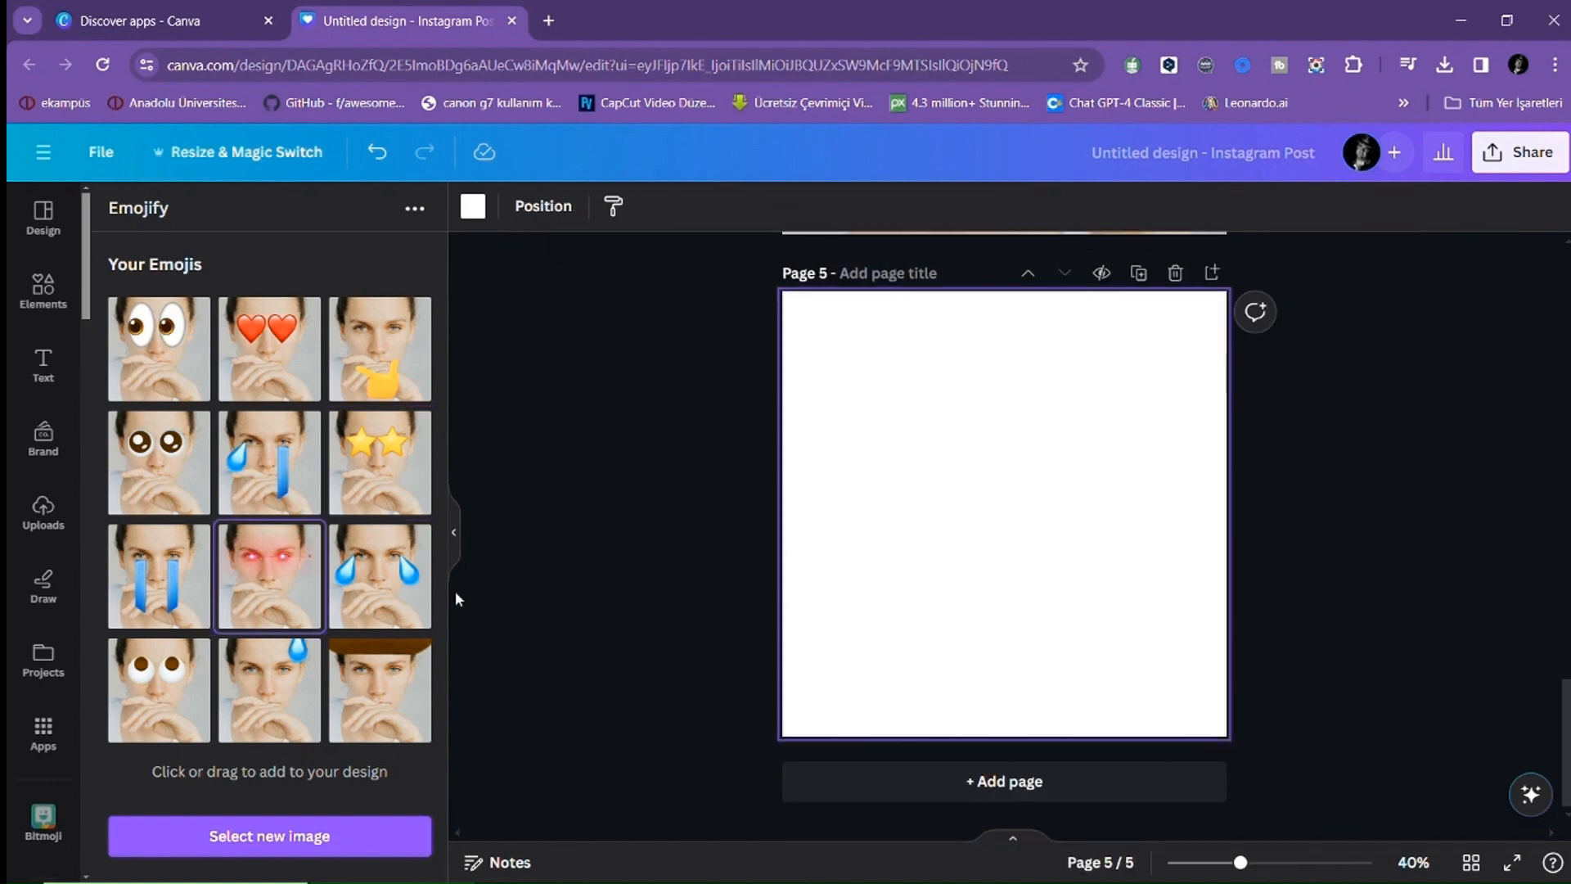
right_click(990, 589)
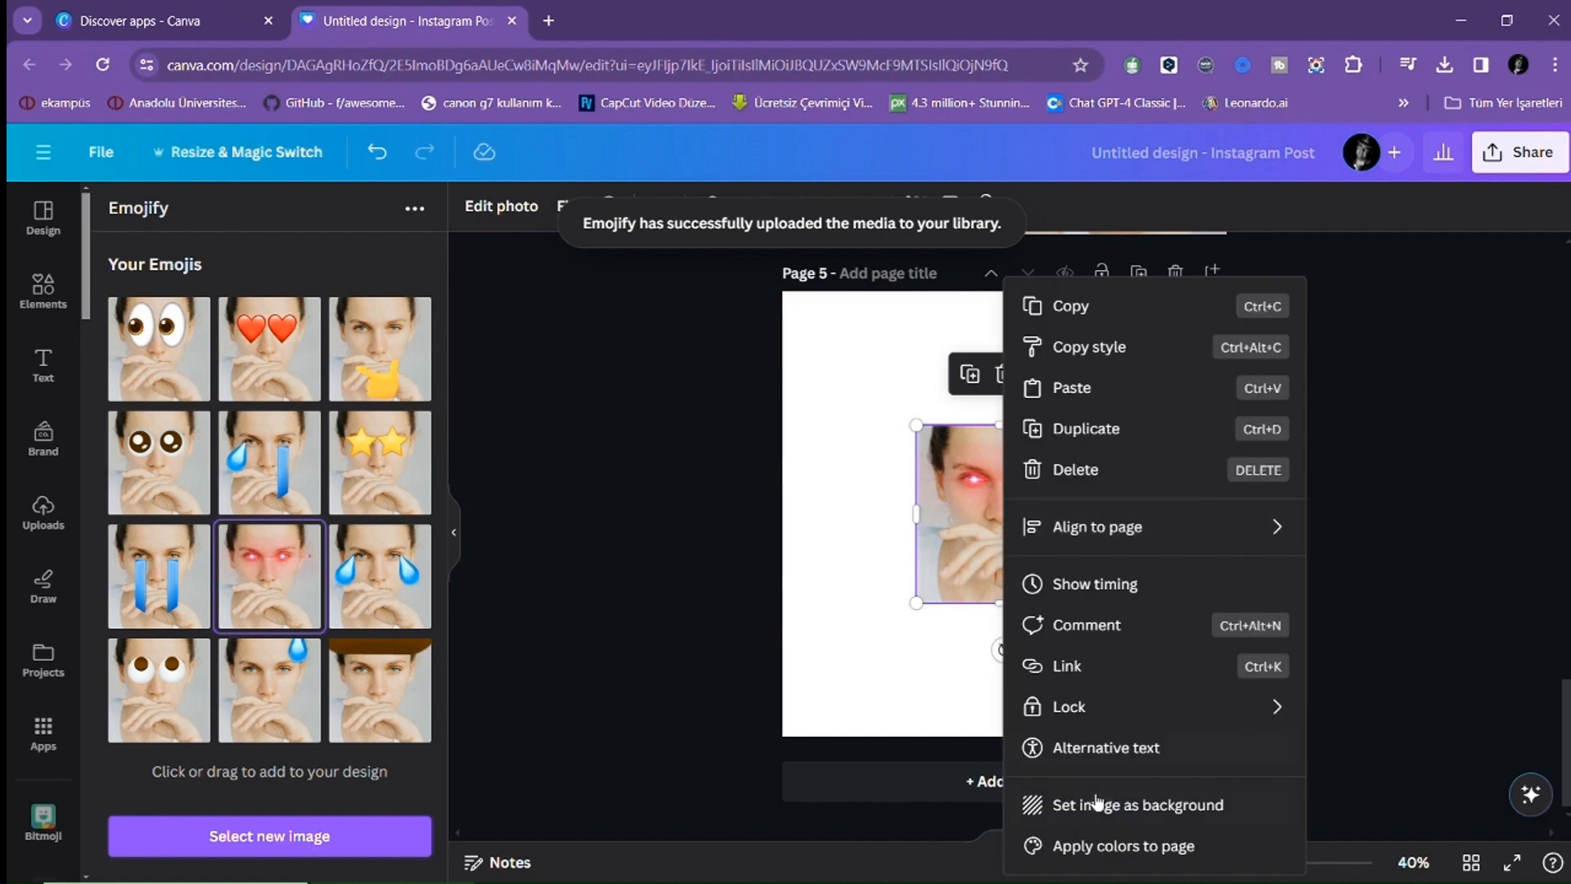
left_click(1098, 804)
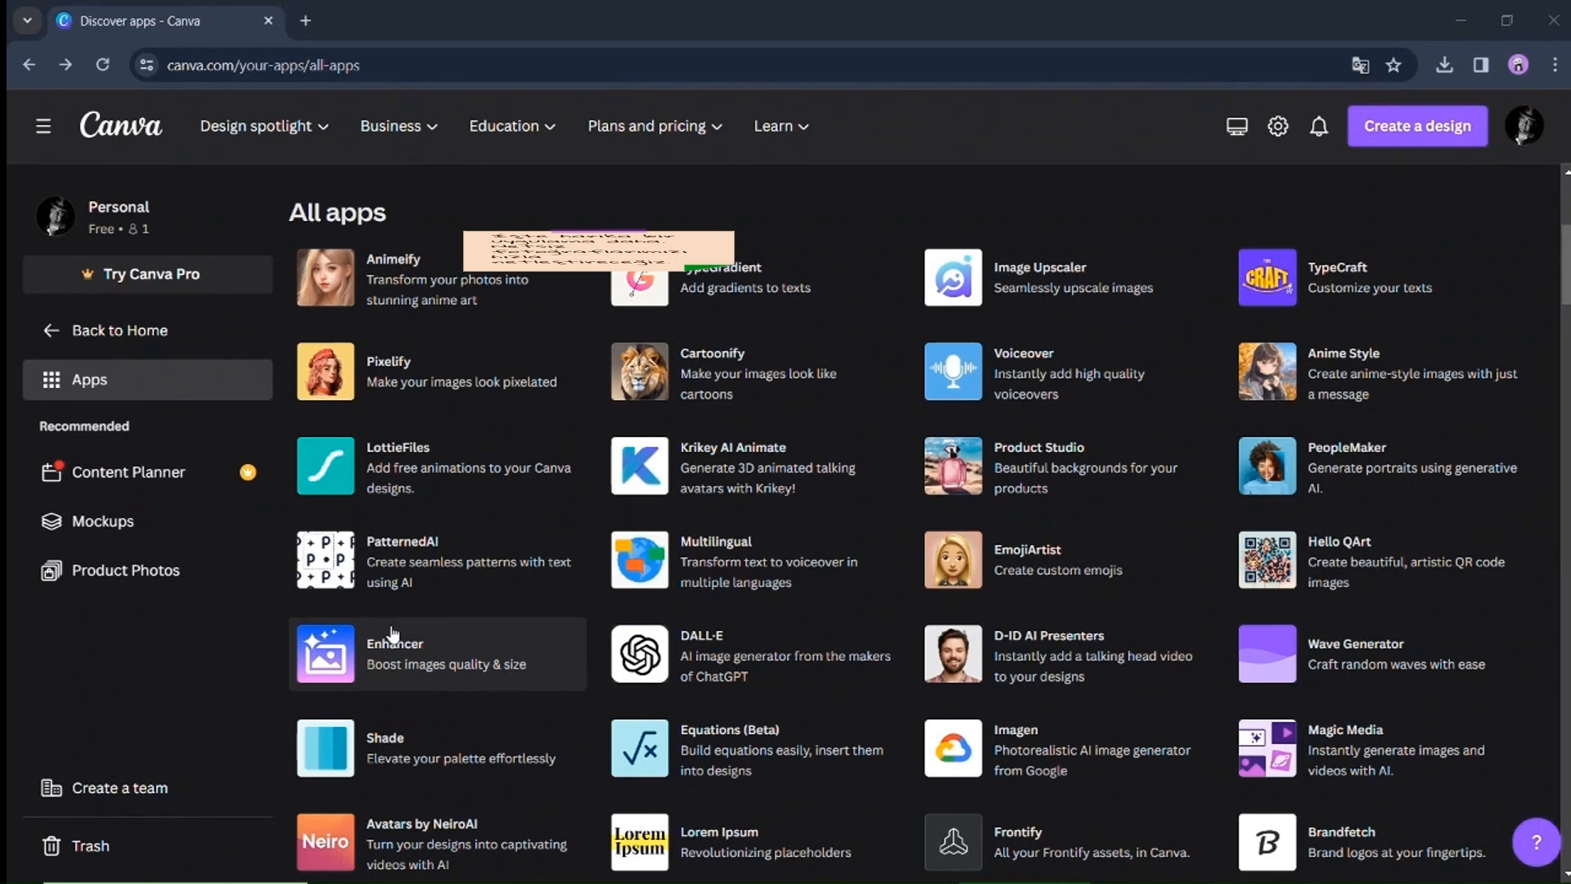
- From the list of all apps, open Enhancer in a new Instagram Story design
left_click(401, 654)
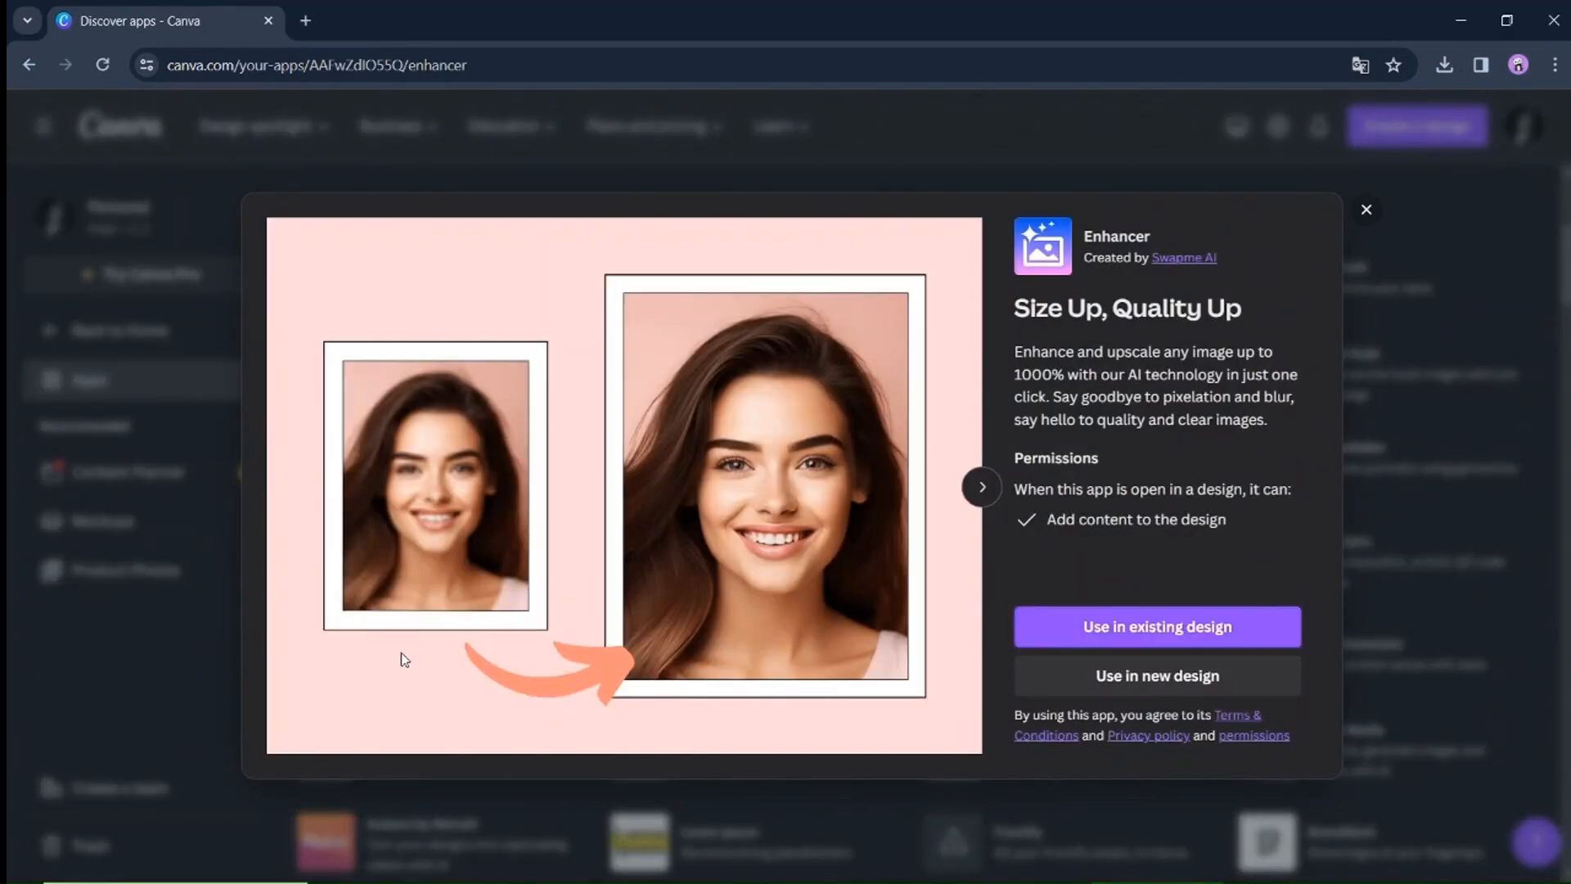
left_click(1223, 665)
scroll(1224, 664, "down", 3)
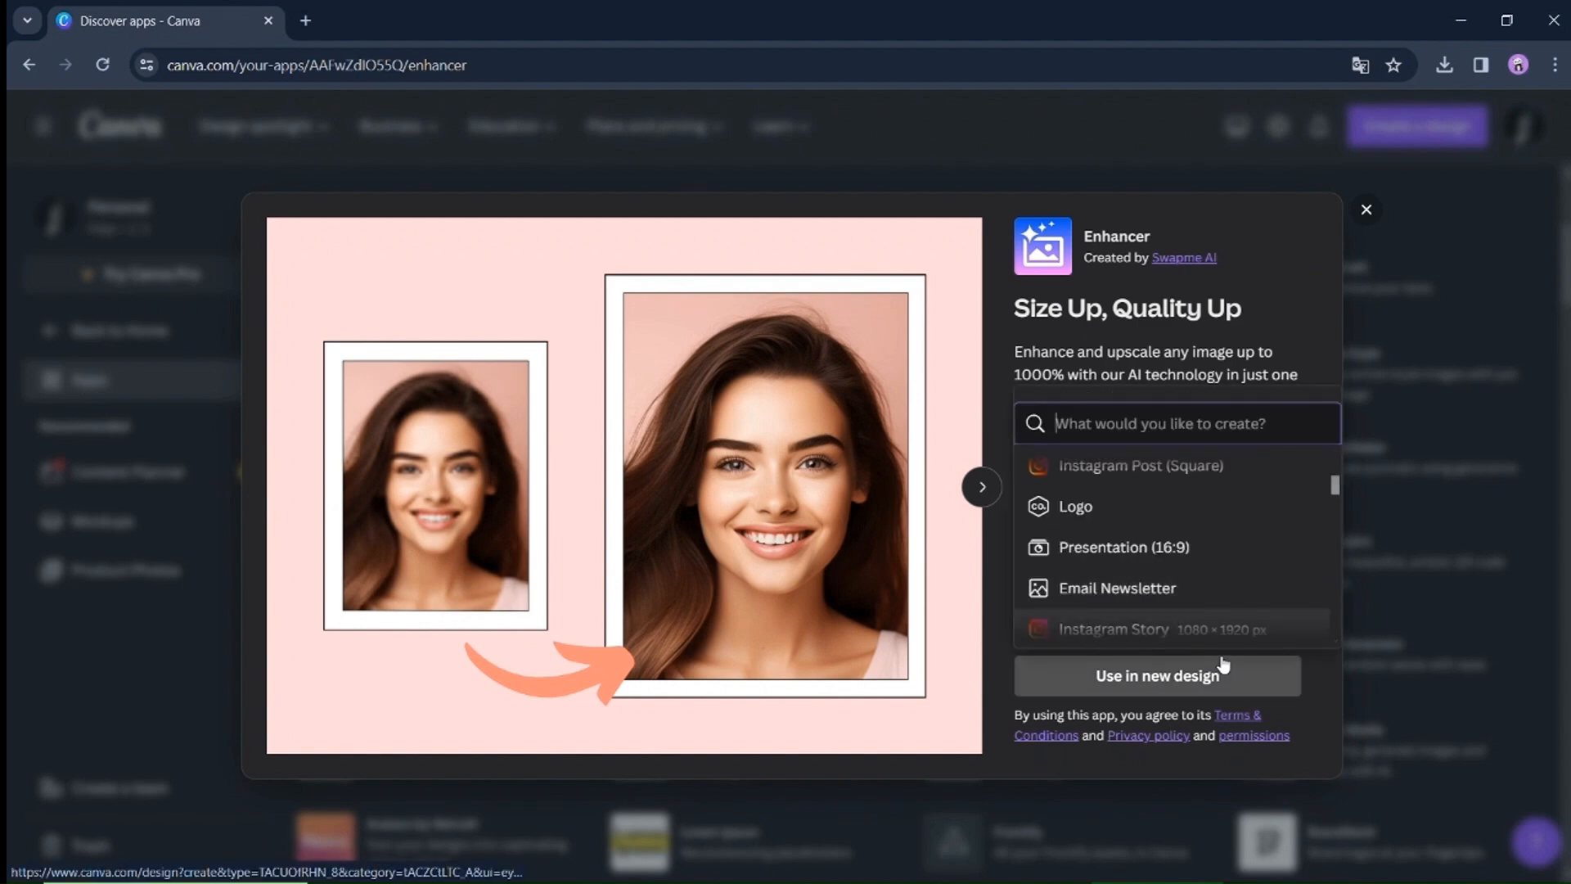
left_click(1222, 647)
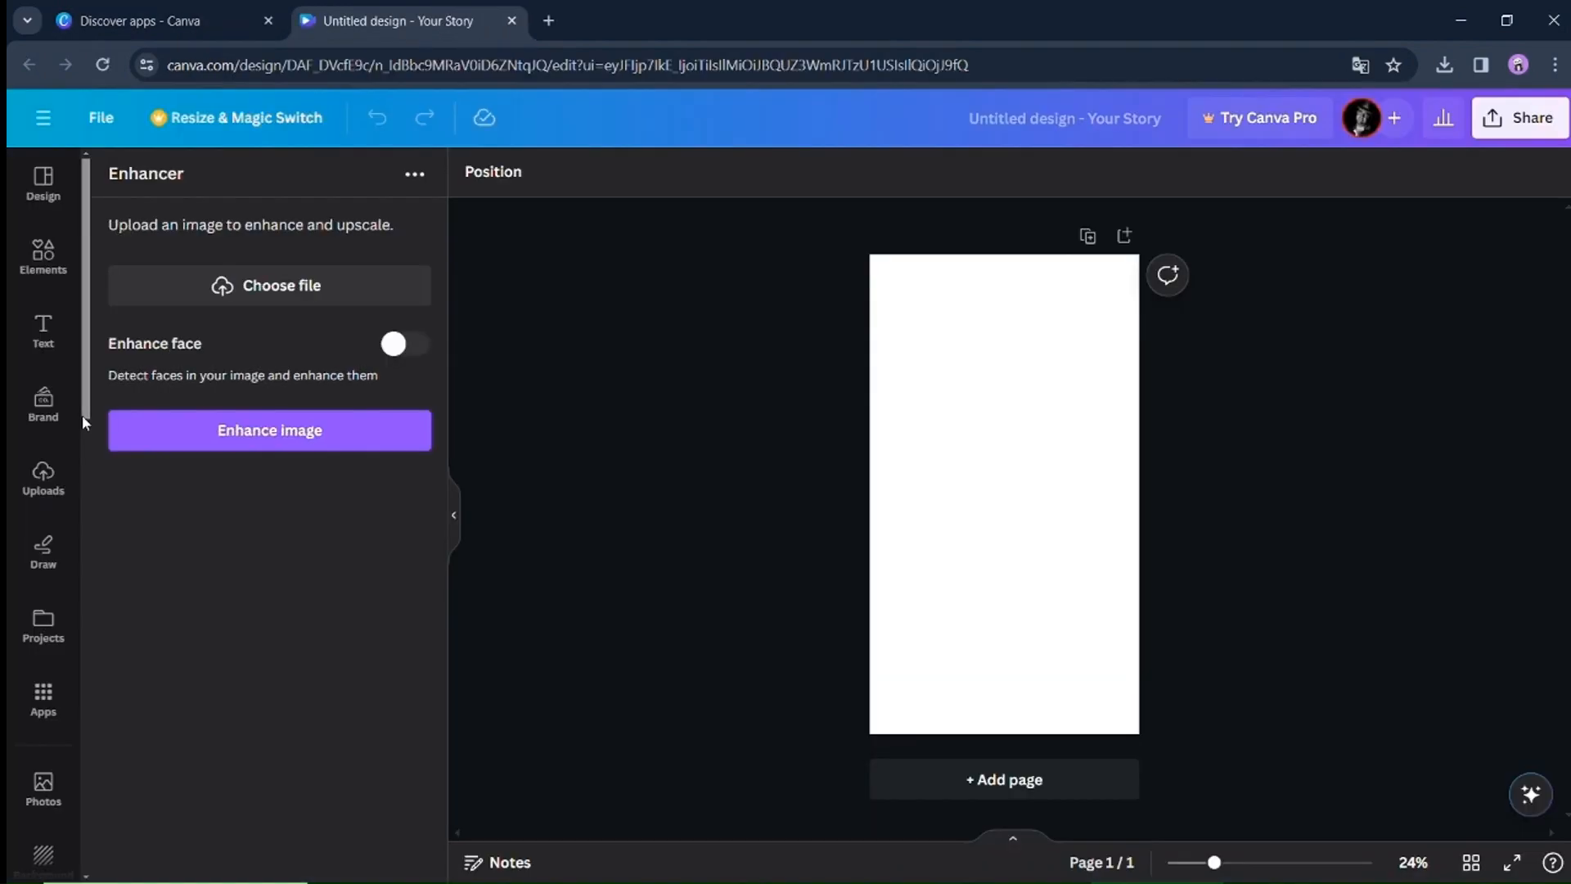
- Load the stock photo of the person in front of the bridge into Enhancer and enhance it without face enhancement
left_click(250, 293)
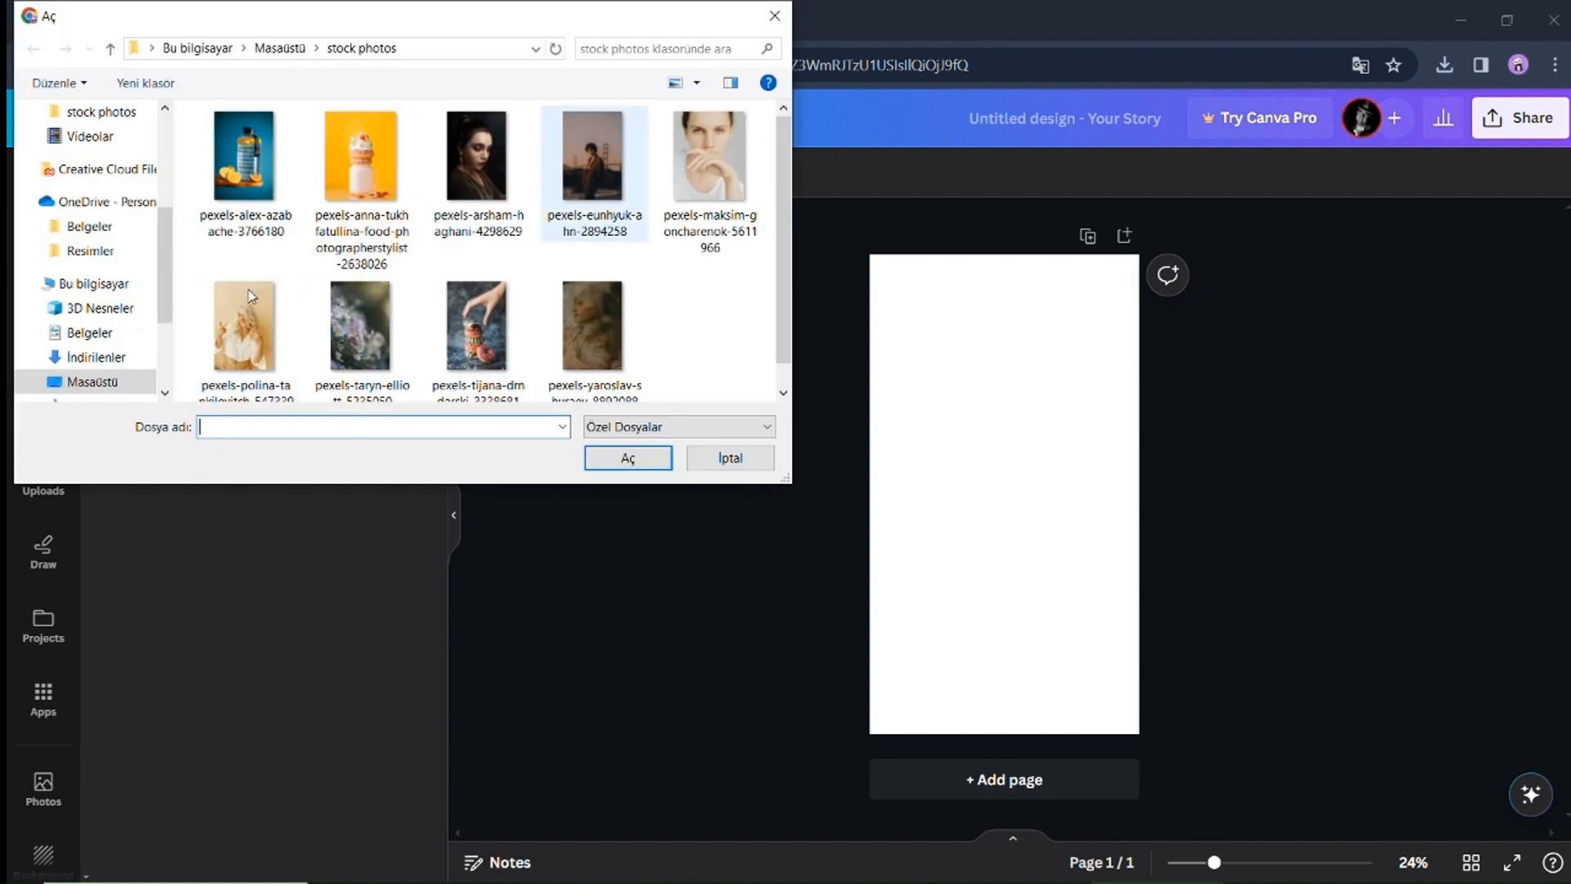
key("Return")
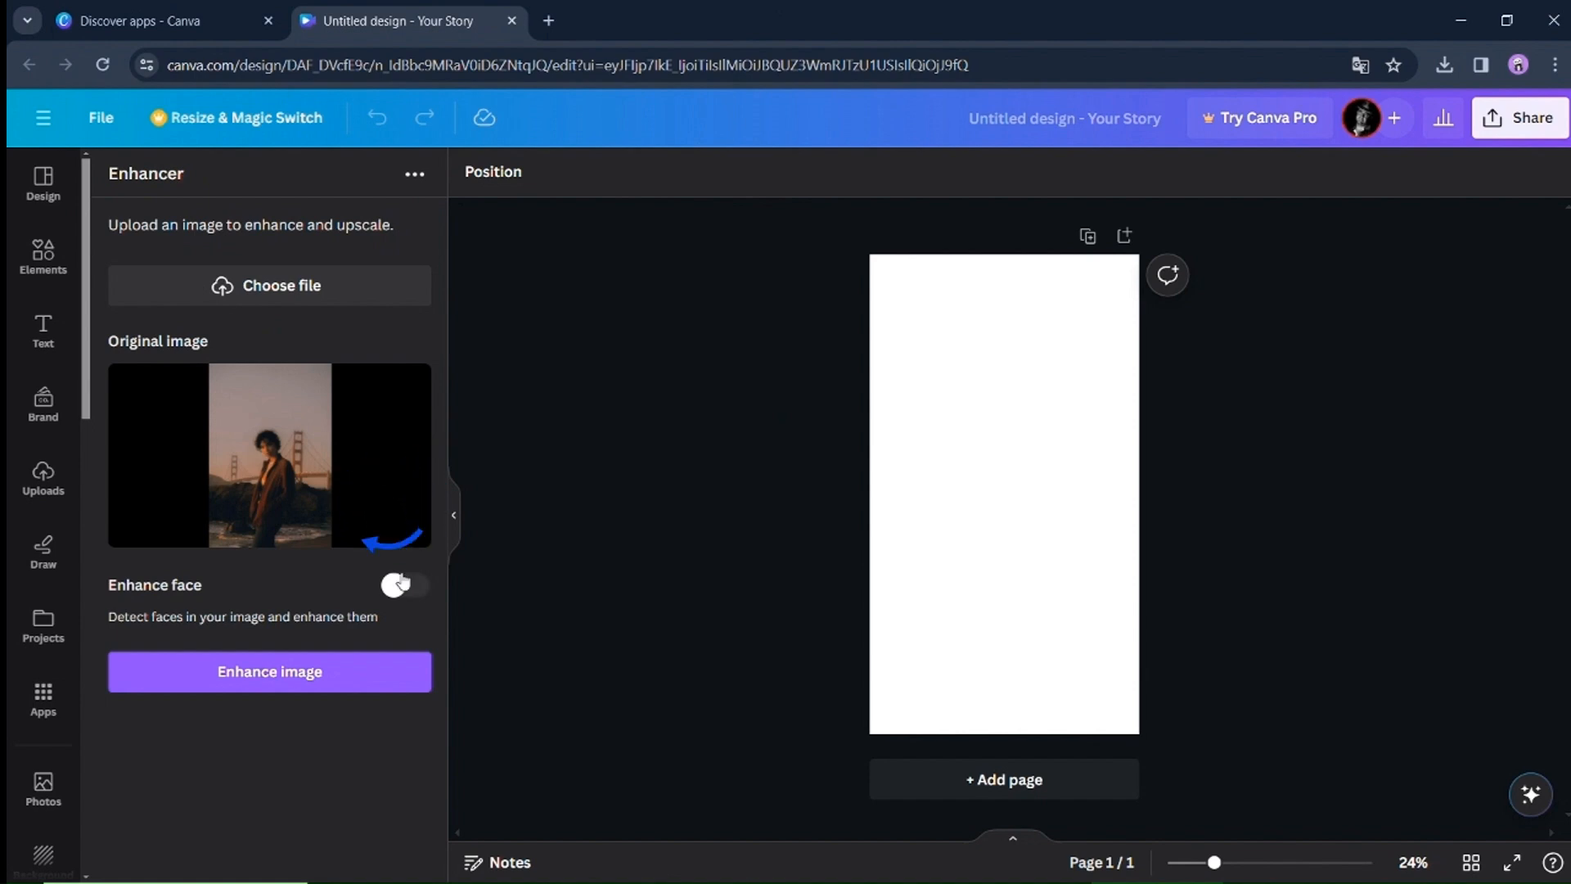
left_click(329, 669)
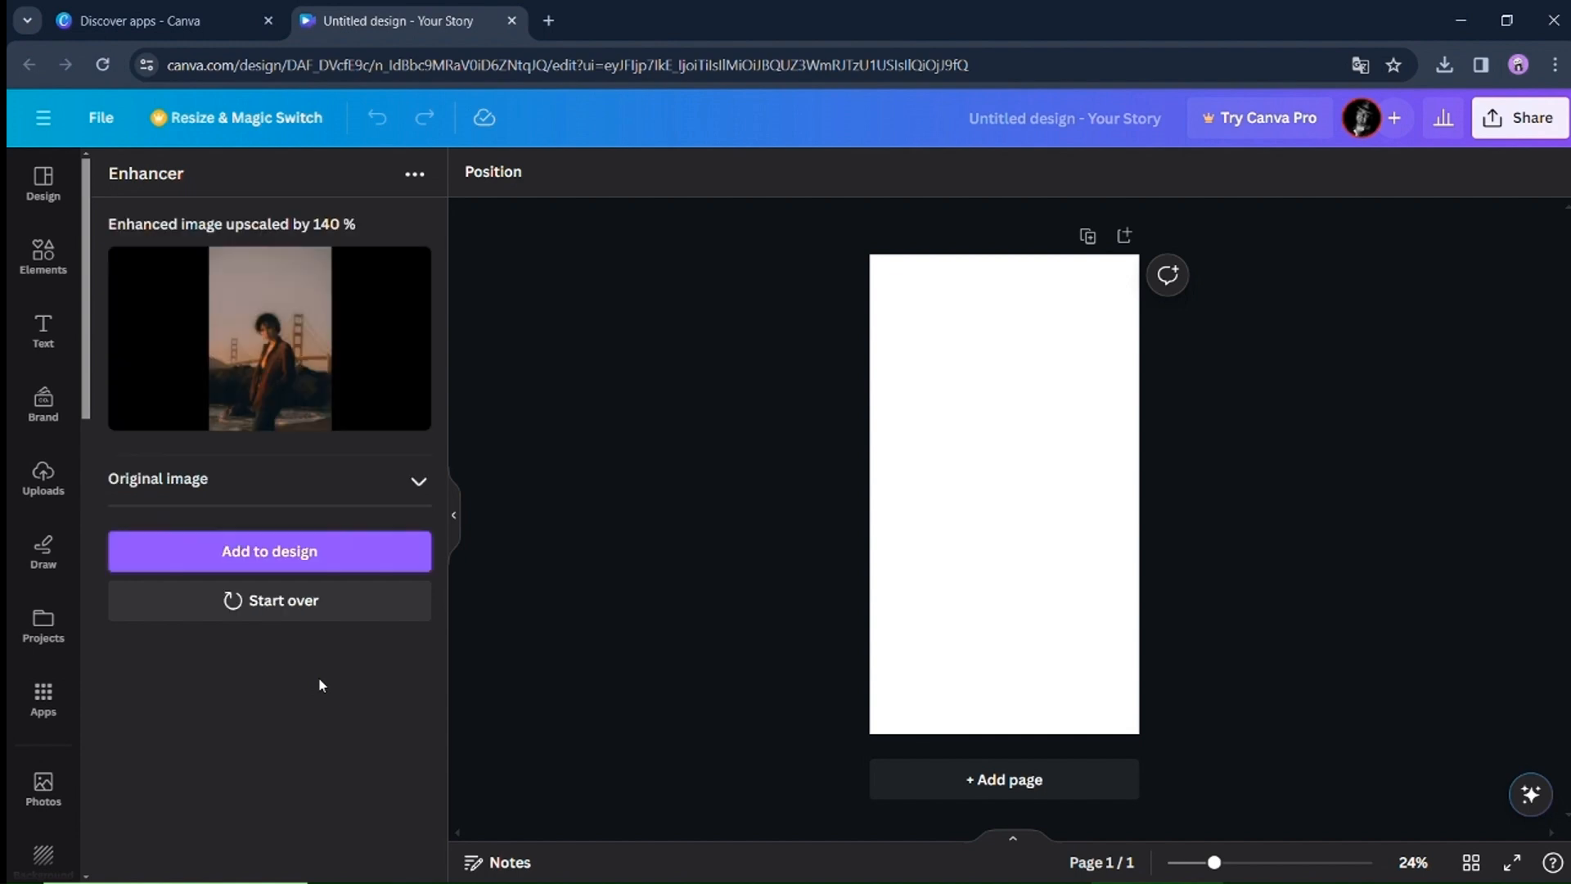
- Add the enhanced bridge photo to the design and set it as the page background
left_click(317, 560)
right_click(1025, 491)
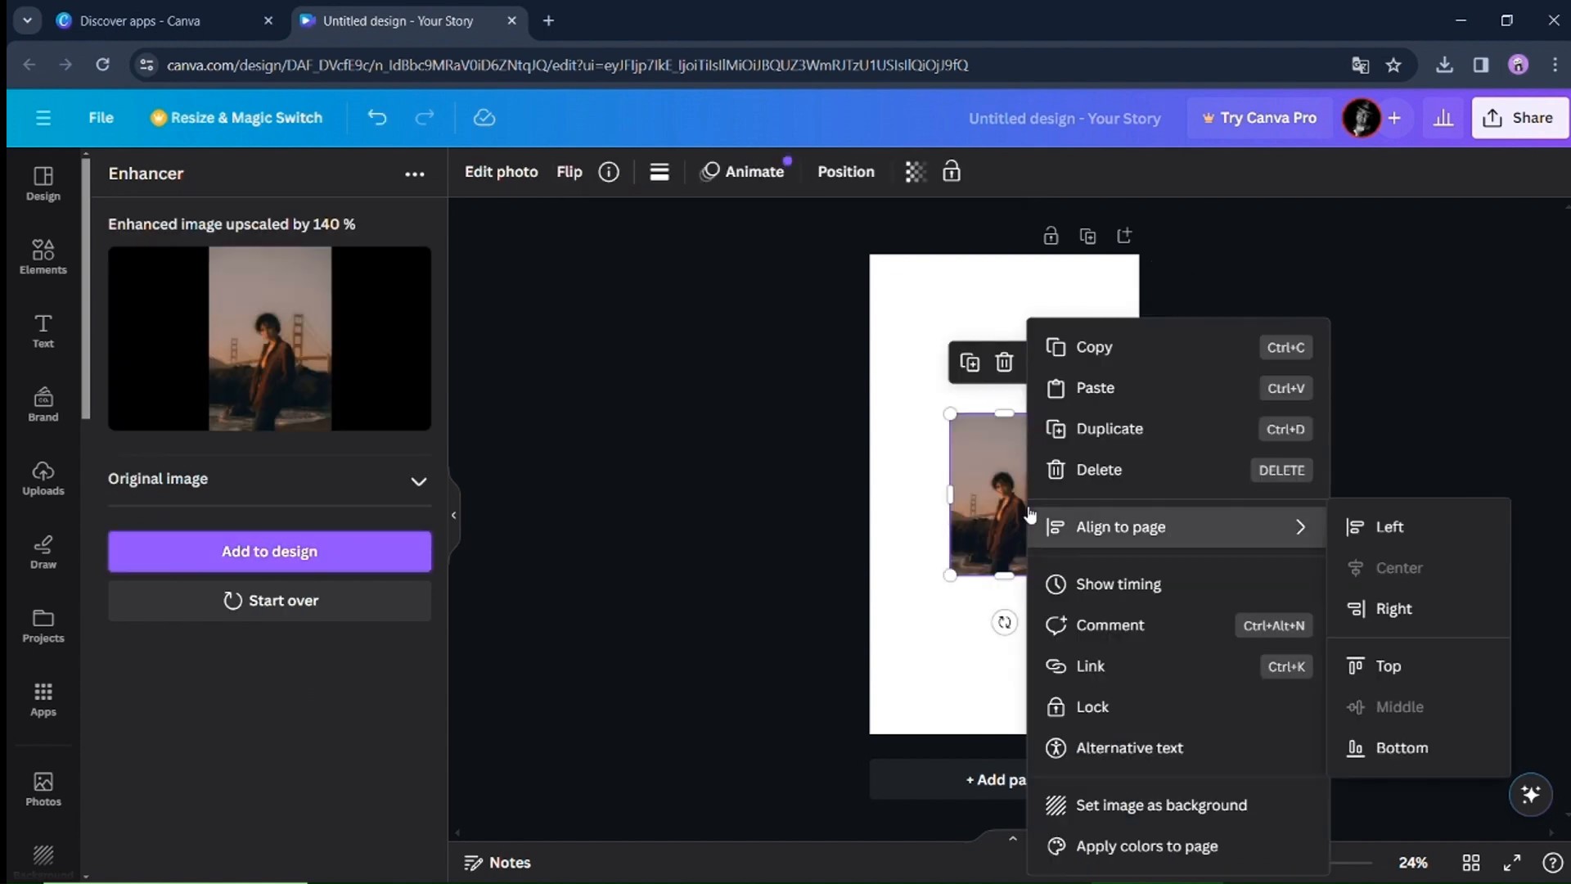
left_click(1076, 804)
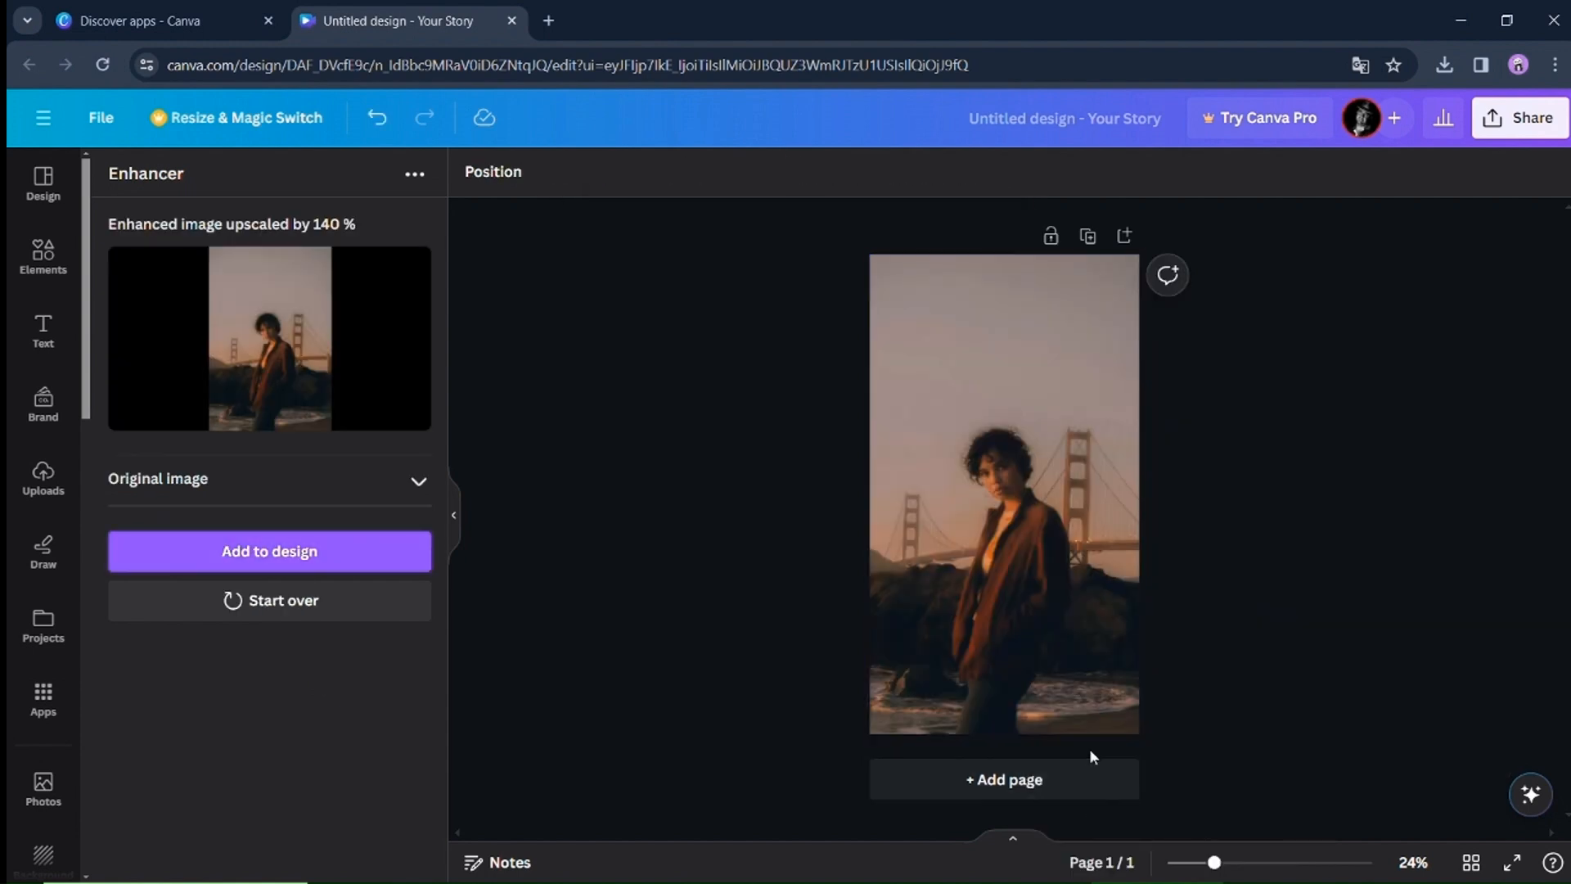
- Add a second page and upload the original stock photo of the person in front of the bridge
scroll(1216, 863, "up", 8)
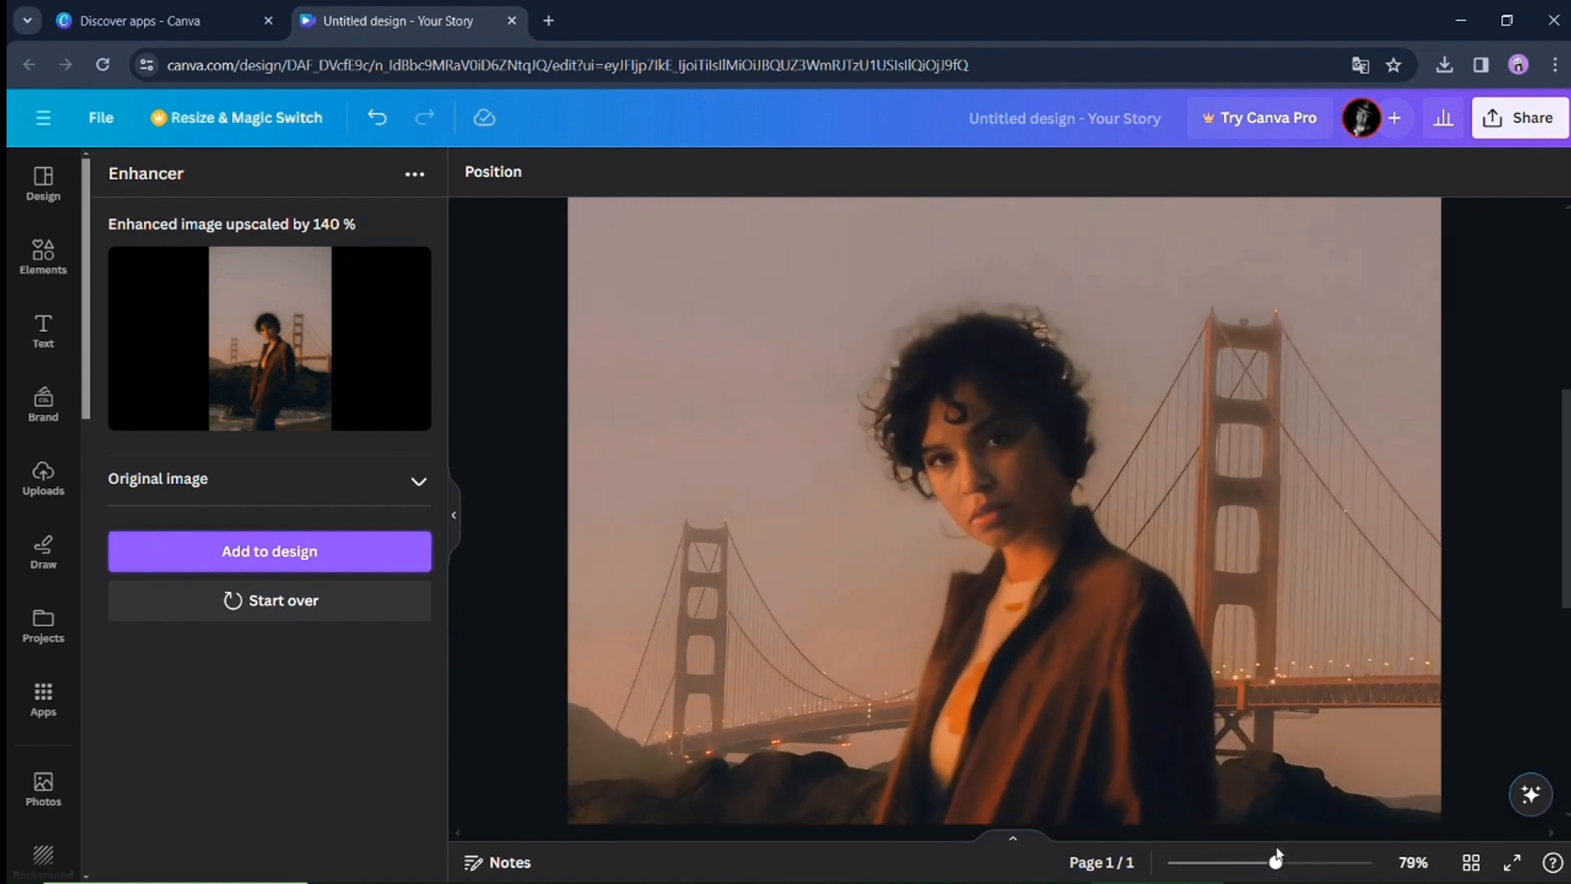
scroll(1276, 853, "down", 10)
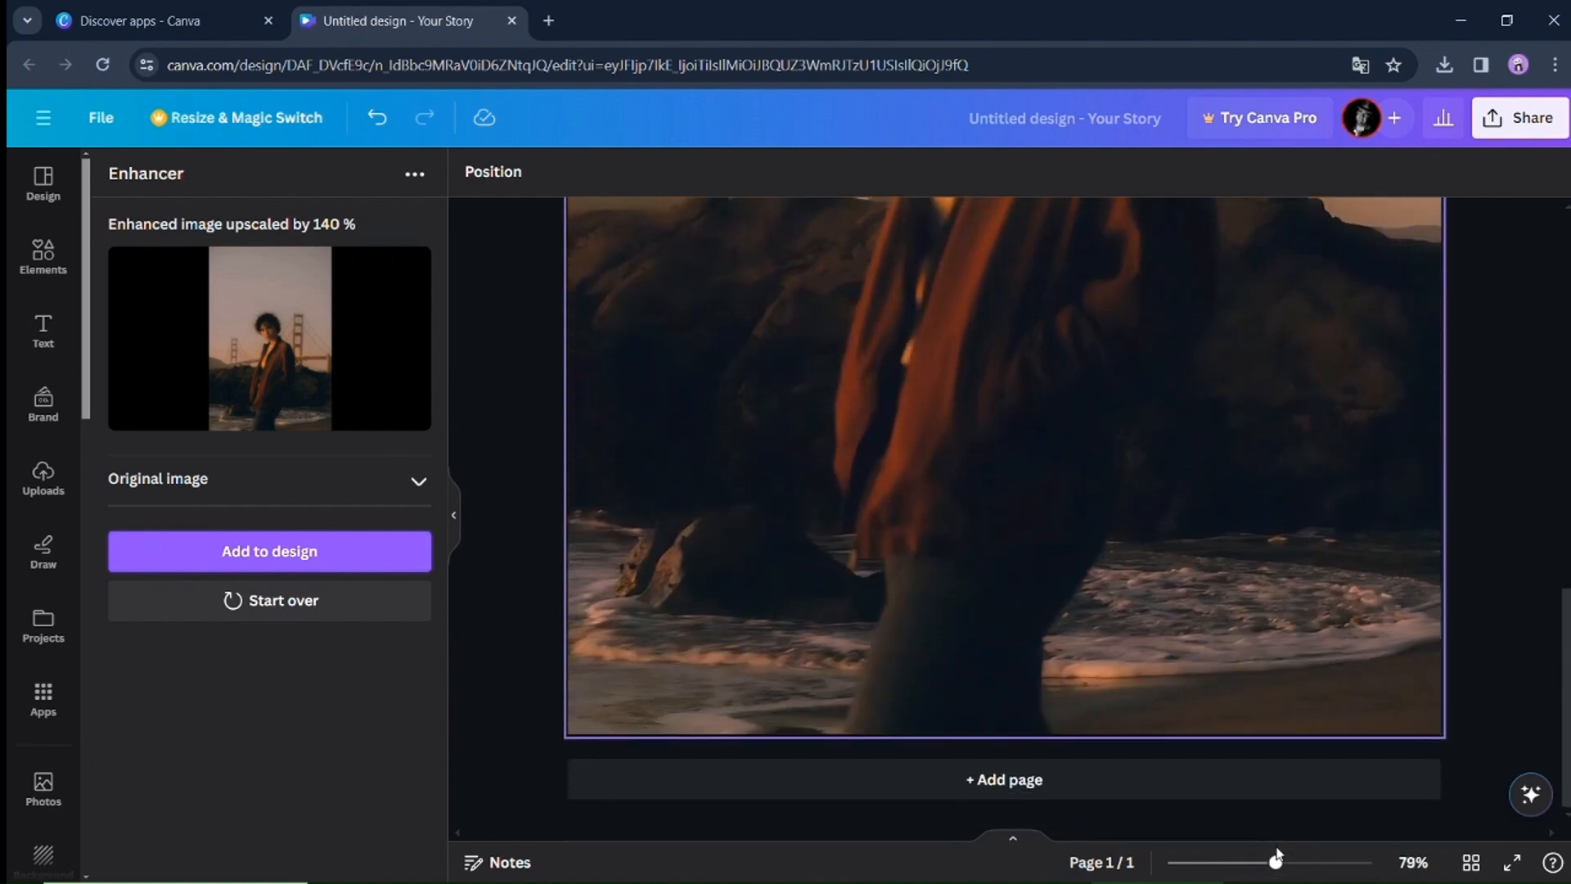
left_click(1006, 782)
left_click(43, 479)
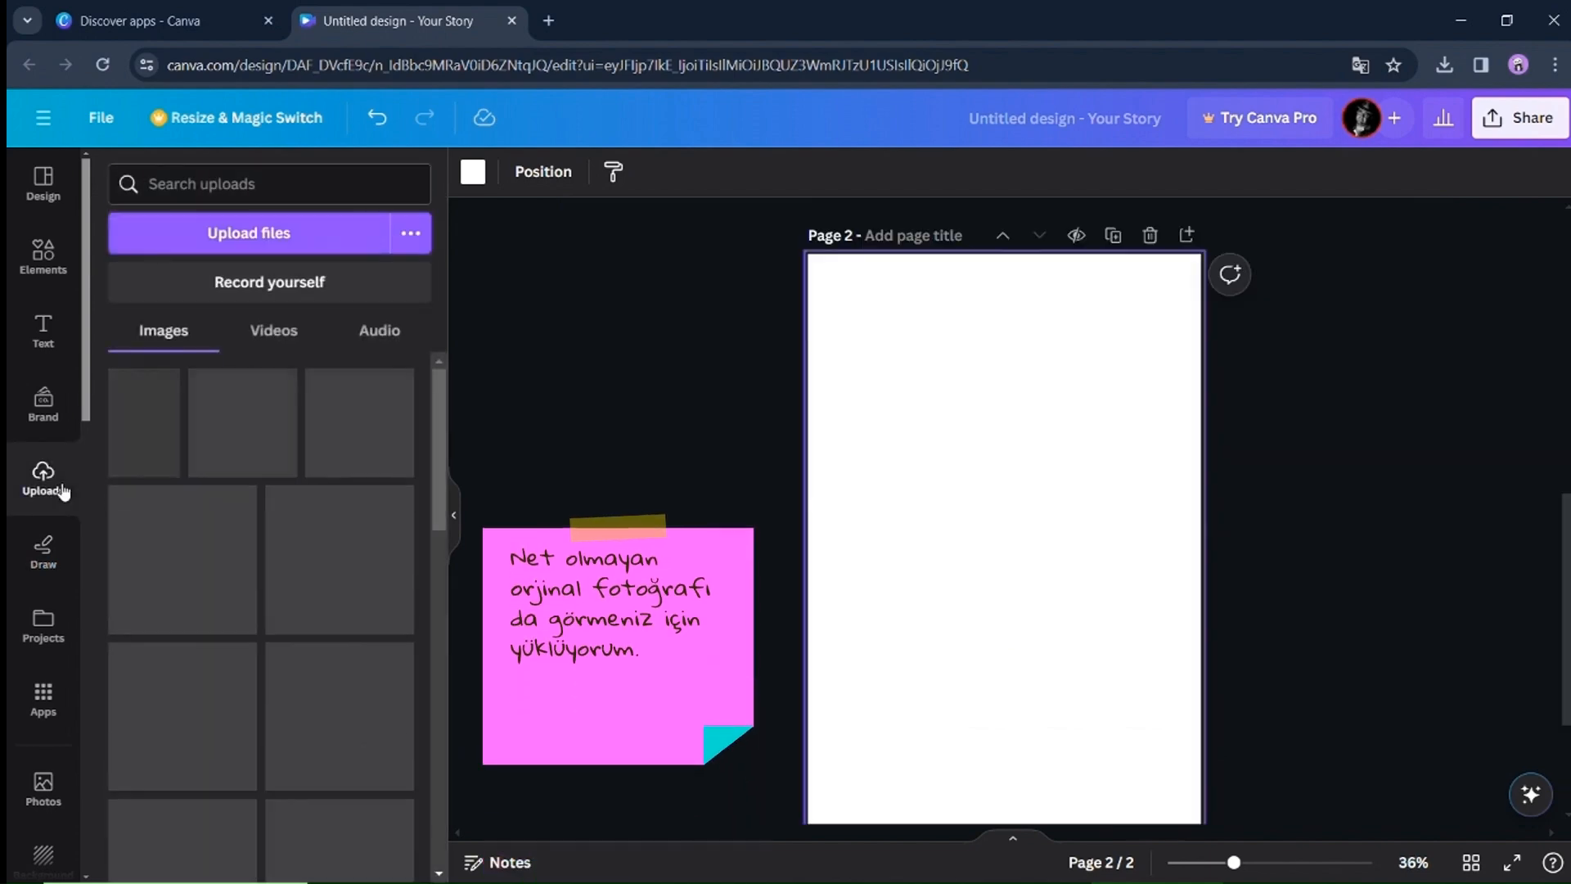
left_click(259, 252)
left_click(594, 160)
left_click(628, 457)
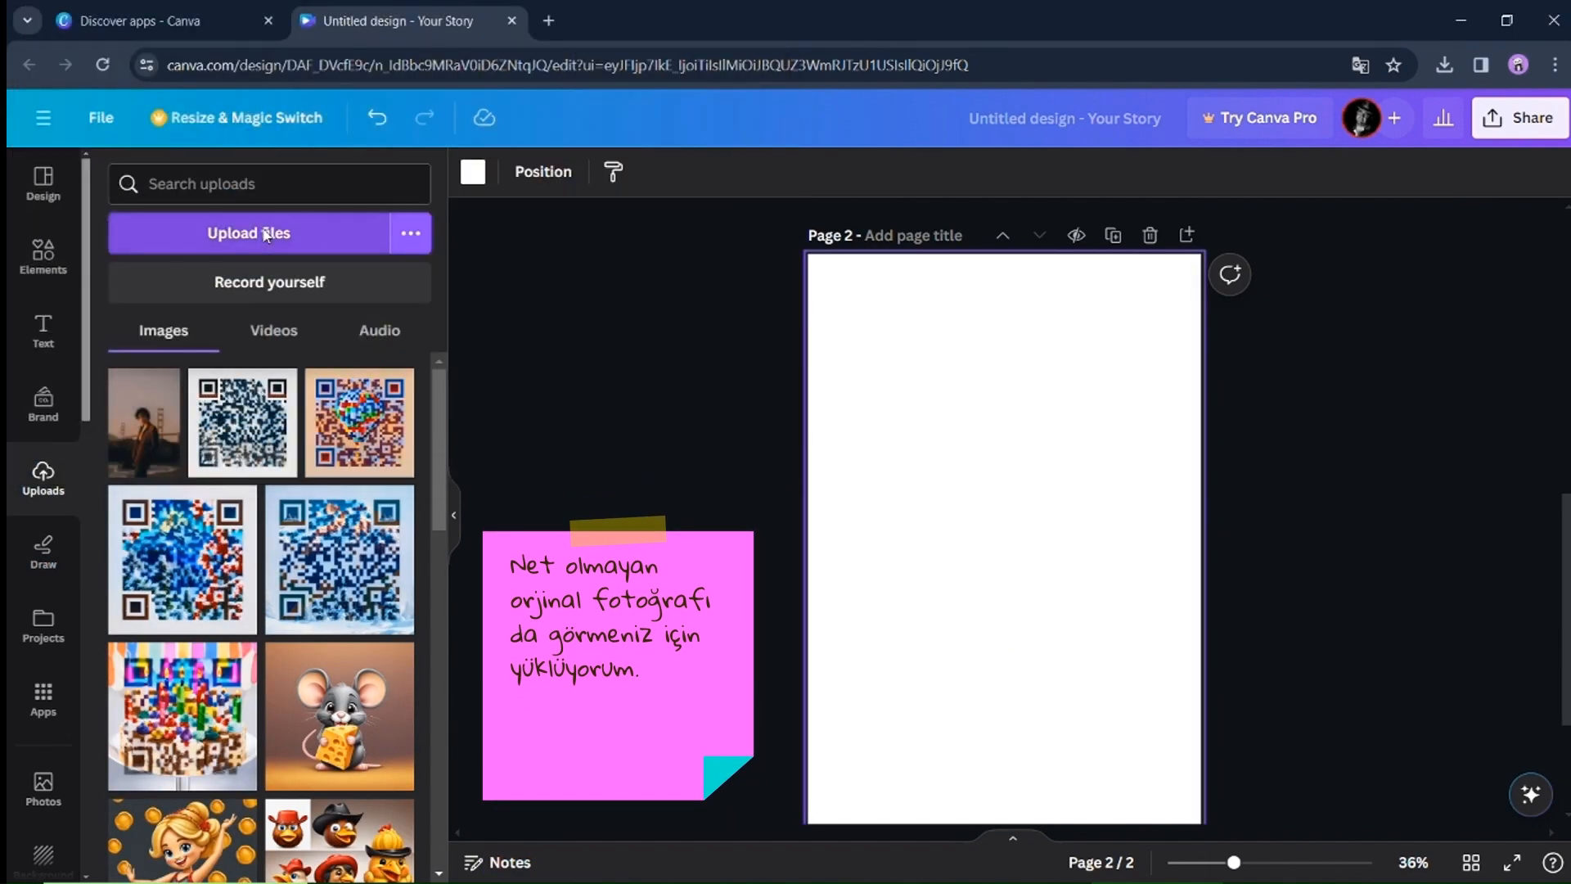
- Place the uploaded original bridge photo on page 2 and set it as the page background
left_click(167, 410)
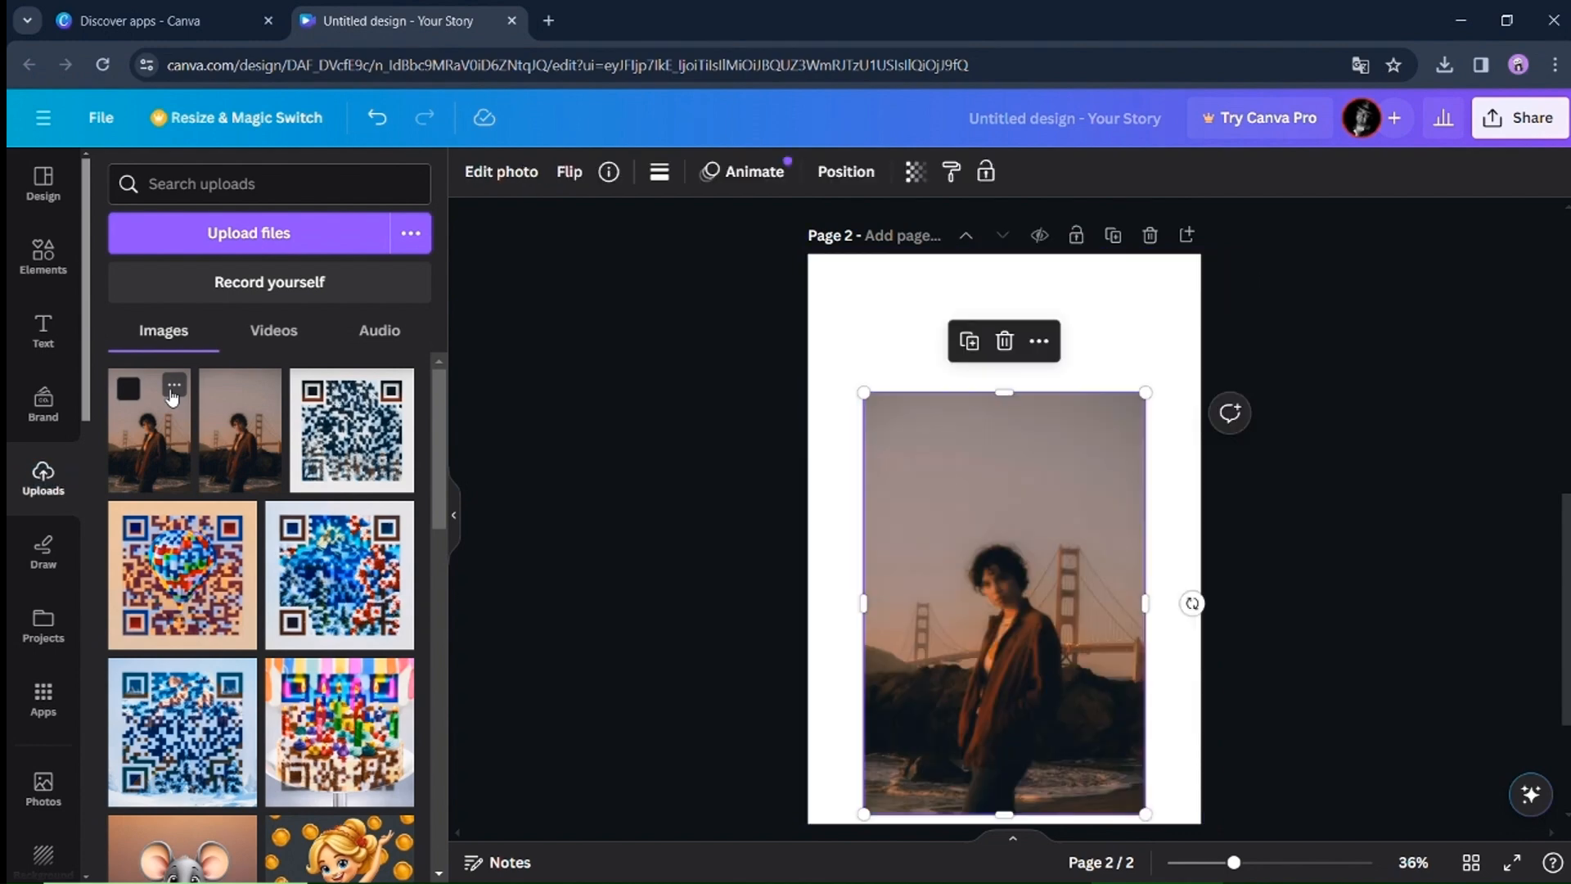
right_click(1118, 481)
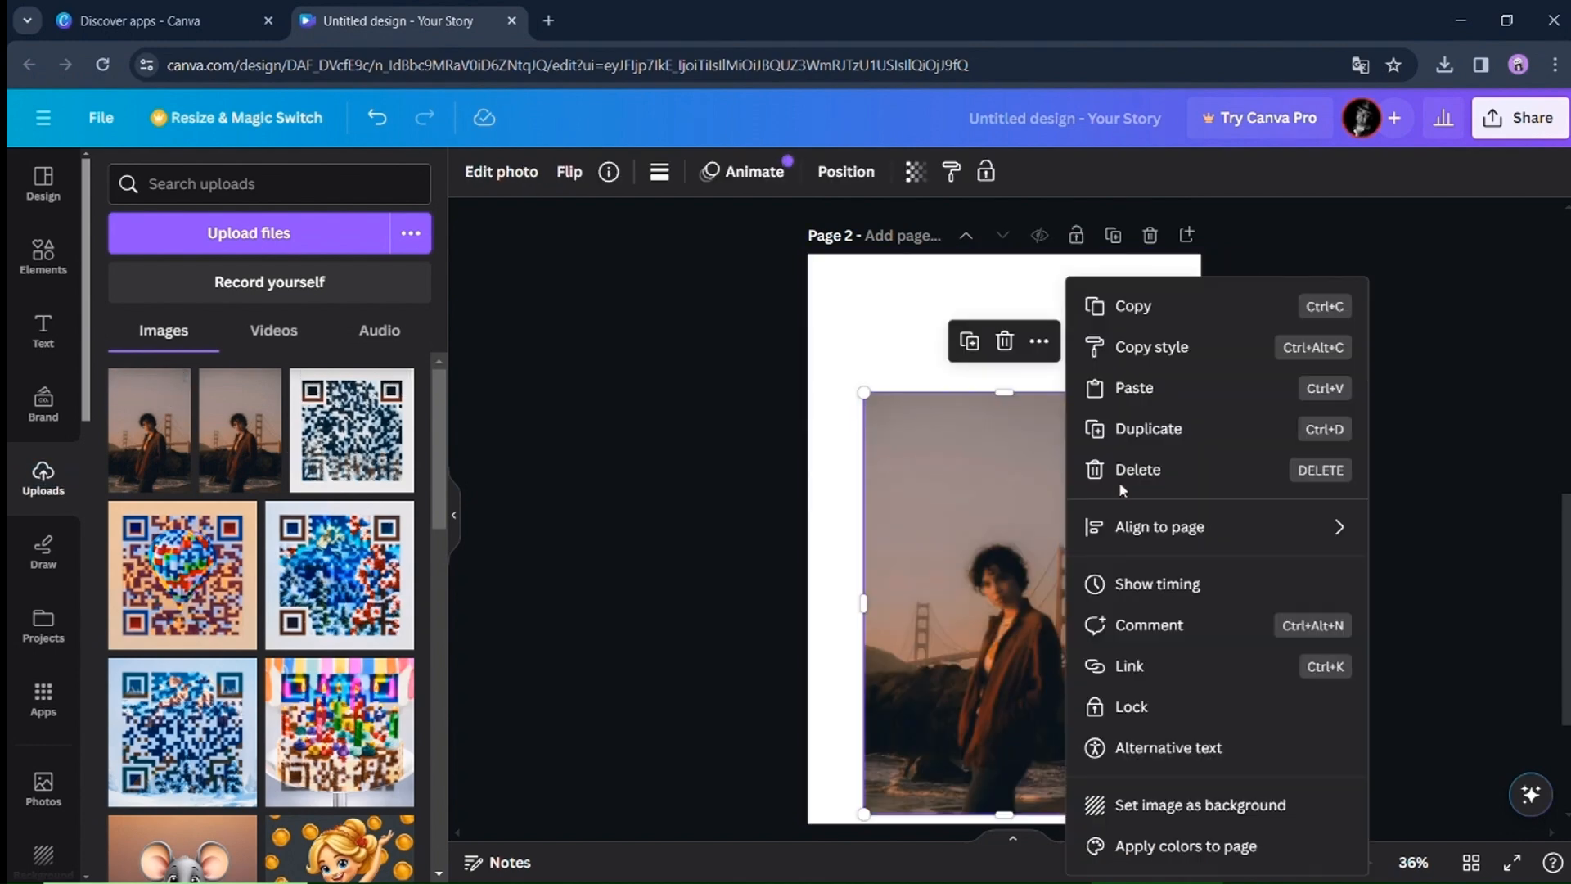
left_click(1165, 810)
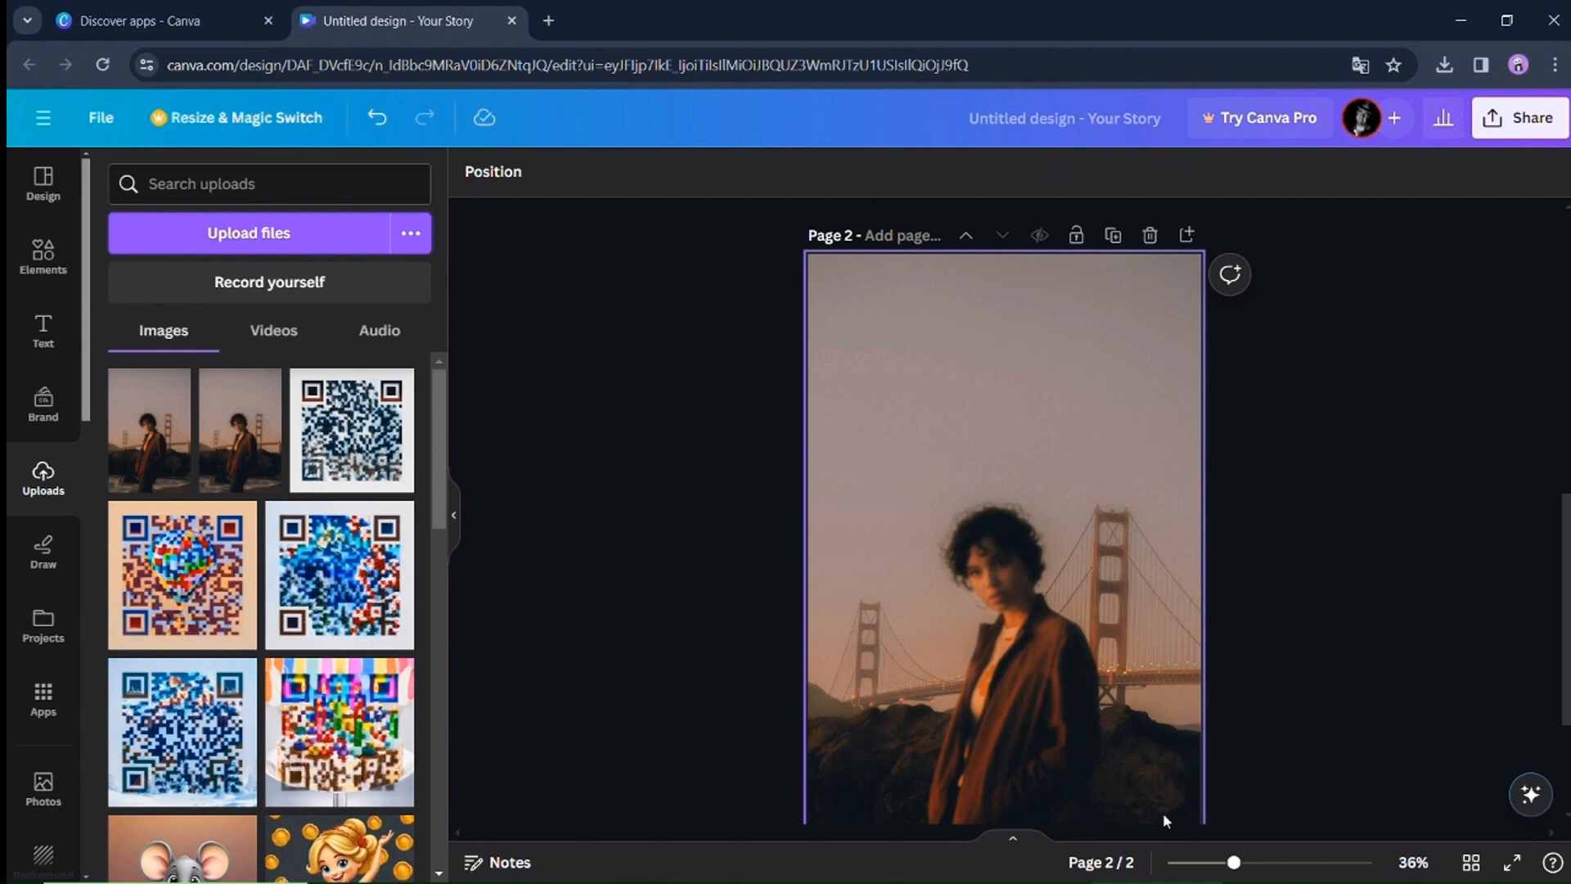
- Compare the sharpness of the face in the enhanced photo on page 1 with the original on page 2 at high magnification
scroll(1163, 816, "up", 6)
scroll(1165, 819, "up", 2)
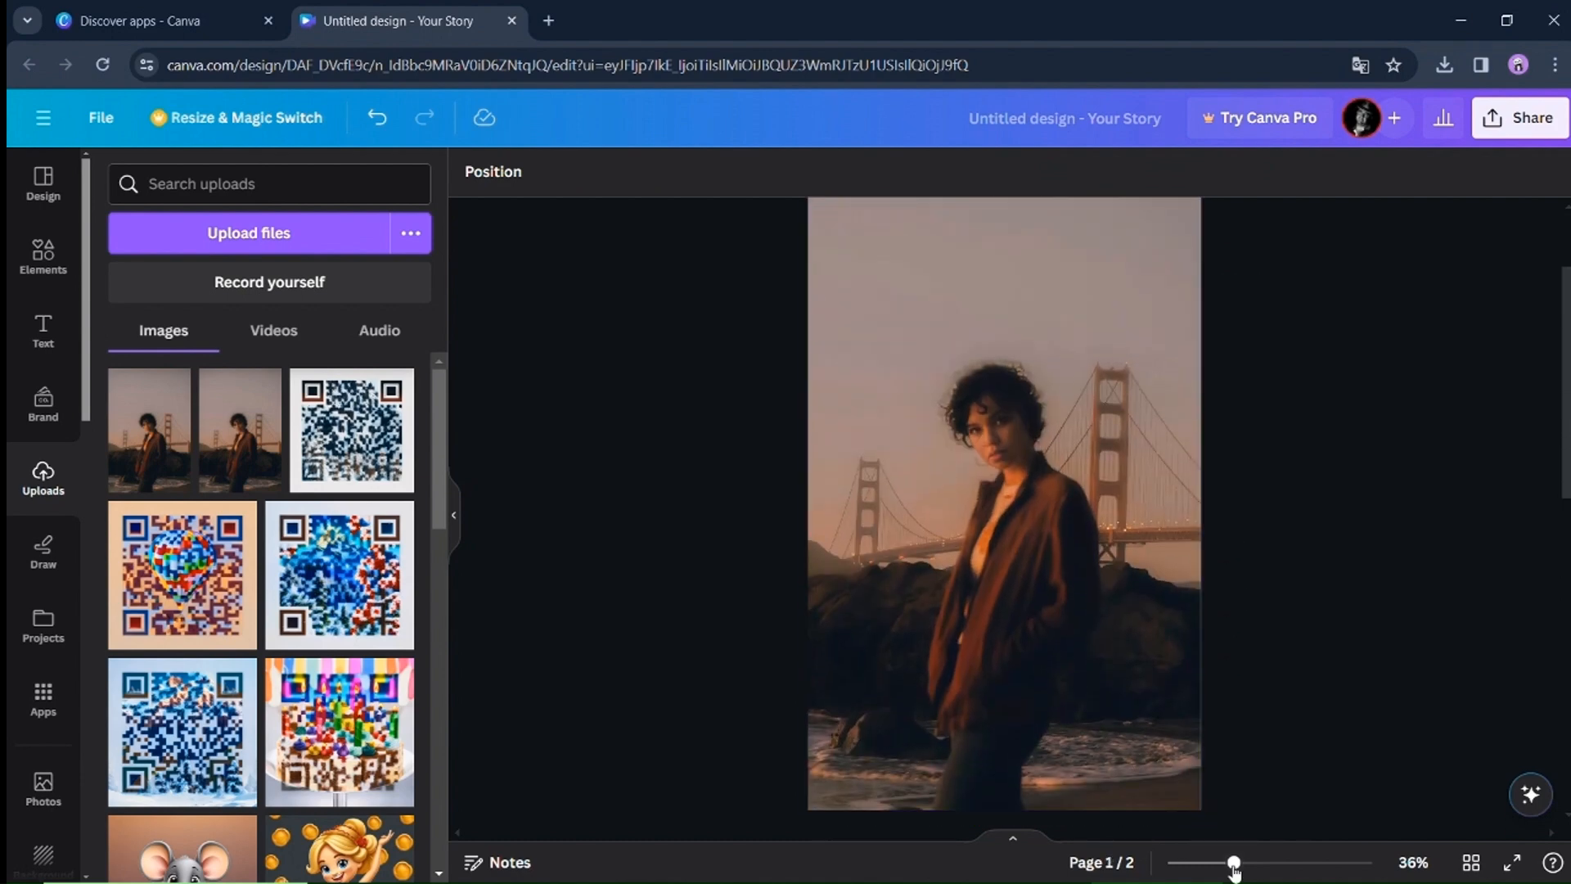
left_click_drag(1233, 863, 1278, 861)
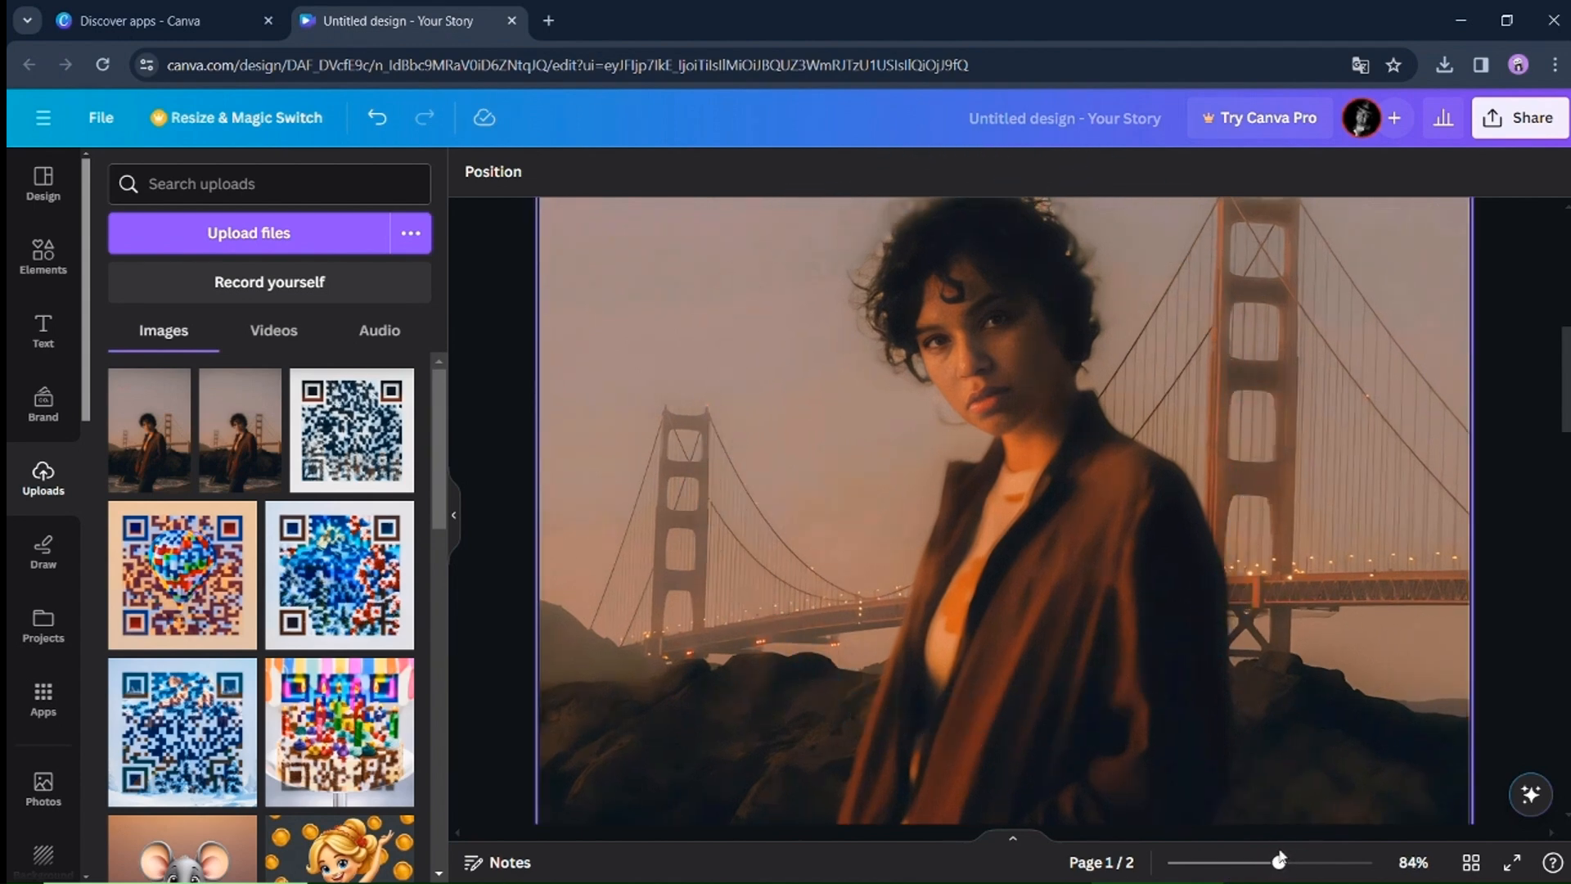
left_click_drag(1279, 862, 1283, 861)
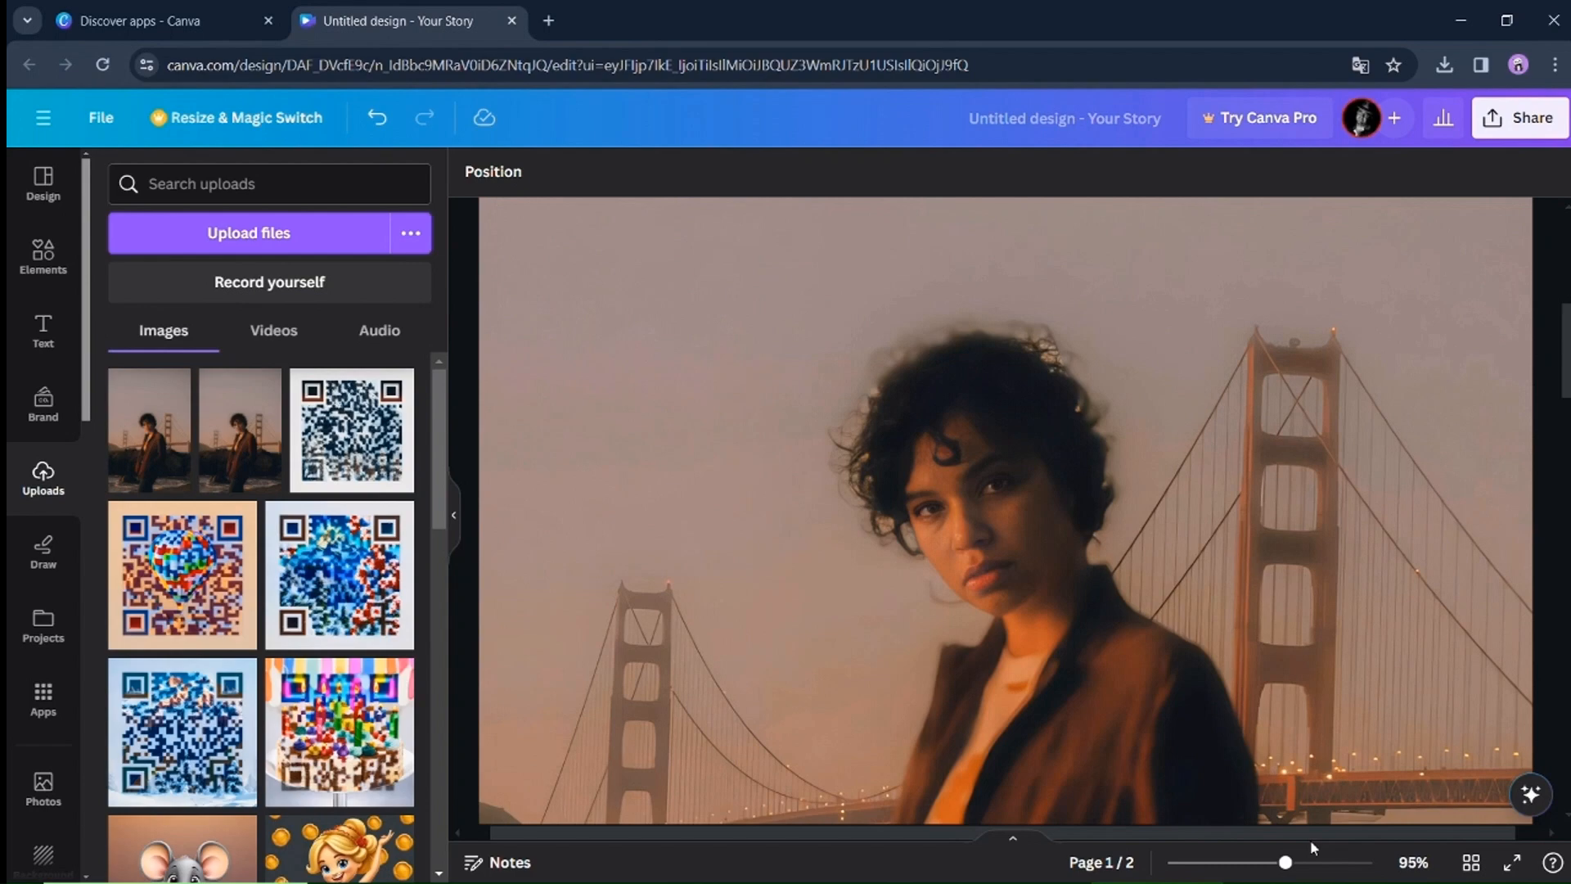
scroll(1309, 839, "down", 15)
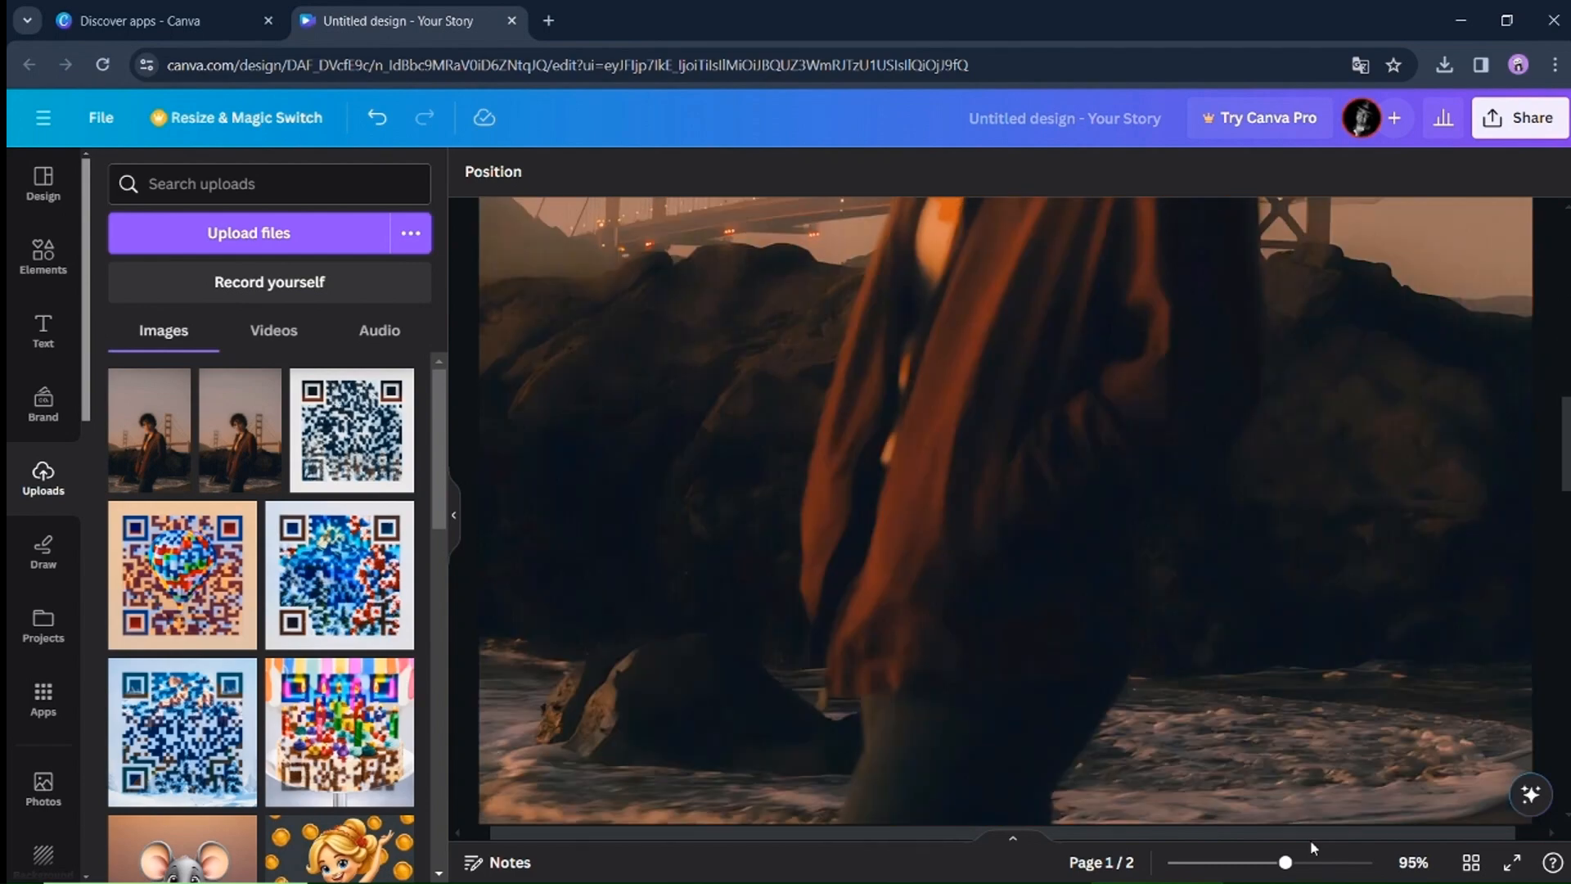
scroll(1309, 840, "down", 3)
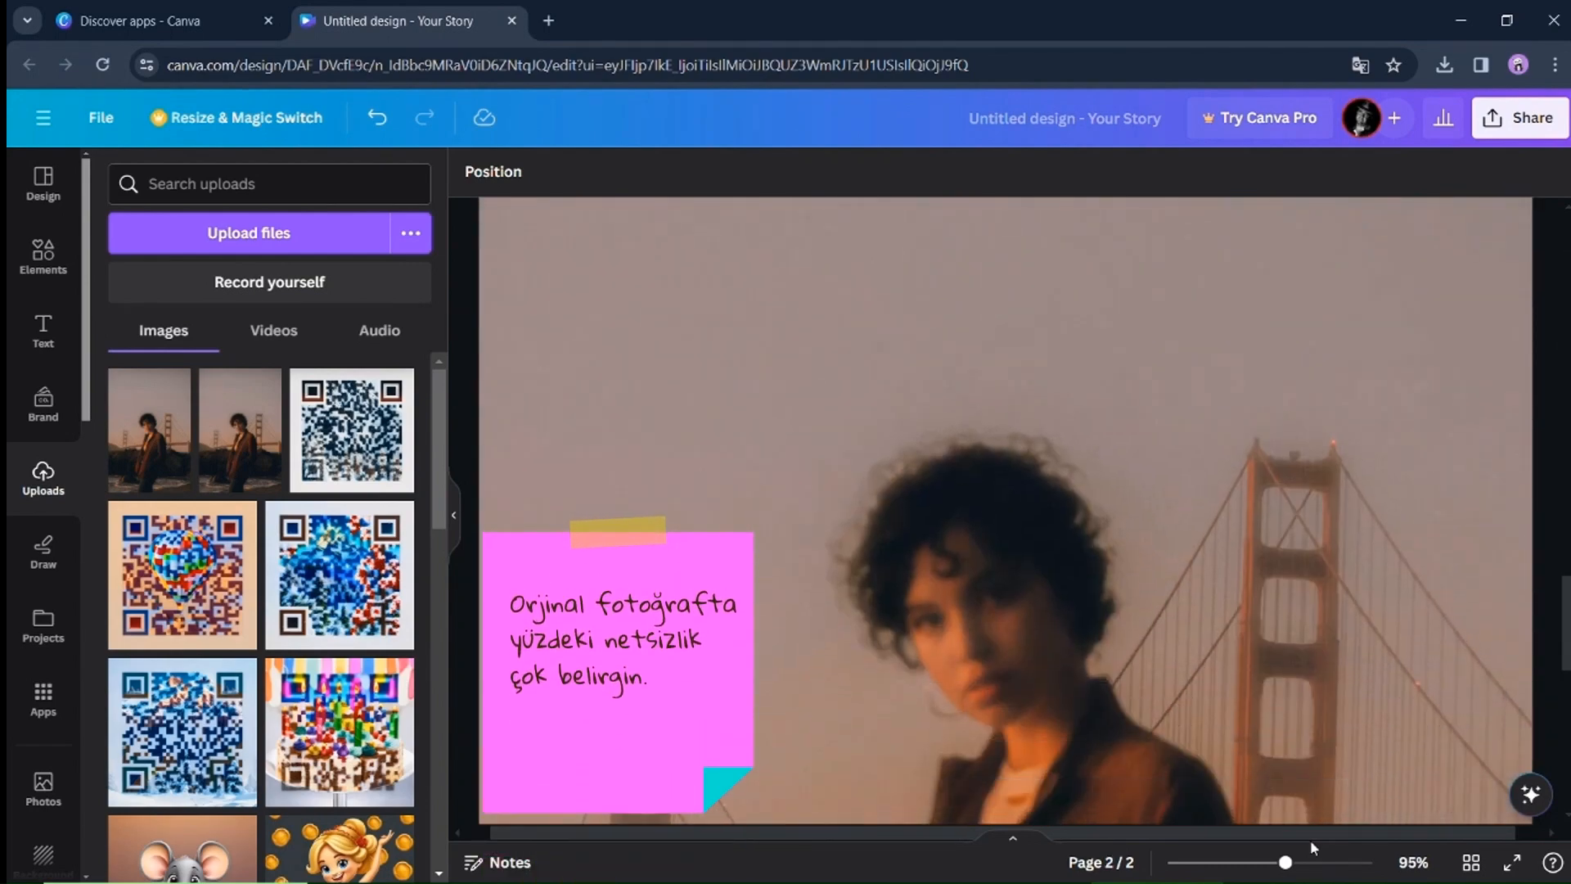
scroll(1309, 839, "up", 5)
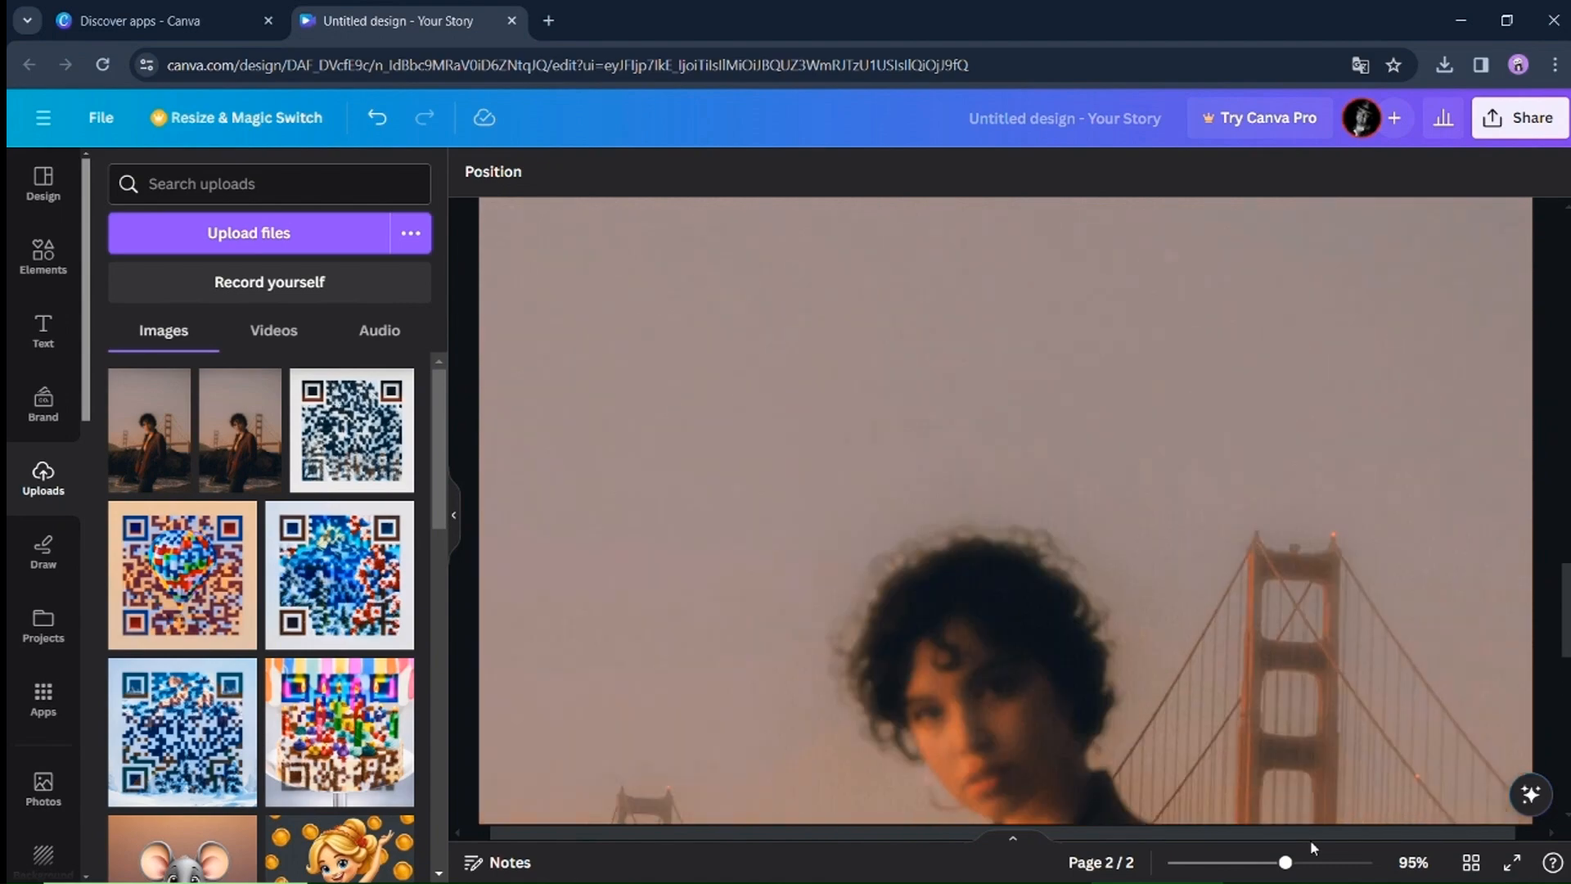
scroll(1309, 839, "up", 5)
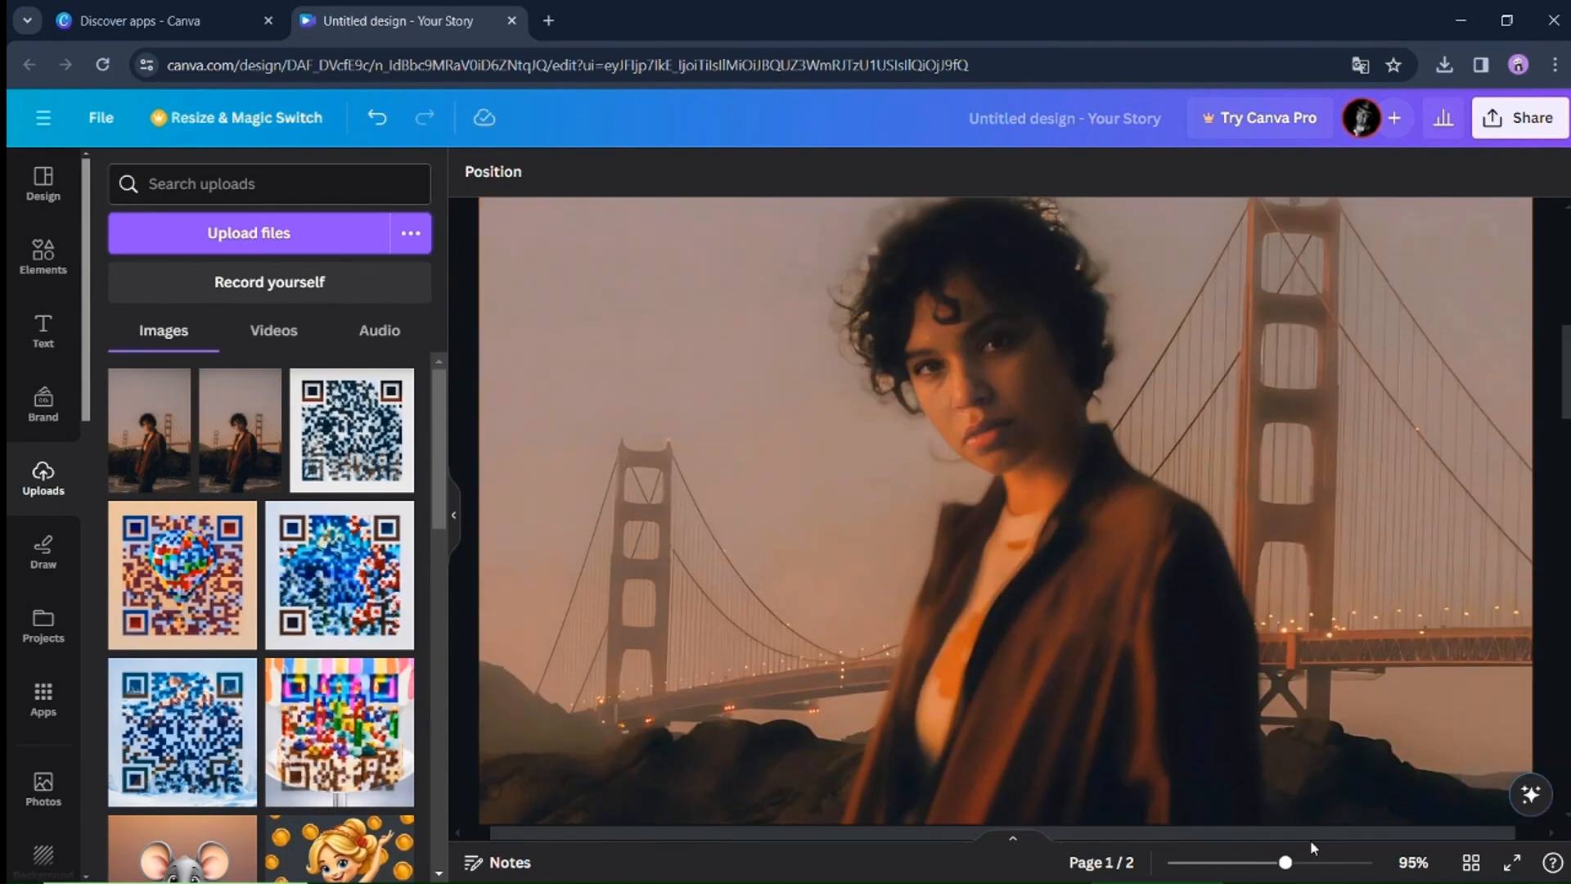
scroll(1309, 839, "down", 5)
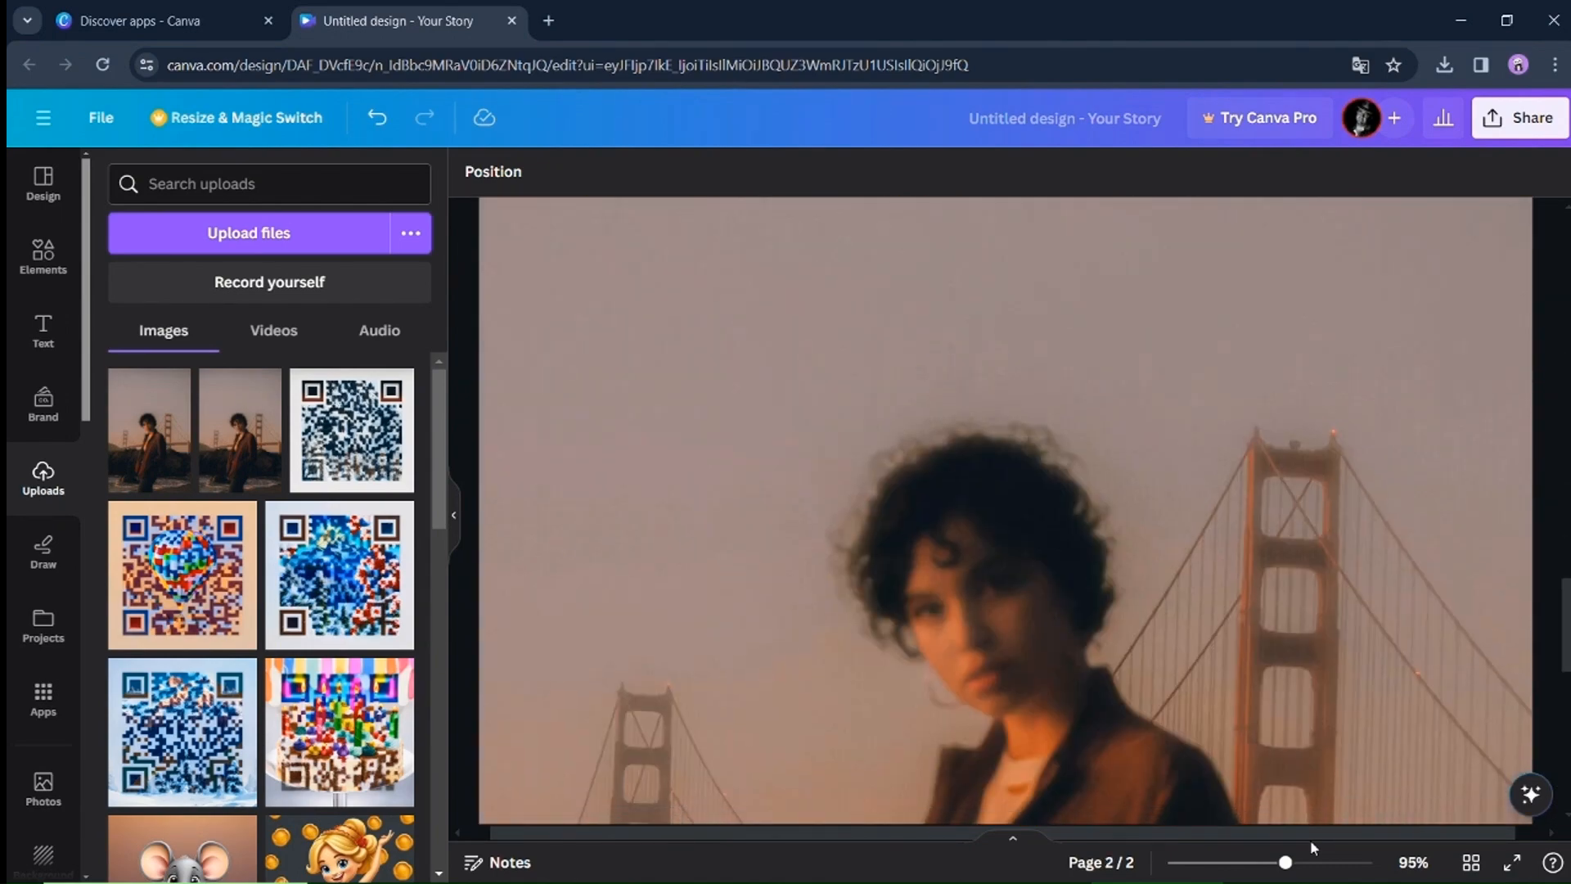
scroll(1309, 840, "up", 5)
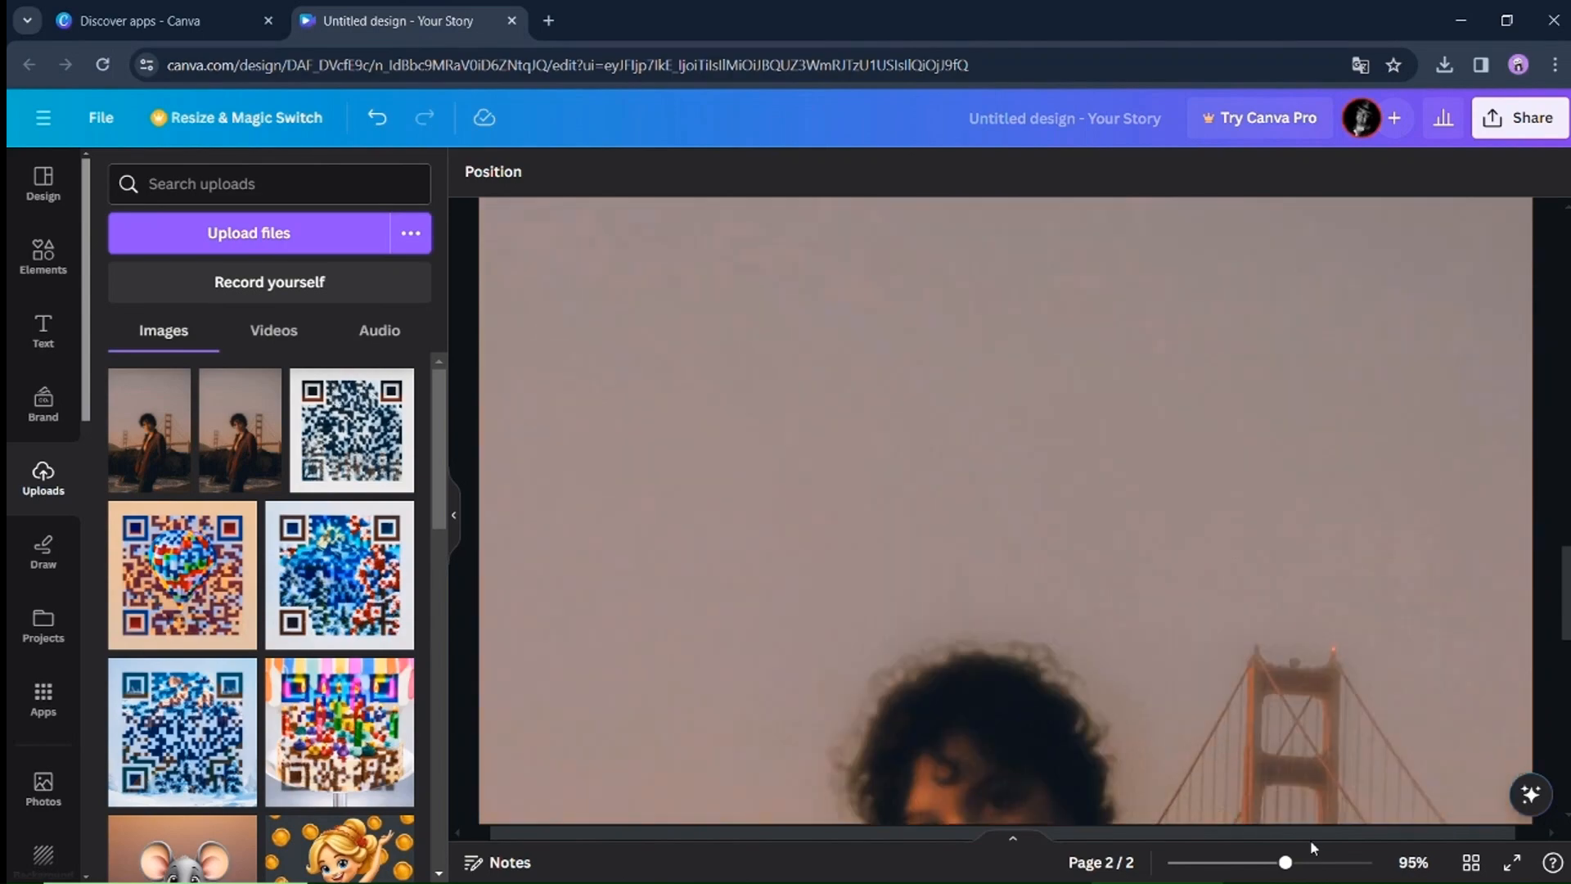
scroll(1308, 839, "up", 5)
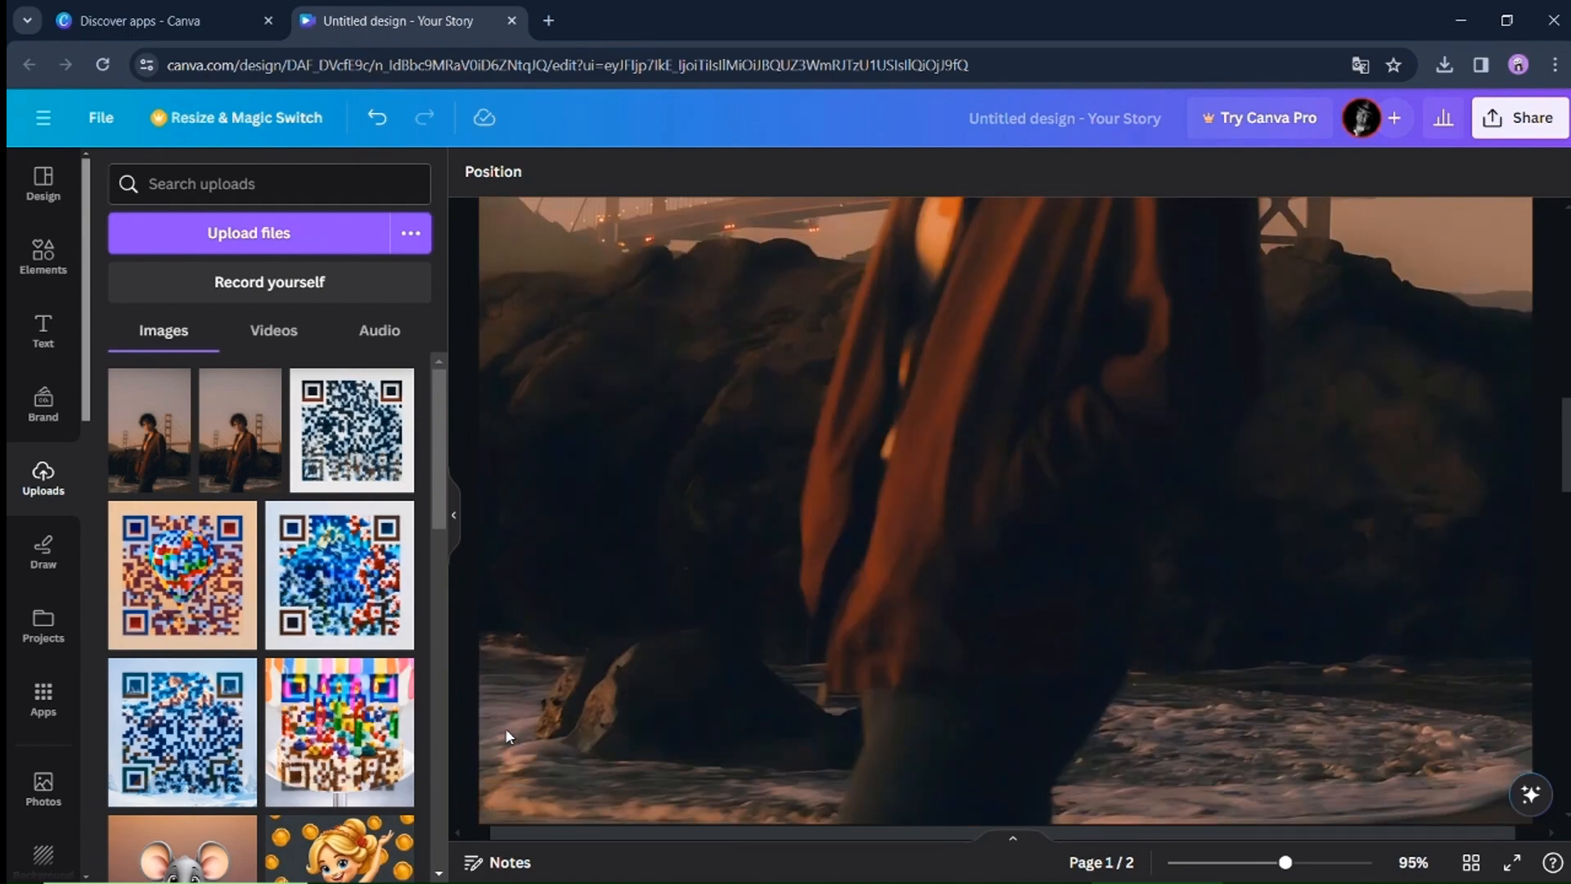
- Add a third page, find the Enhancer app by searching the Canva apps, and open it
scroll(1283, 862, "down", 10)
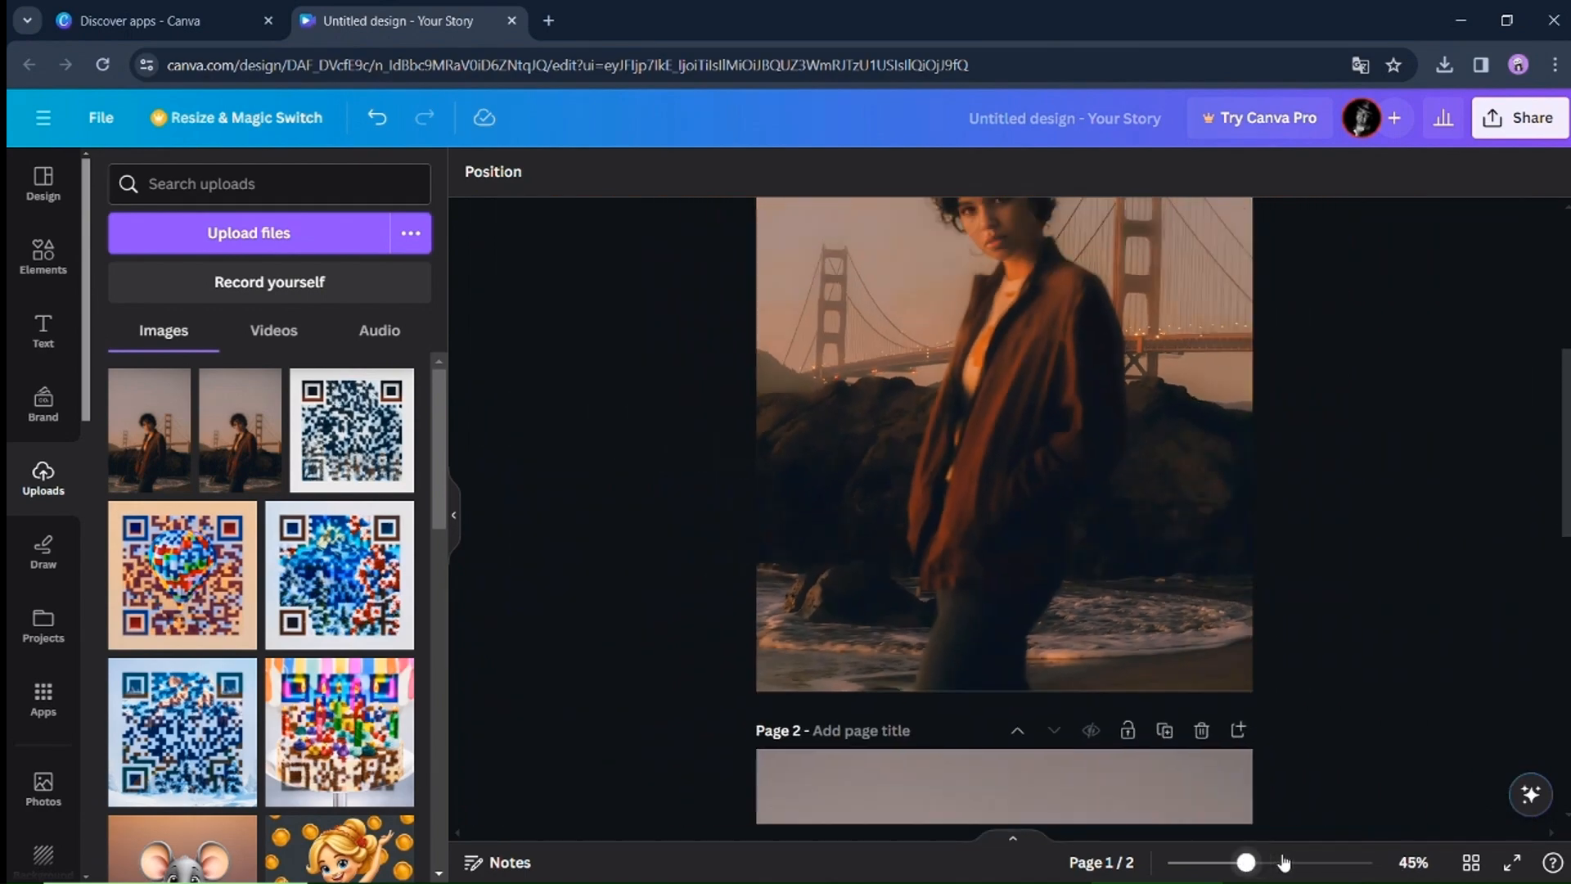
scroll(1283, 863, "down", 1)
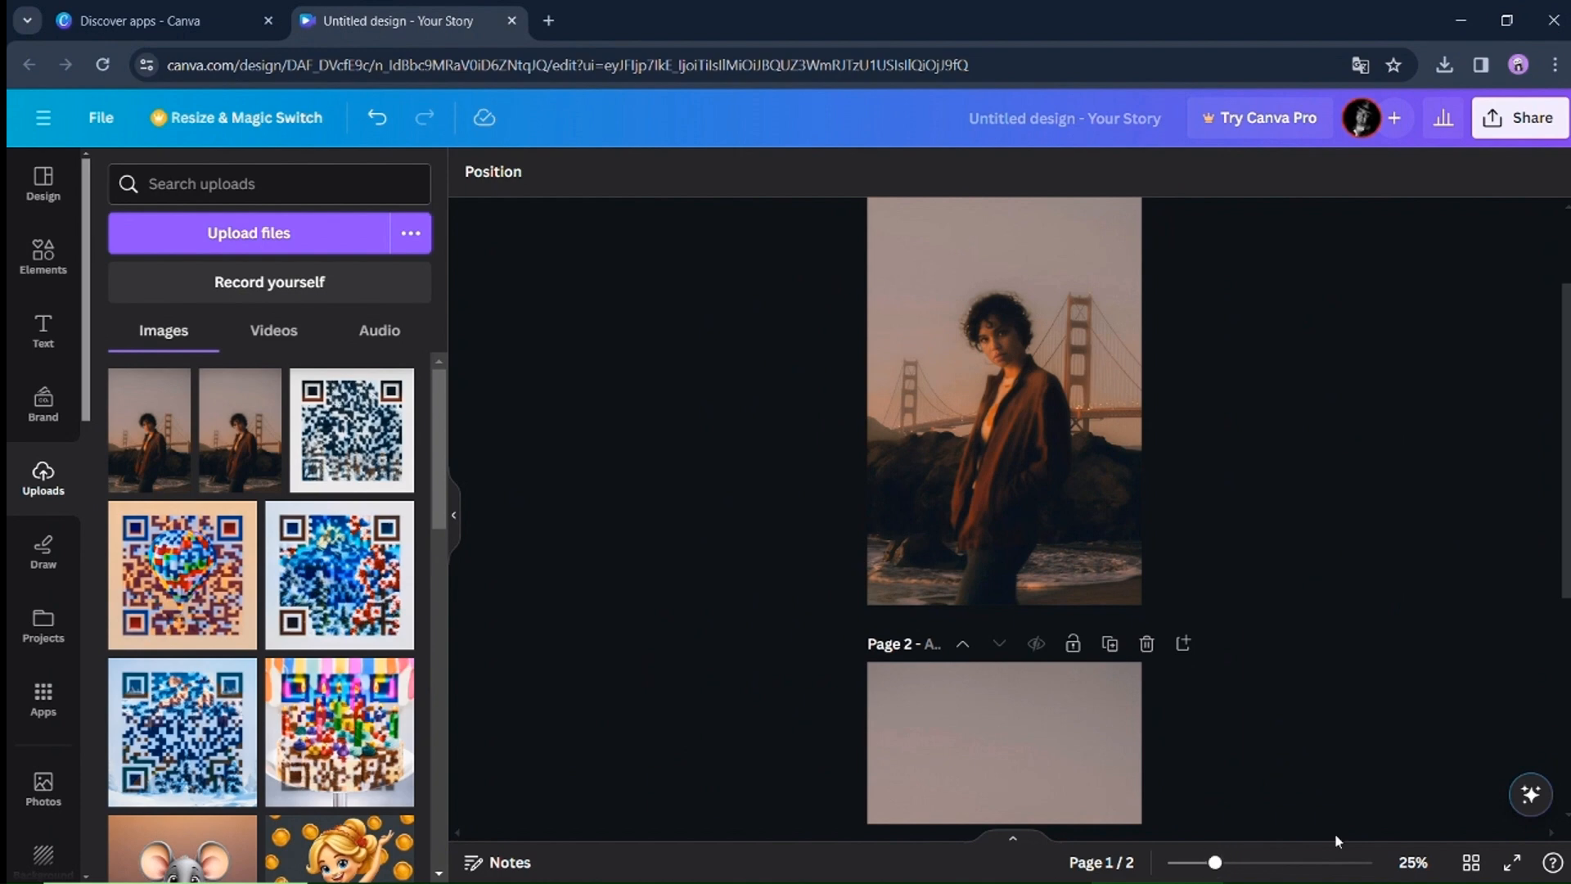
scroll(1335, 837, "down", 5)
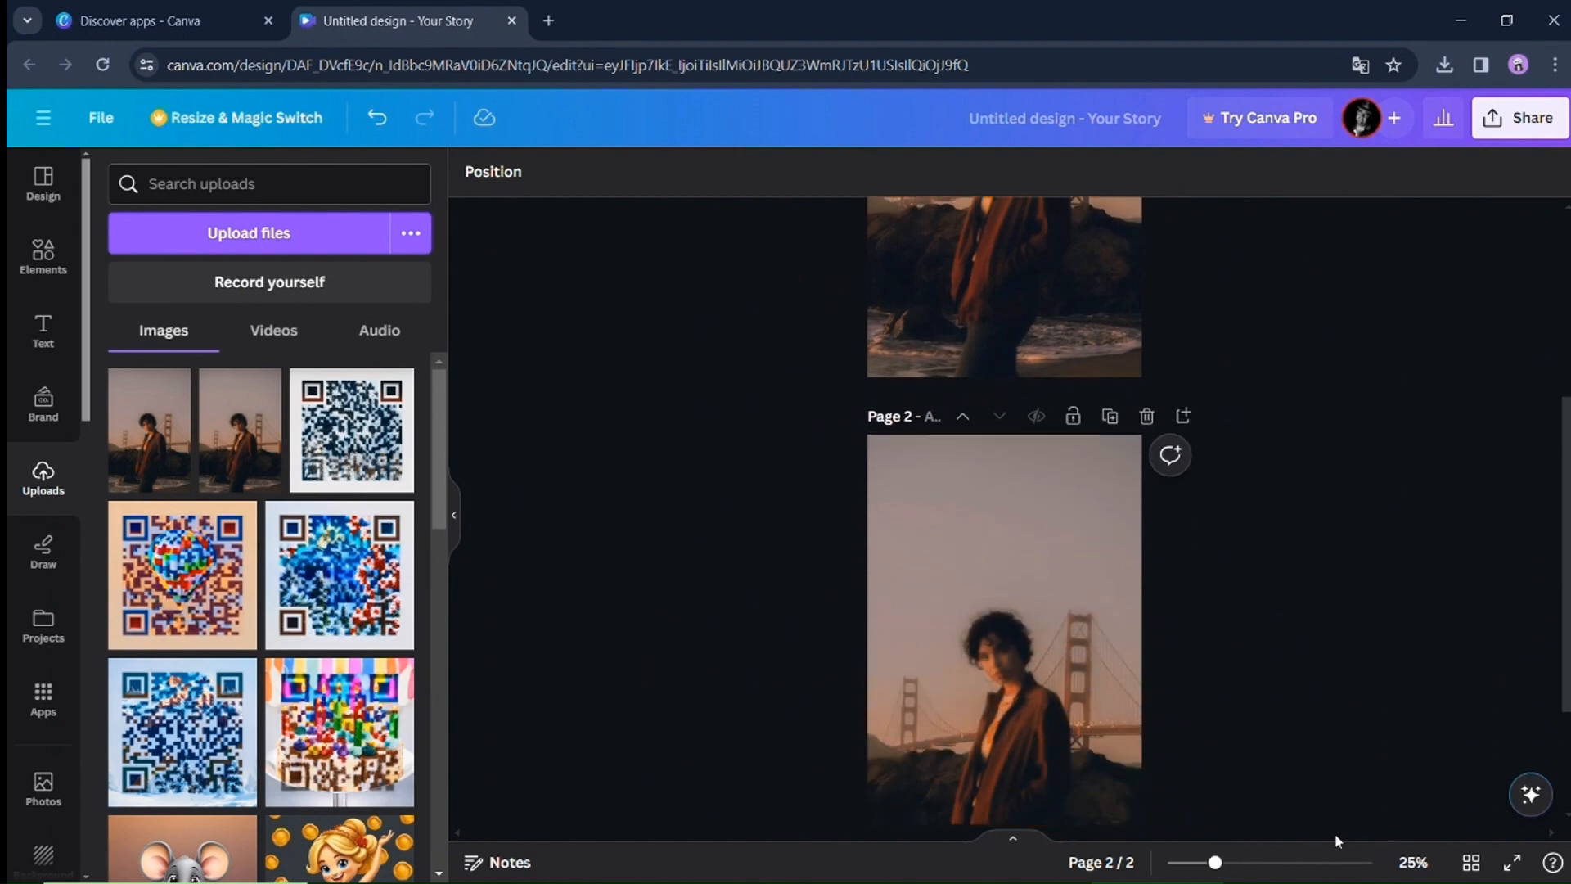
left_click(1131, 782)
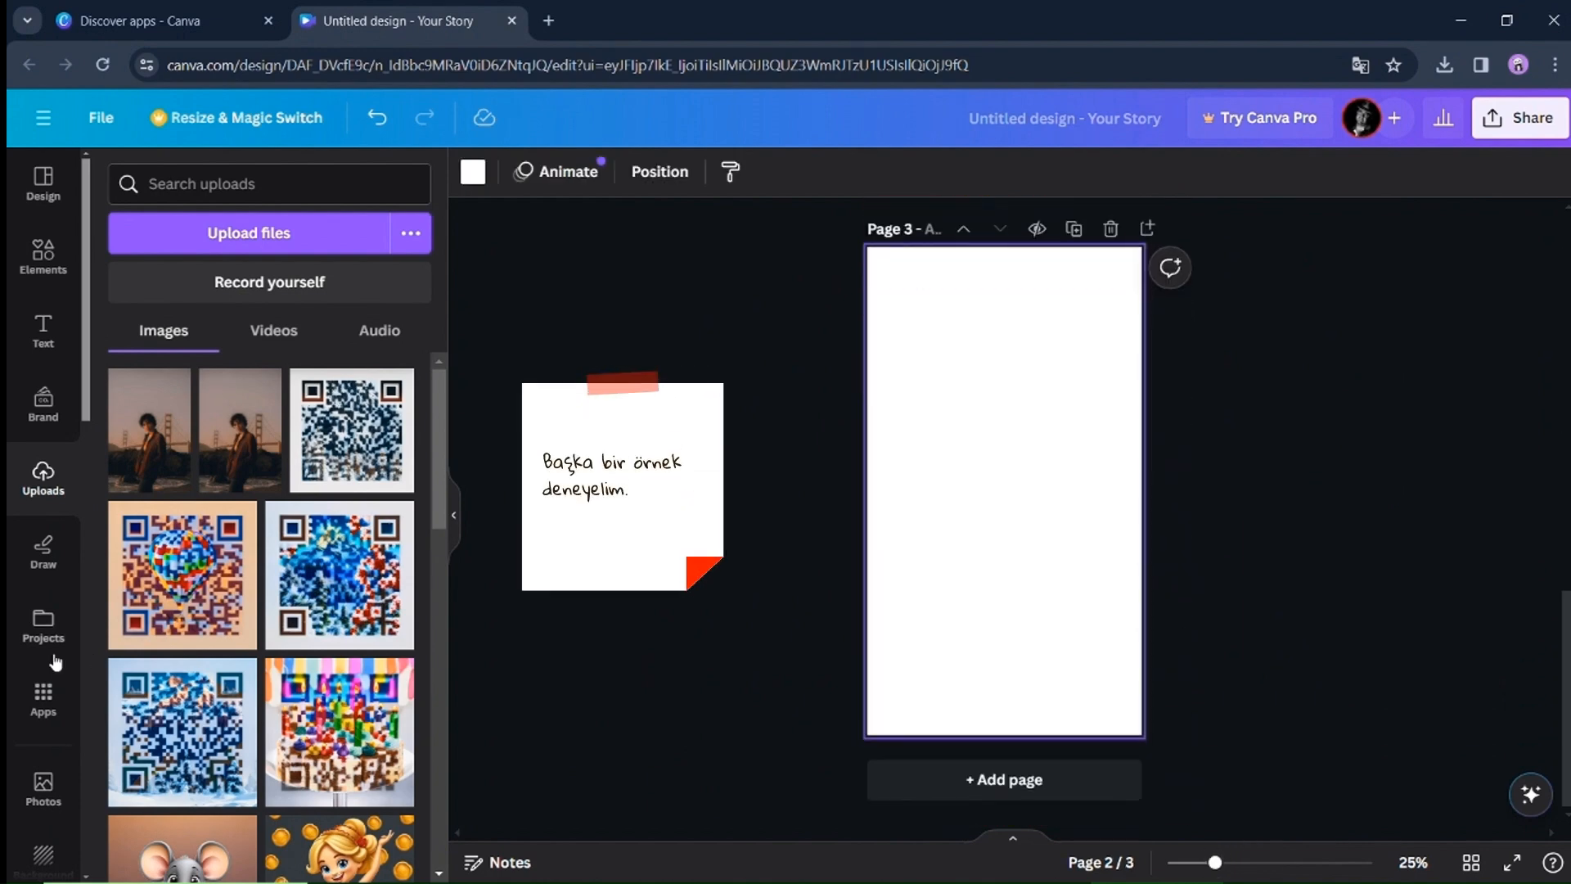
left_click(54, 664)
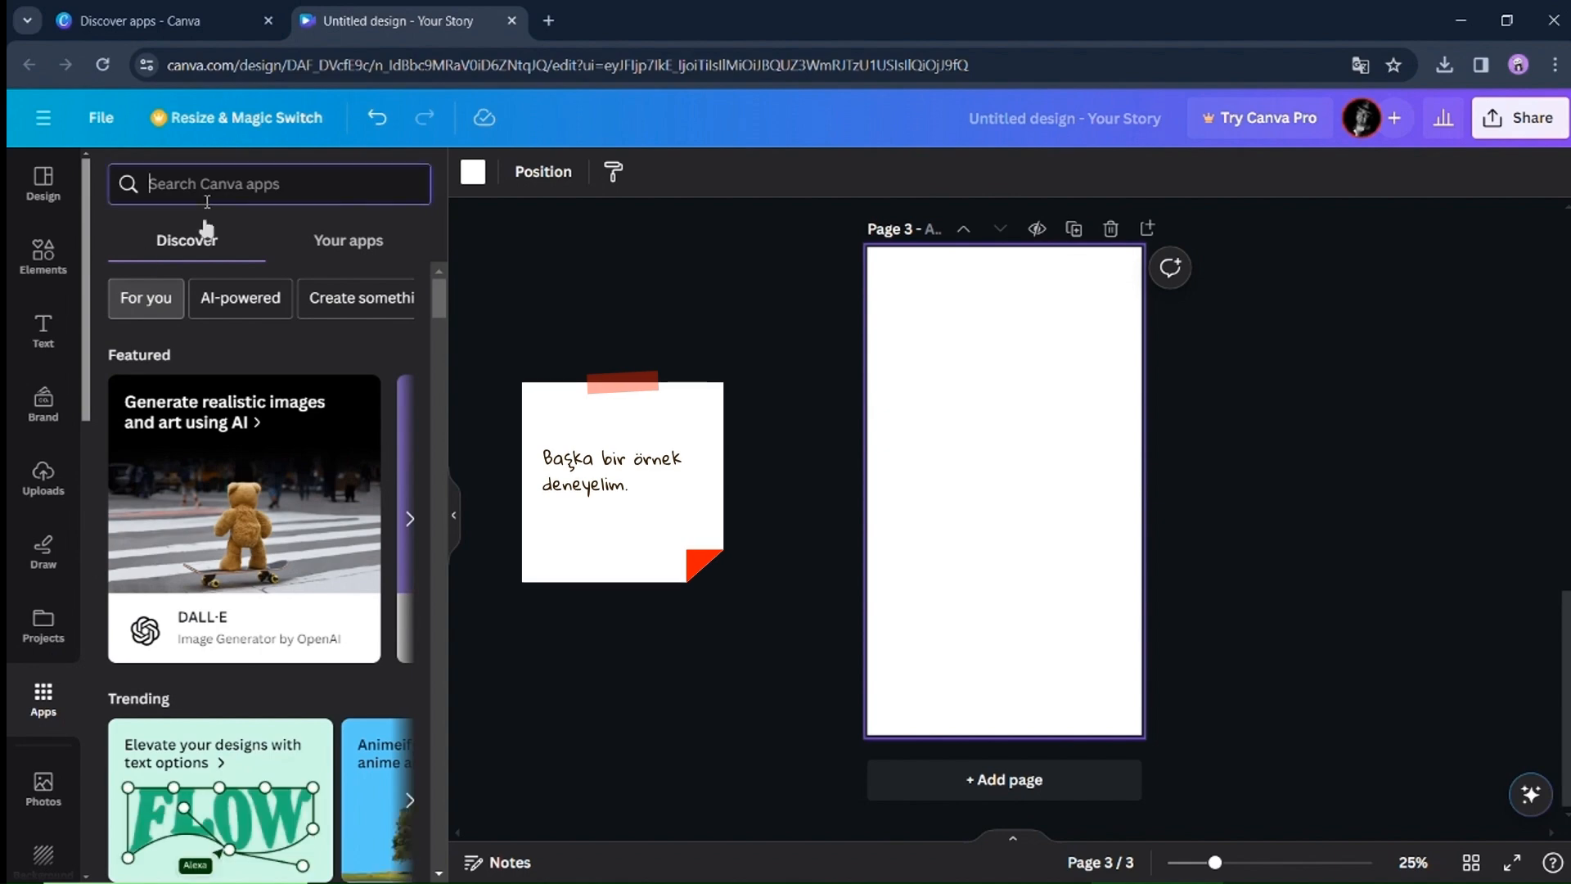
type("Enha")
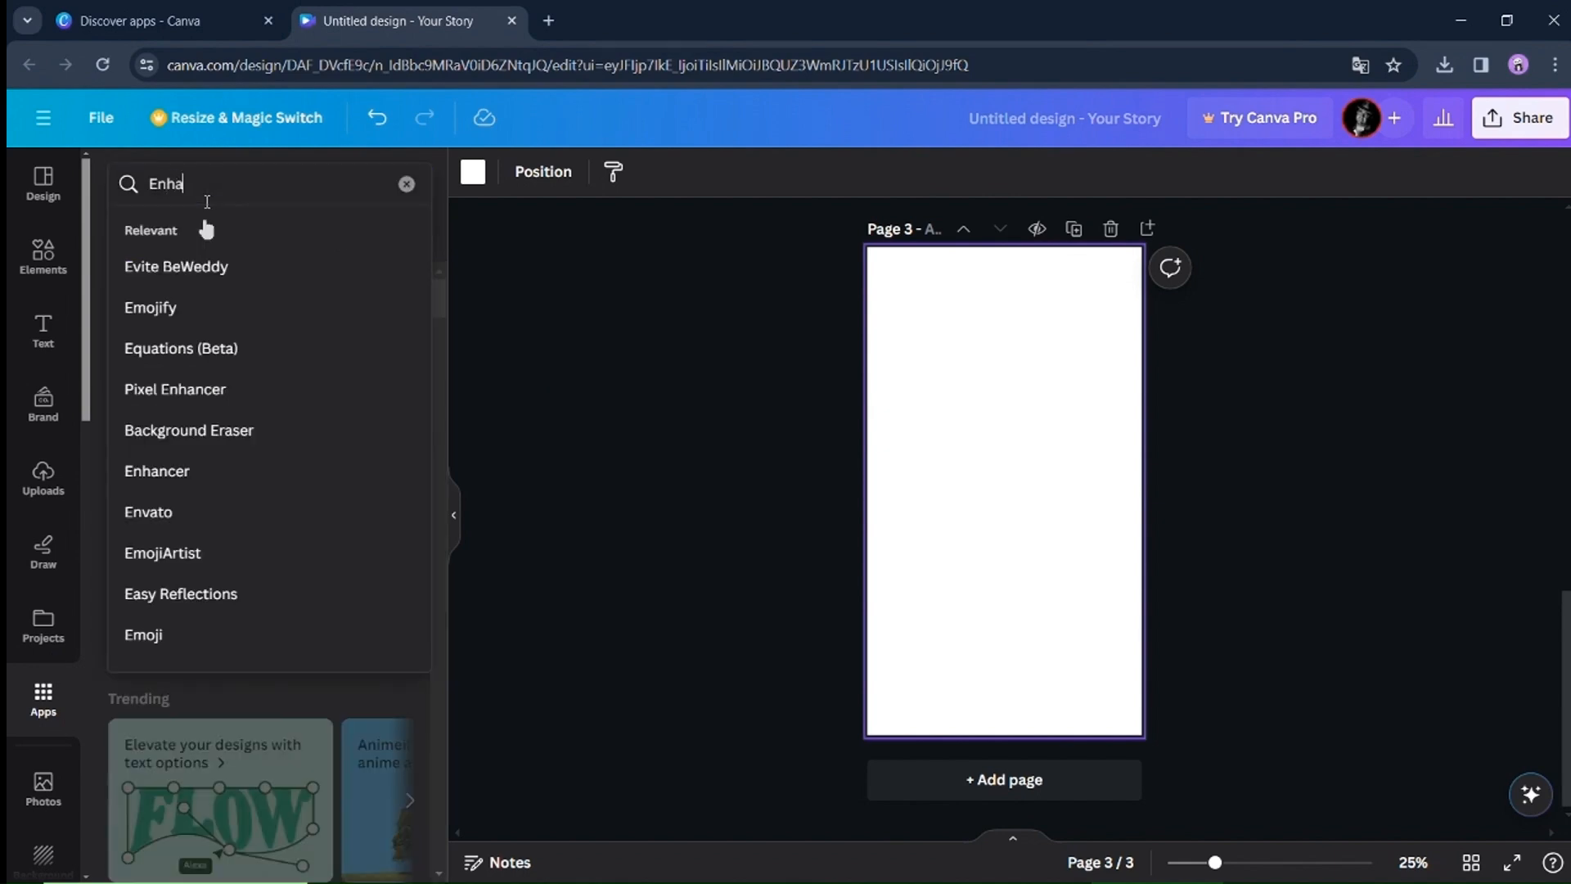
type("n")
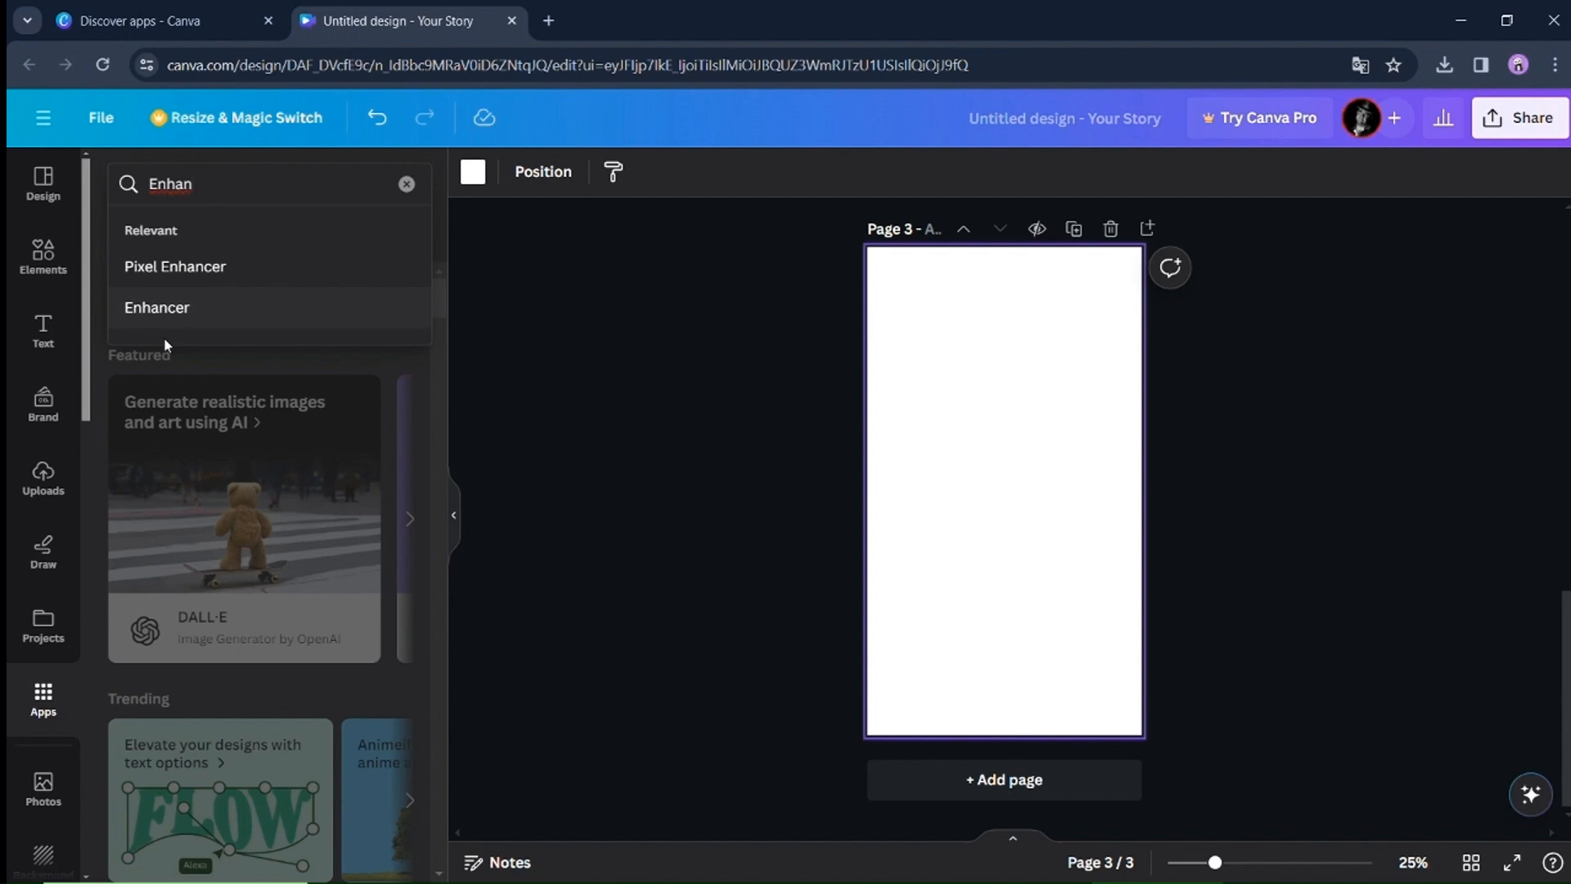
left_click(160, 312)
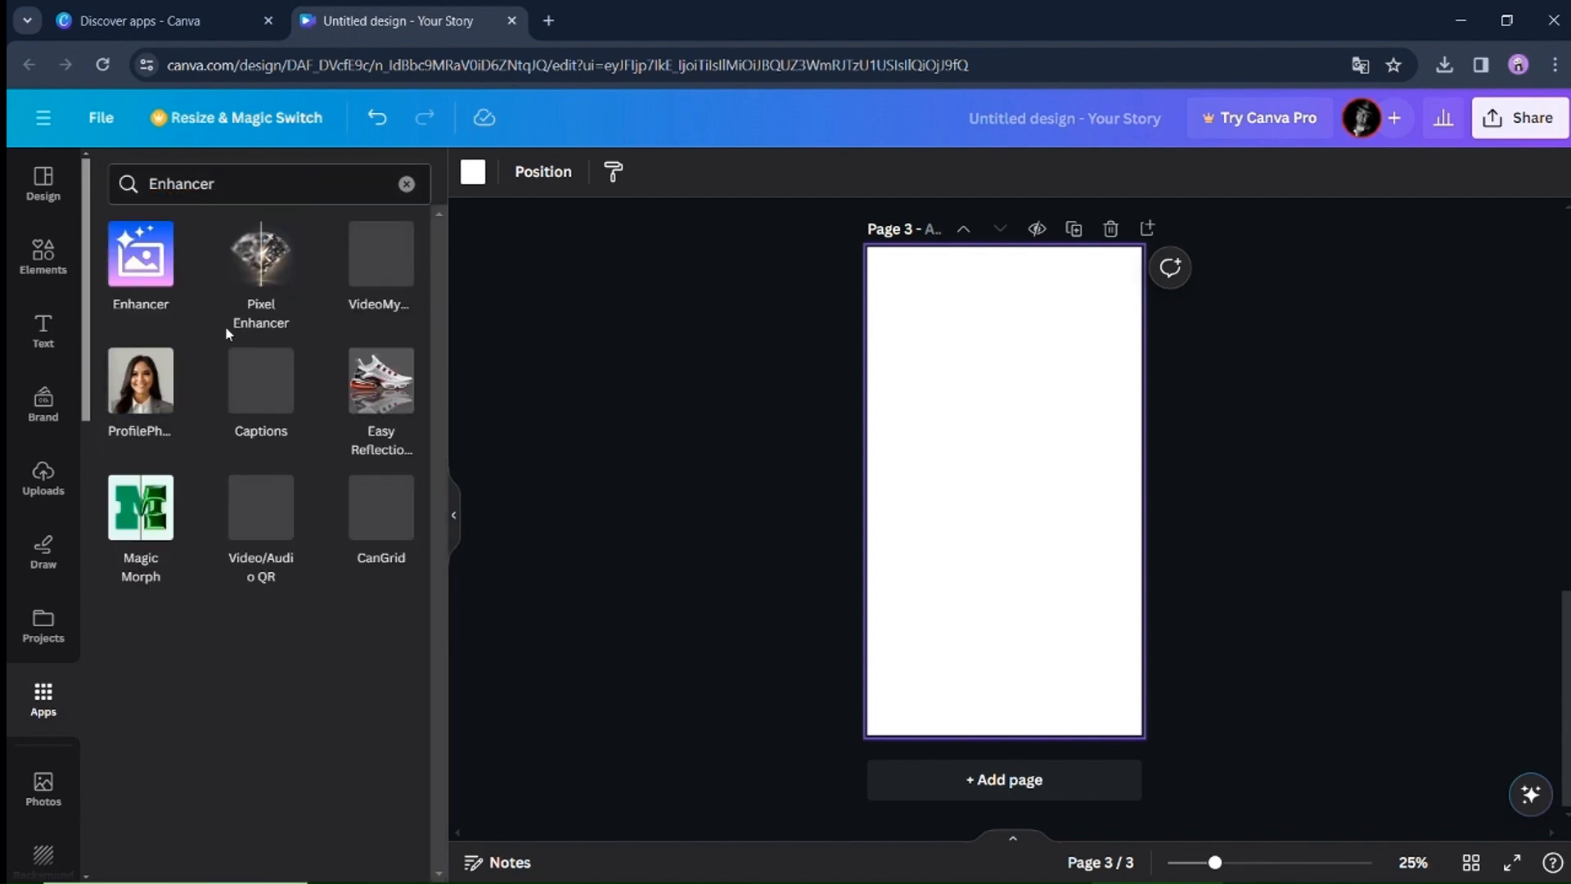
left_click(123, 260)
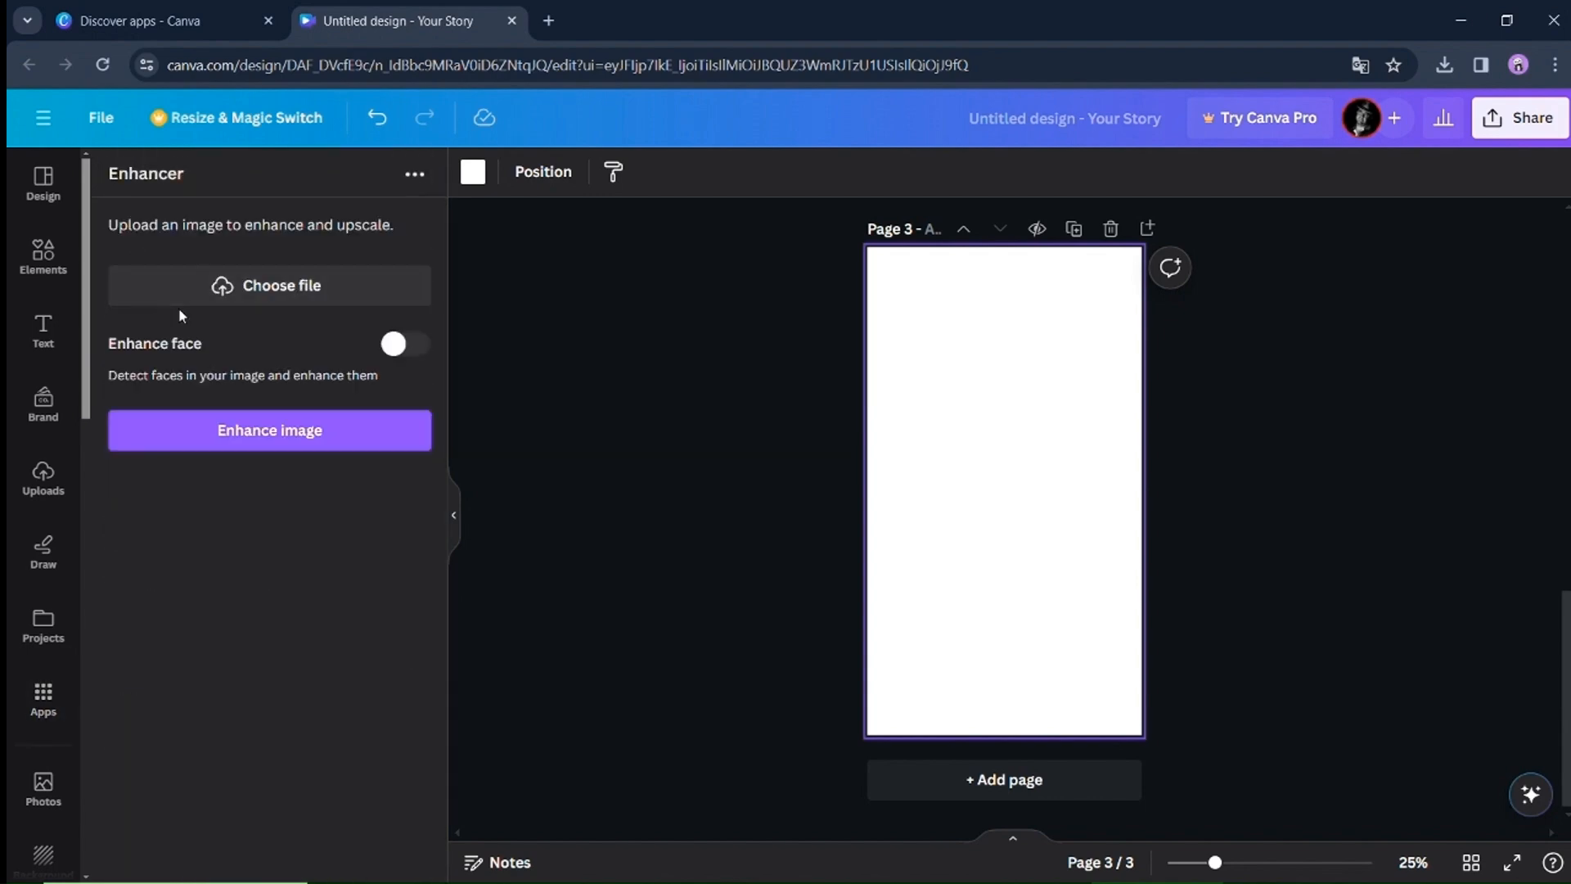
- Load the stock portrait of the blonde woman with the gold necklace into Enhancer and enhance it
left_click(311, 291)
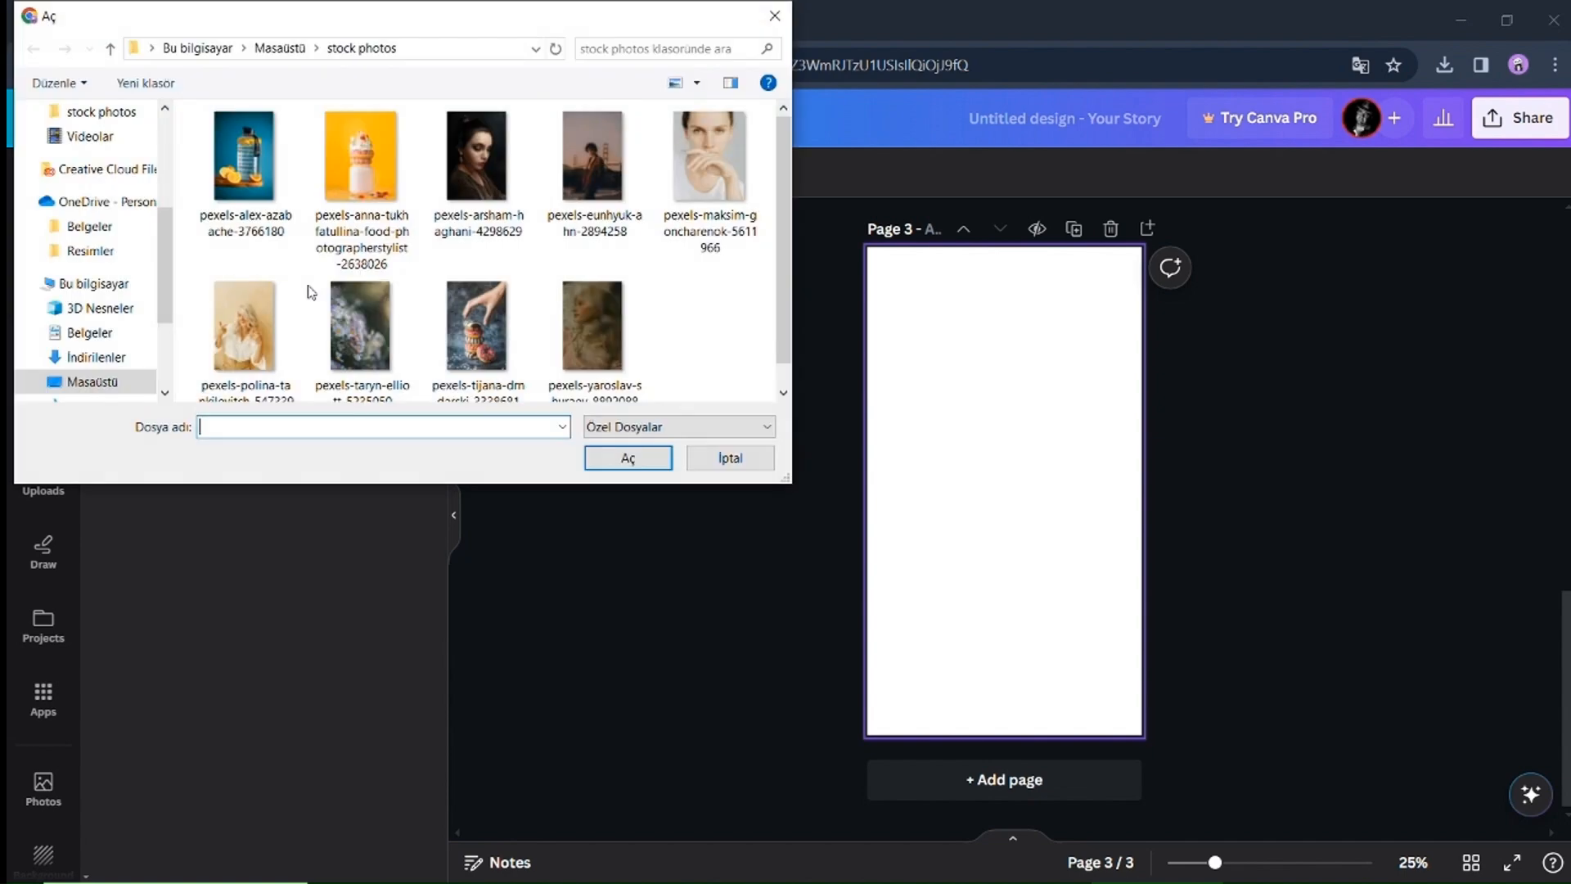
key("Right")
key("Right")
key("Right")
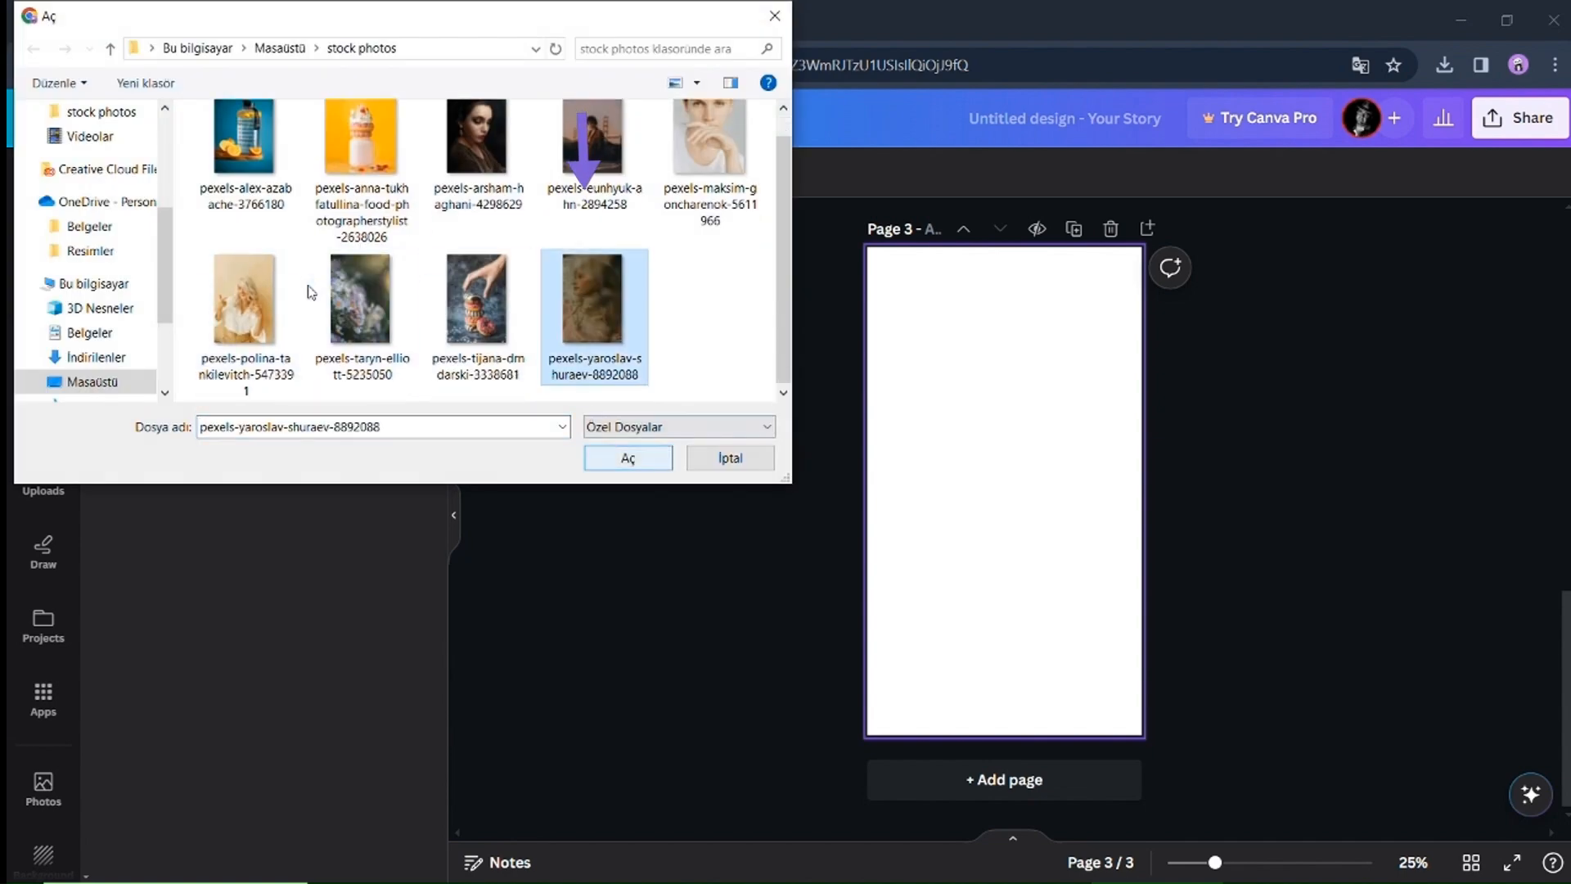
left_click(646, 461)
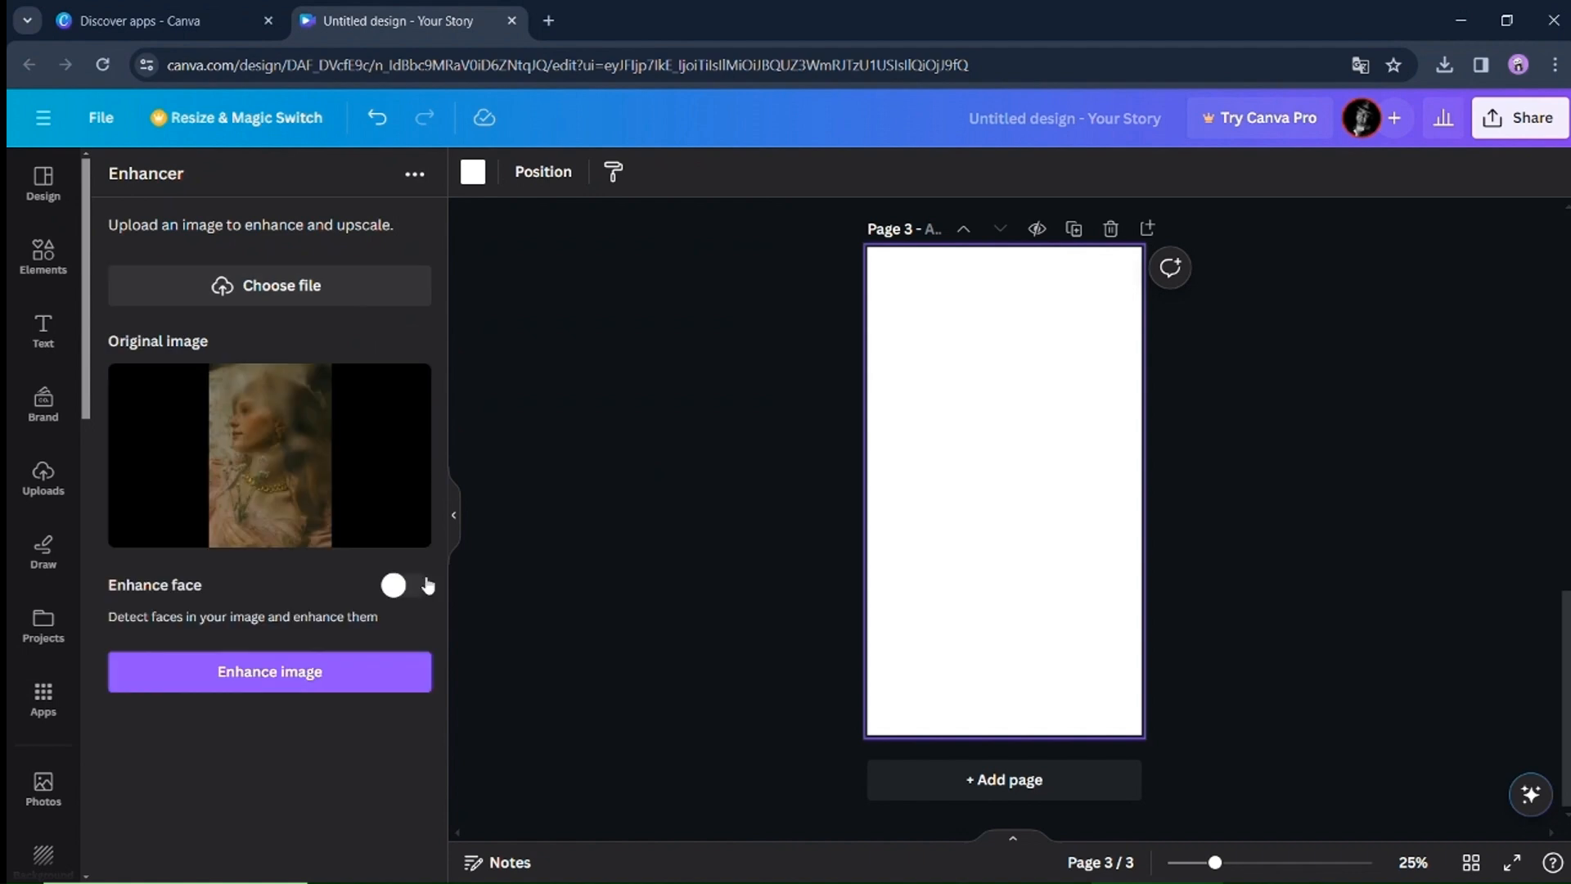
left_click(337, 664)
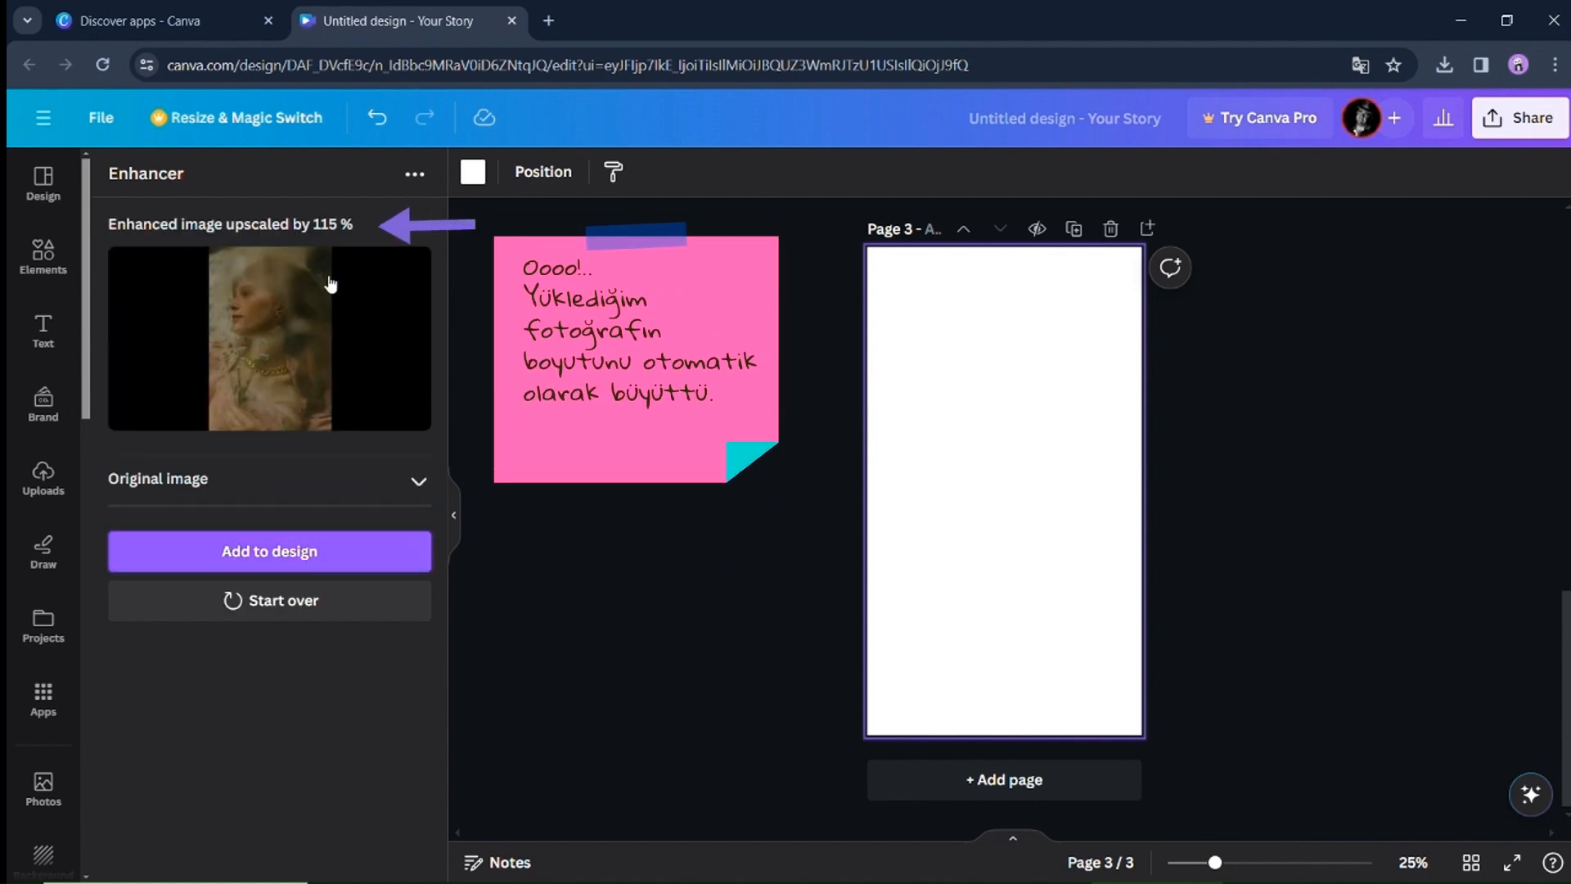
- Show the original for comparison, then add the enhanced portrait to page 3 and set it as the page background
left_click(419, 481)
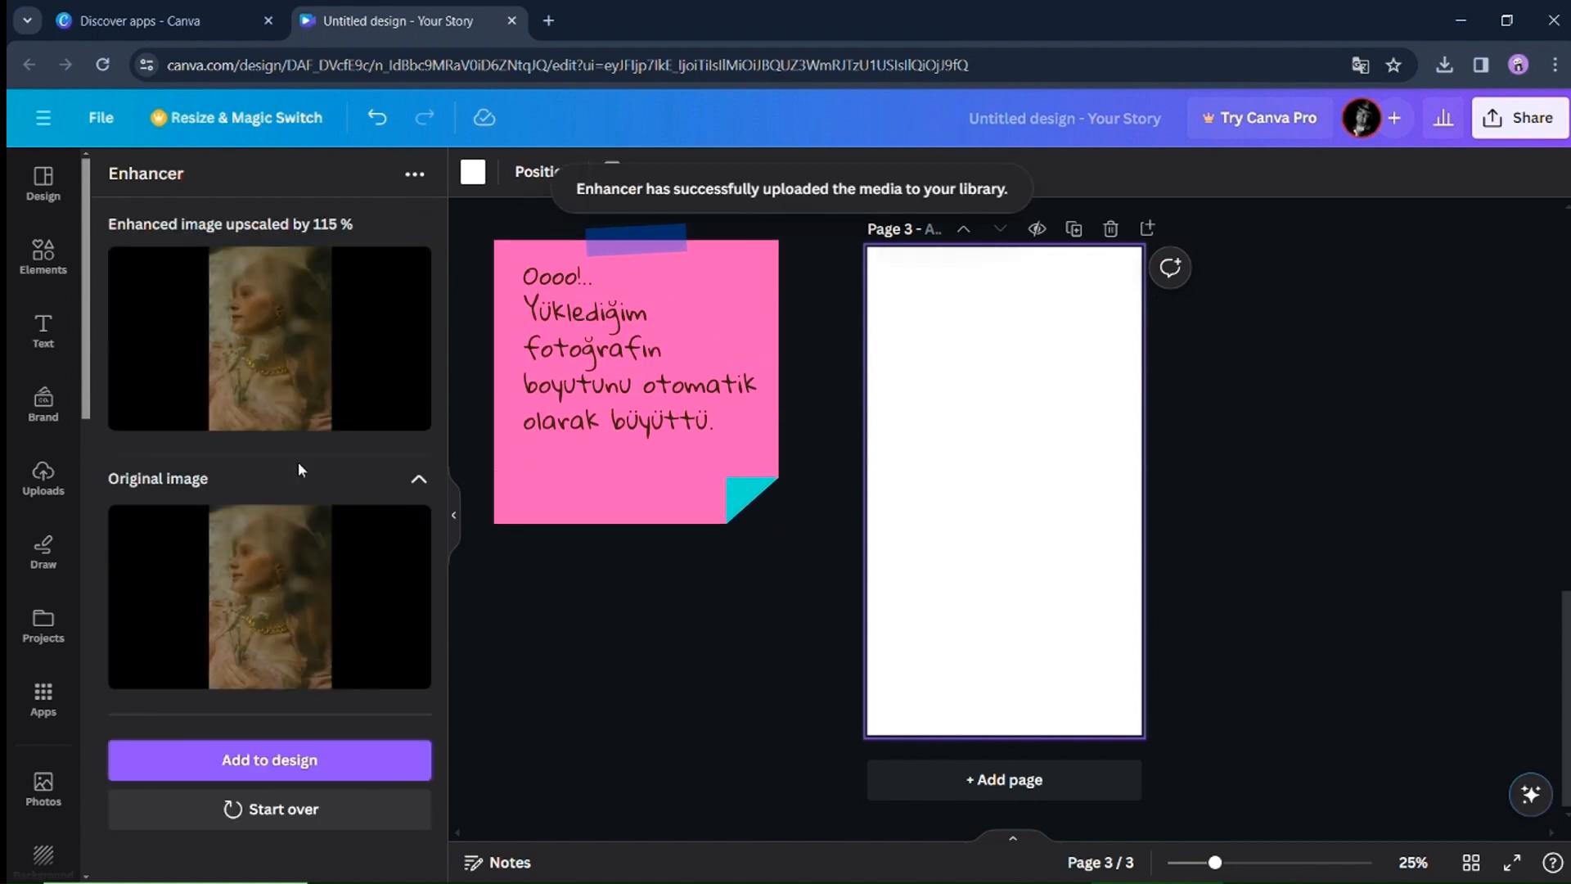
left_click(270, 759)
right_click(1039, 503)
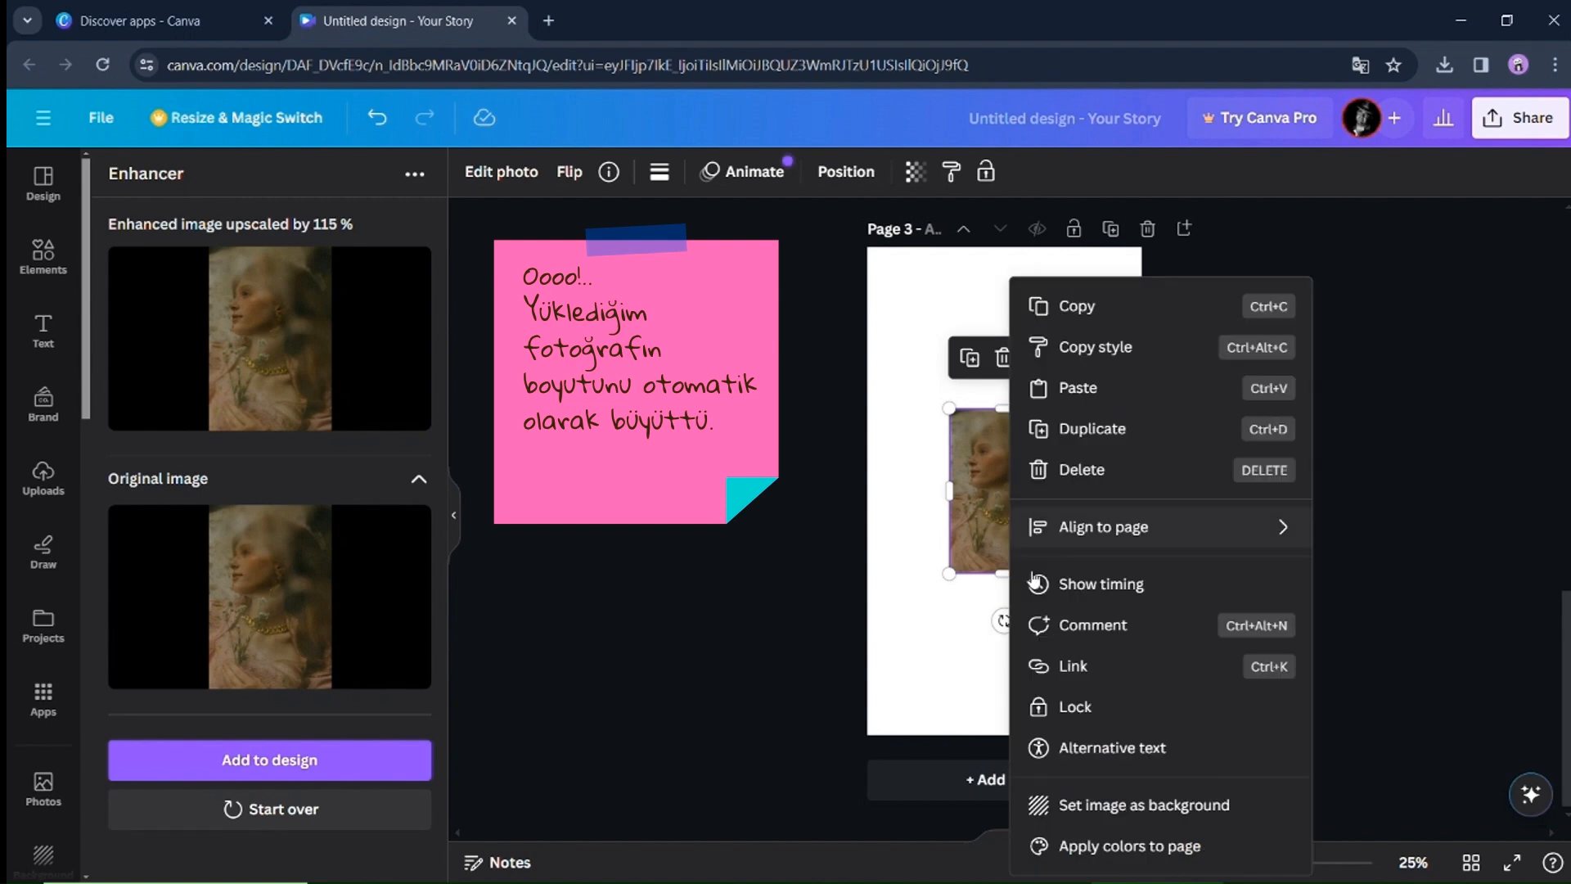
left_click(1078, 794)
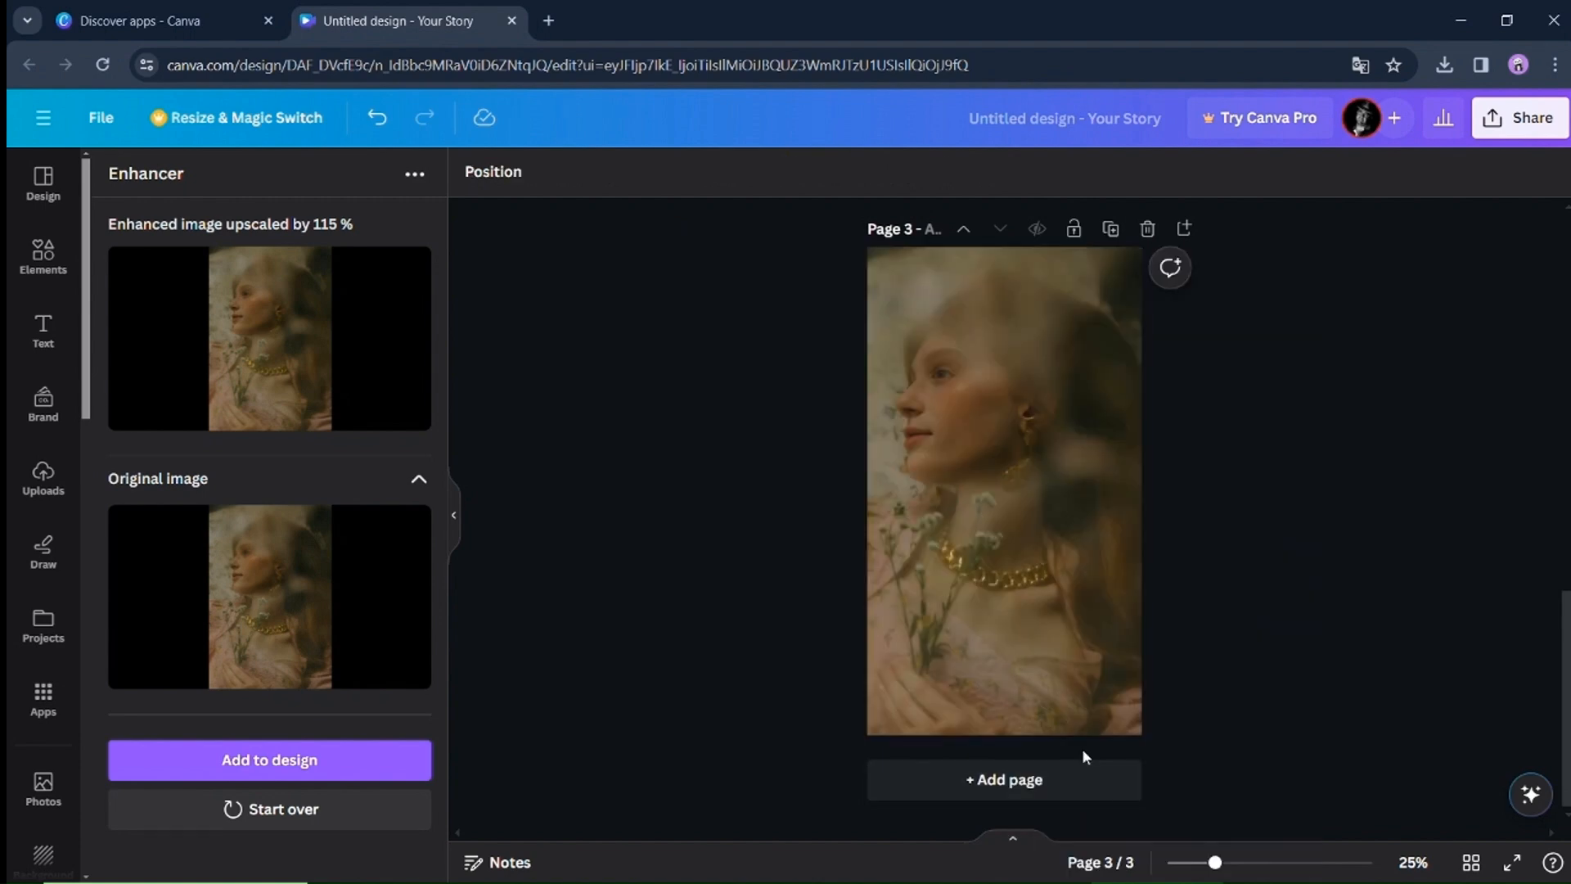
- Add a fourth page and upload the original stock portrait of the blonde woman from the stock photos folder
left_click(1068, 784)
left_click(46, 467)
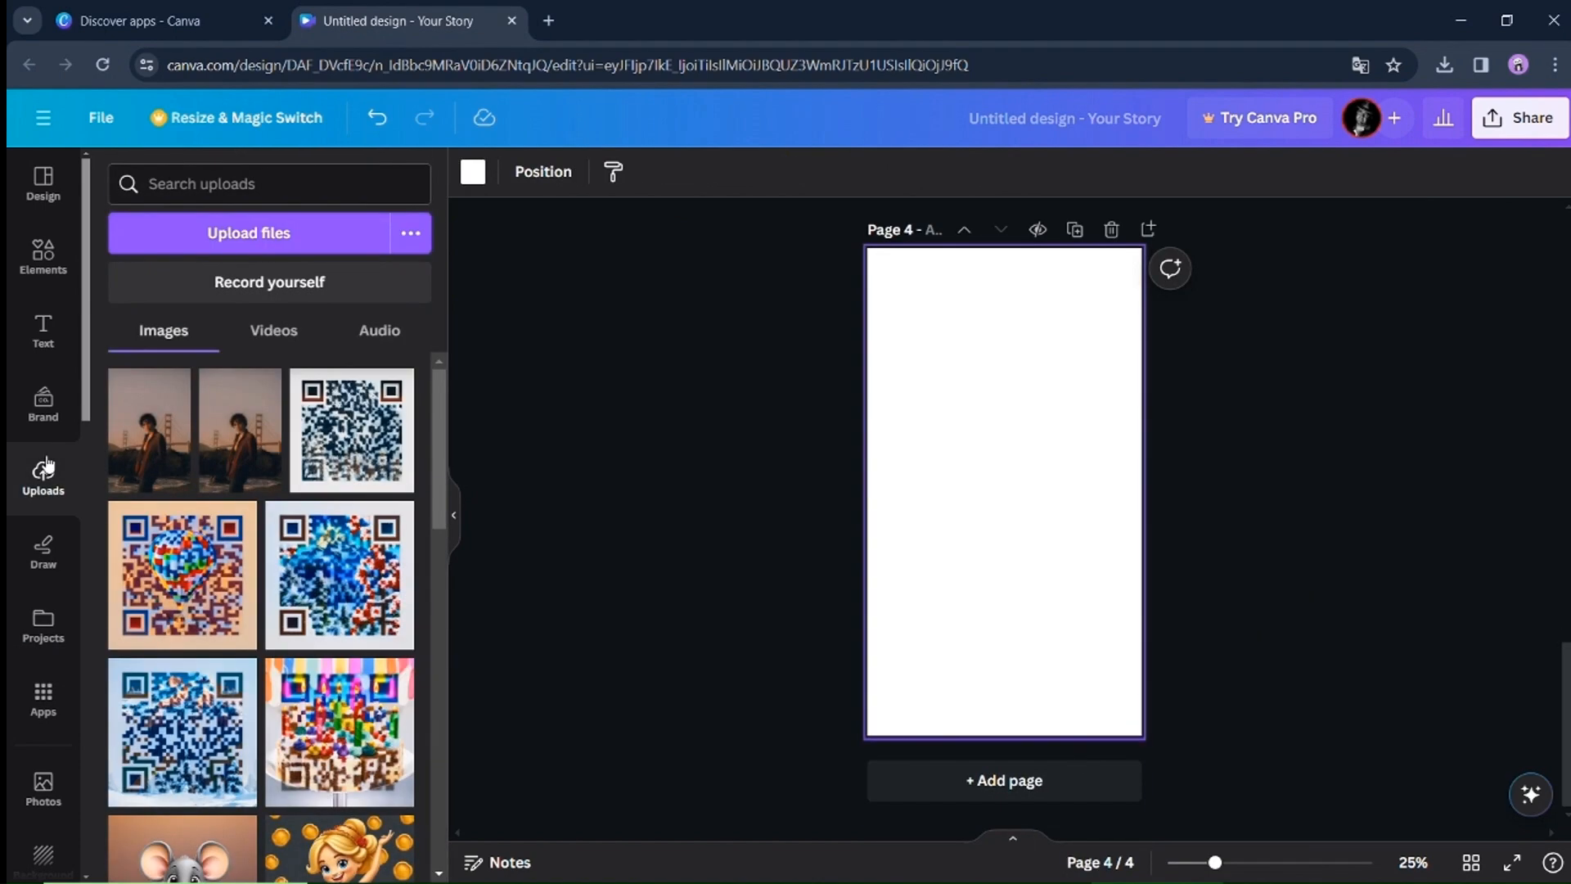
left_click(256, 236)
left_click(592, 327)
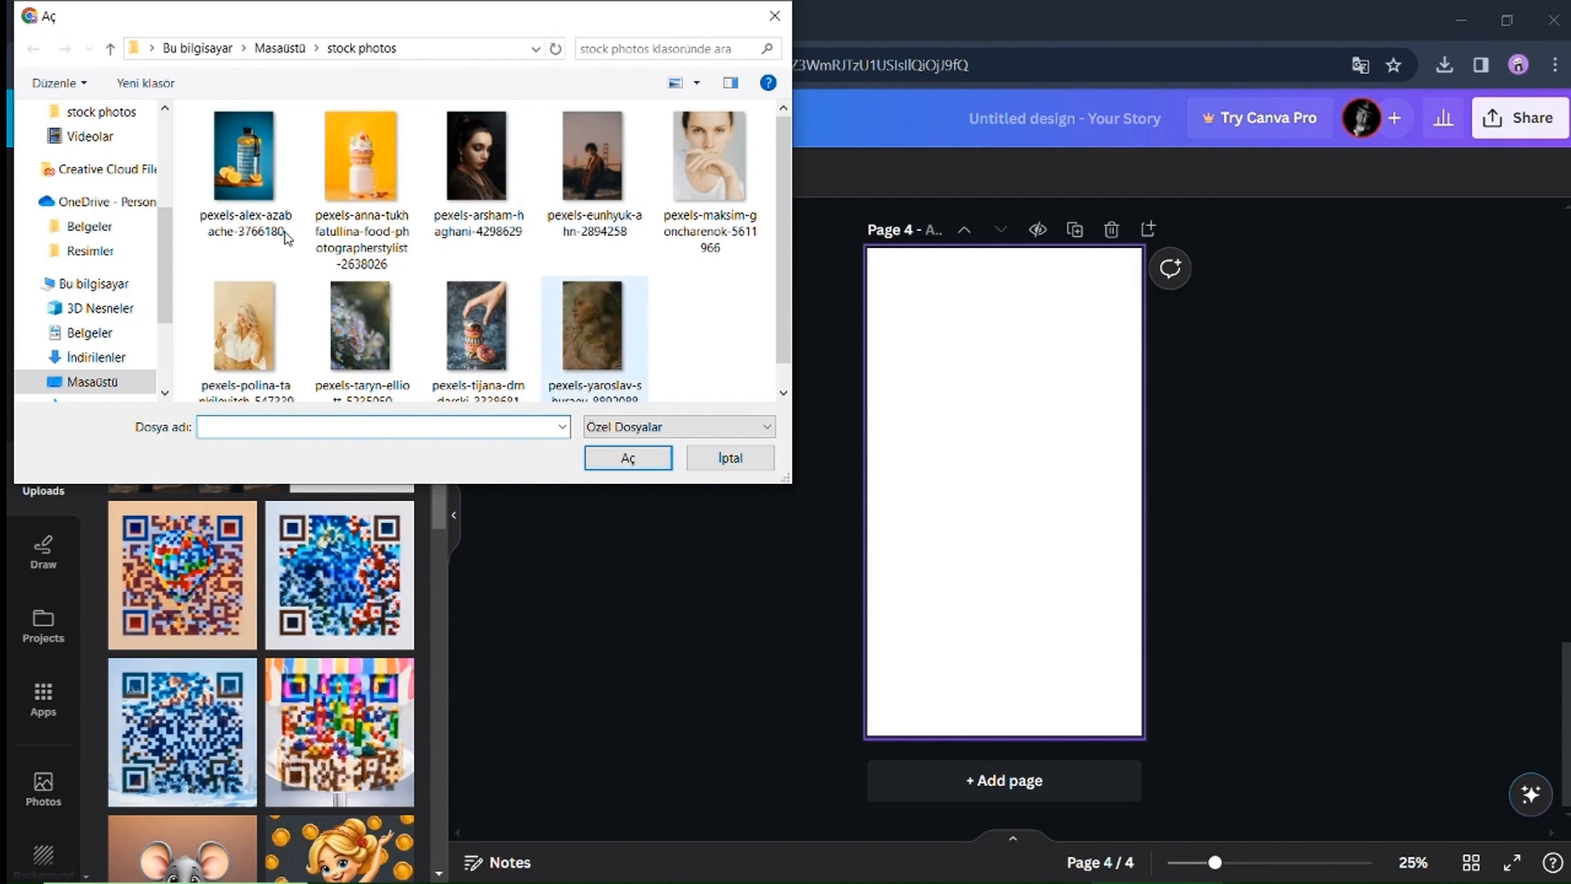
left_click(628, 457)
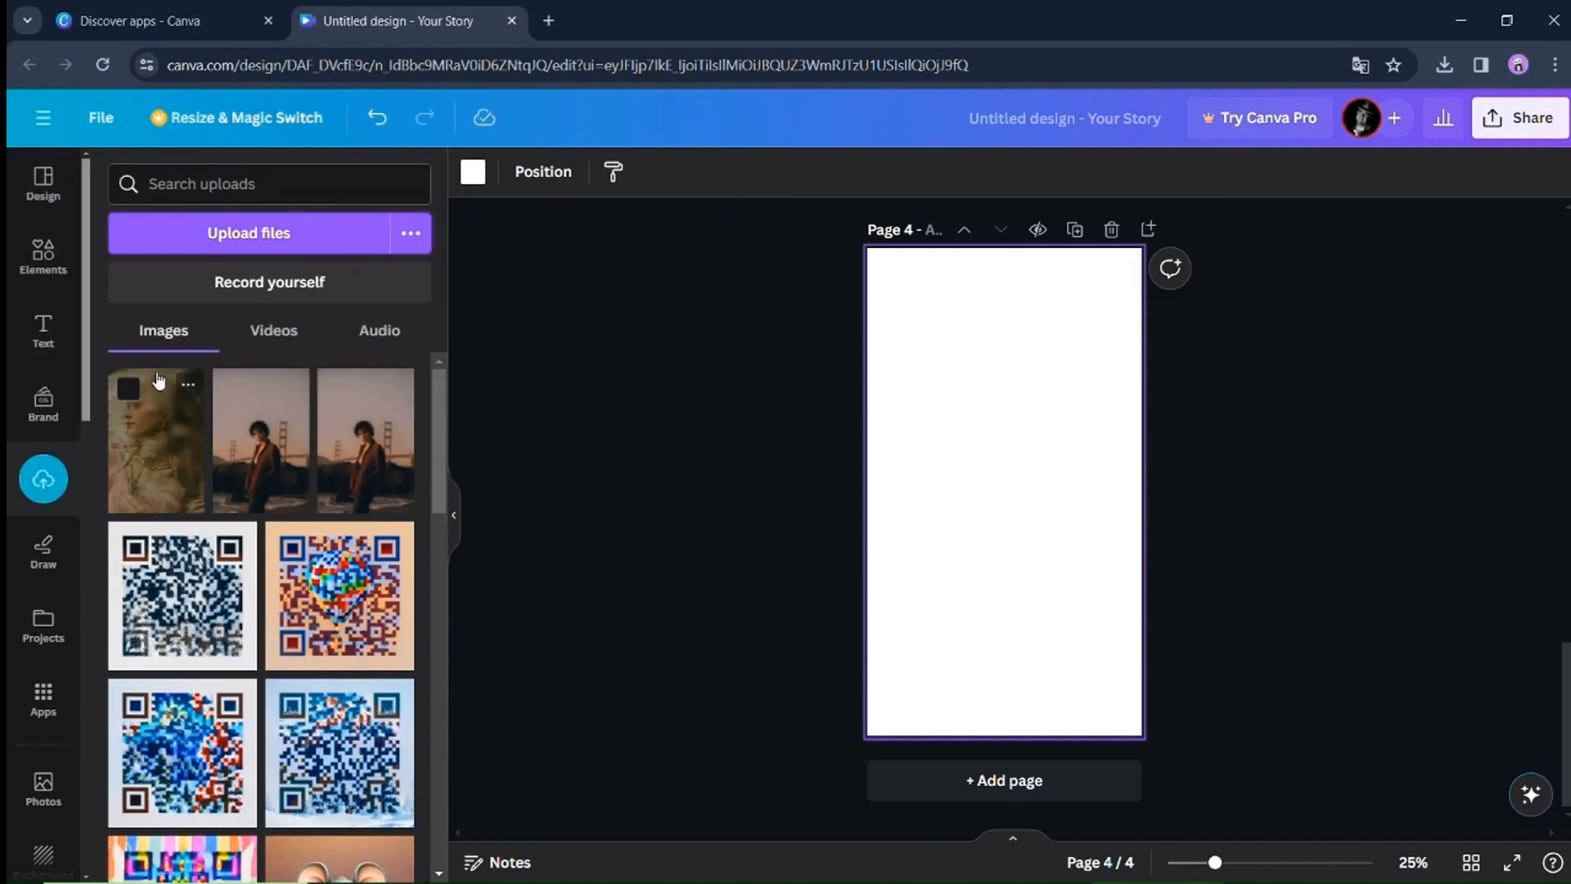
- Place the uploaded original portrait on page 4 and set it as the page background
left_click(159, 380)
right_click(987, 450)
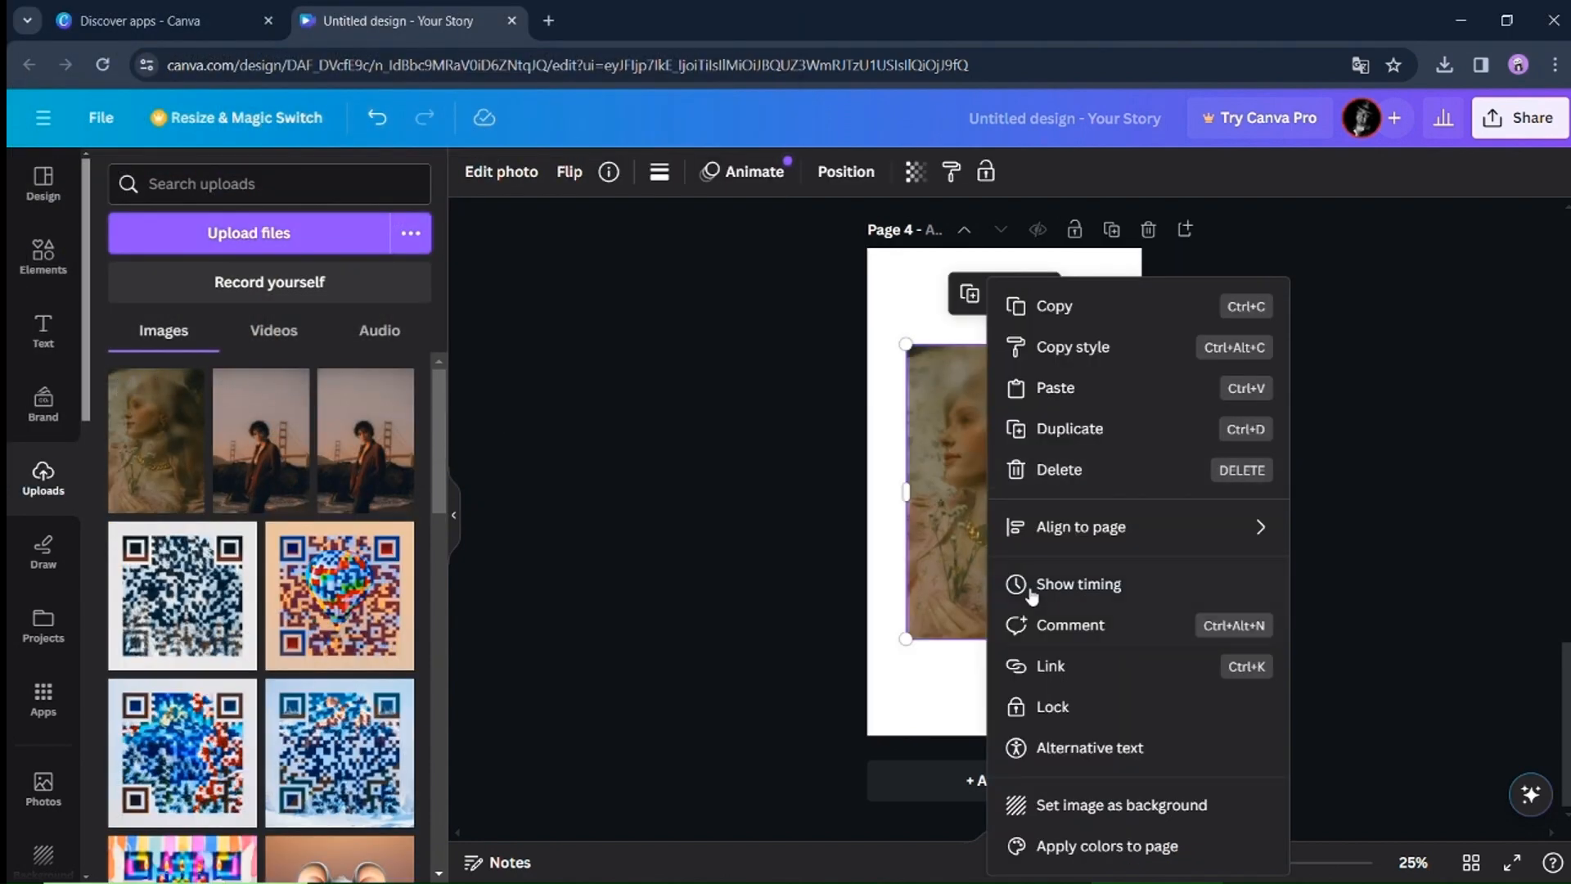
left_click(1097, 802)
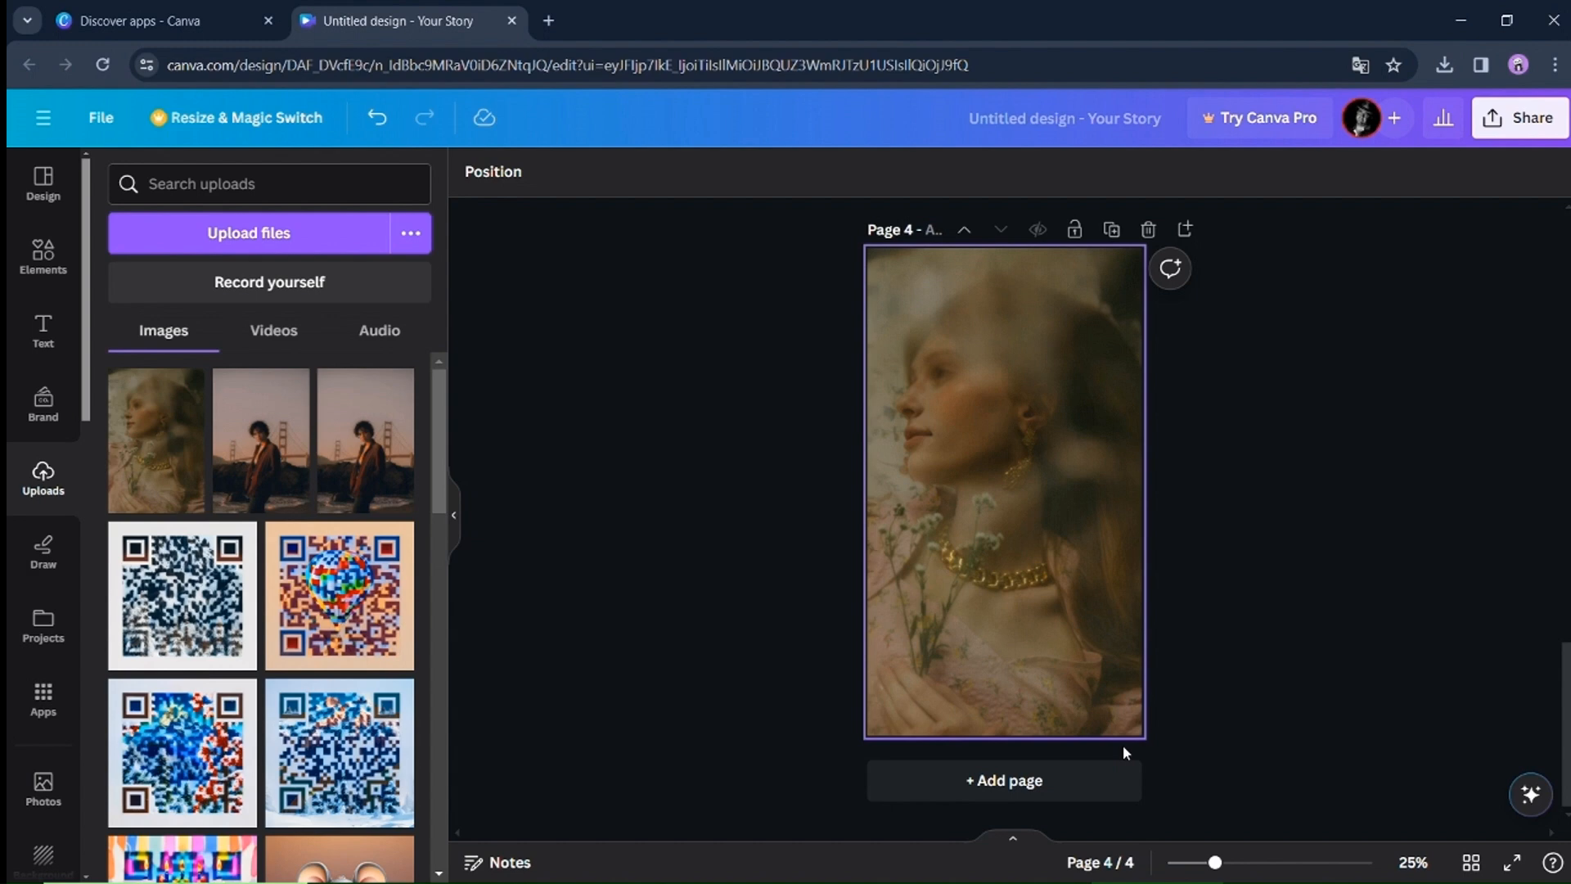
- Compare the face and necklace details of the enhanced portrait on page 3 with the original on page 4, magnified to 70%
scroll(1122, 745, "up", 1)
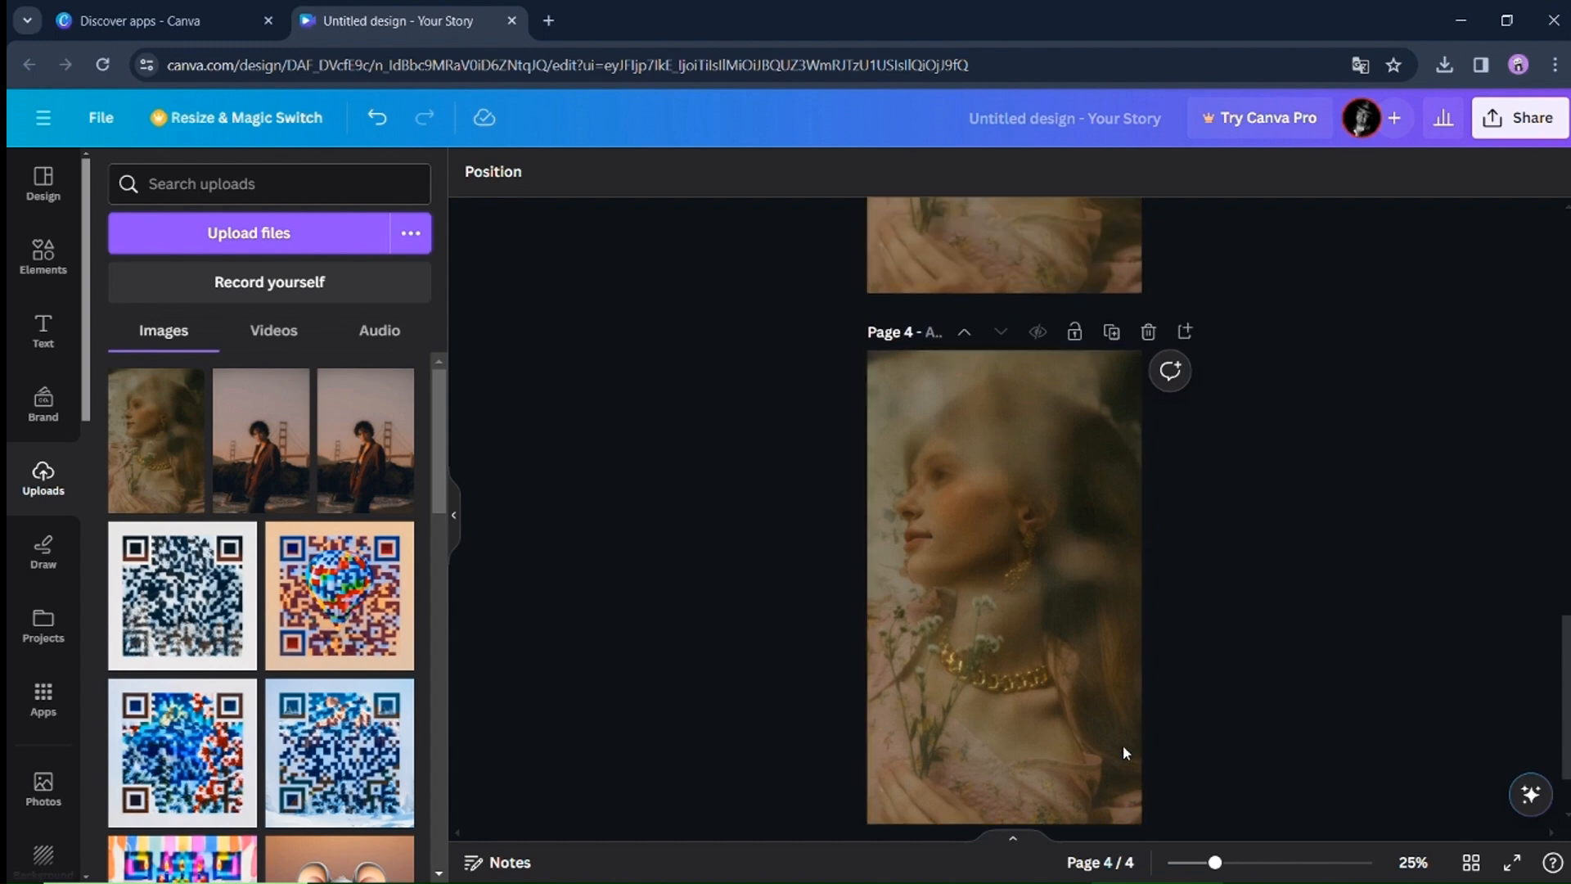
scroll(1123, 751, "up", 4)
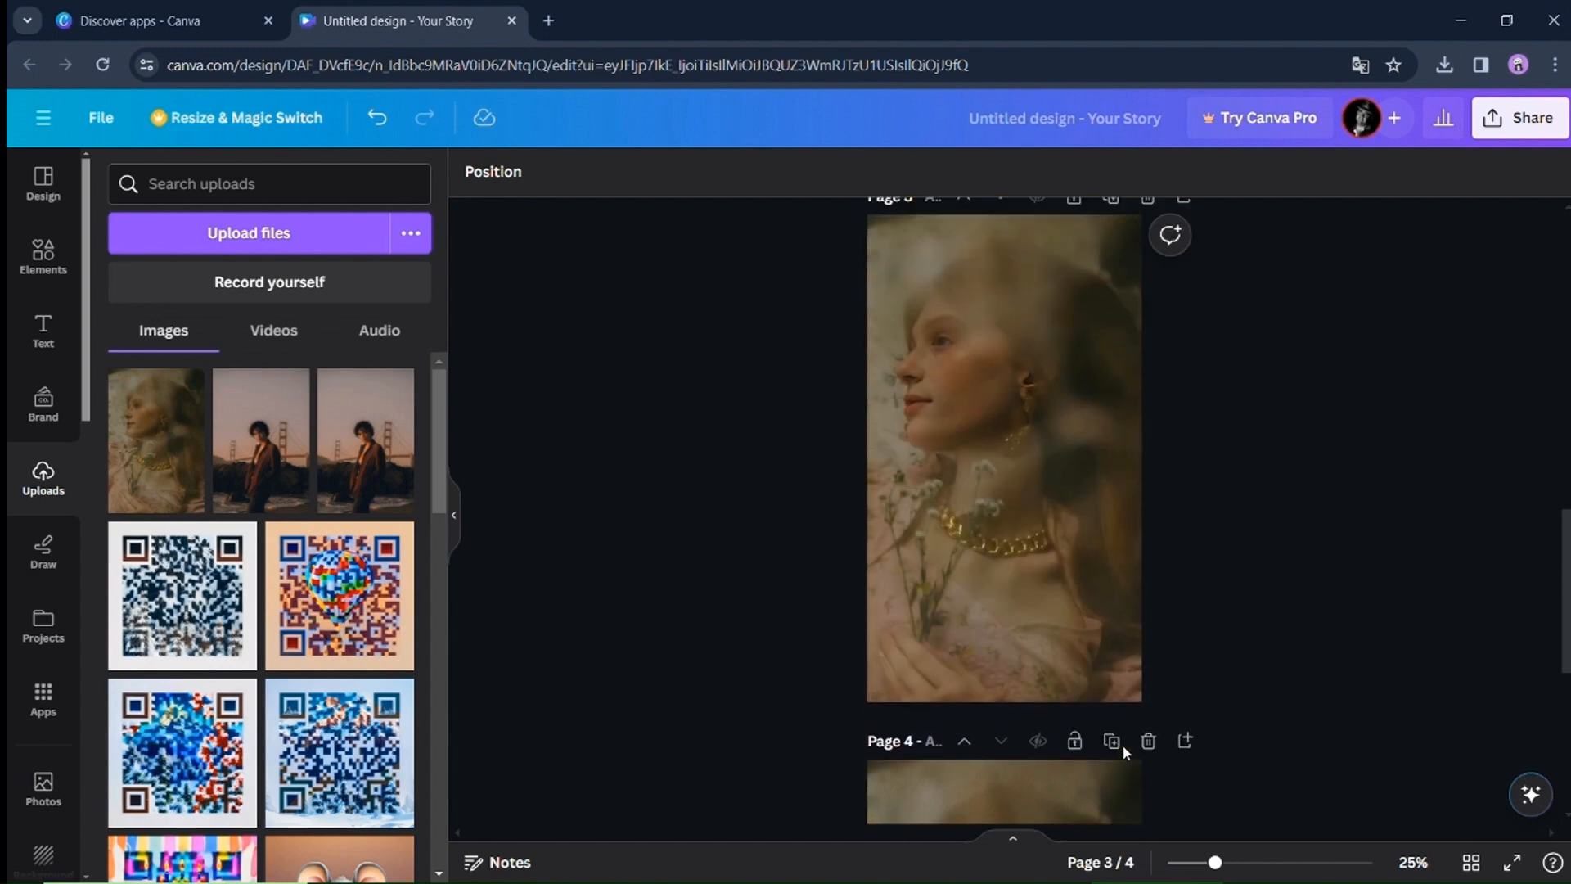
scroll(1123, 751, "down", 1)
scroll(1123, 747, "down", 2)
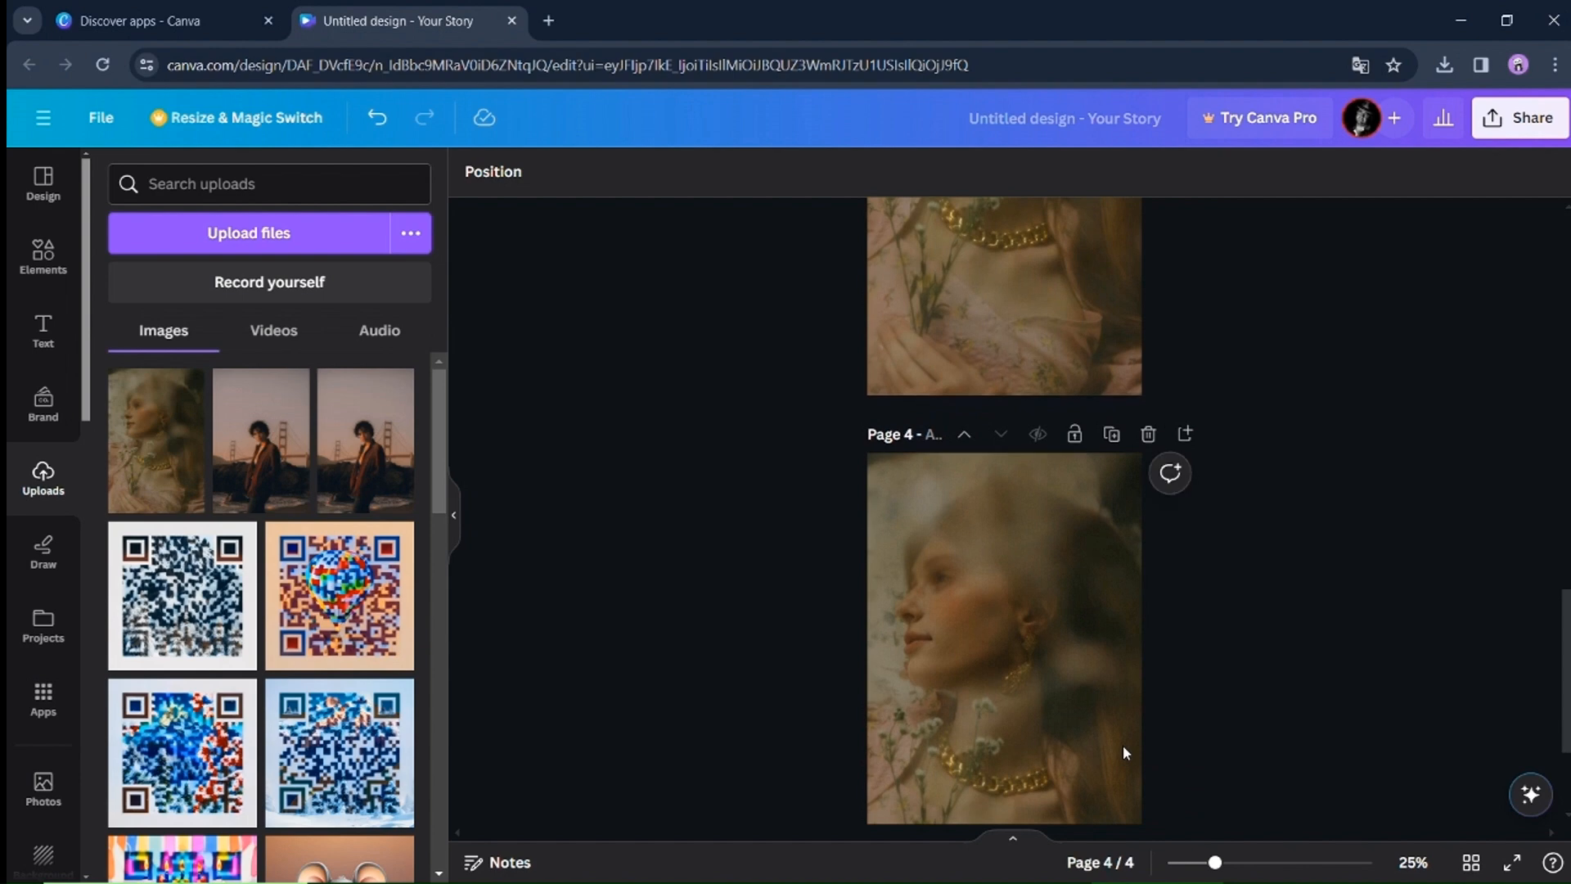
scroll(1124, 751, "down", 2)
scroll(1124, 751, "up", 2)
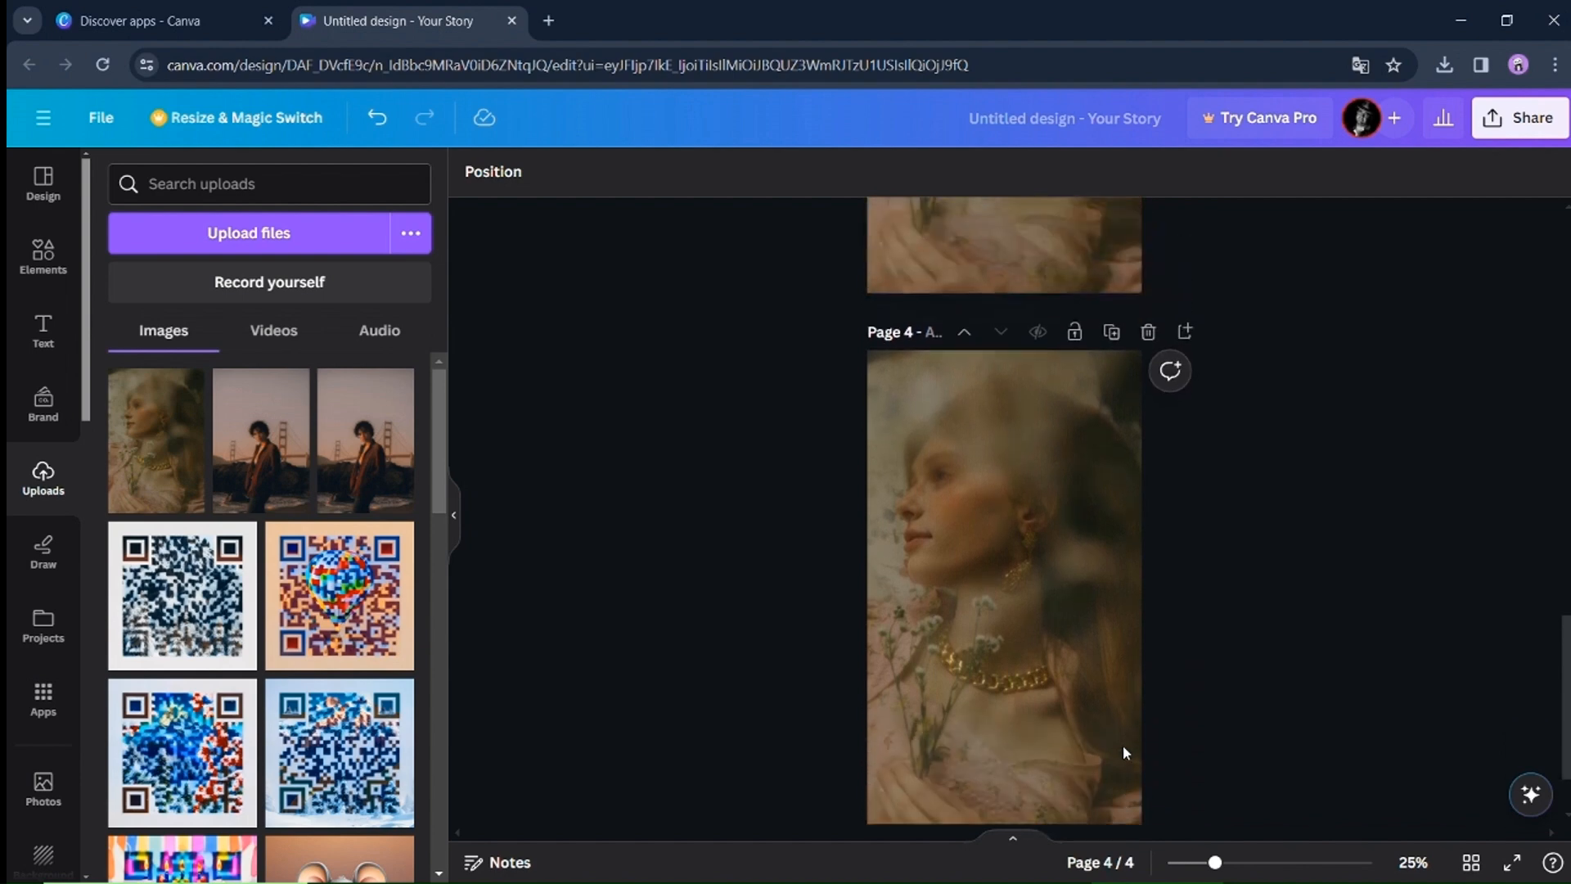
left_click_drag(1216, 862, 1268, 862)
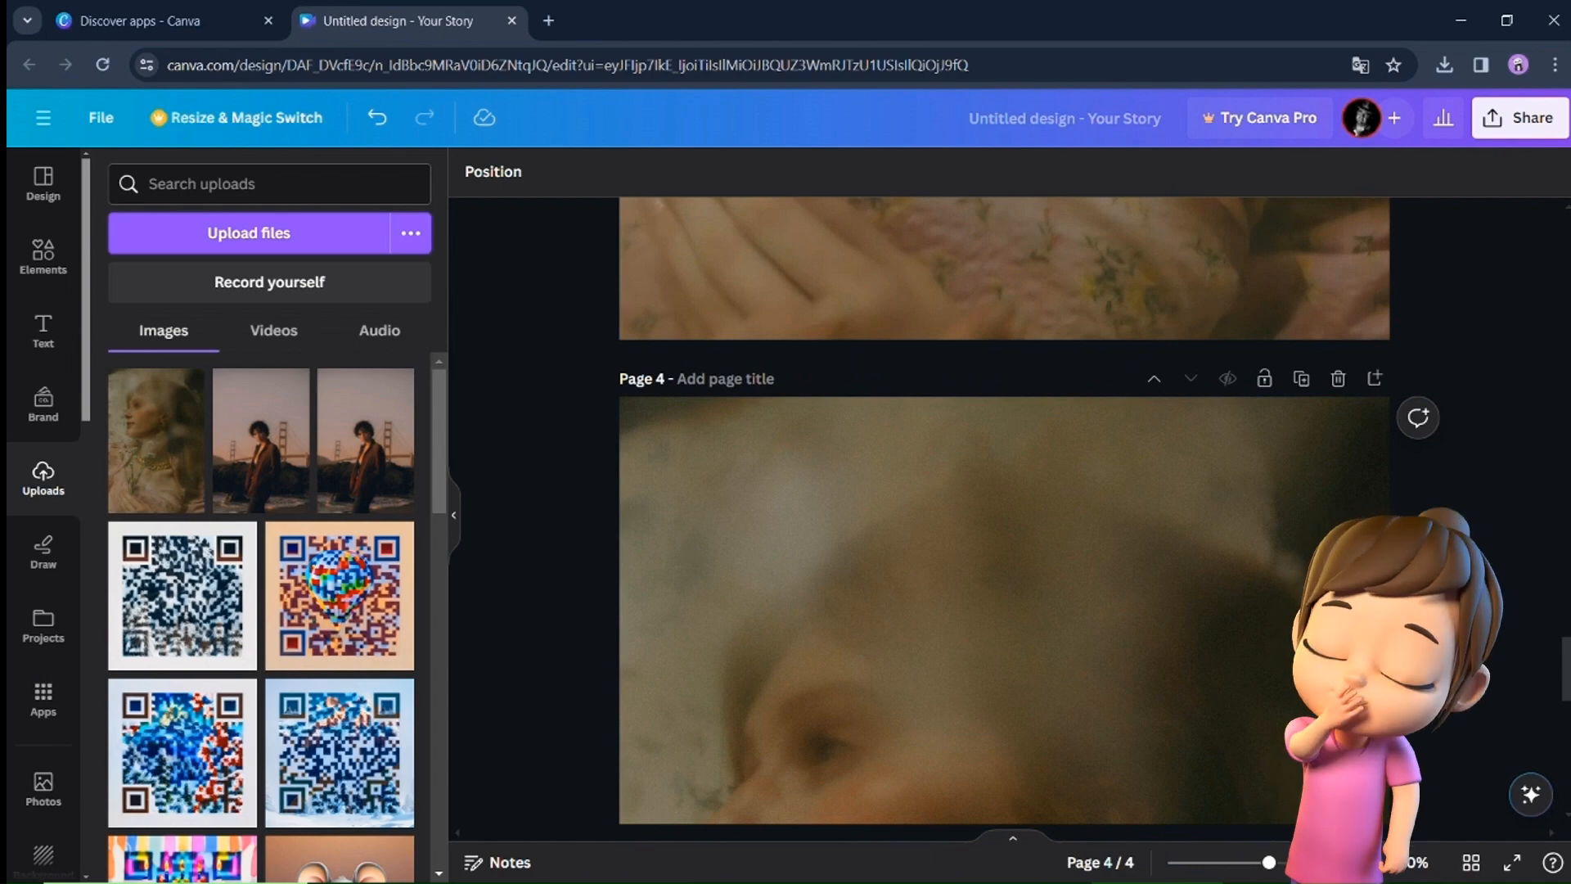
scroll(1004, 509, "down", 3)
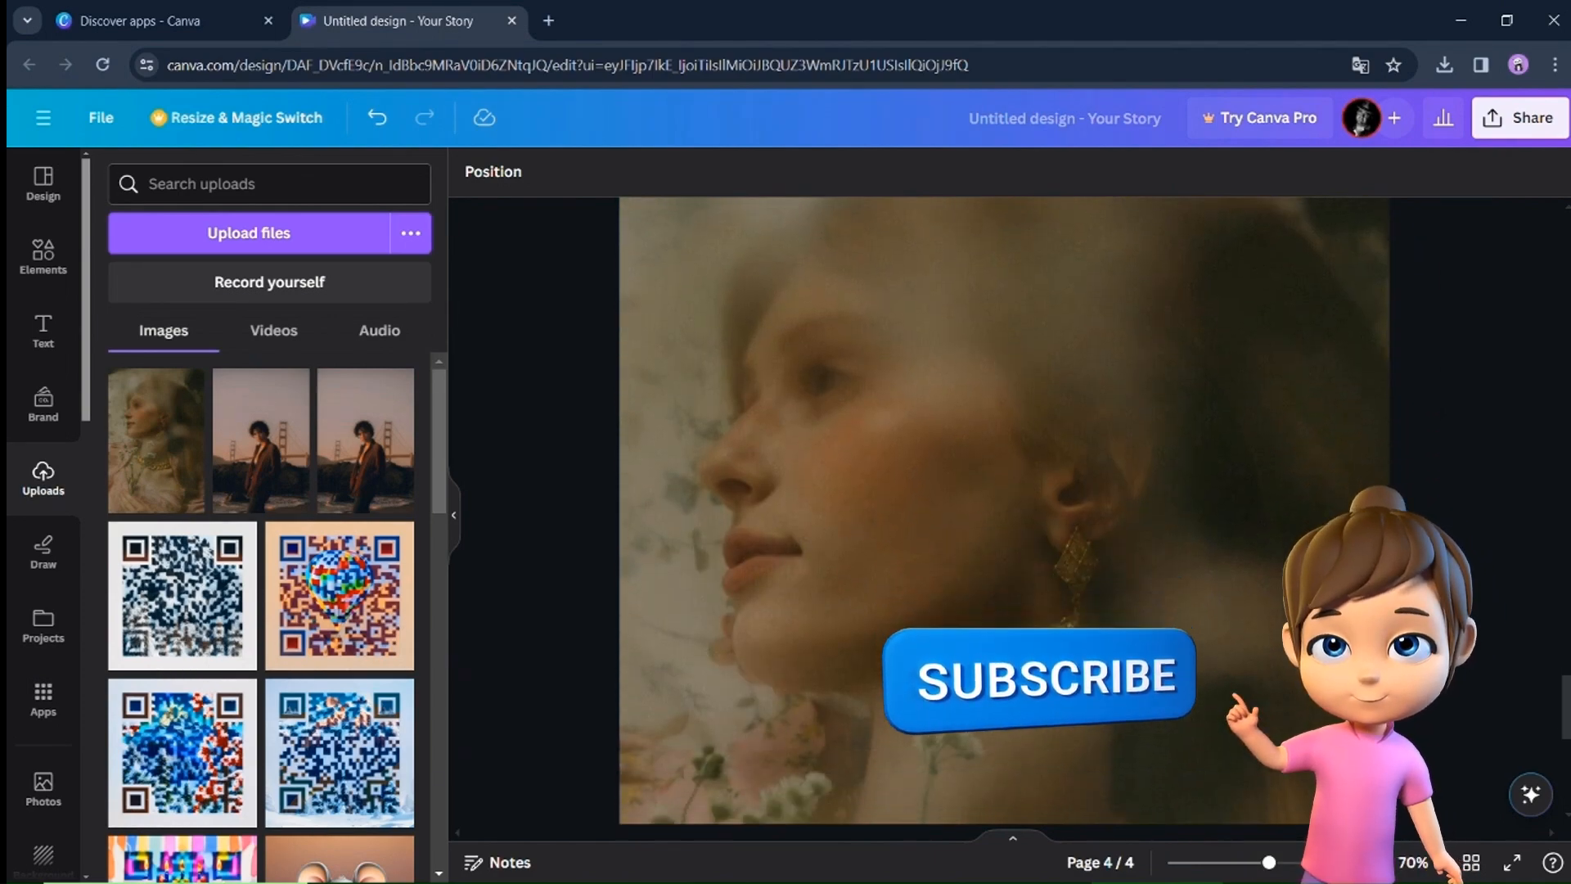
scroll(1309, 833, "down", 1)
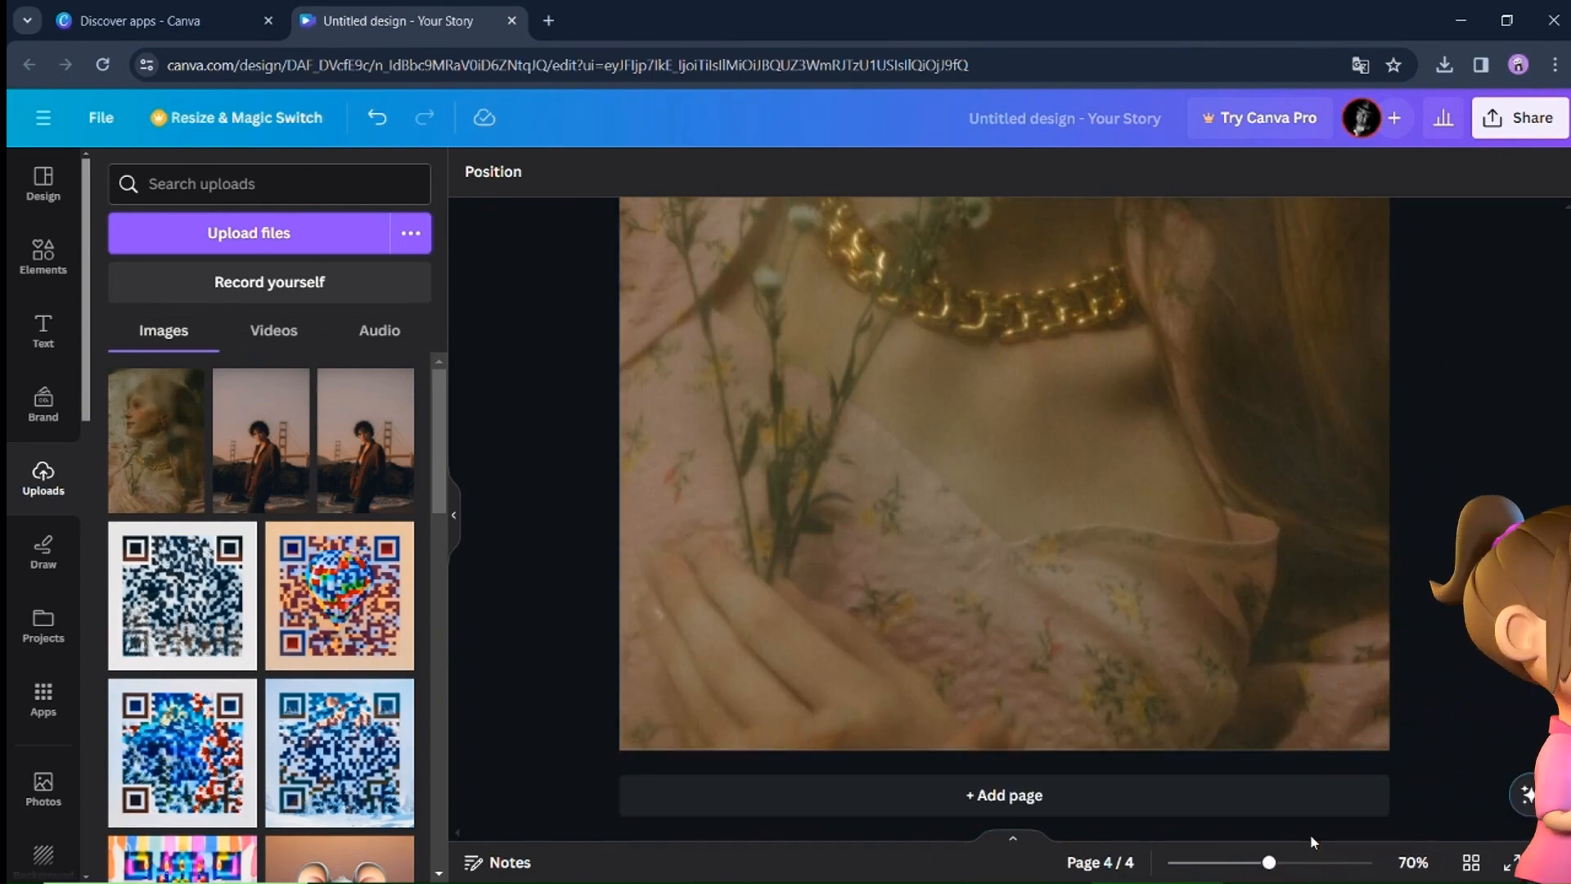
scroll(1309, 833, "up", 1)
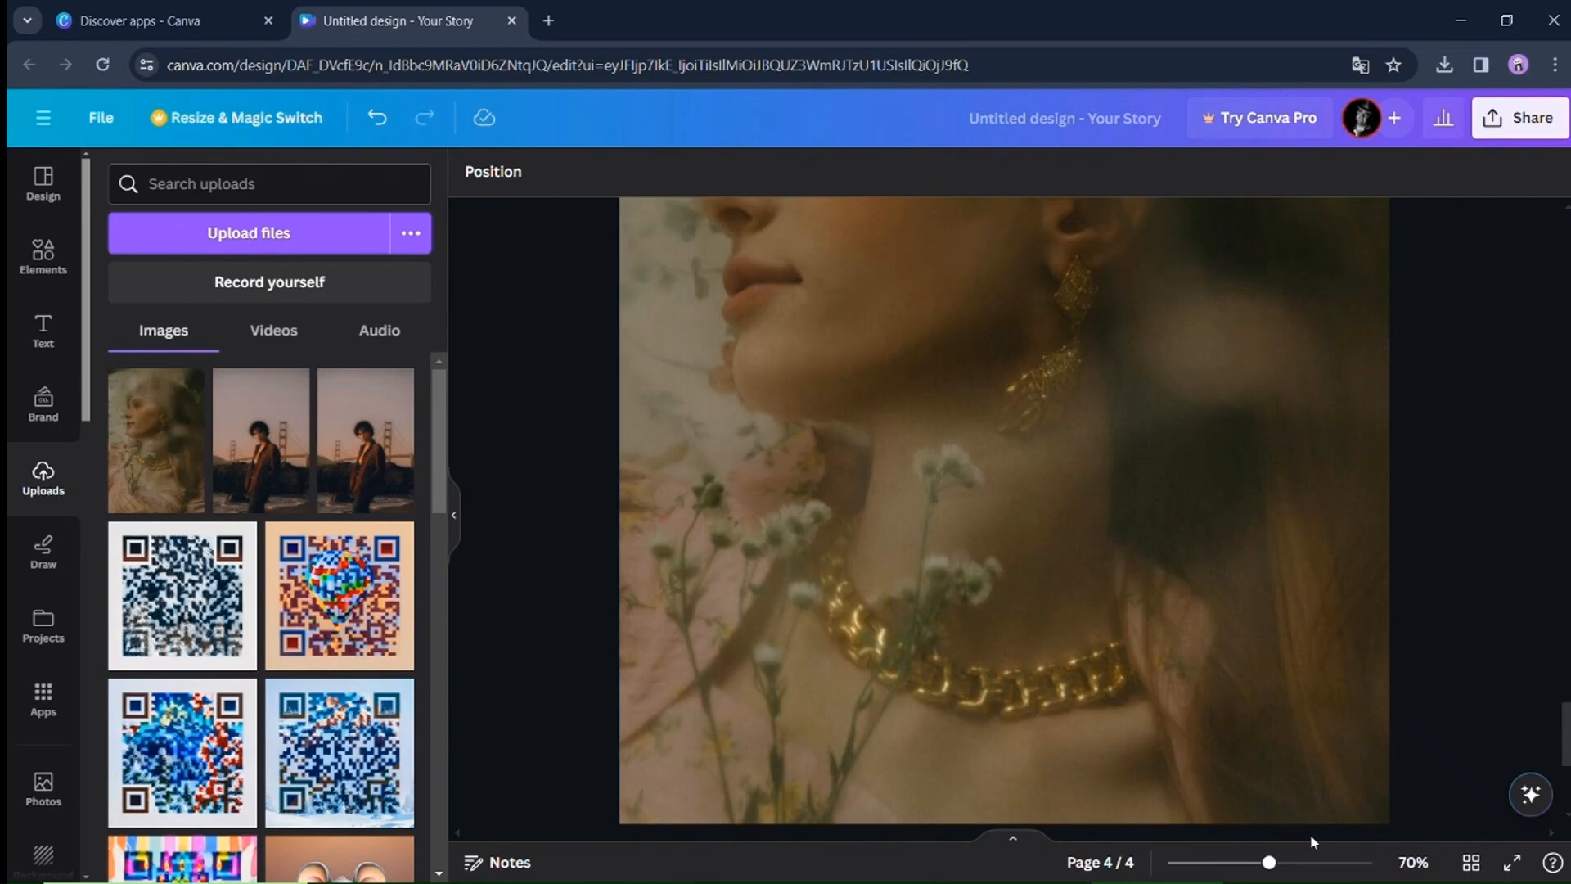
scroll(1309, 833, "up", 10)
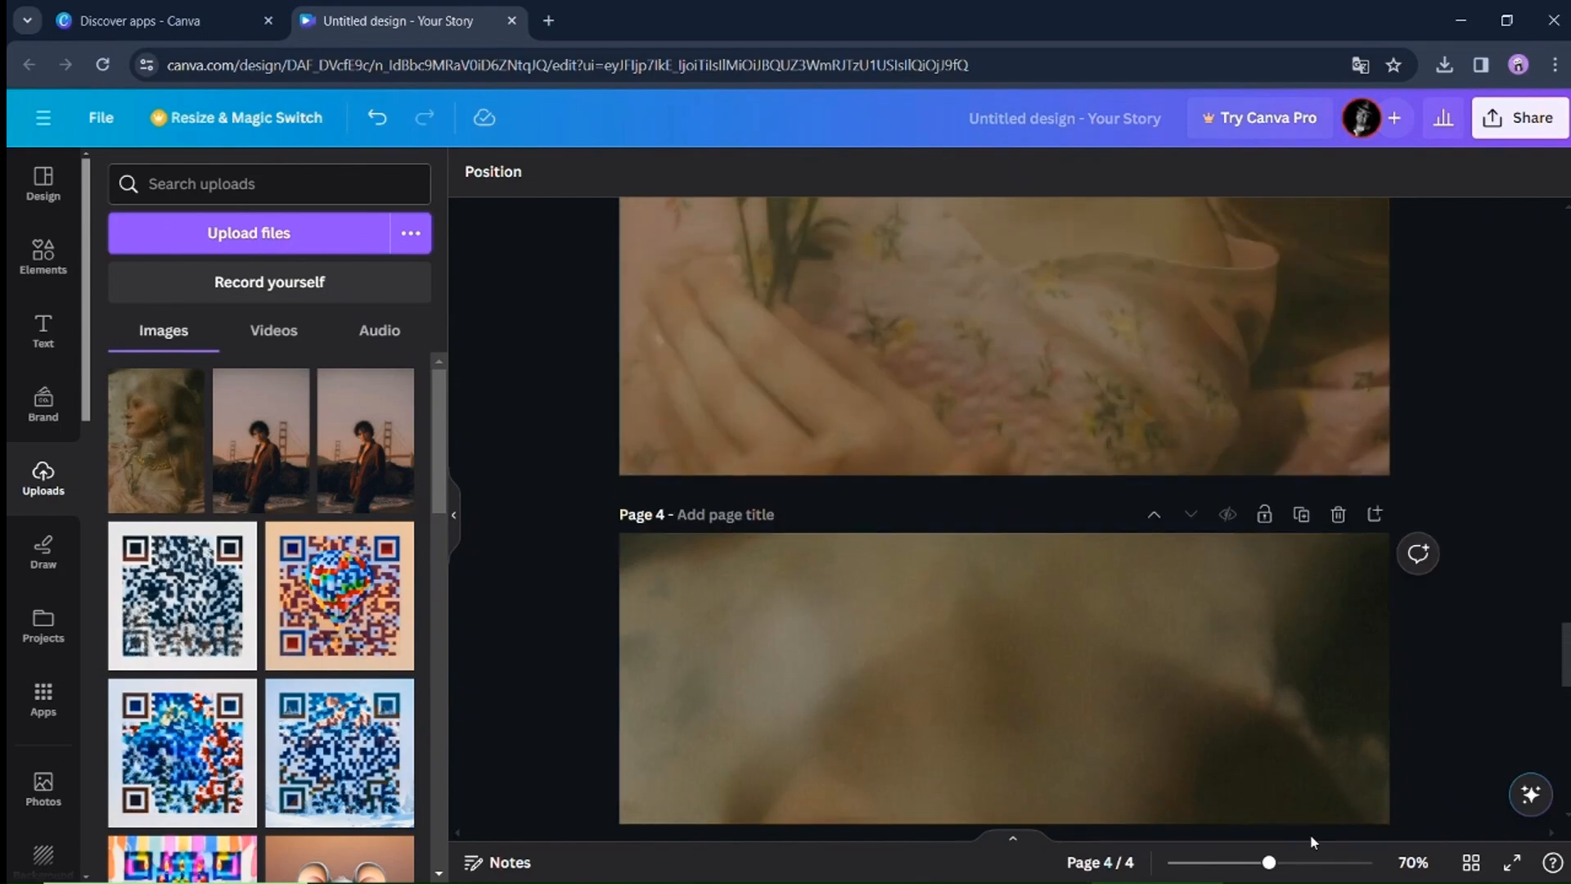
scroll(1309, 833, "up", 1)
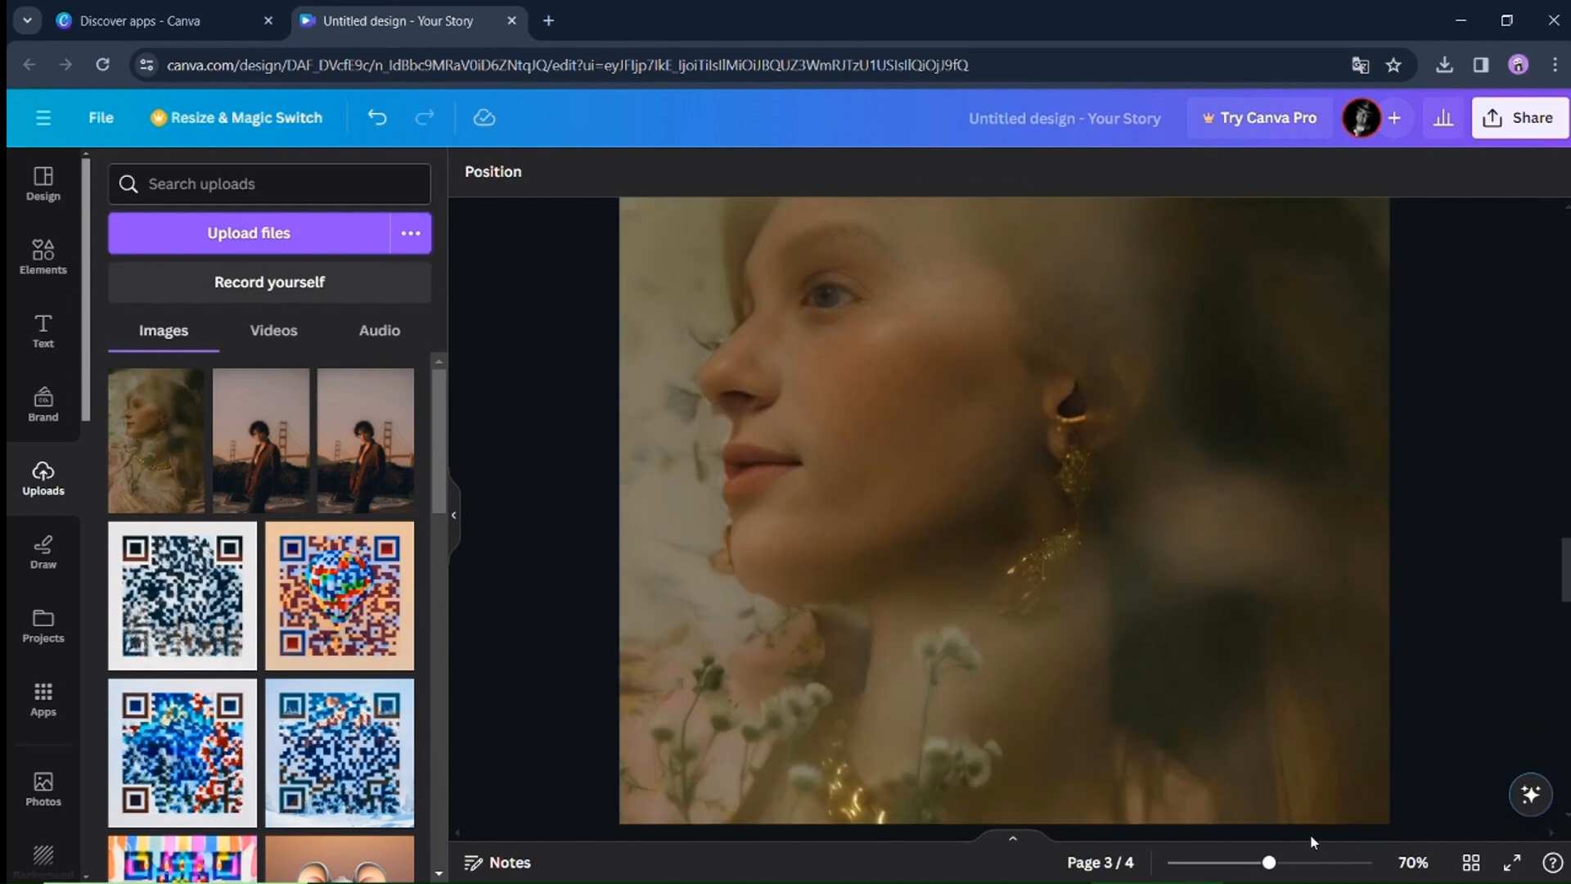
scroll(1308, 841, "down", 2)
scroll(1311, 837, "down", 6)
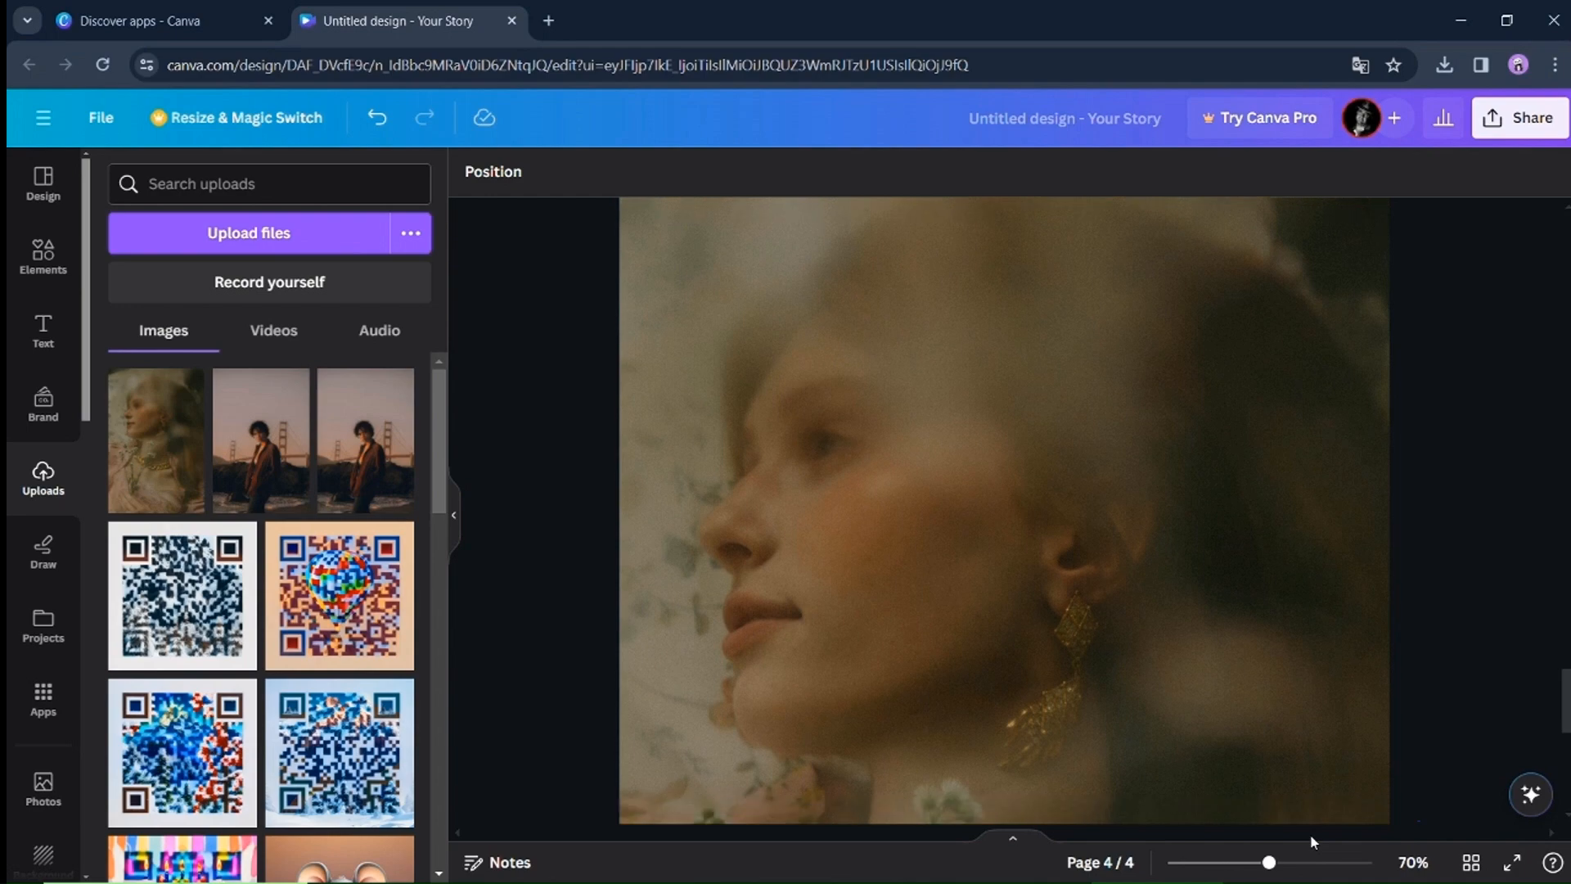
- View all four pages side by side in a grid, then return to the page view and look back through the earlier pages
left_click(1470, 862)
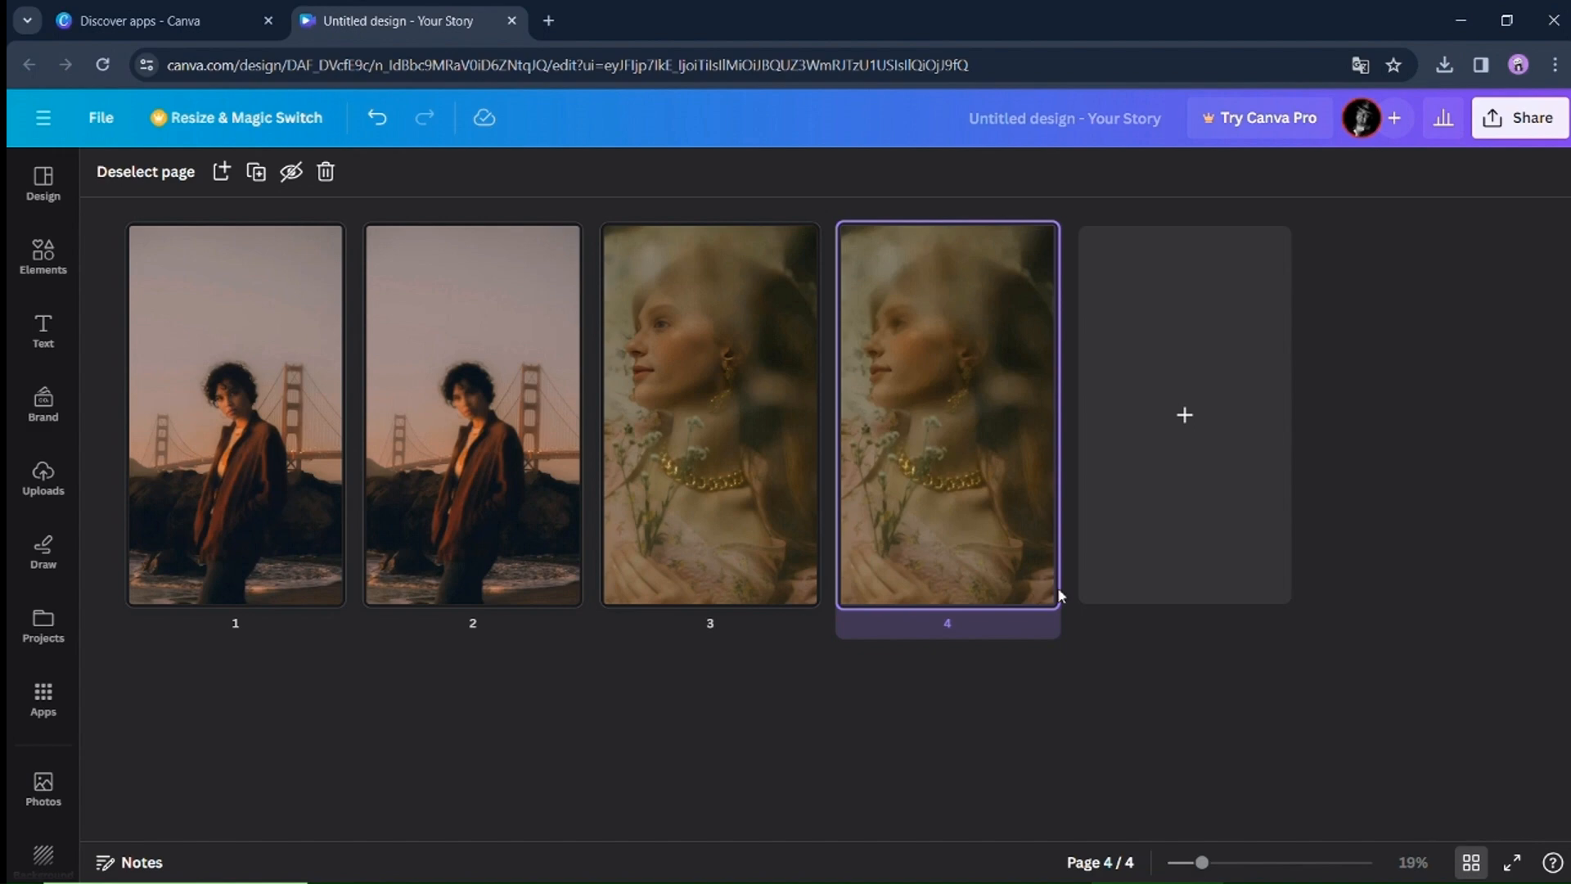
left_click(1461, 869)
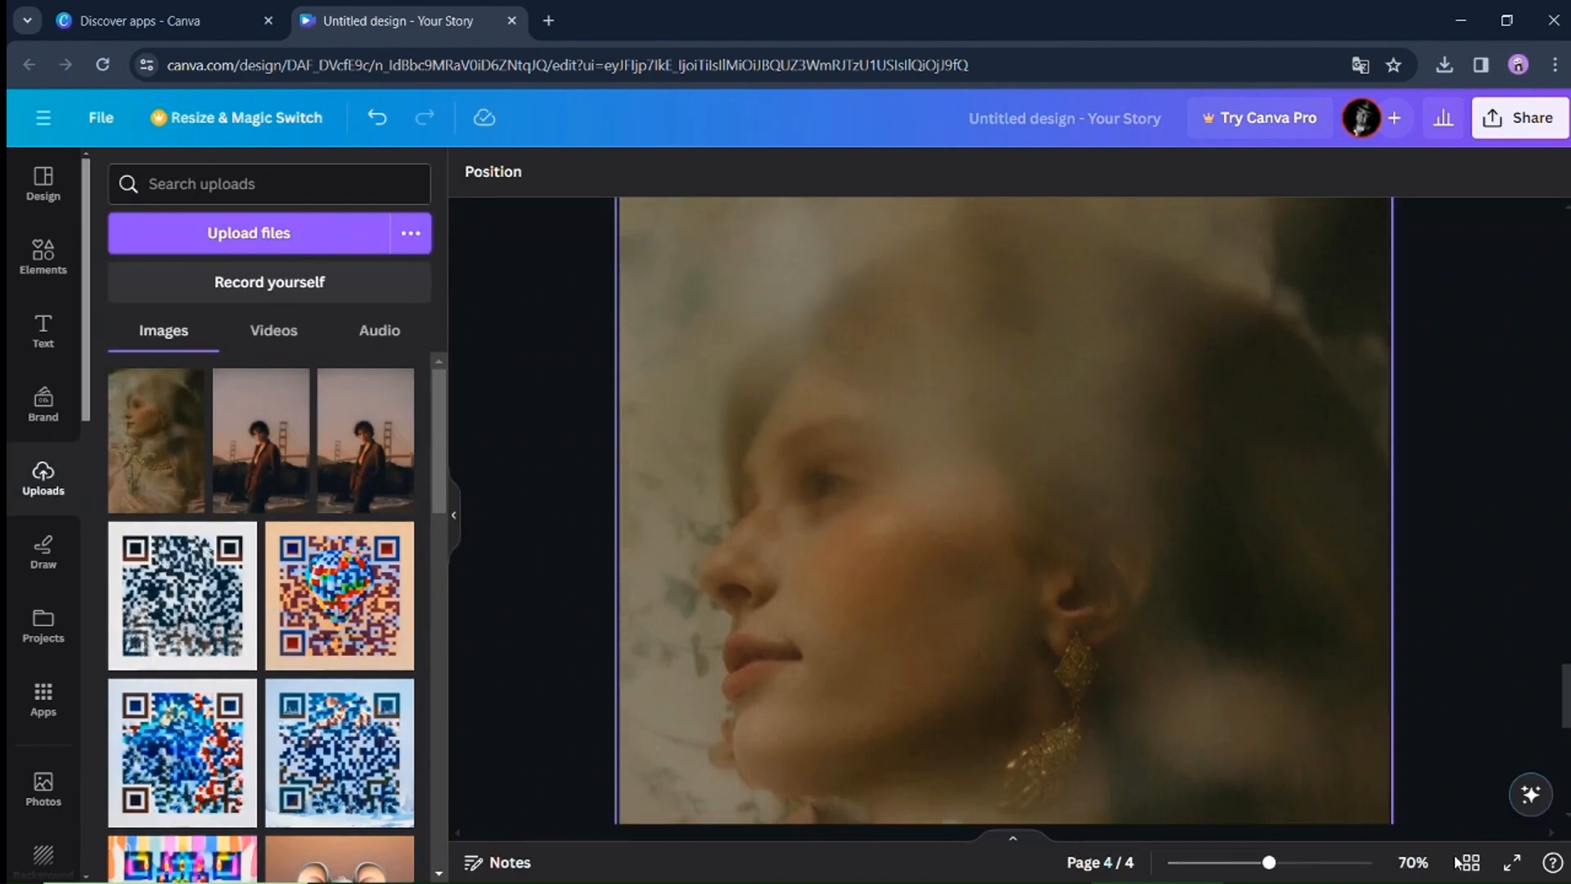
scroll(1457, 864, "up", 8)
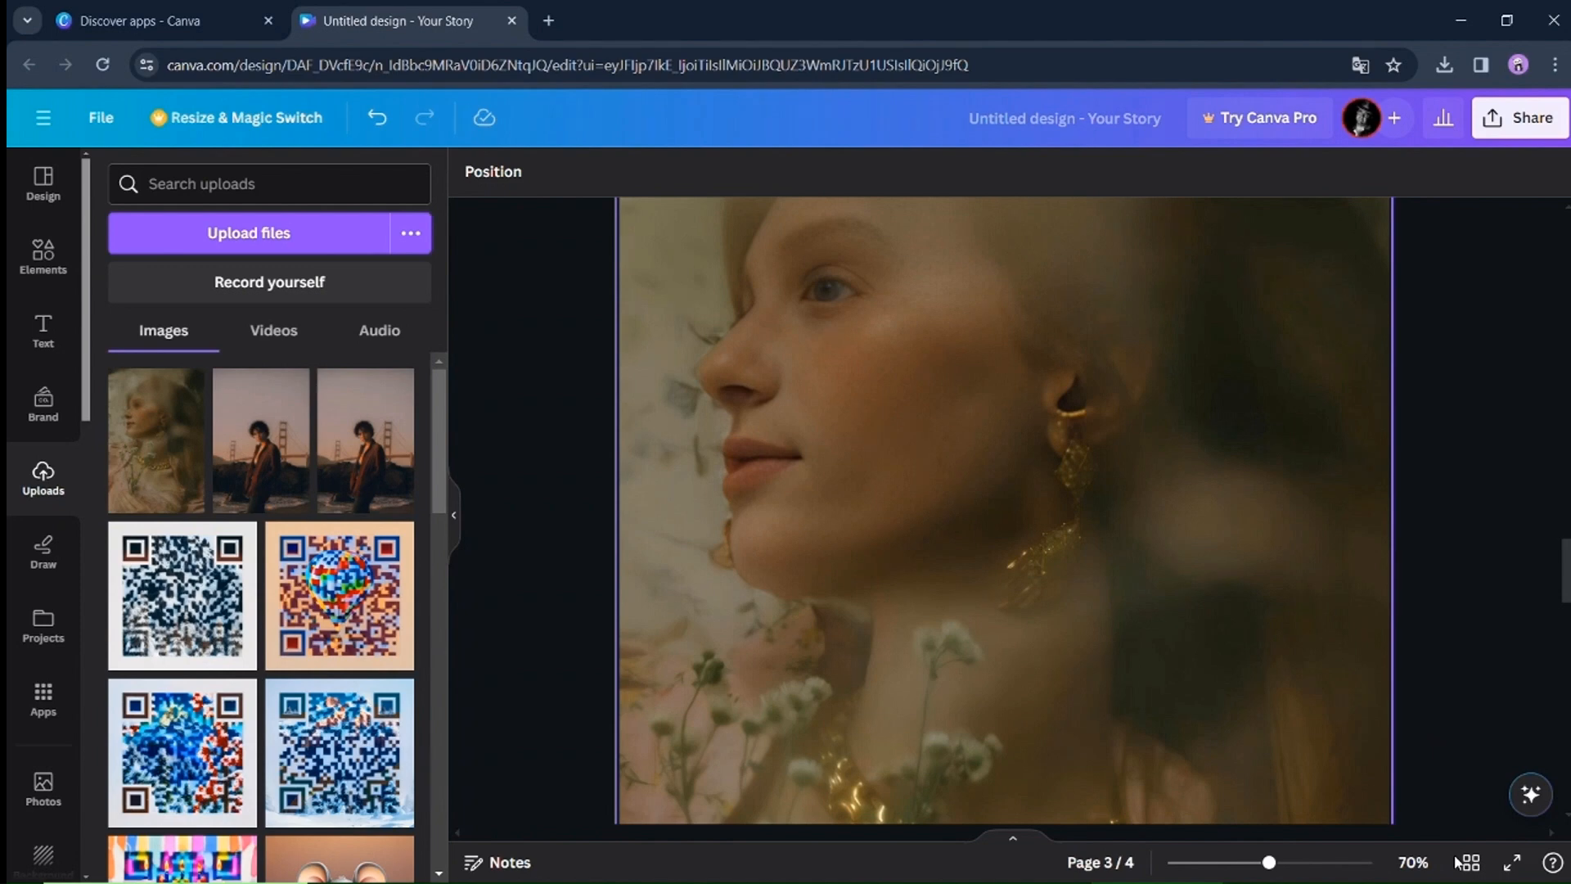
scroll(1457, 863, "up", 3)
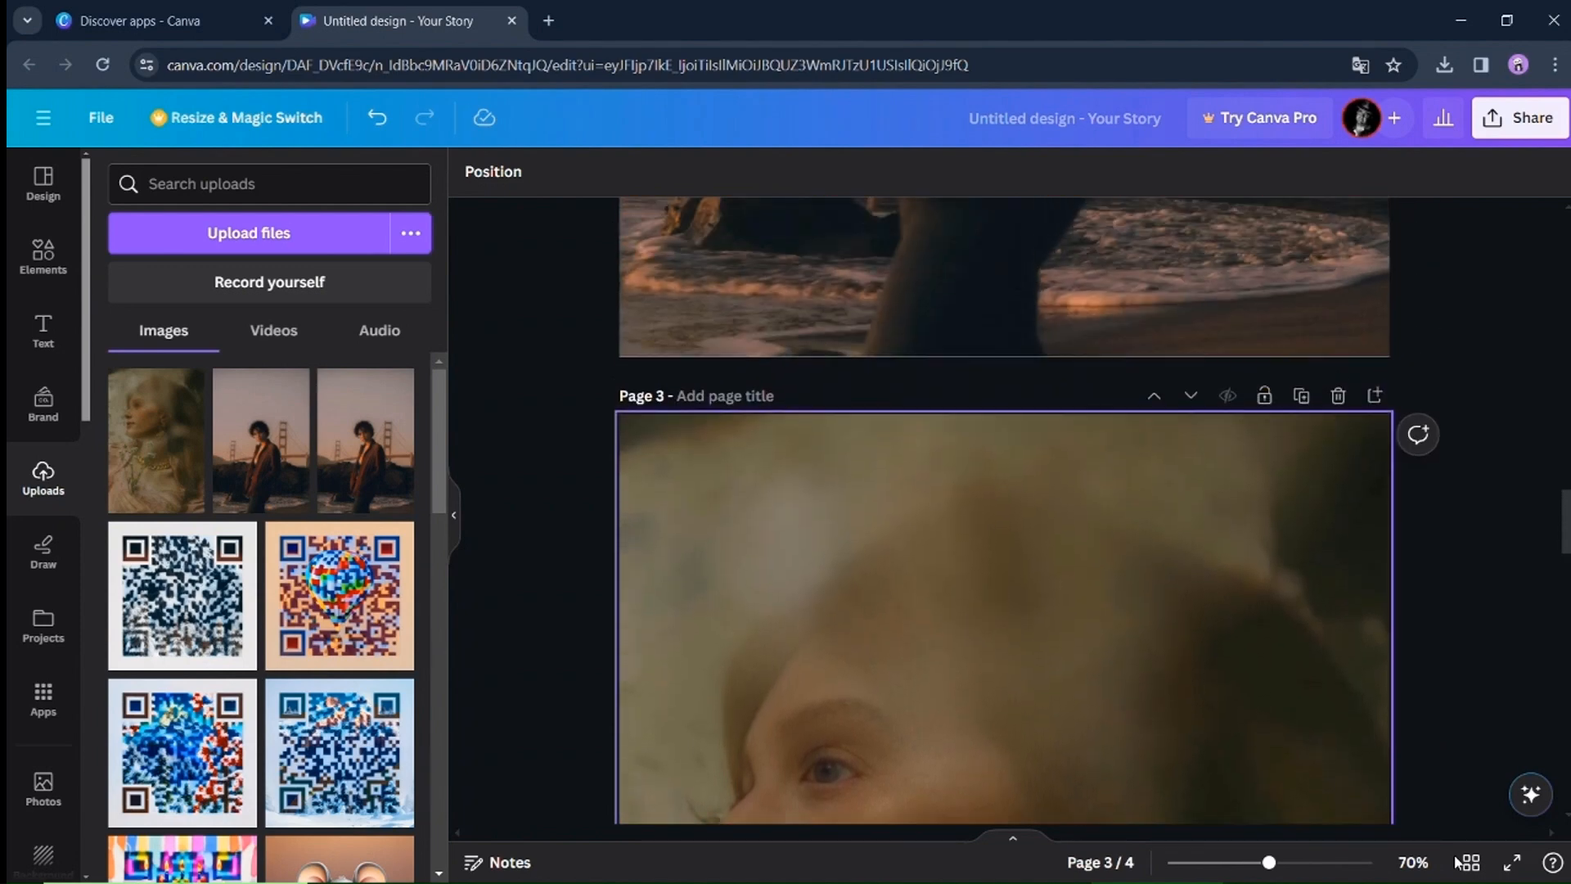
scroll(1457, 863, "up", 5)
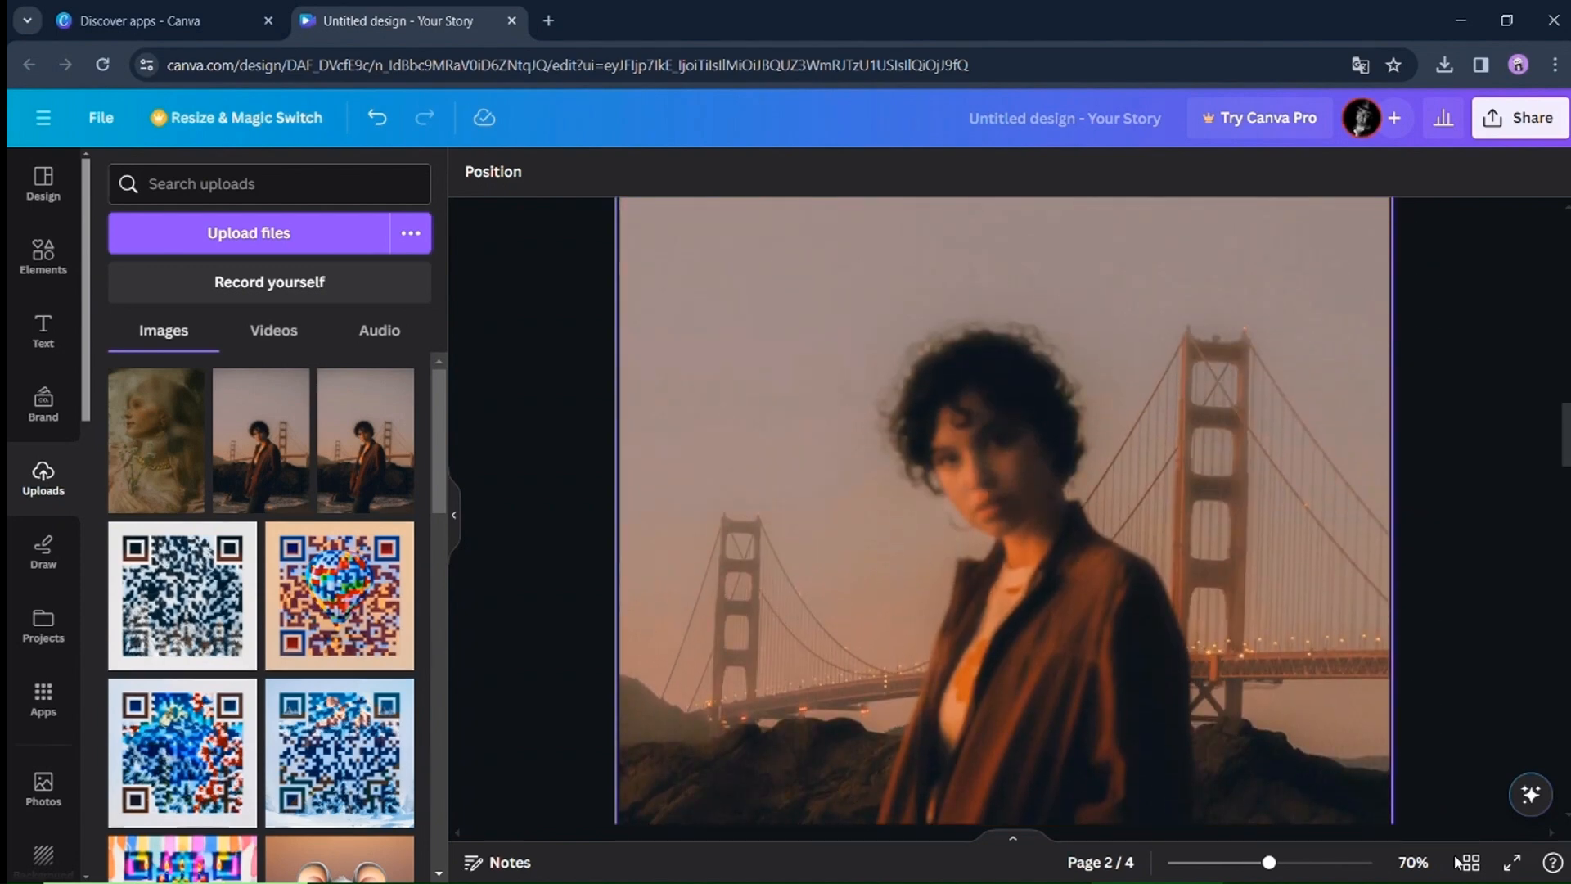
scroll(1457, 863, "up", 8)
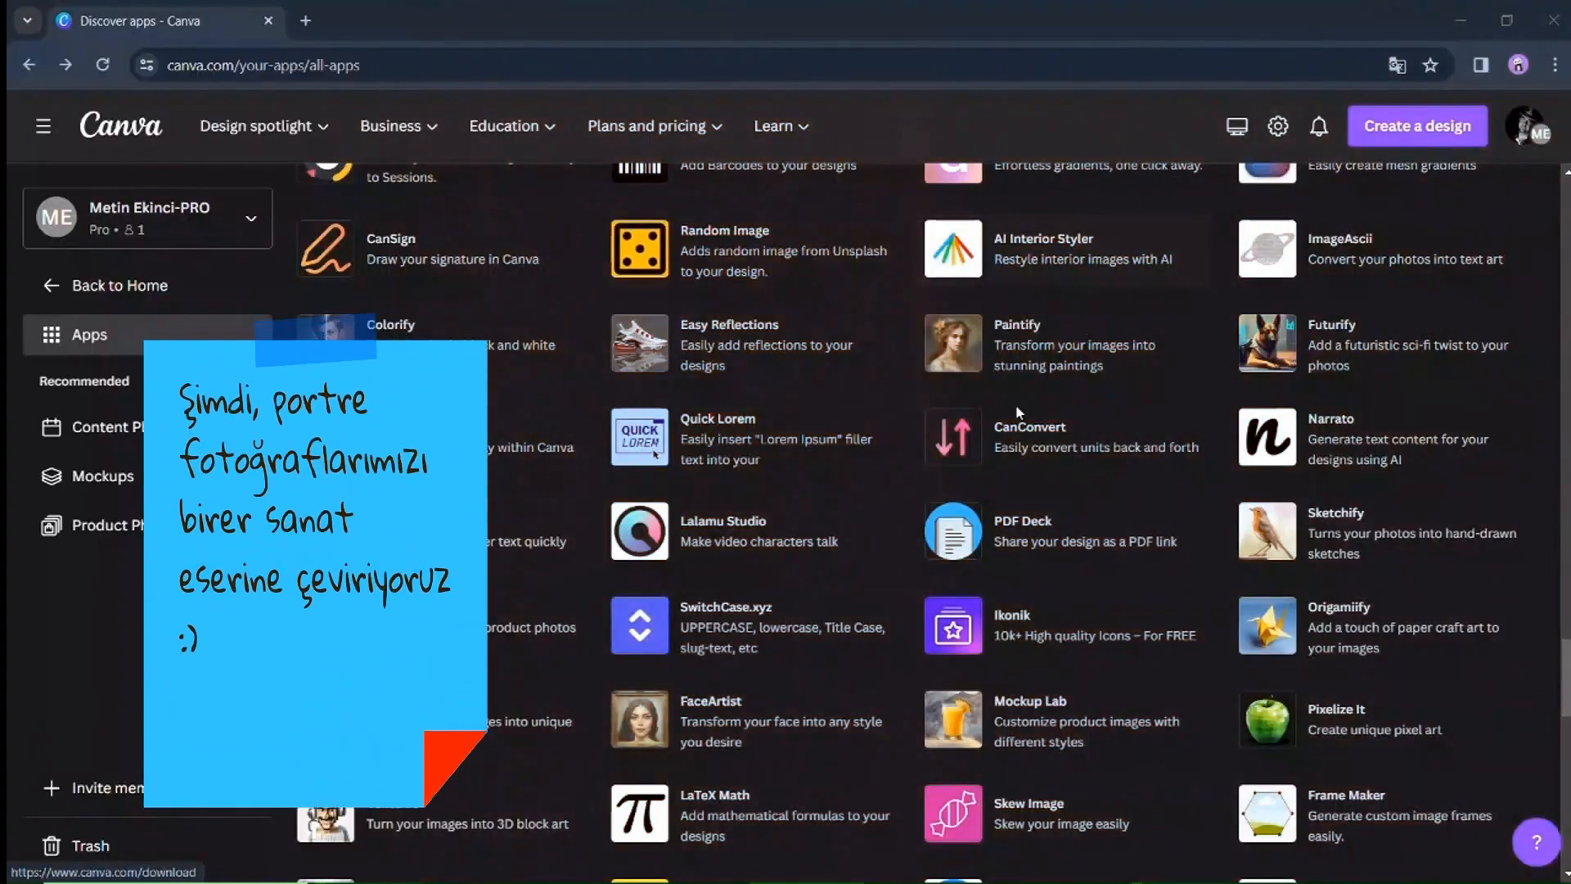
- Open the FaceArtist app's details in the app directory and use it in a new Facebook Post (Landscape) design
left_click(783, 720)
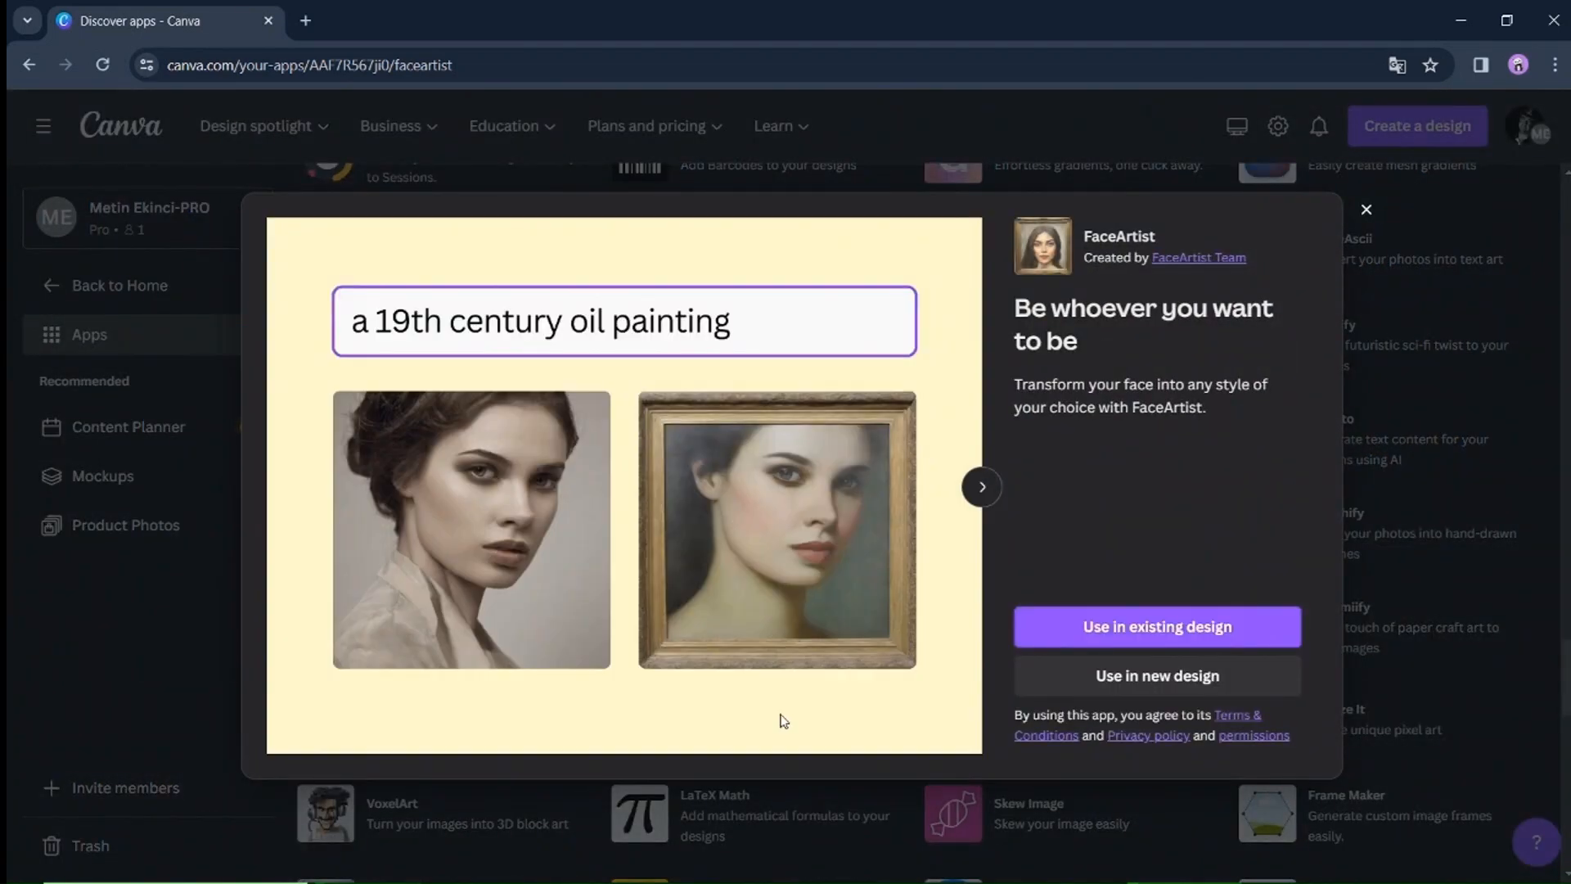
left_click(988, 481)
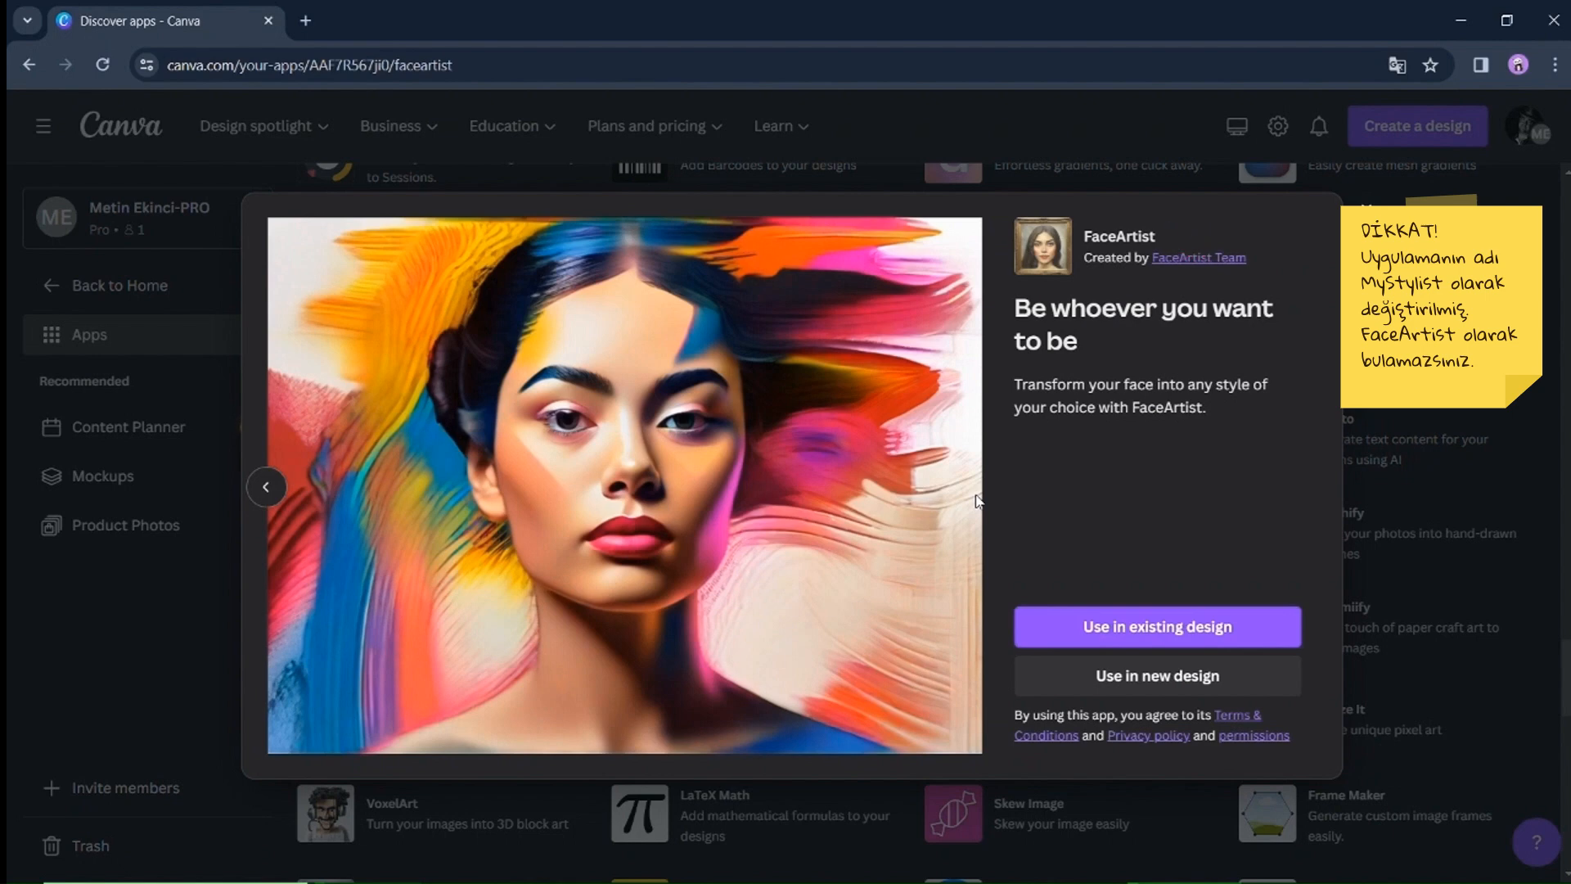
left_click(1130, 622)
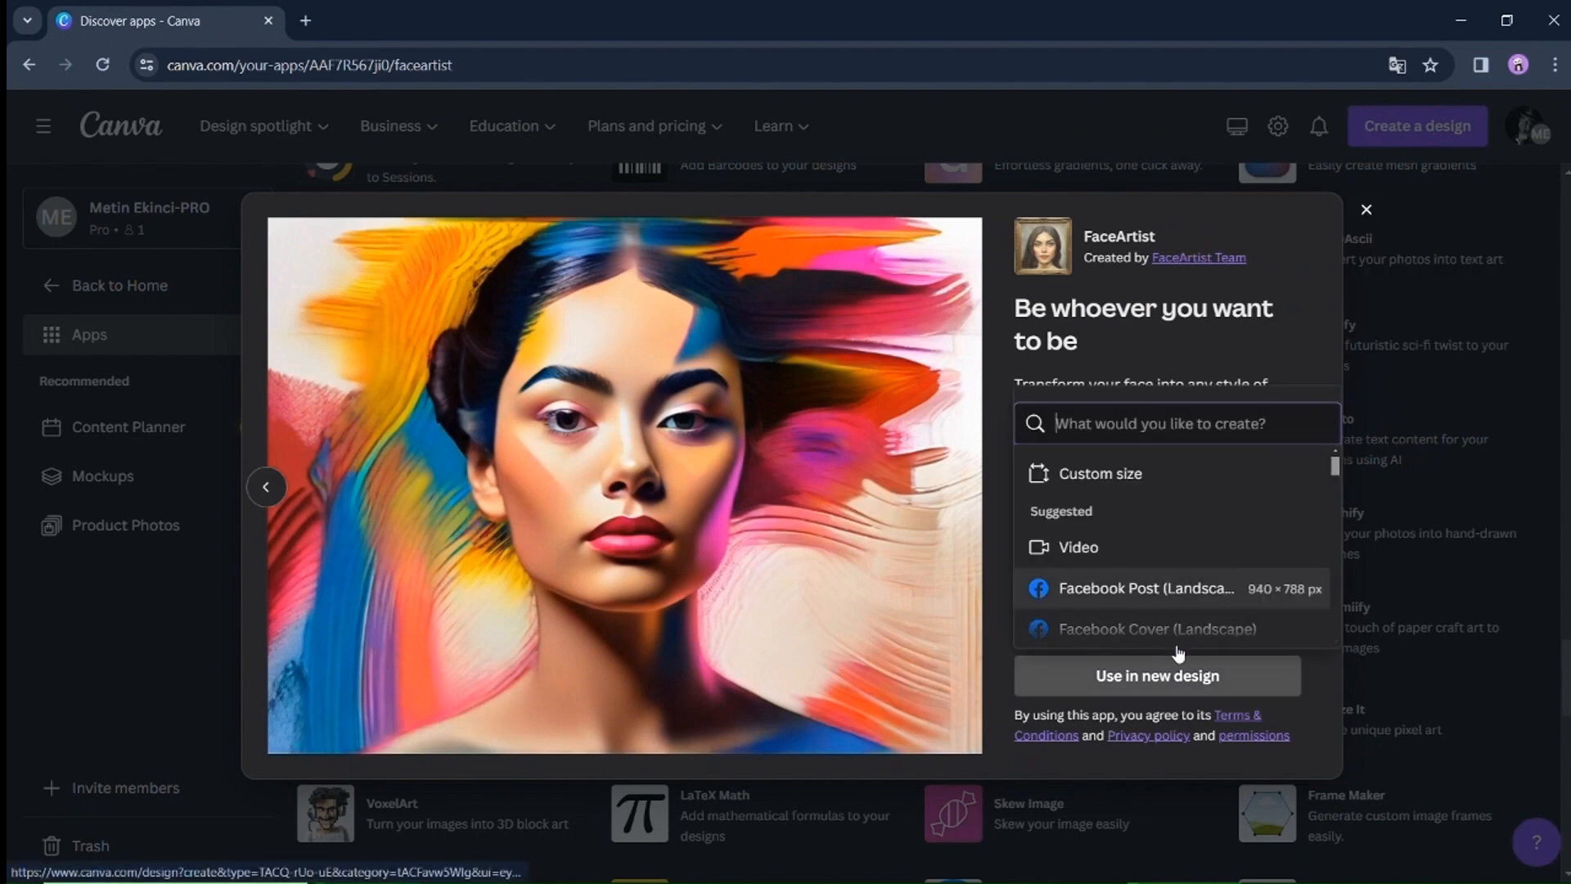
left_click(1182, 589)
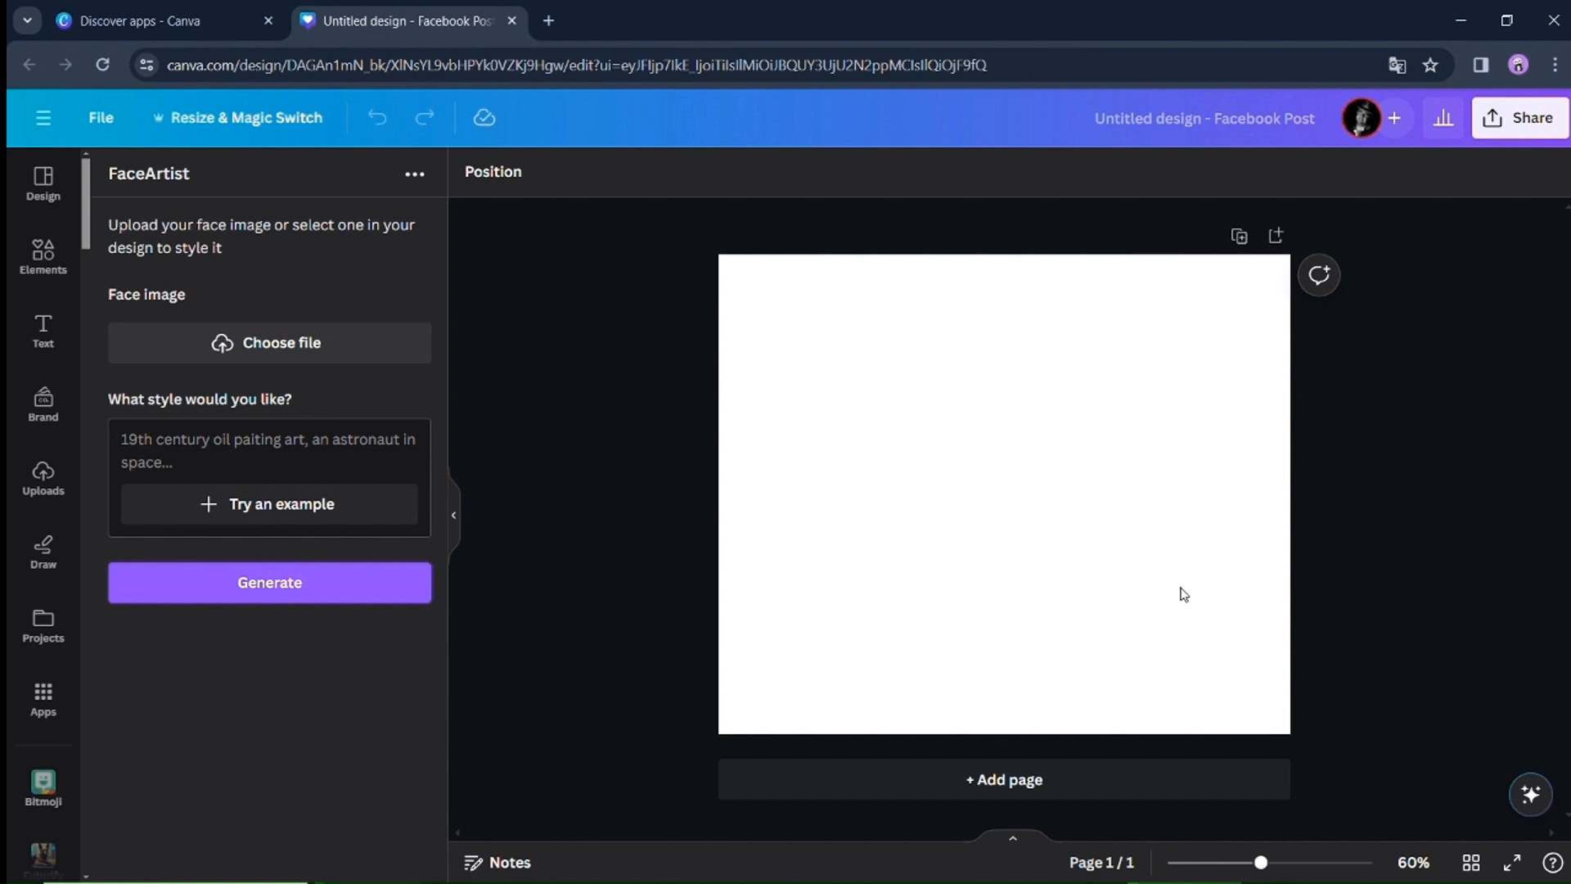
- Load pexels-high-rollick-studio-17437096 as the face image and generate it with the example style "Fine lines and hatching techniques reminiscent of Michelangelo's sketches"
left_click(309, 329)
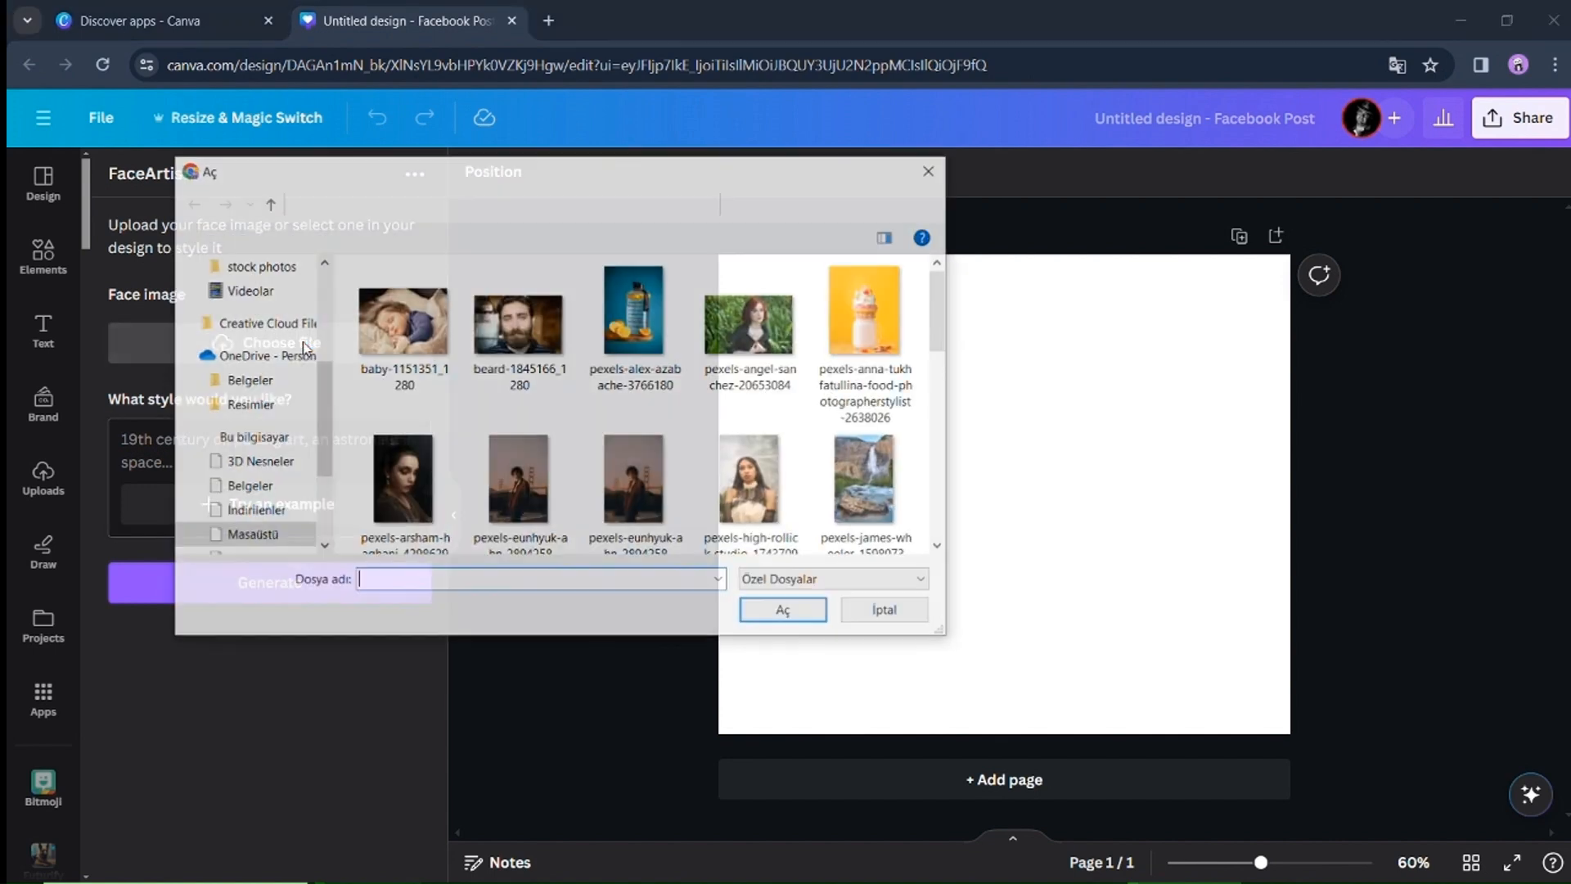
left_click(751, 478)
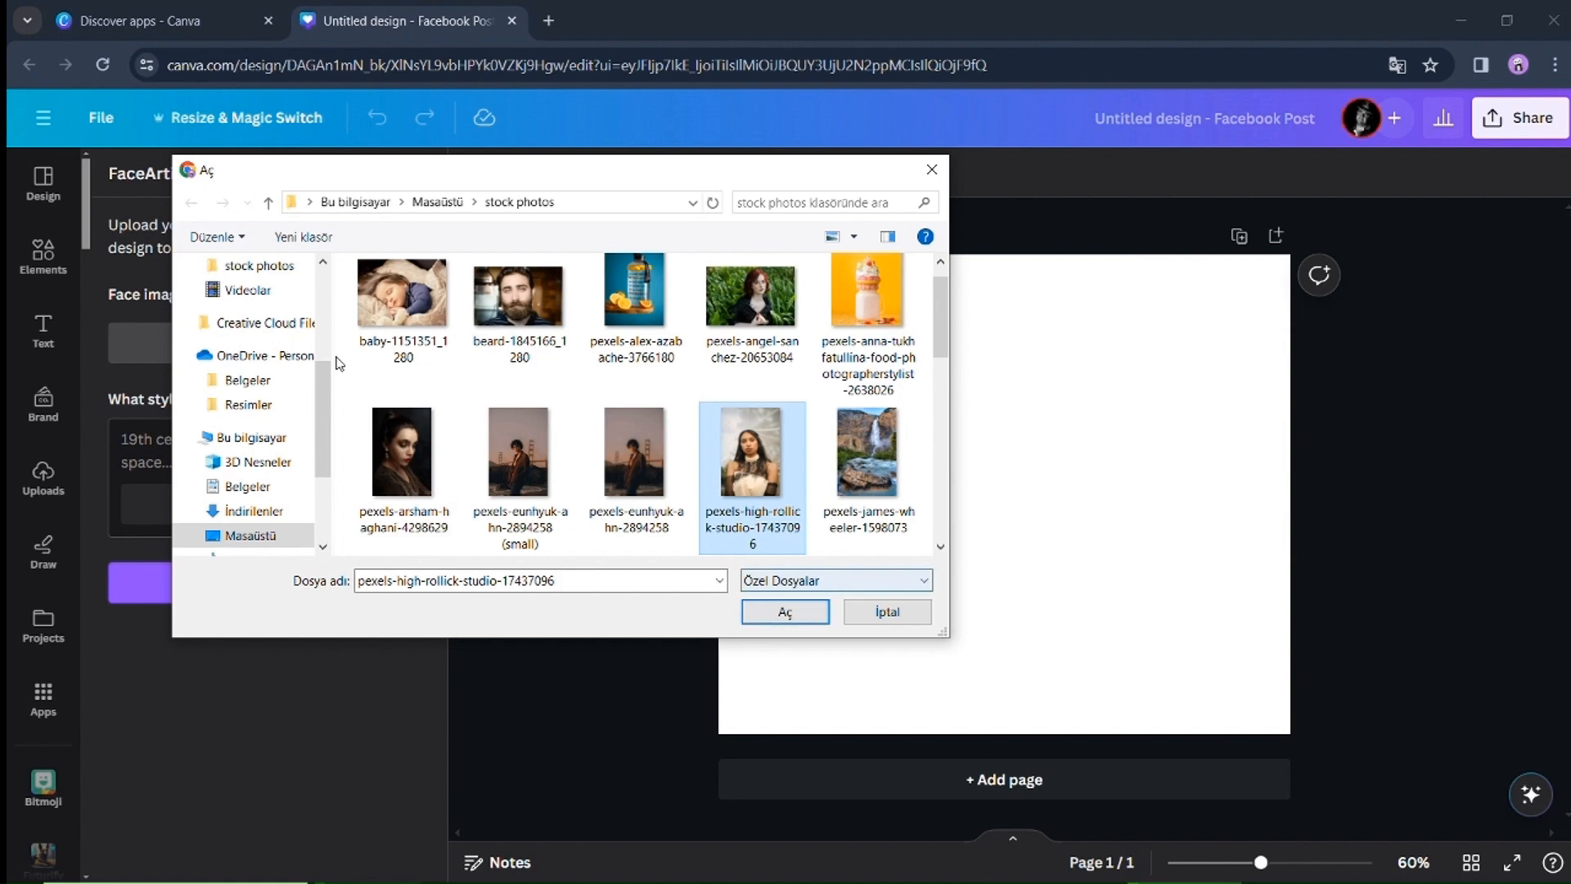
left_click(775, 605)
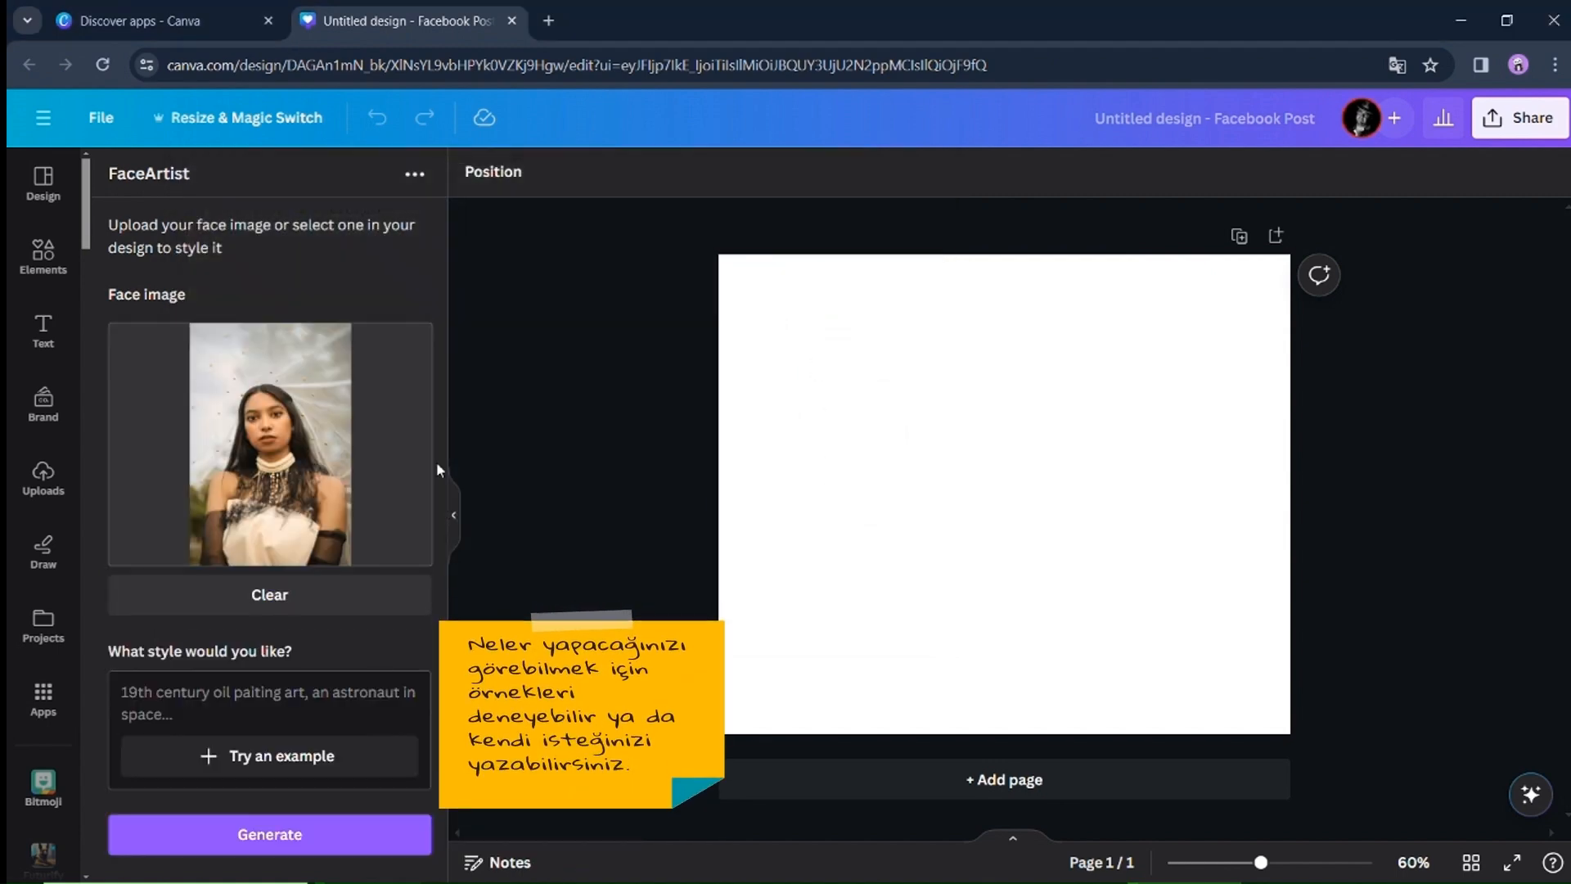
left_click(338, 751)
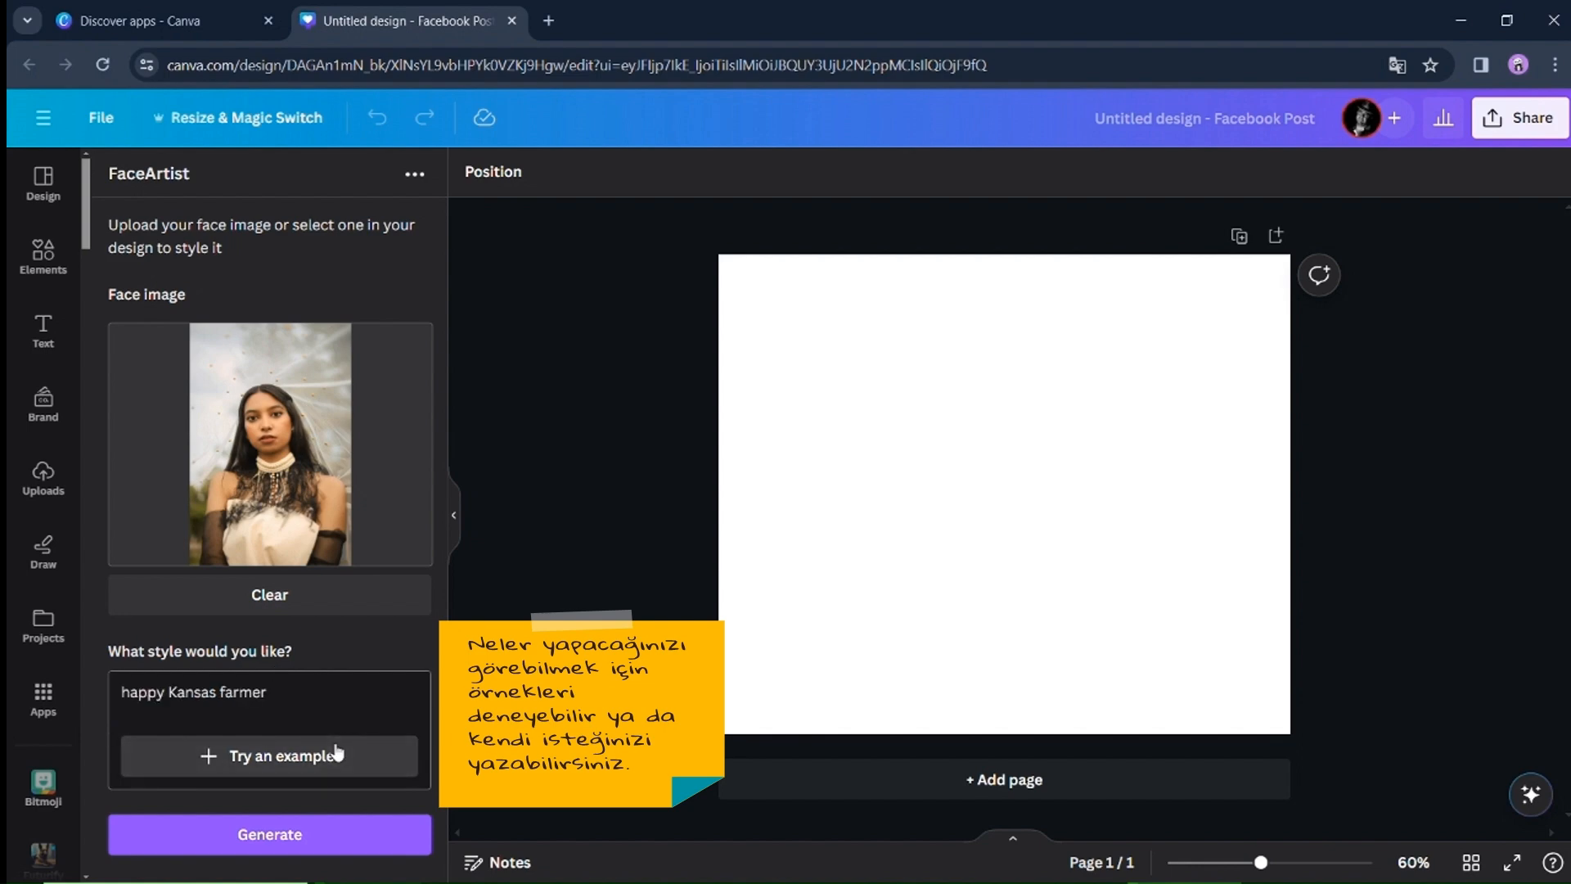
left_click(337, 752)
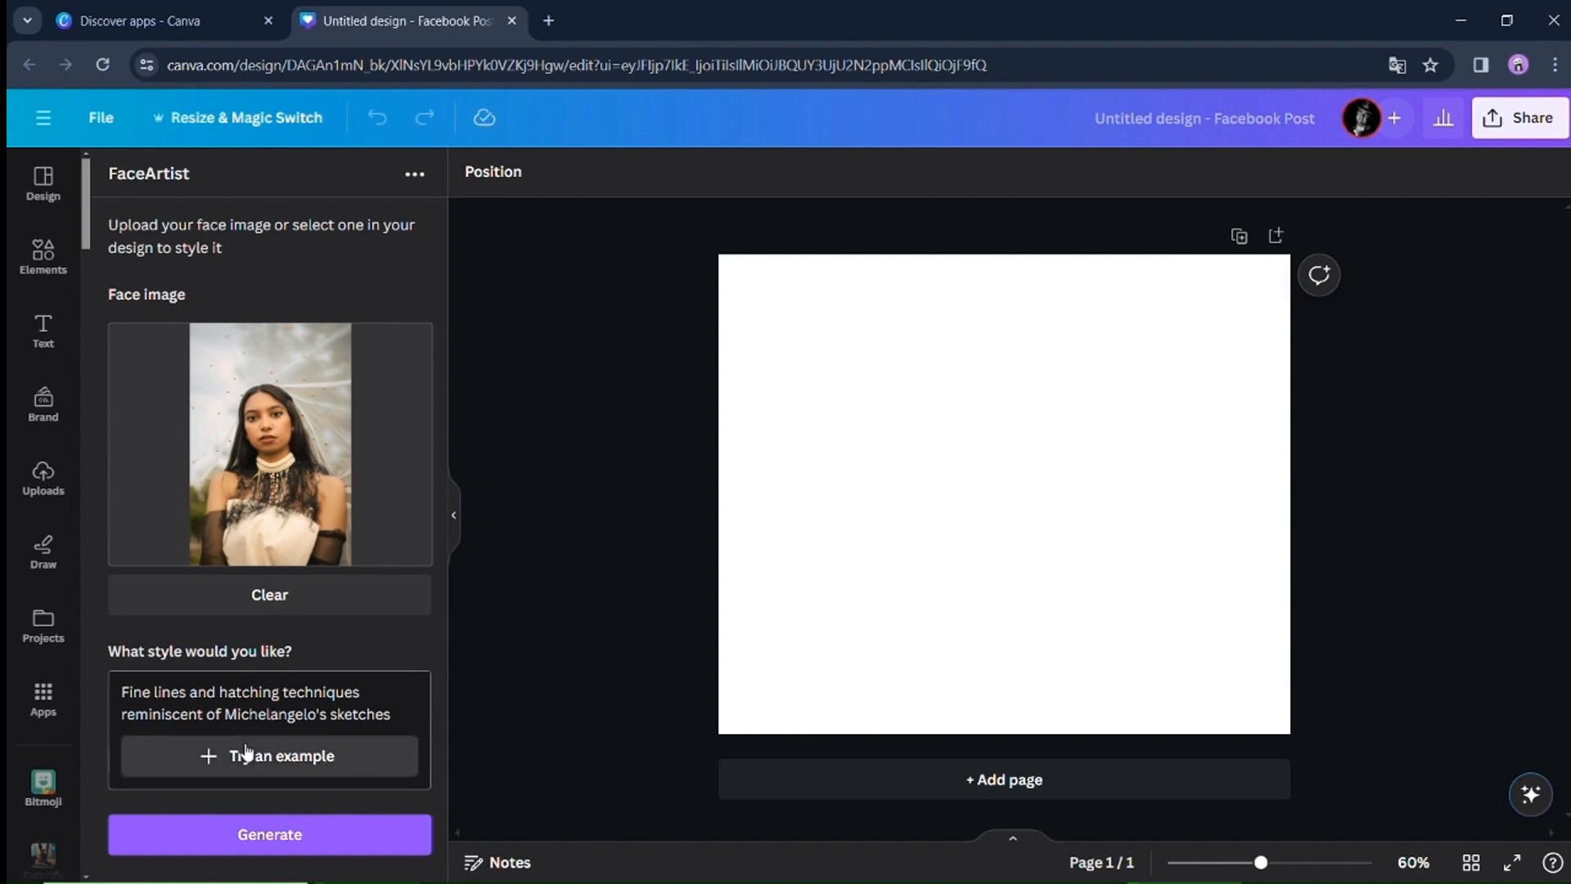
left_click(414, 835)
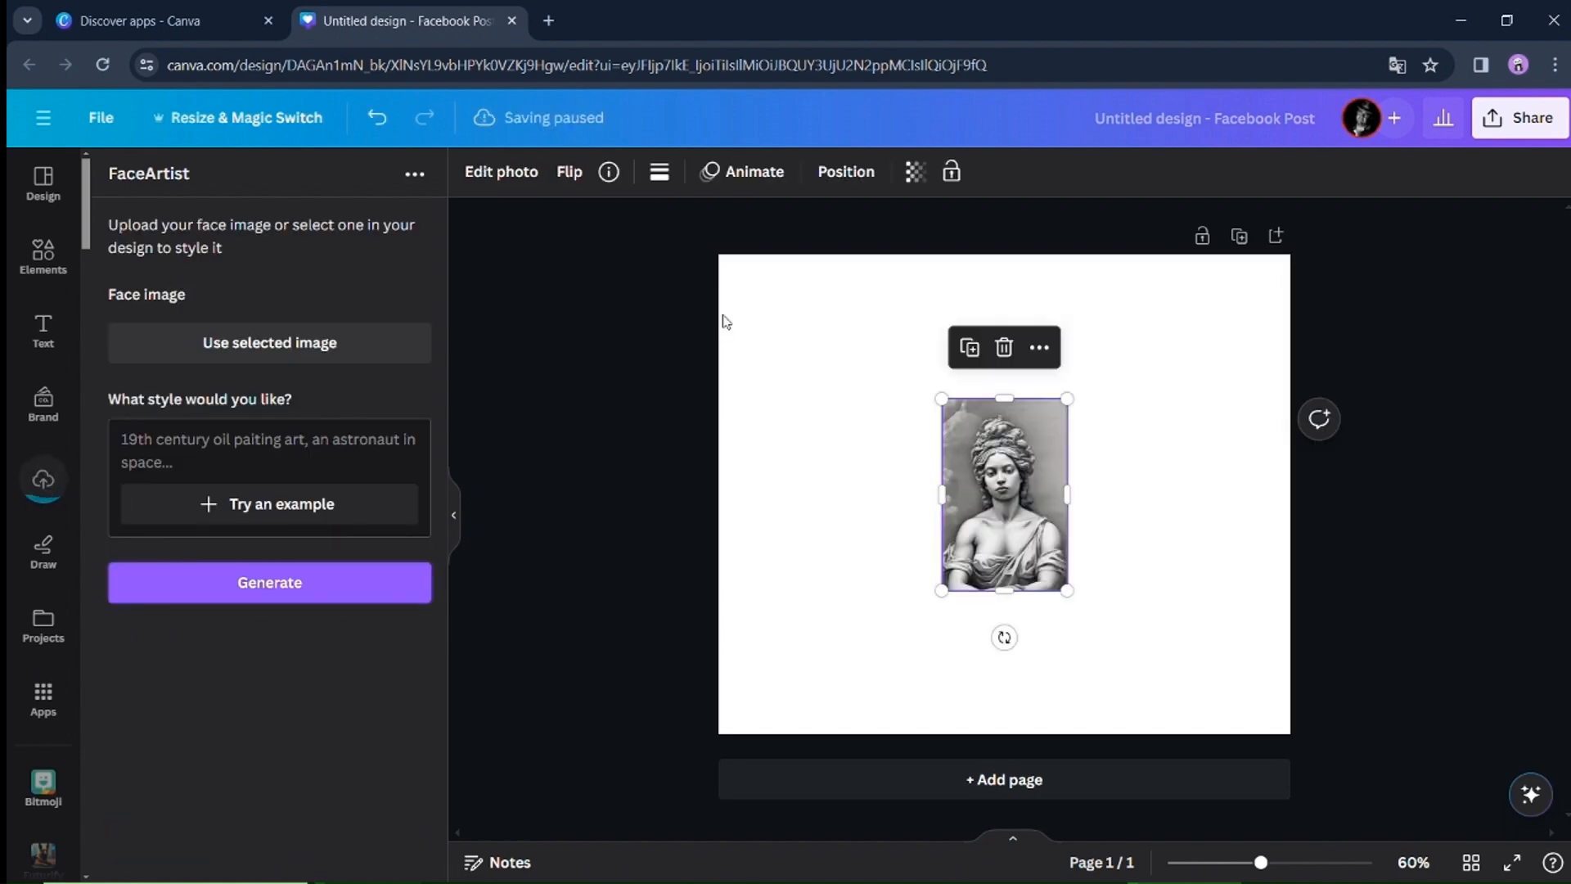
- Enlarge the generated sketch-style portrait on page 1 to nearly the full page height and deselect it
left_click_drag(1066, 590, 1150, 719)
left_click_drag(941, 398, 867, 281)
left_click(1150, 748)
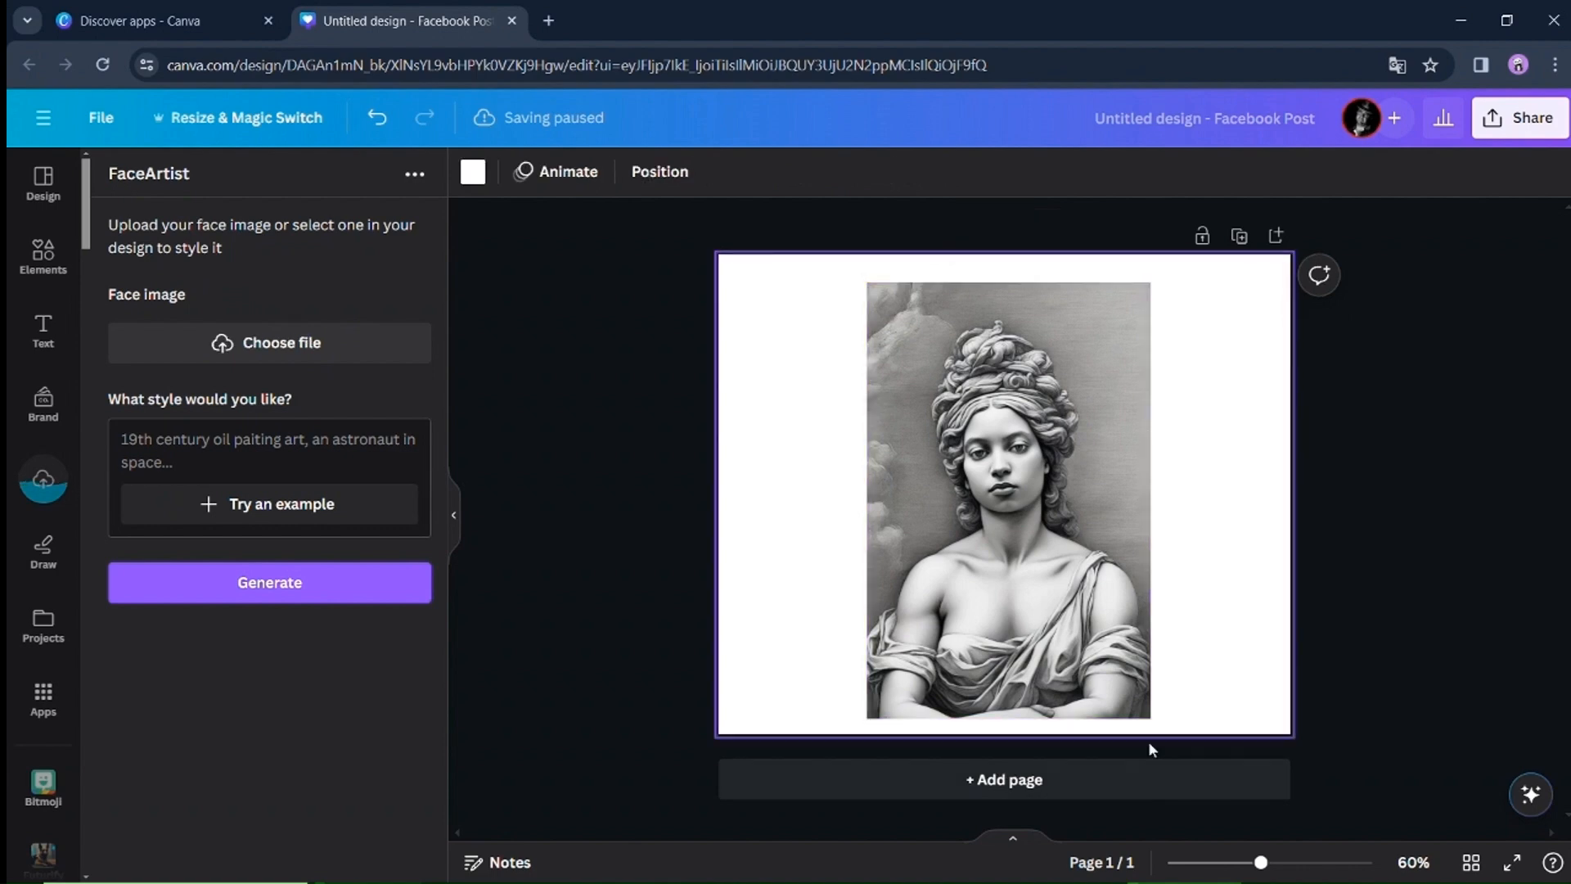
- Add a second page and place a generated sketch-style portrait on it
left_click(1027, 782)
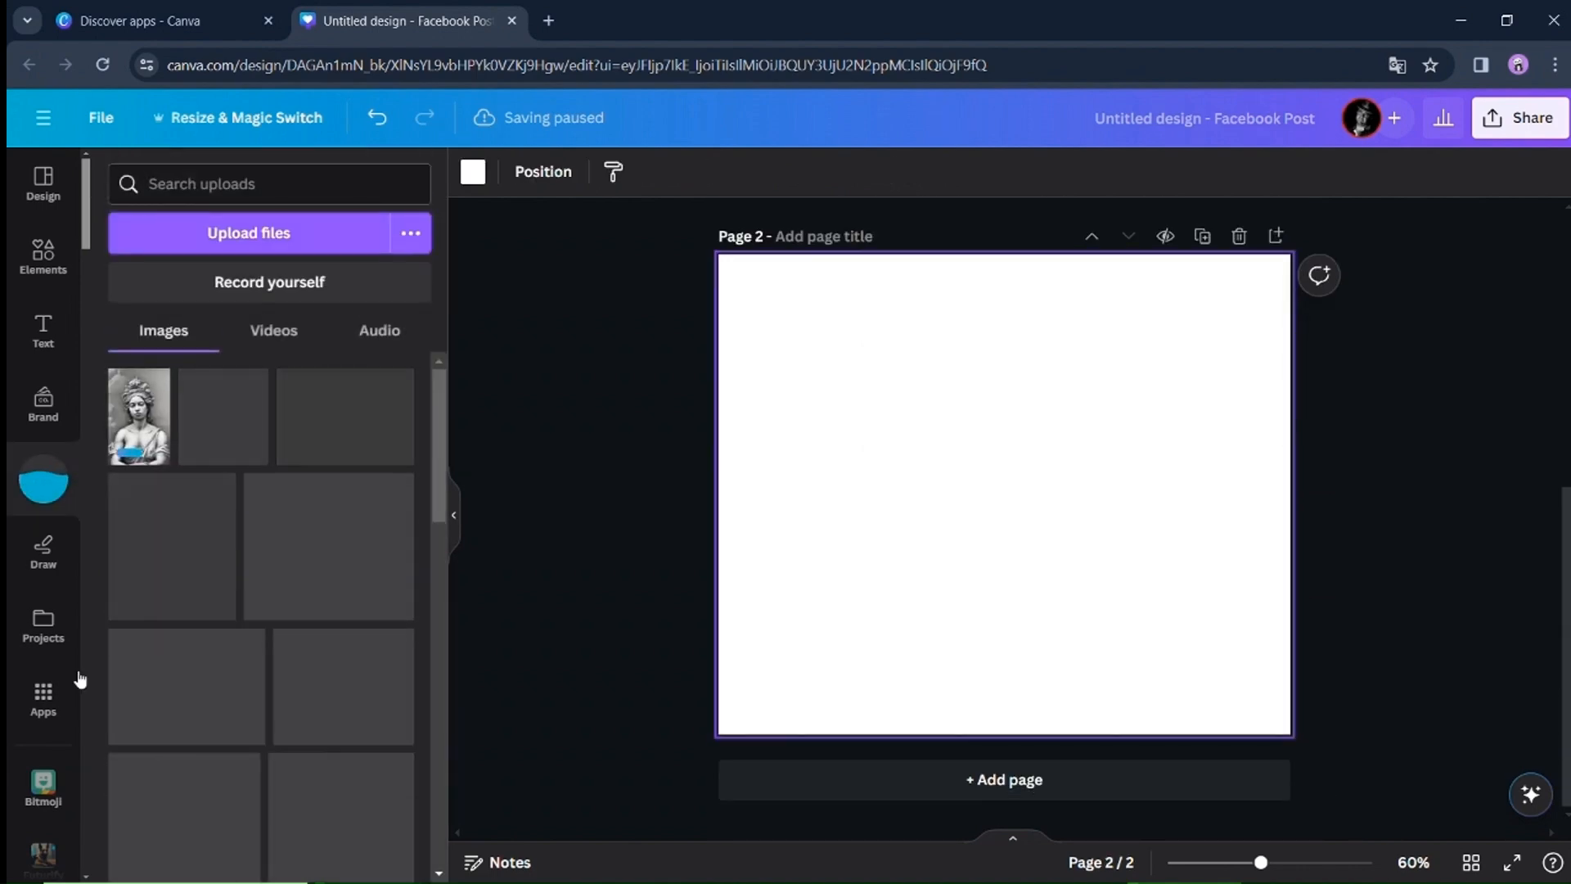
left_click(128, 403)
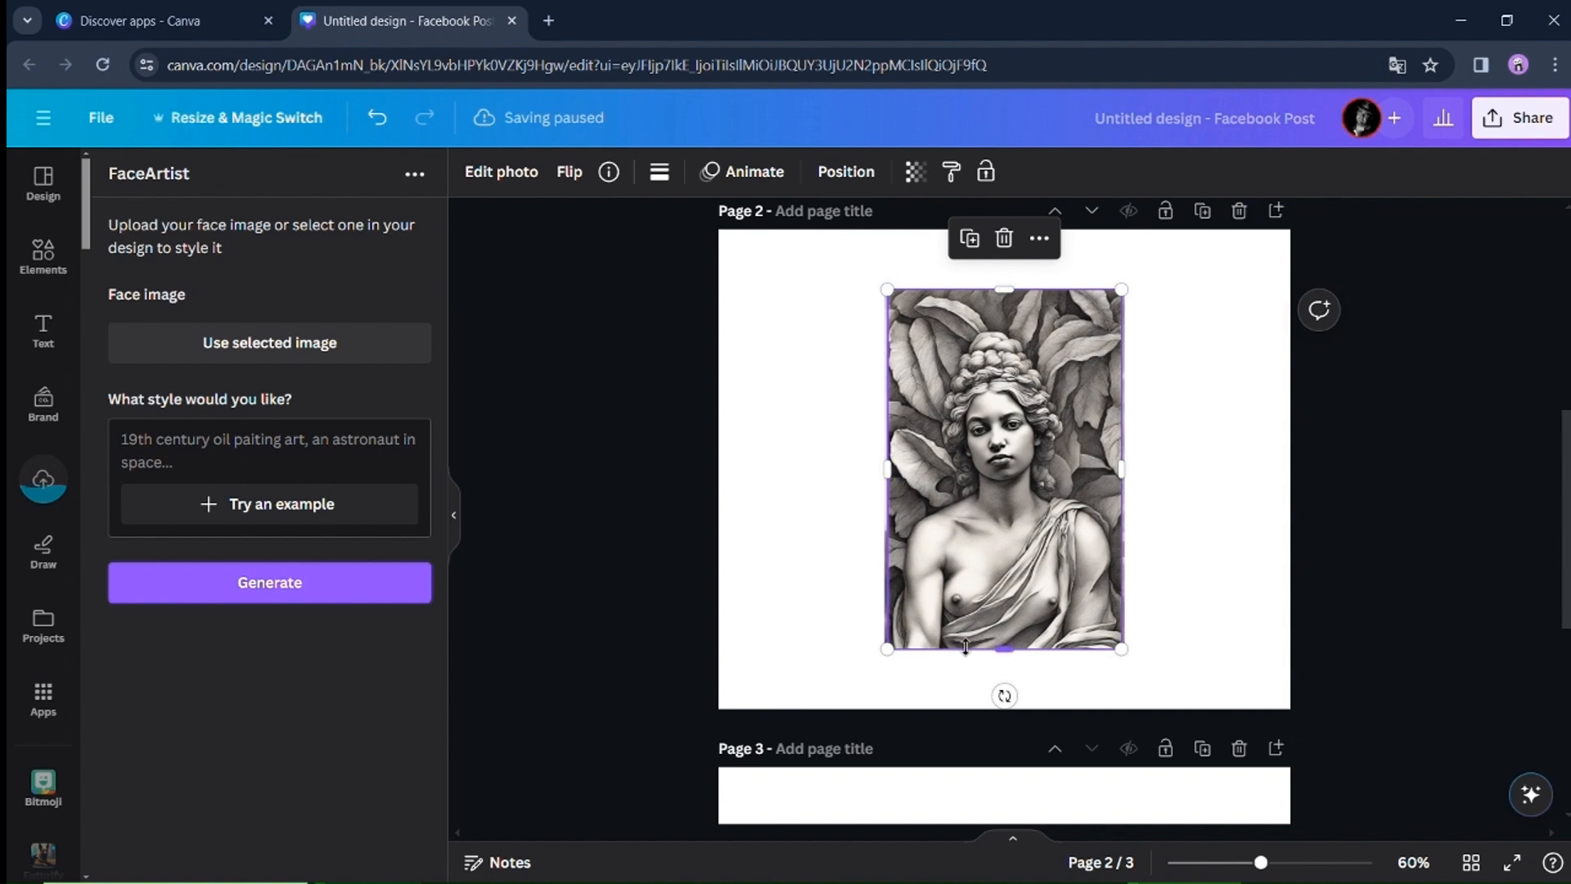
- Enlarge the generated portrait on page 2 to nearly the full page height and compare it with the images on pages 1 and 3
left_click_drag(890, 650, 852, 702)
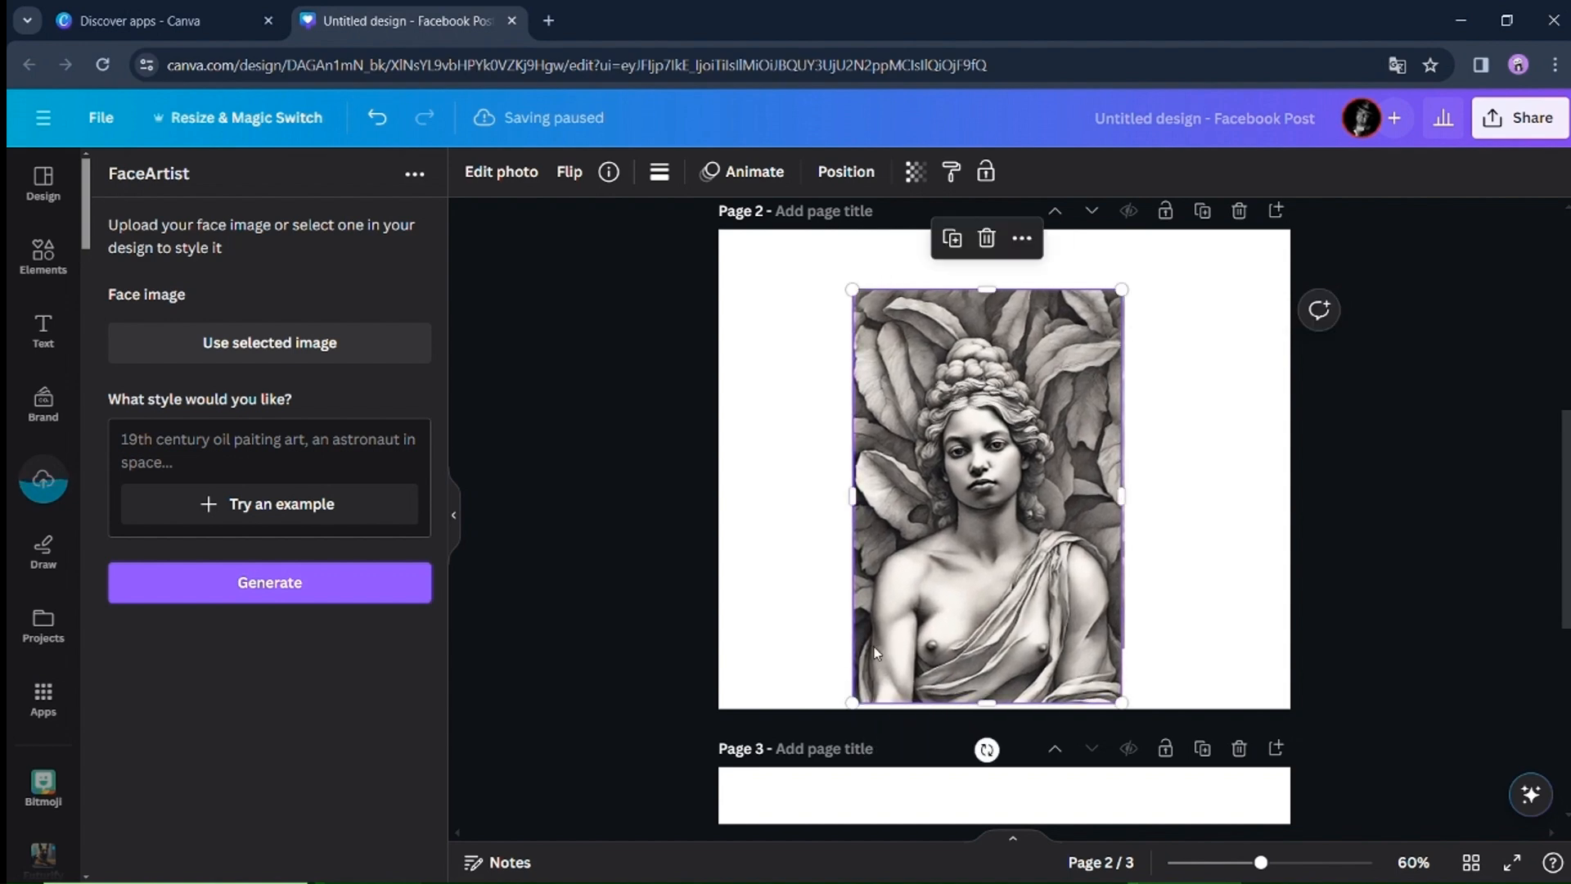
left_click_drag(1120, 287, 1160, 231)
scroll(1189, 260, "down", 5)
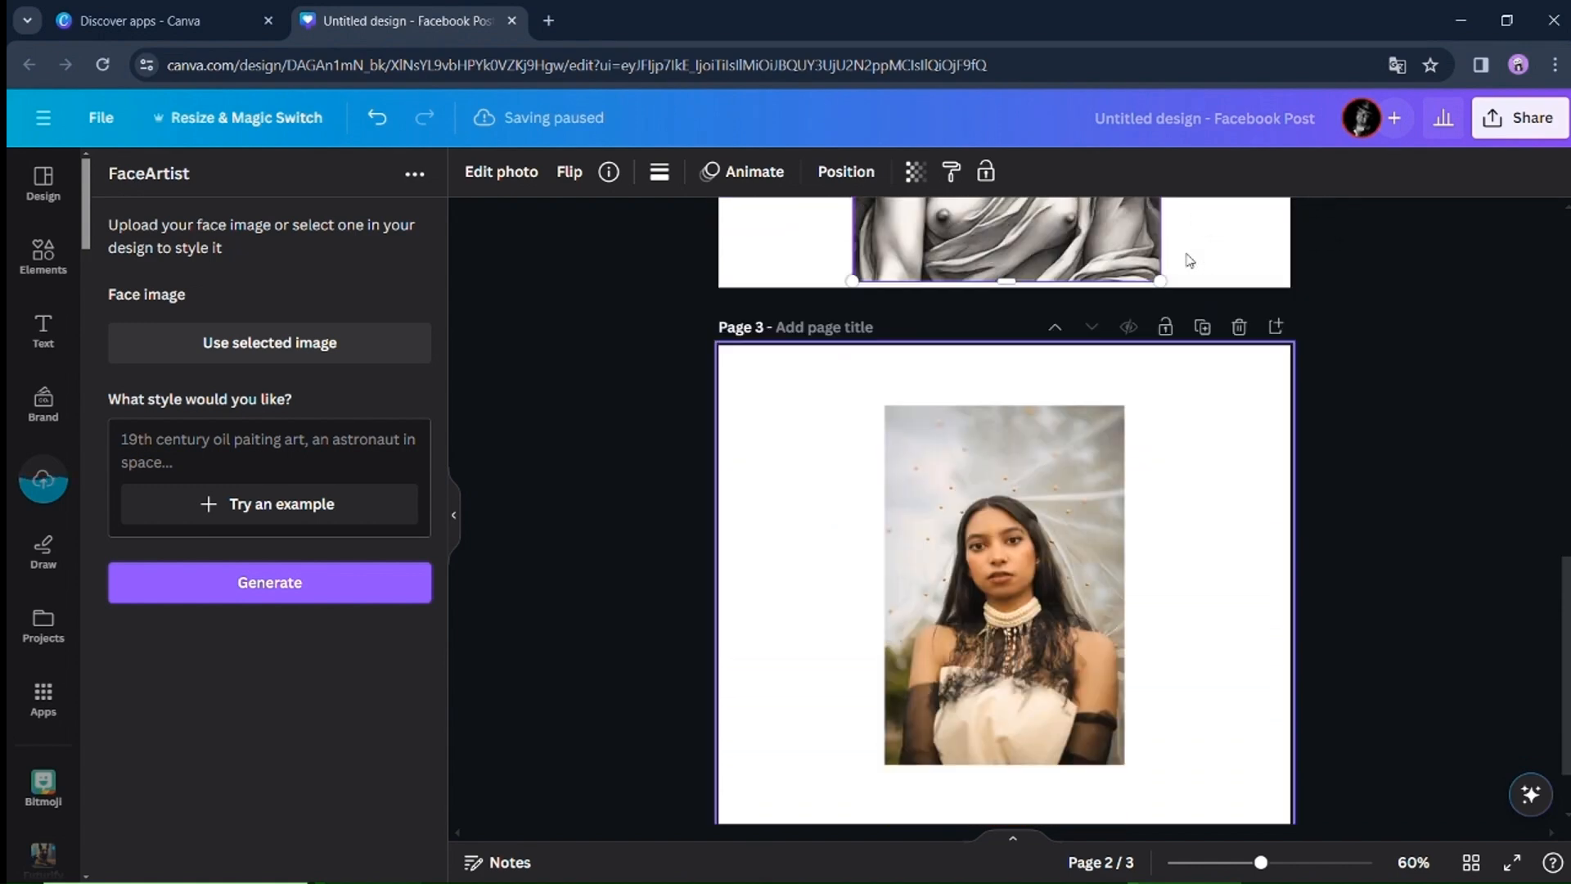
scroll(1189, 261, "up", 8)
scroll(1189, 260, "up", 3)
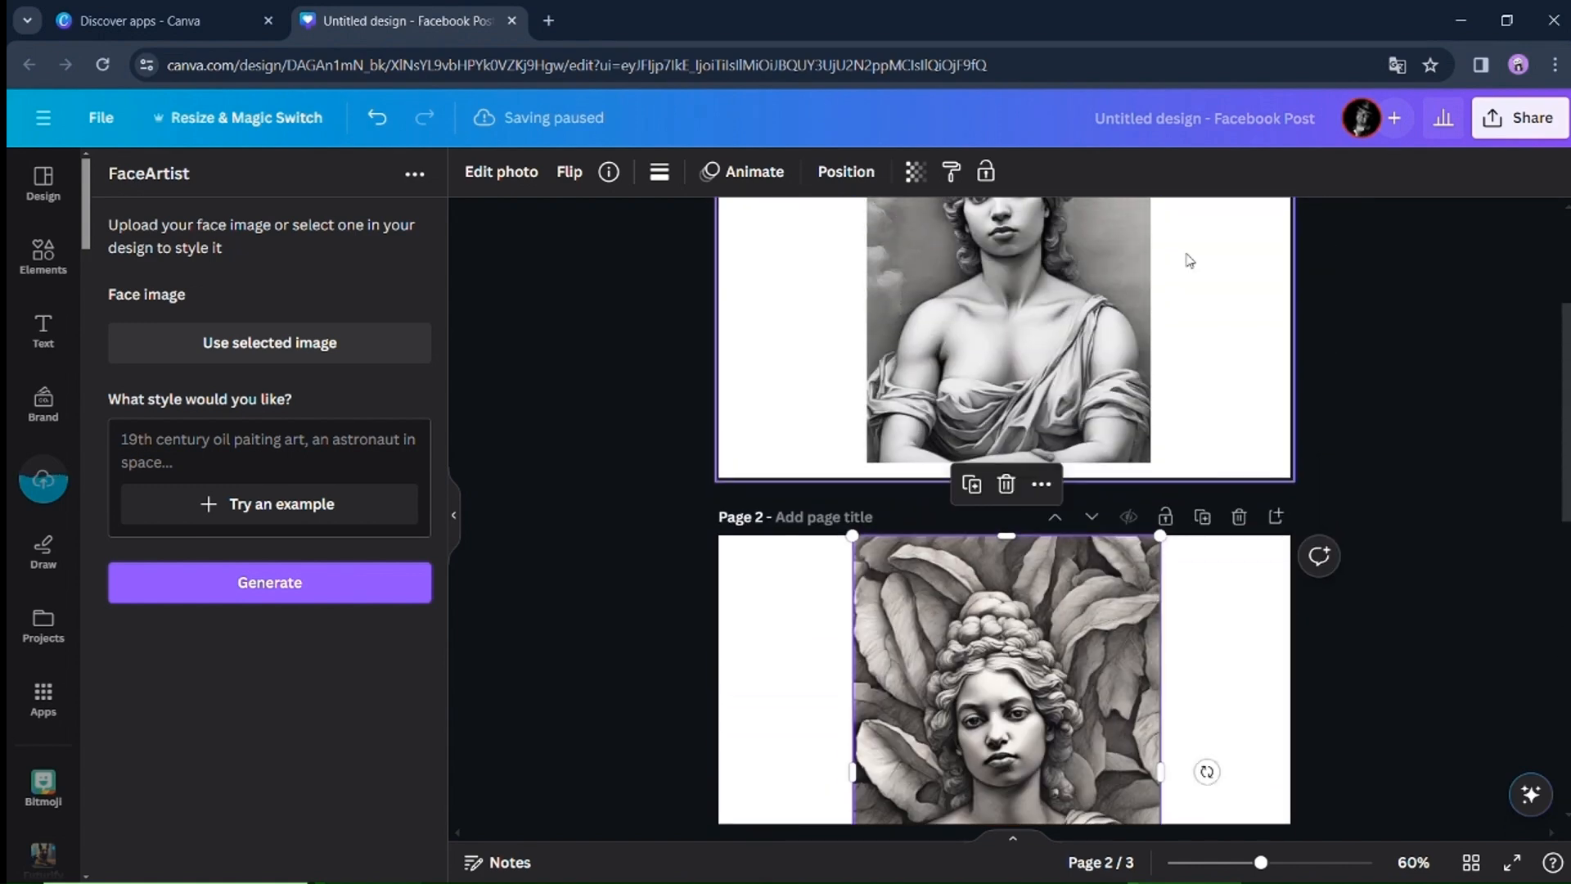
scroll(1188, 261, "down", 6)
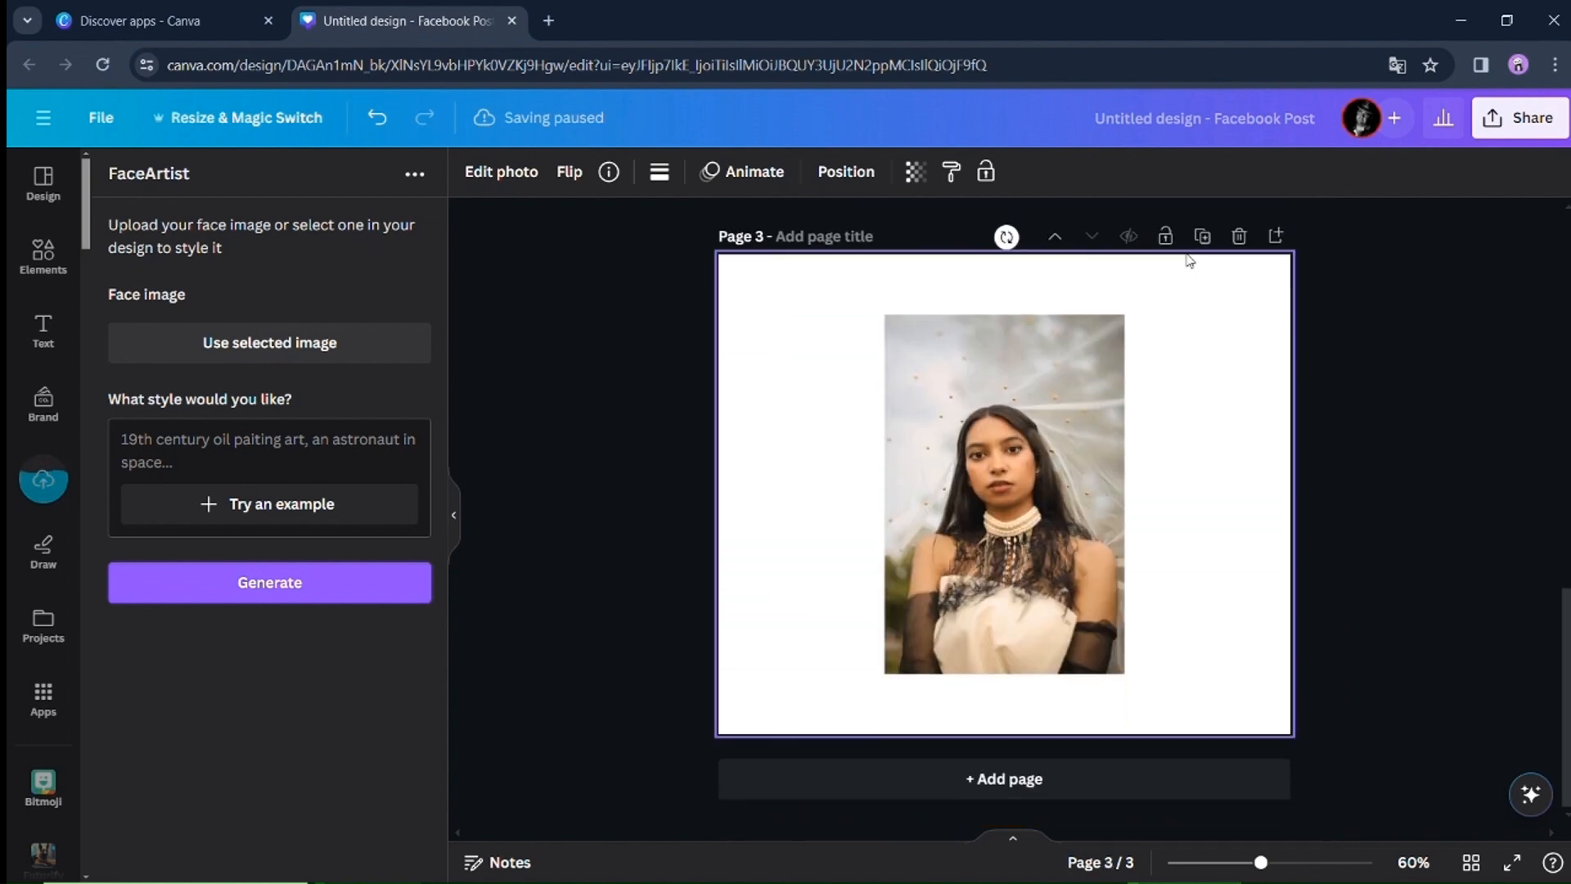
- Add a fourth page and load beard-1845166_1280 from the stock photos folder as FaceArtist's face image
left_click(987, 781)
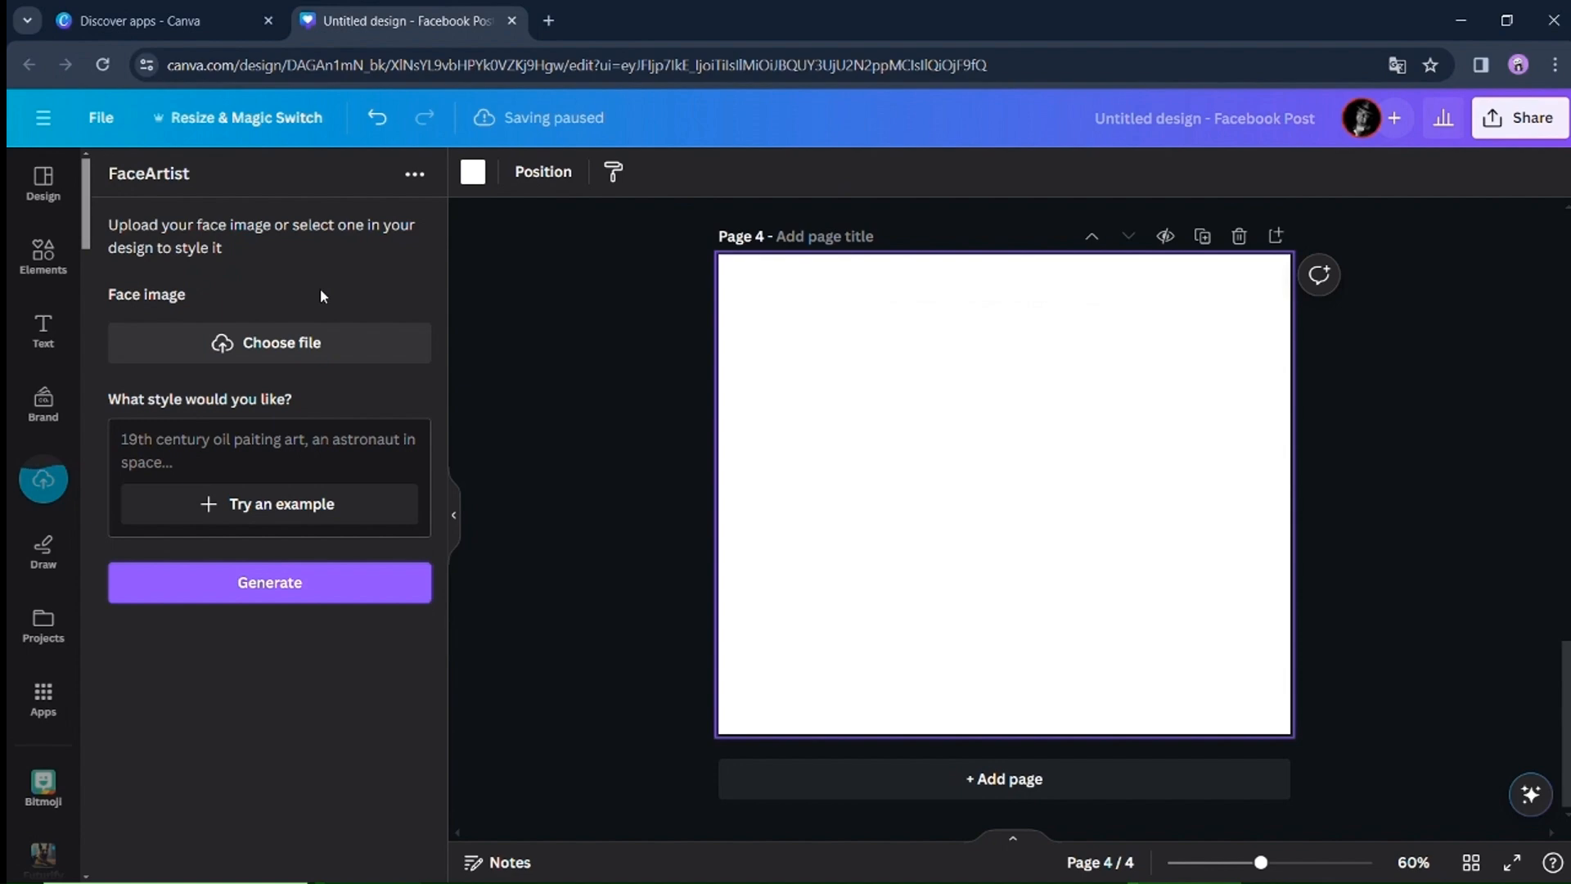
left_click(279, 341)
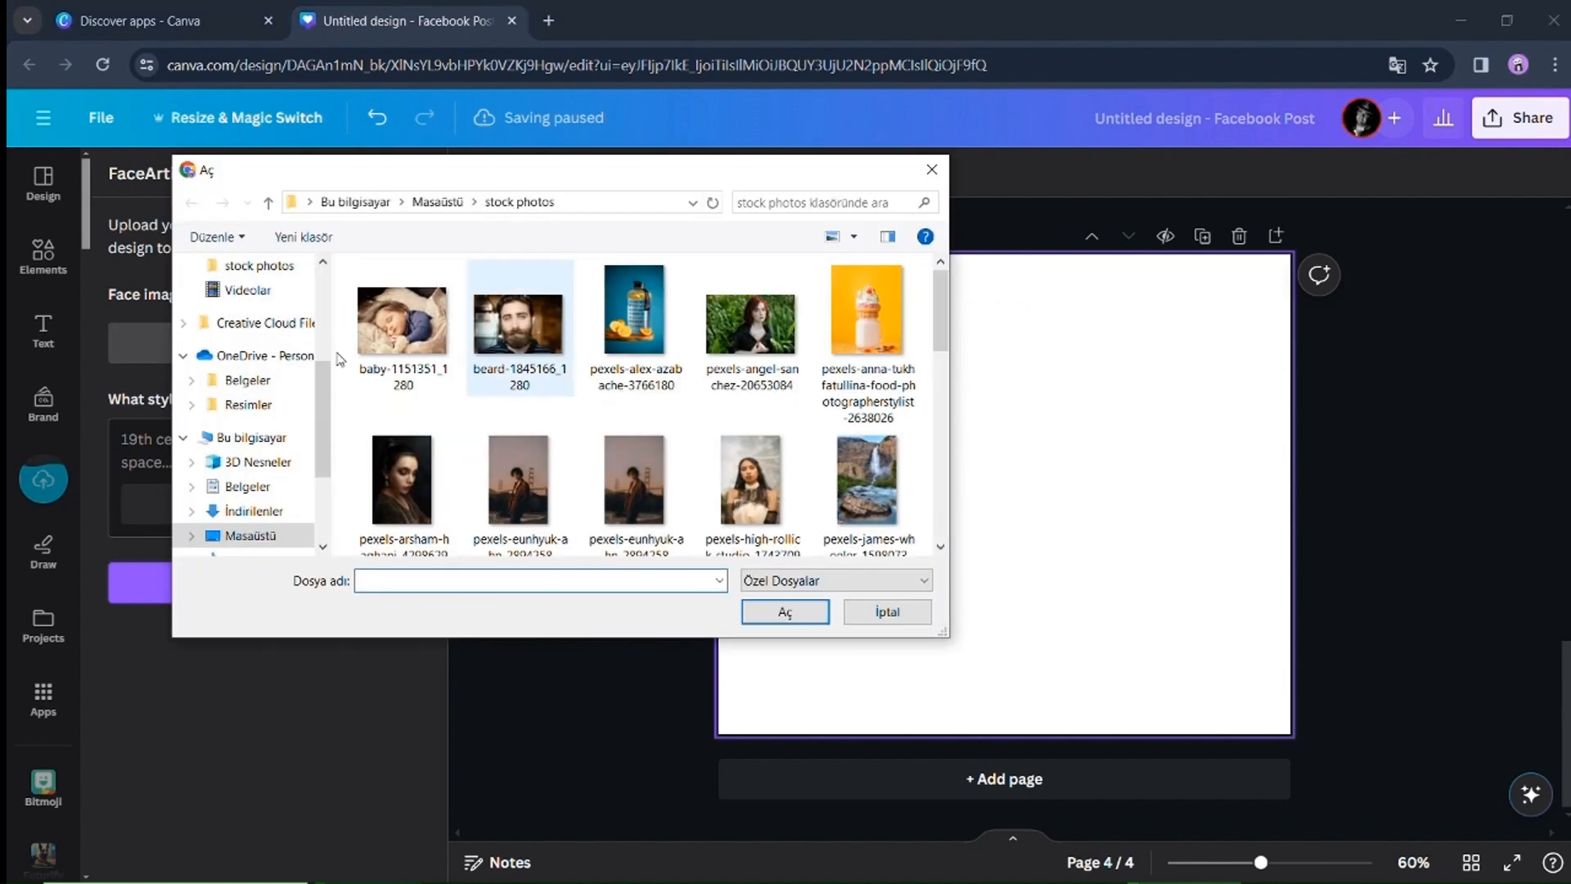
left_click(519, 328)
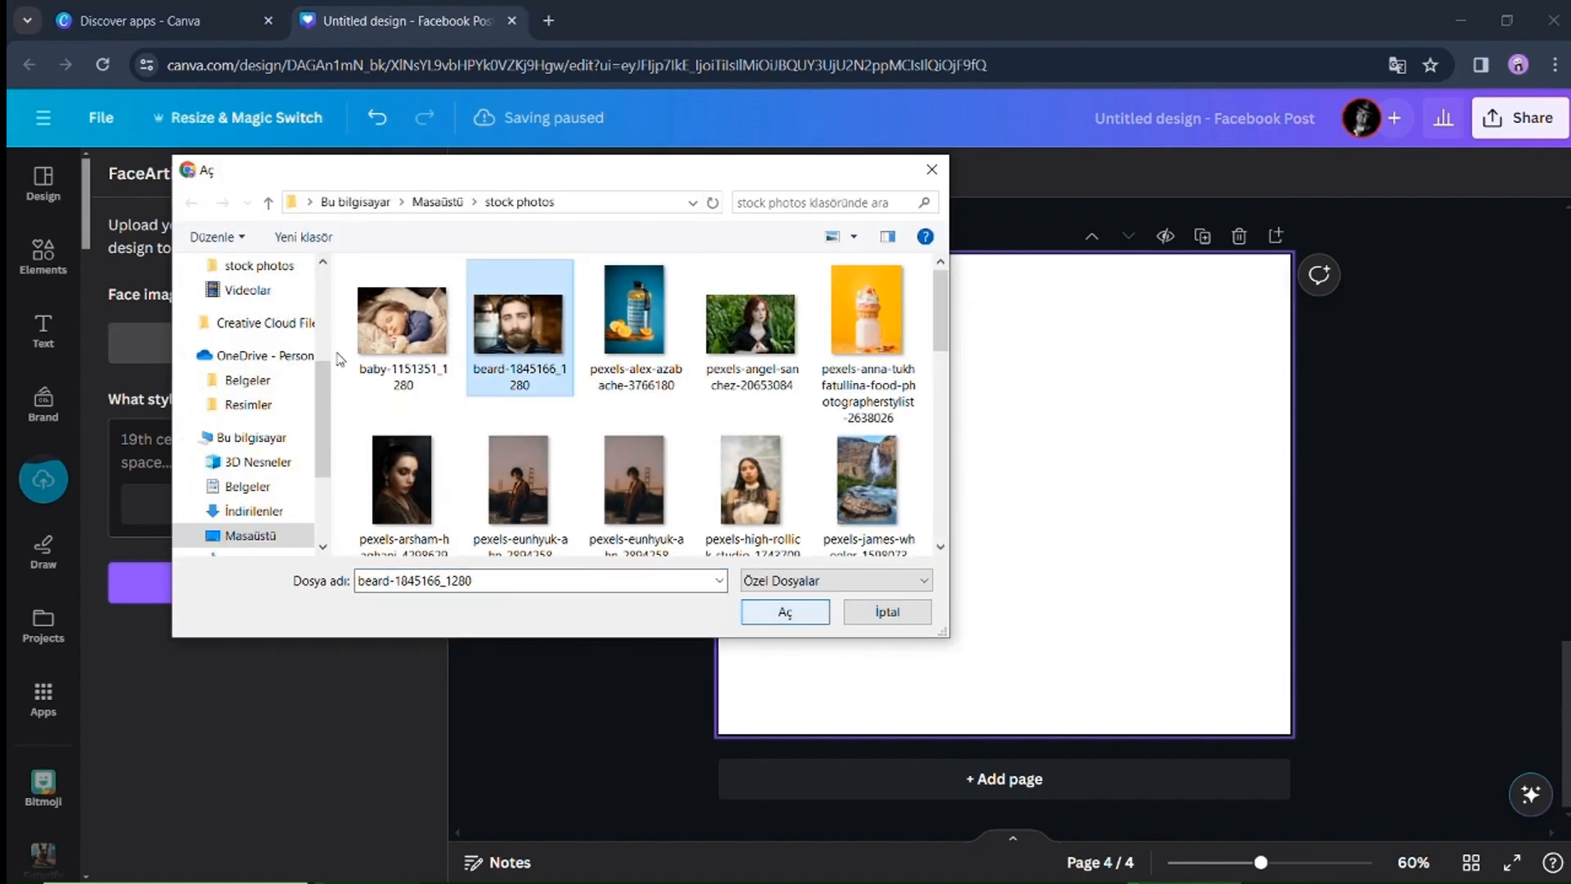
key("Return")
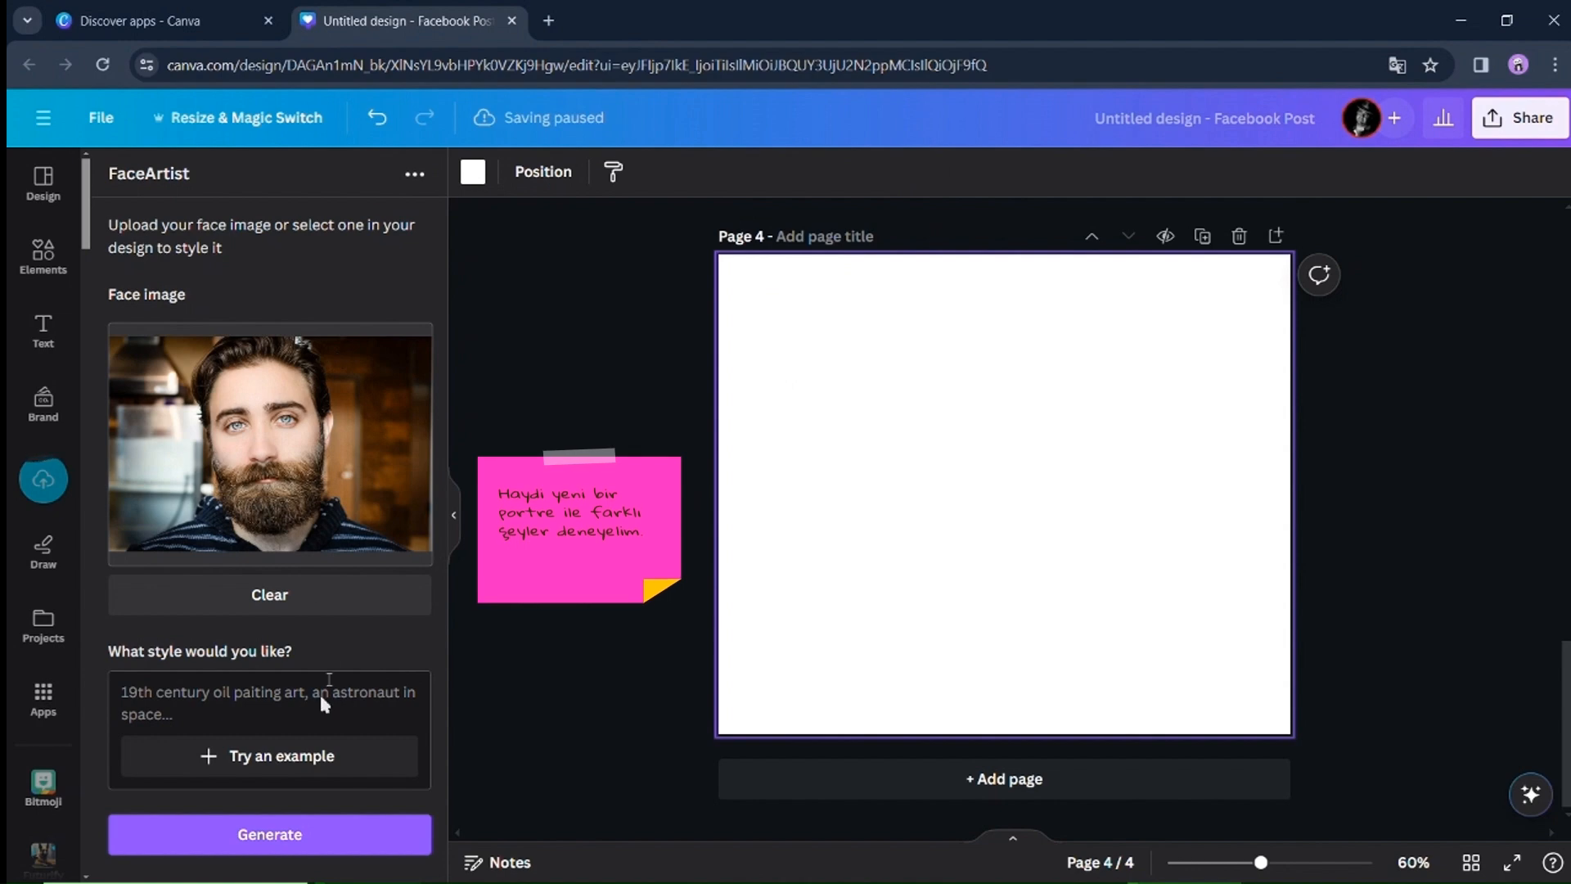
- Generate the portrait with the example style "faded film, grainy, vintage, desaturated" and set the result as page 4's background
left_click(272, 756)
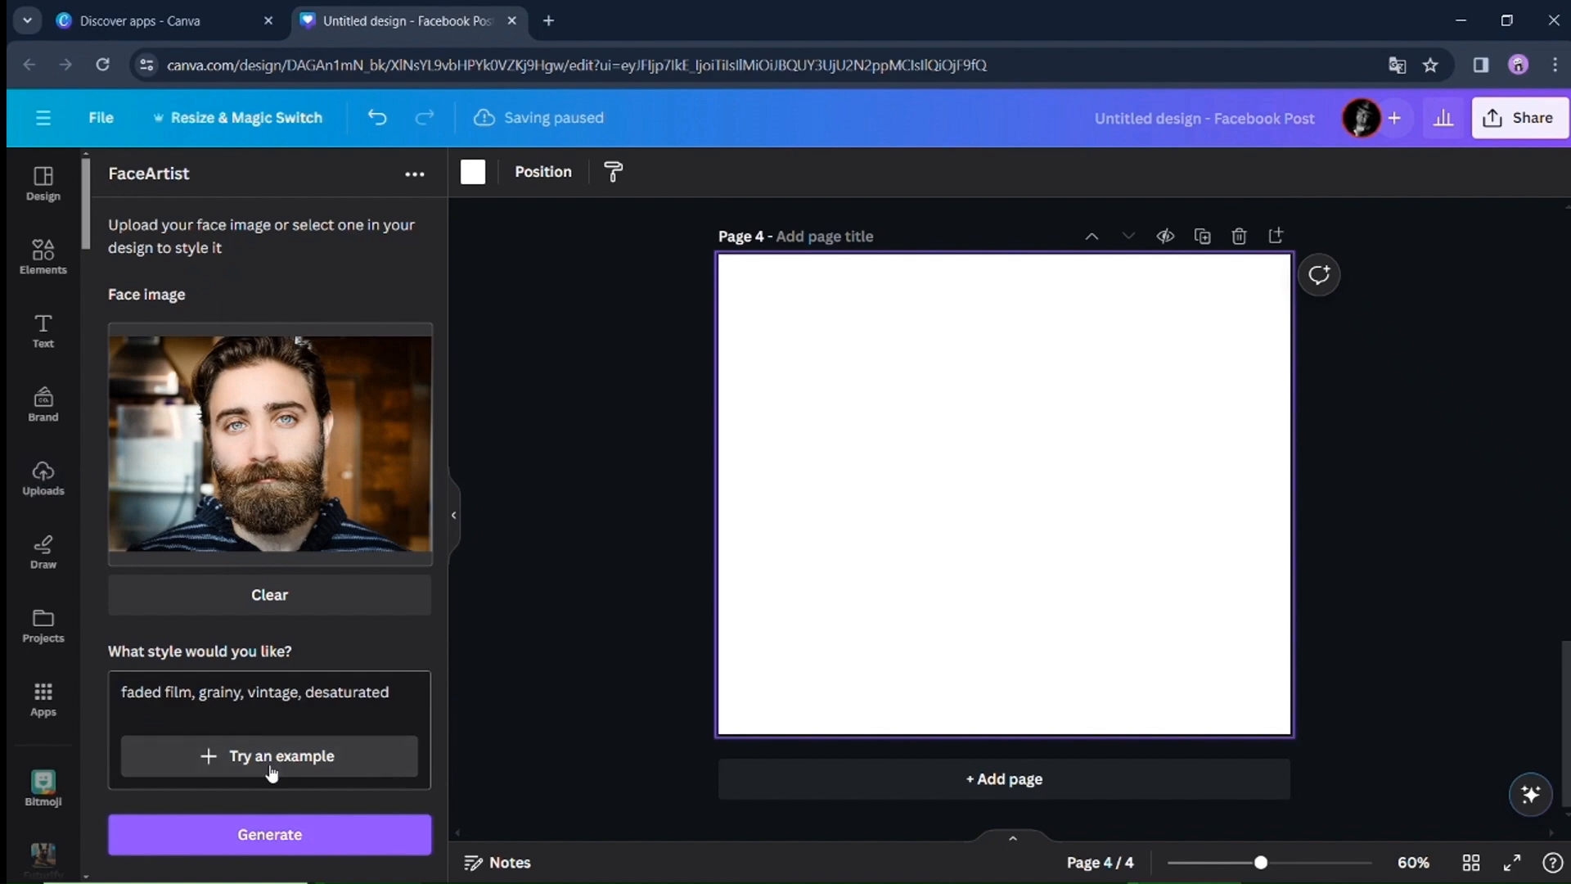
left_click(362, 834)
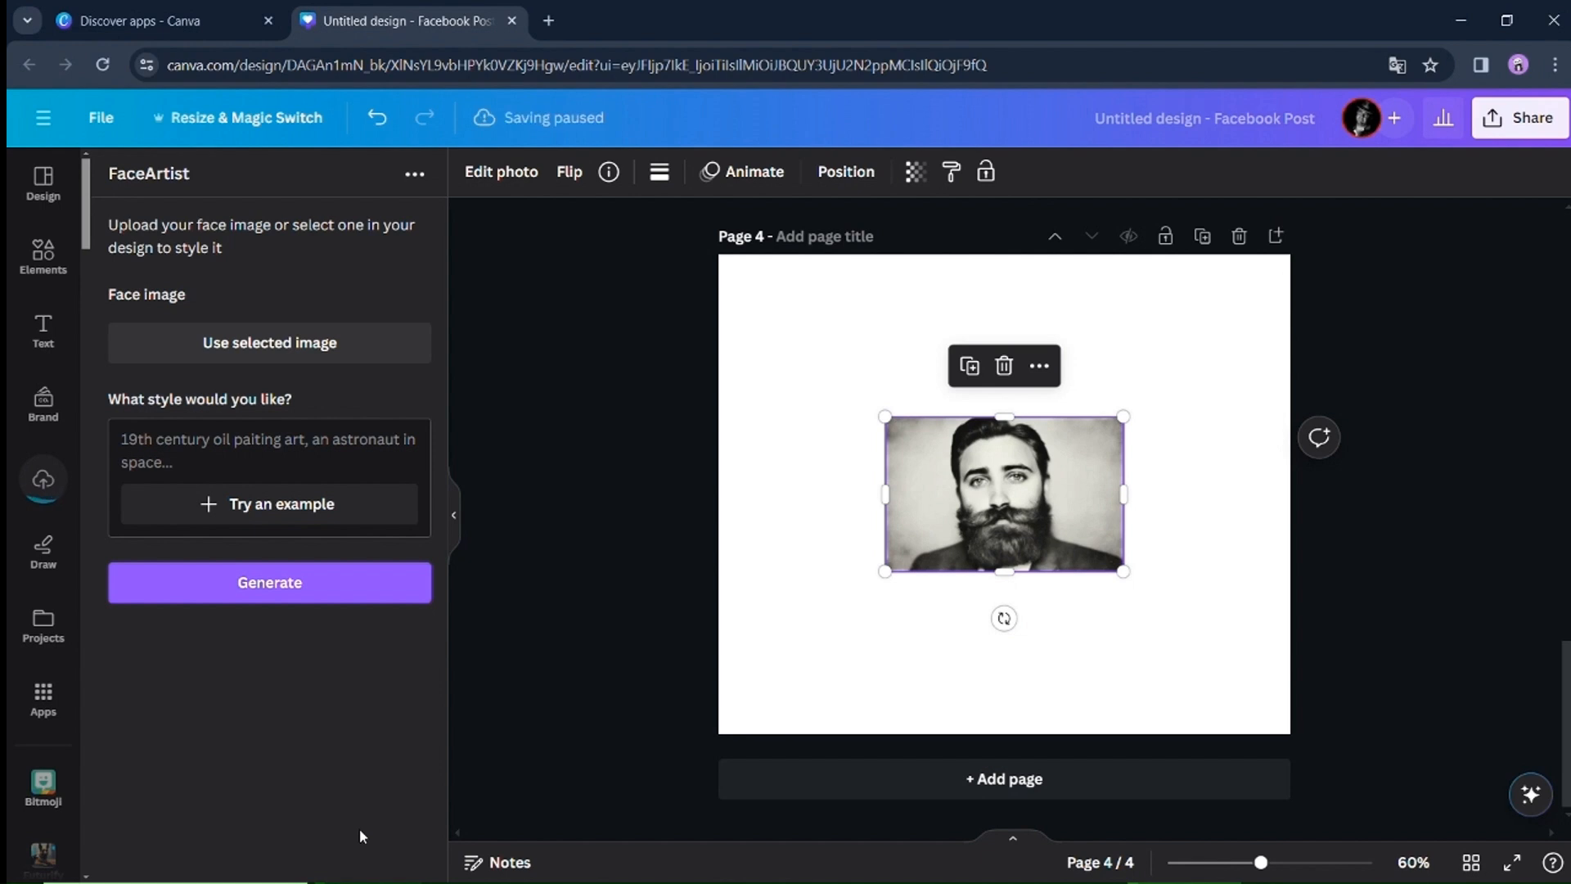
right_click(922, 517)
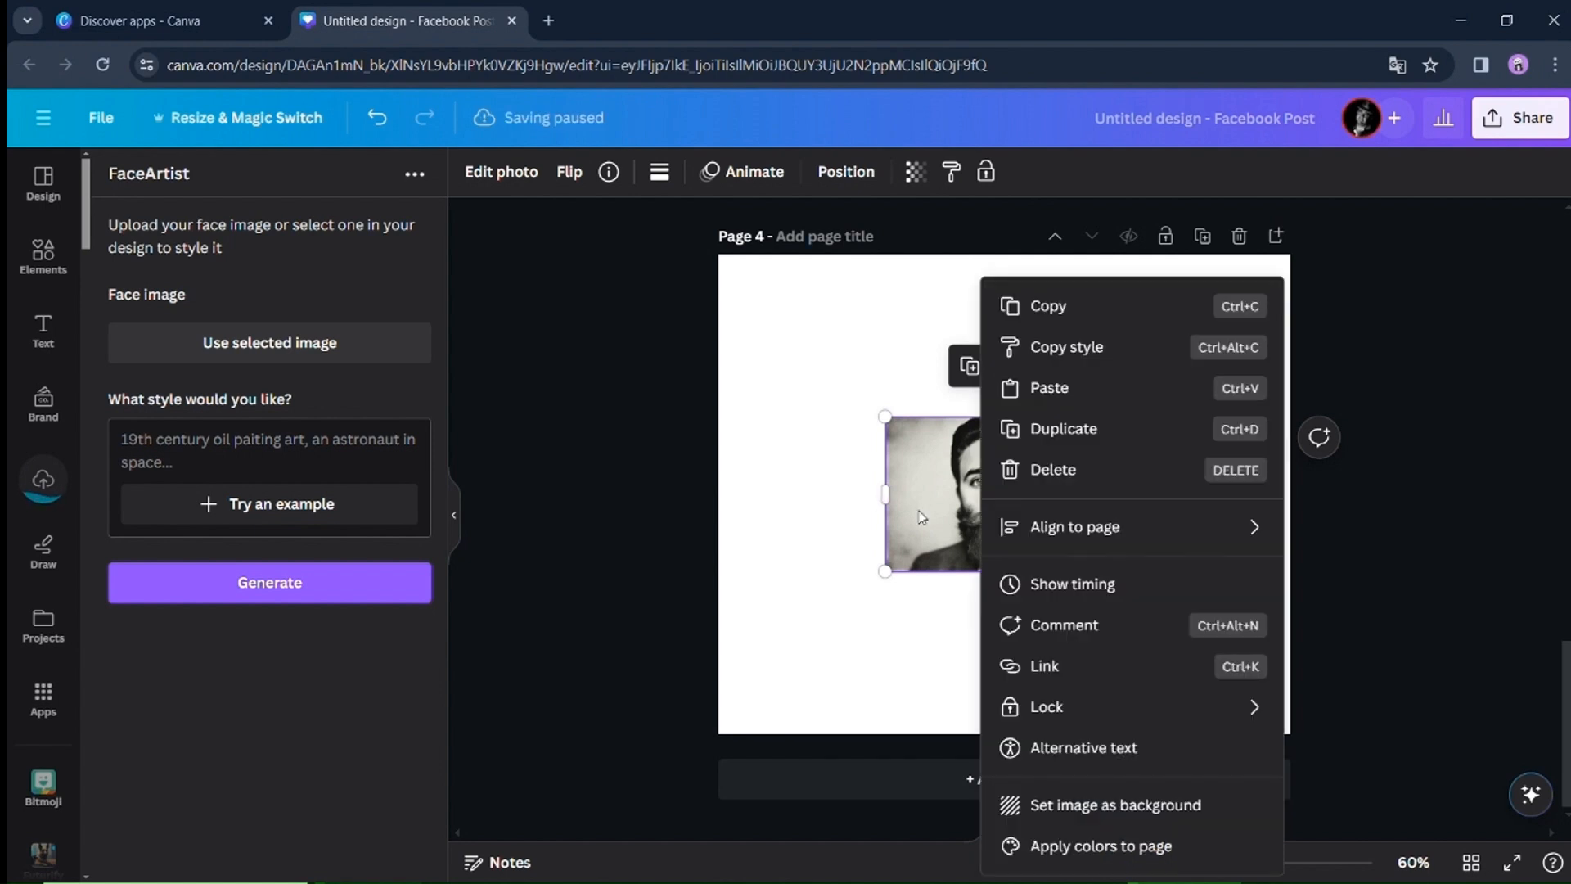
left_click(1139, 806)
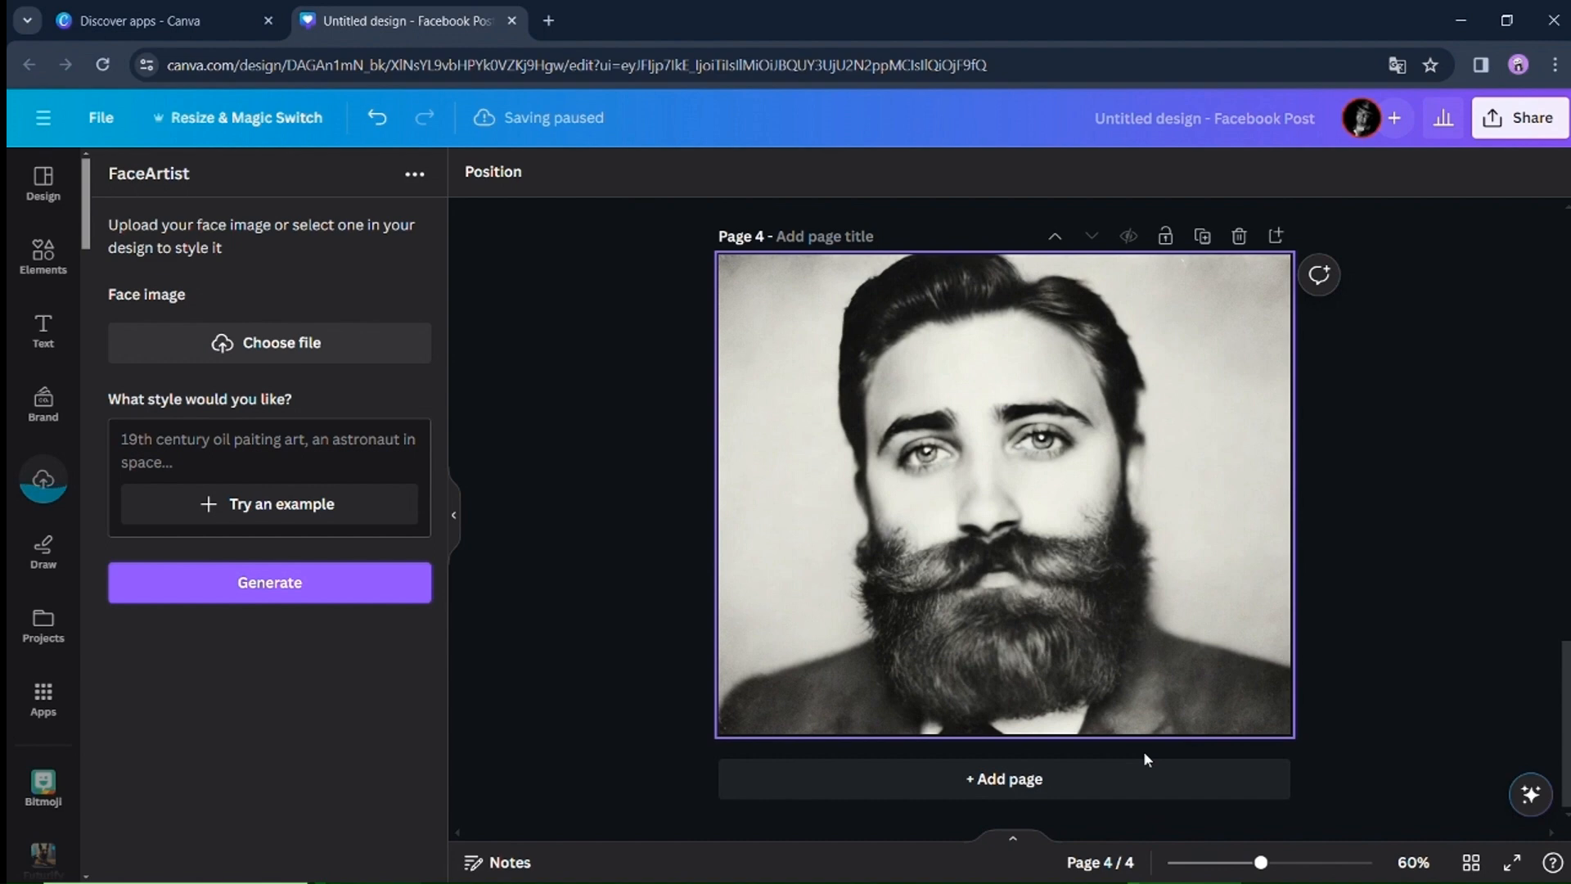
- Add a fifth page and place the original bearded man photo from the uploads on it
left_click(986, 780)
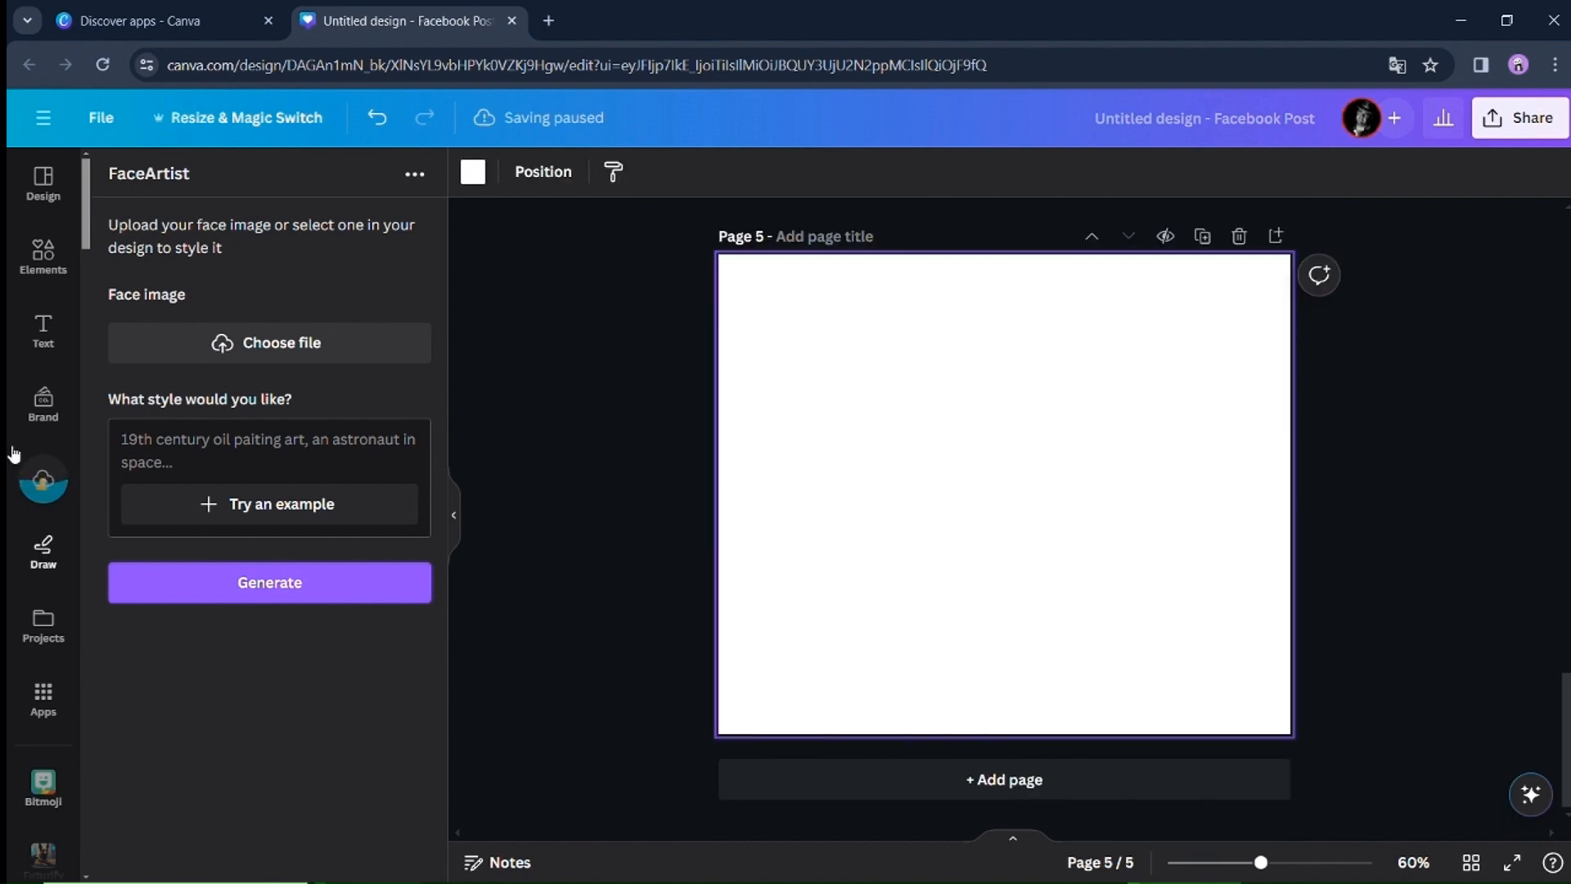
left_click(80, 488)
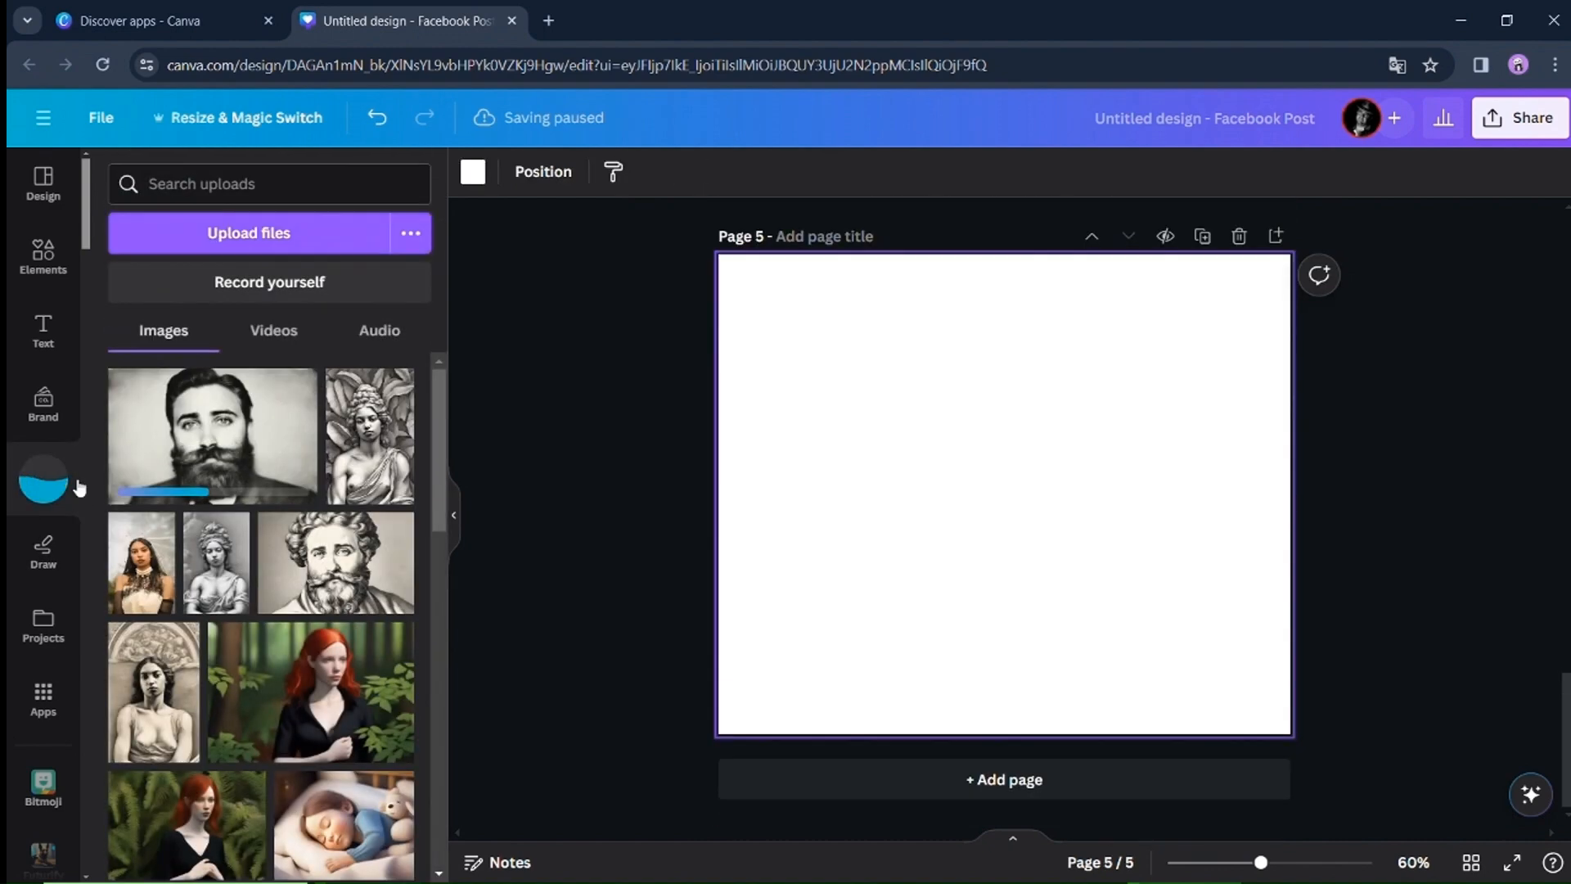
scroll(414, 515, "down", 8)
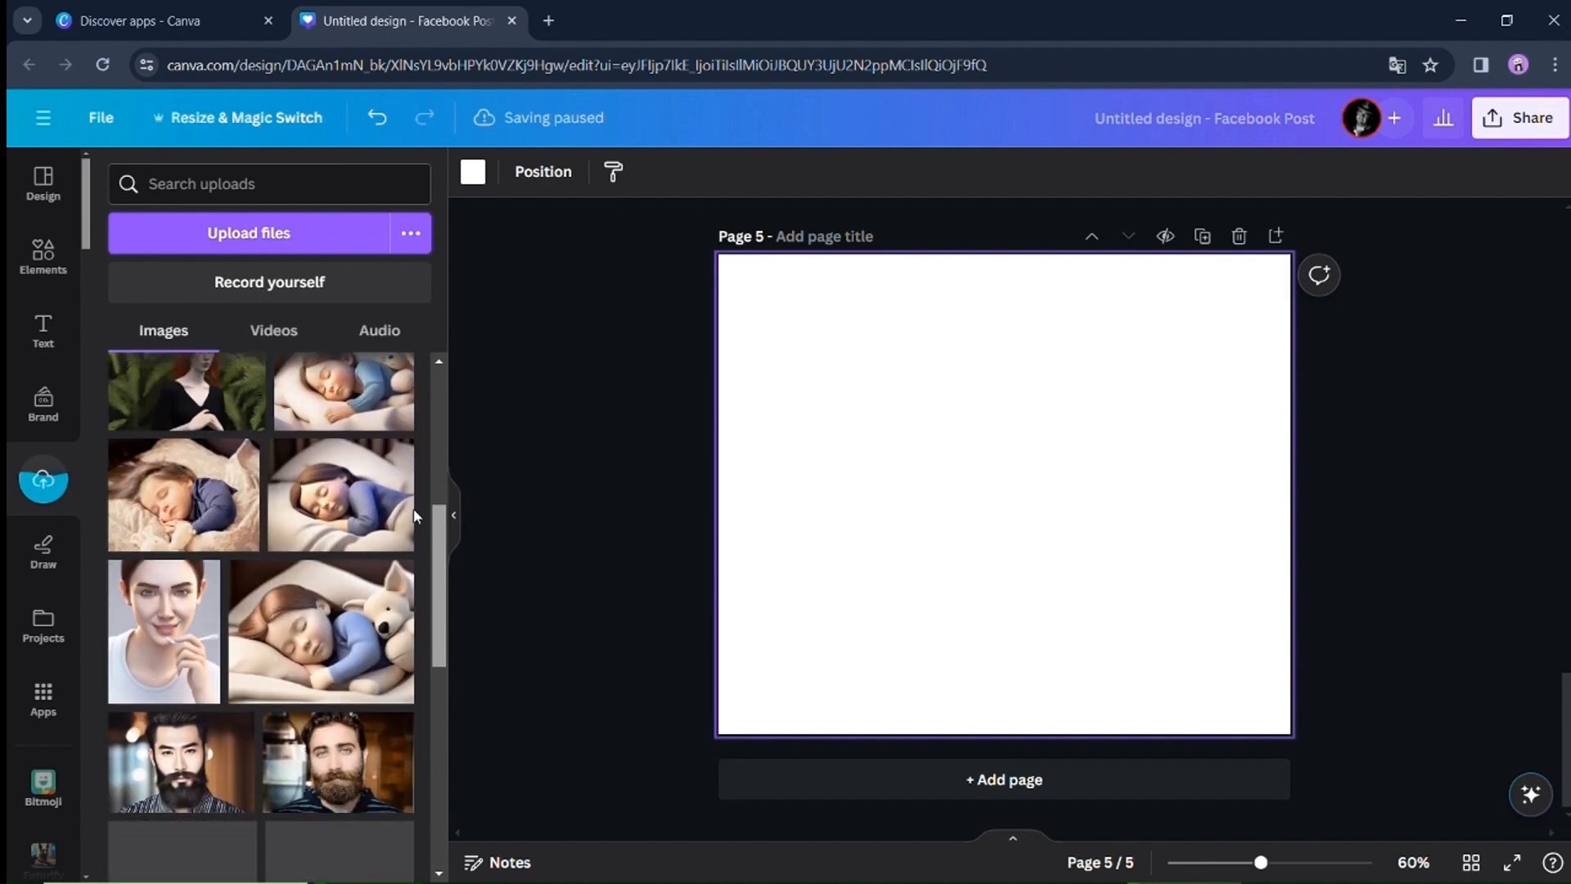
left_click(411, 632)
- Copy the bearded man photo onto a new sixth page and set it as that page's background
right_click(981, 565)
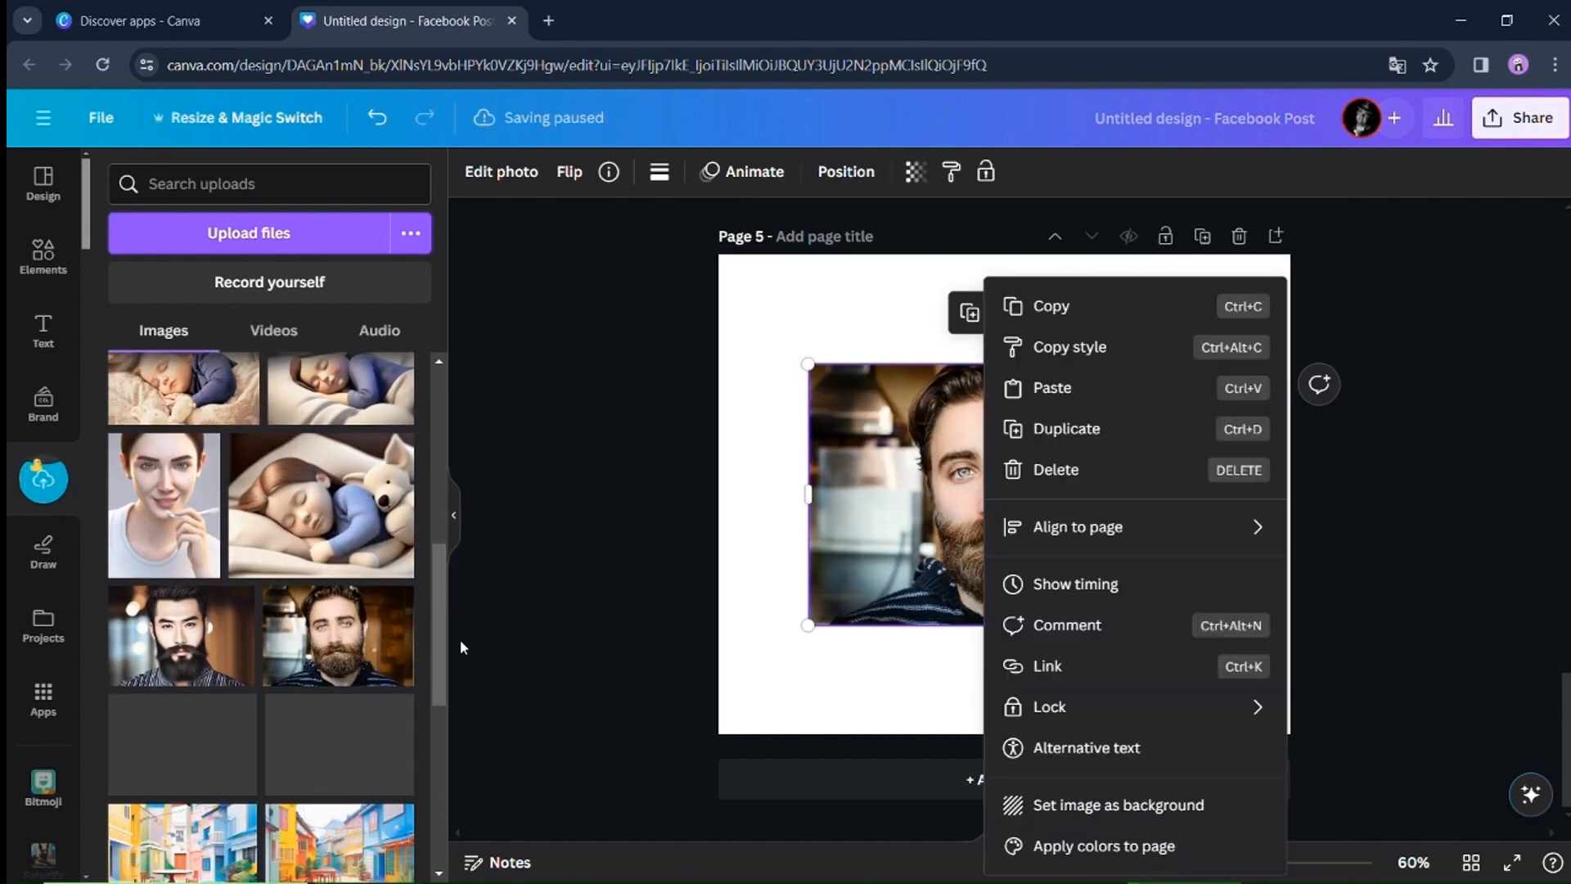
left_click(1093, 314)
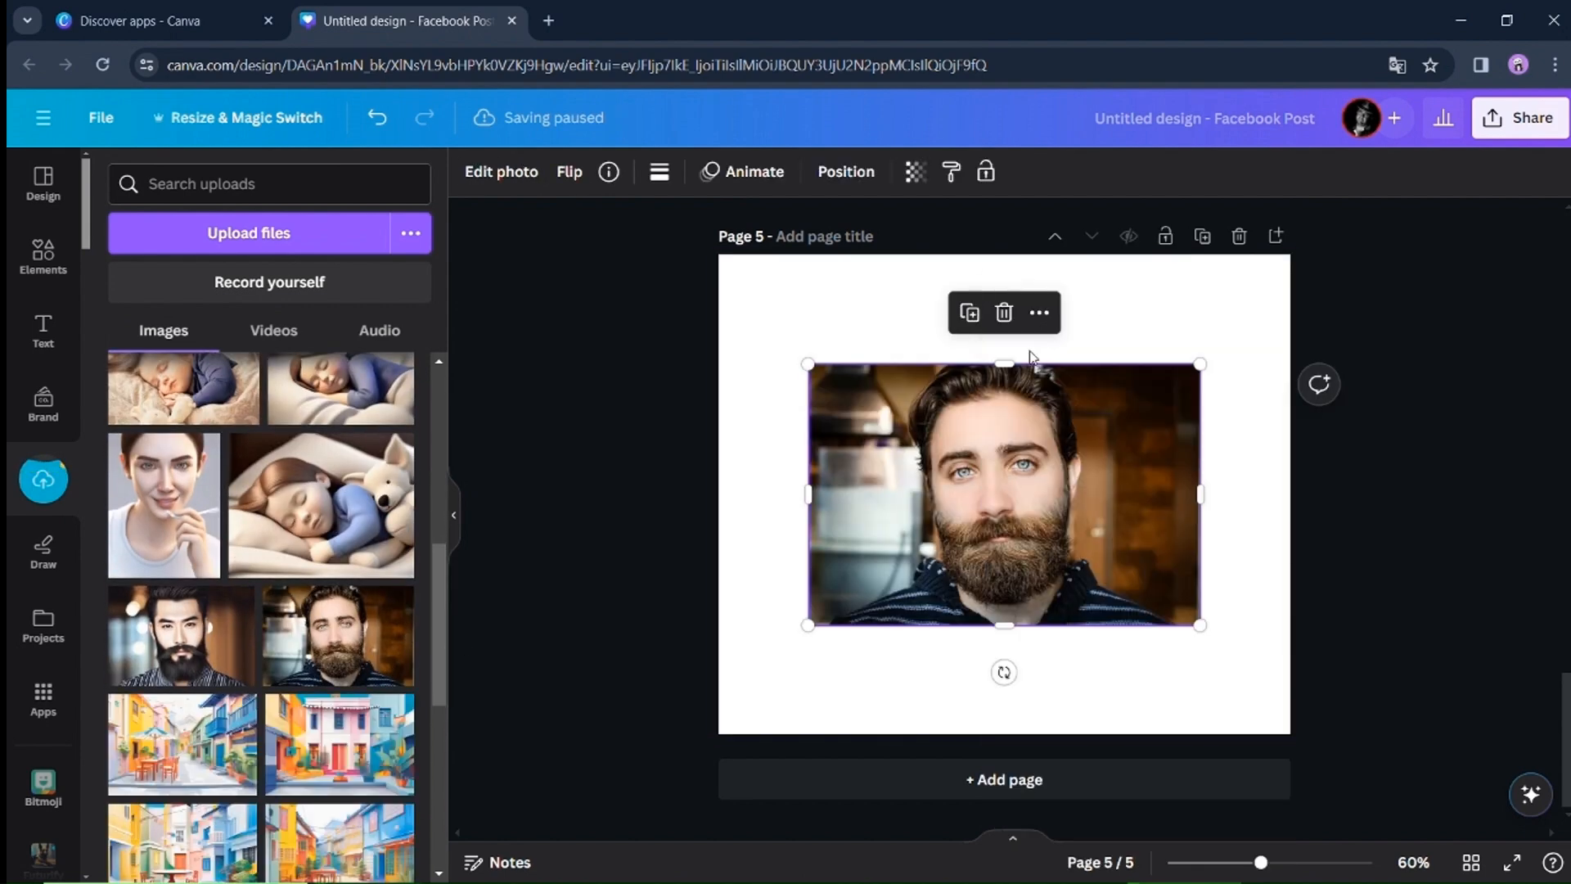
left_click(1015, 782)
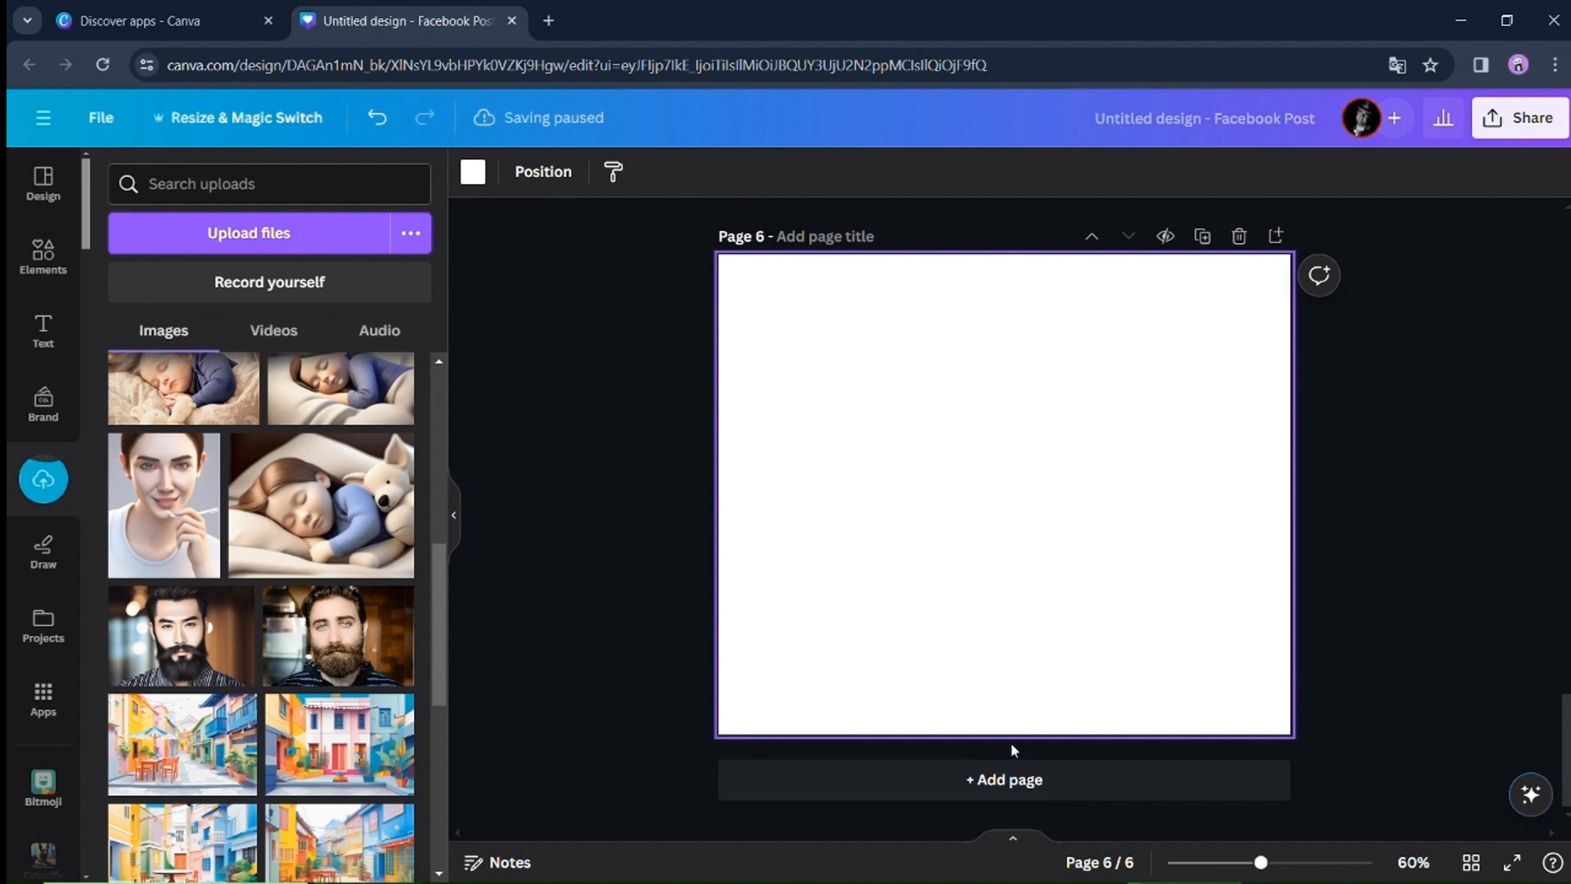
key("ctrl+v")
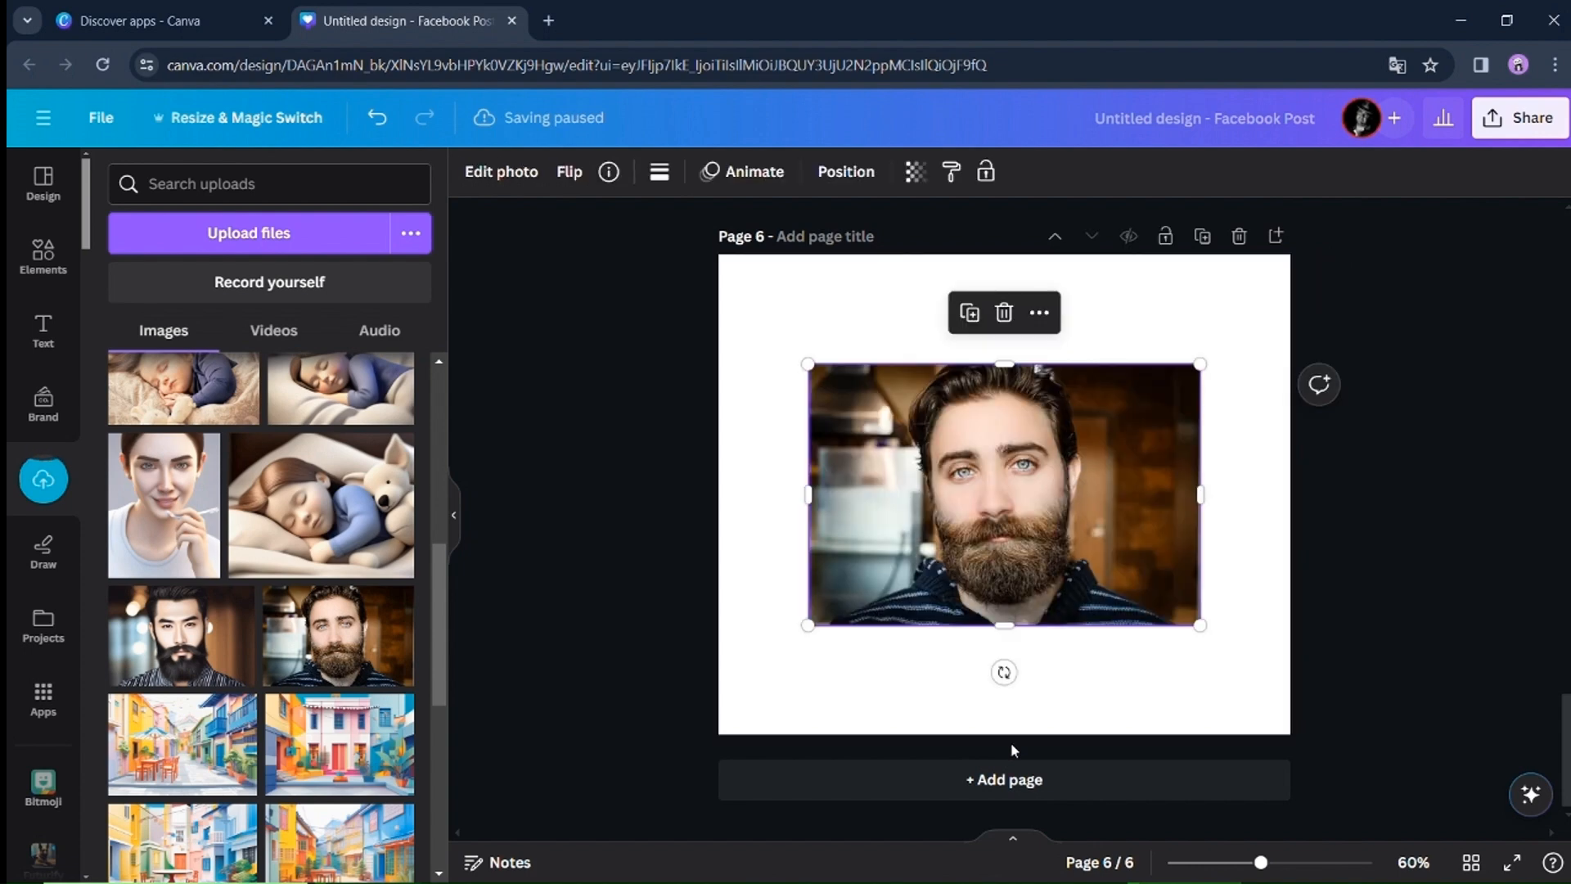
right_click(1045, 528)
left_click(1072, 804)
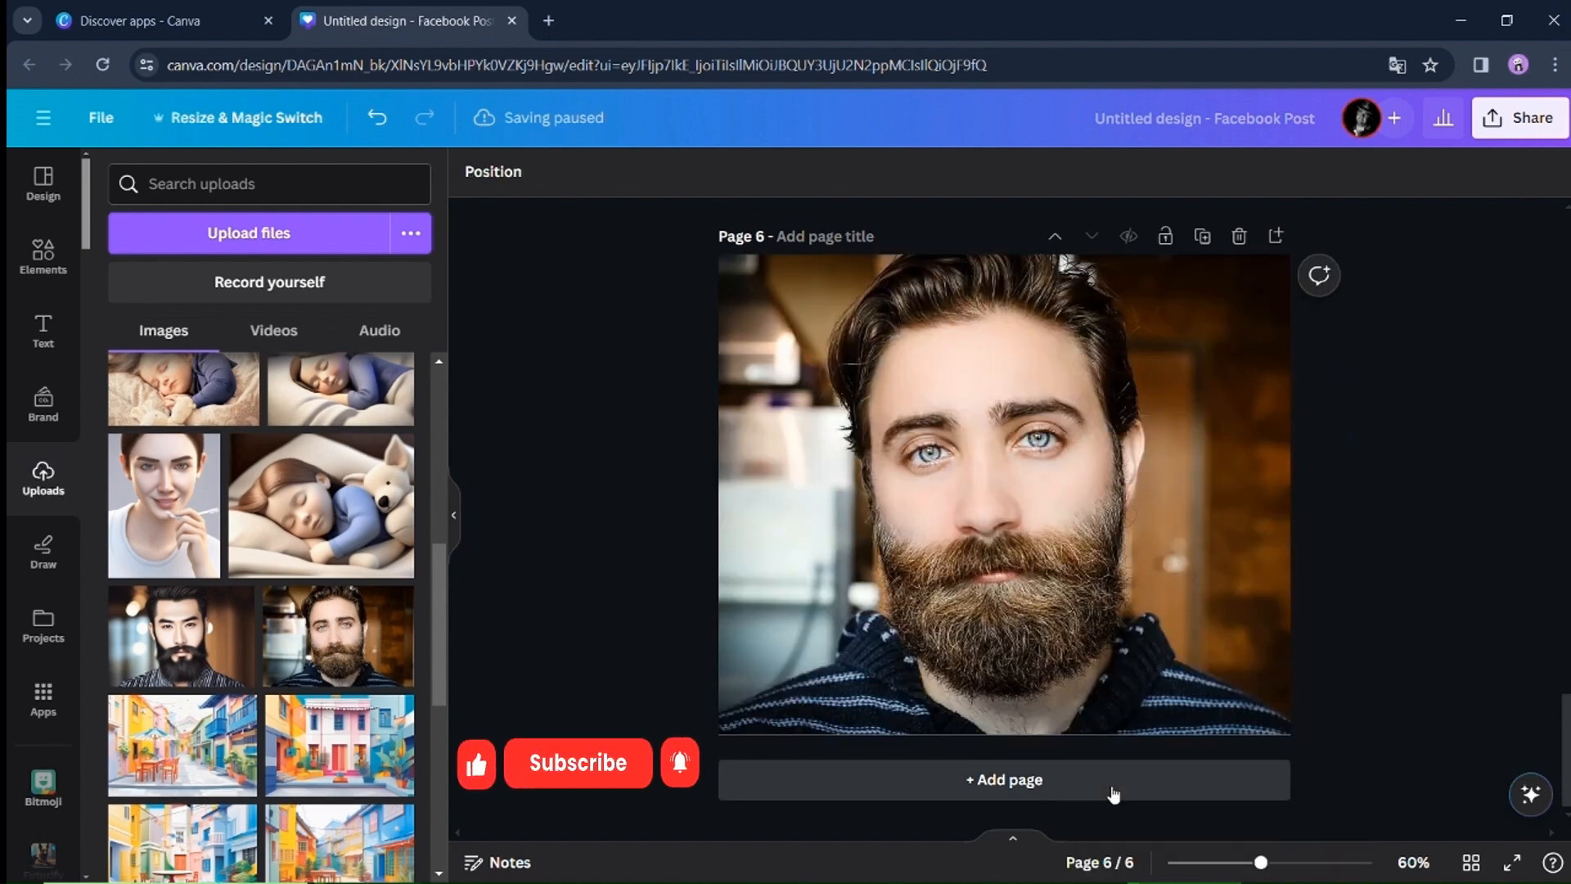
- Set the original bearded man photo on page 5 as that page's background
scroll(1118, 741, "up", 5)
left_click(1070, 414)
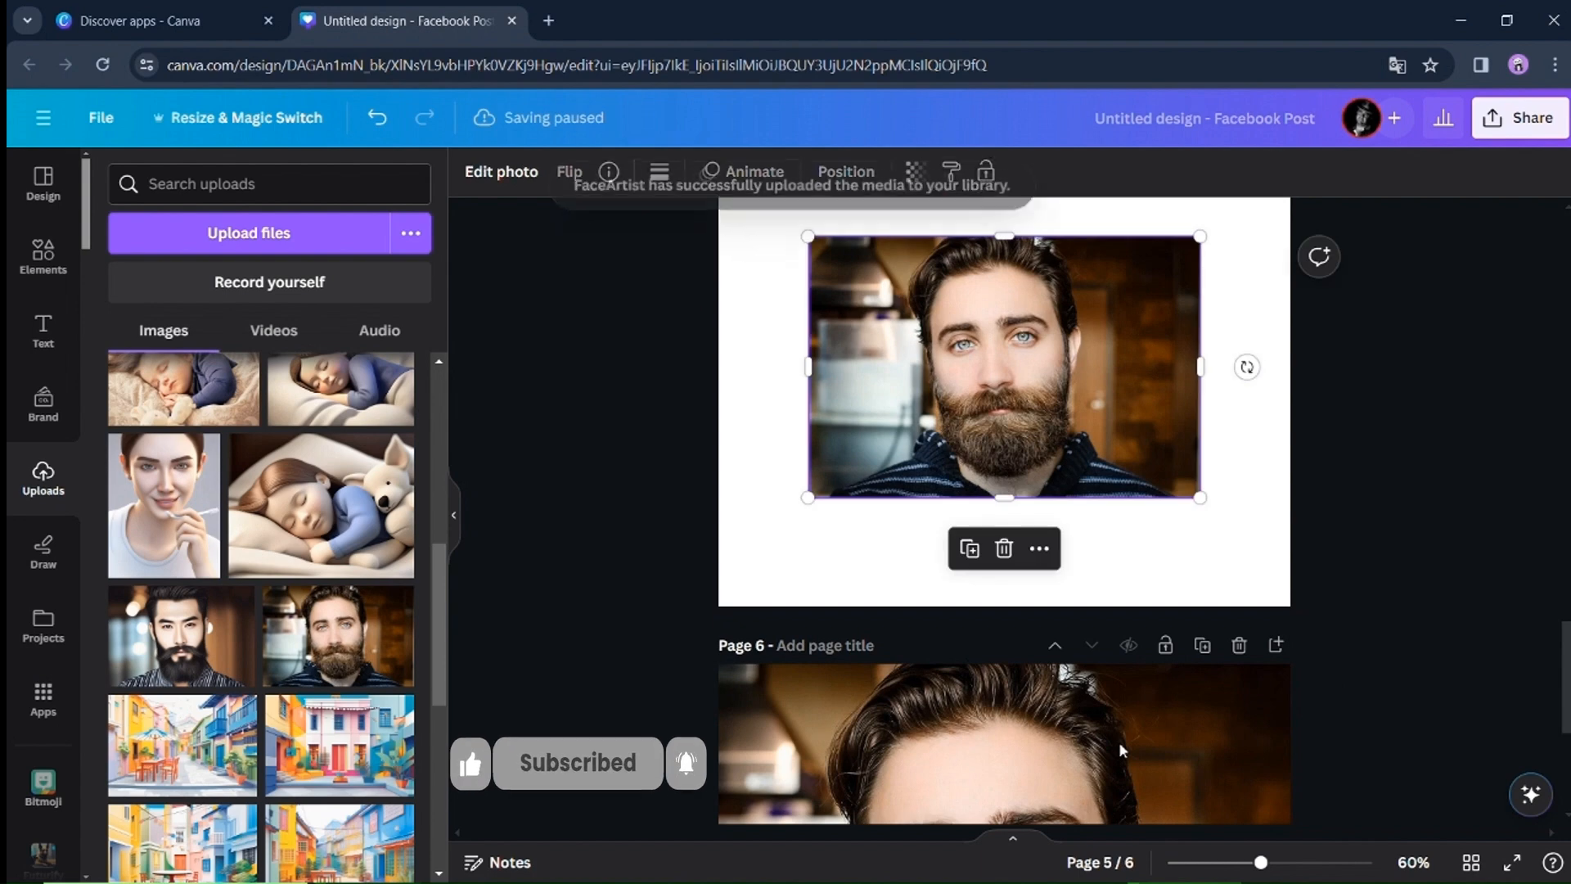
right_click(1070, 413)
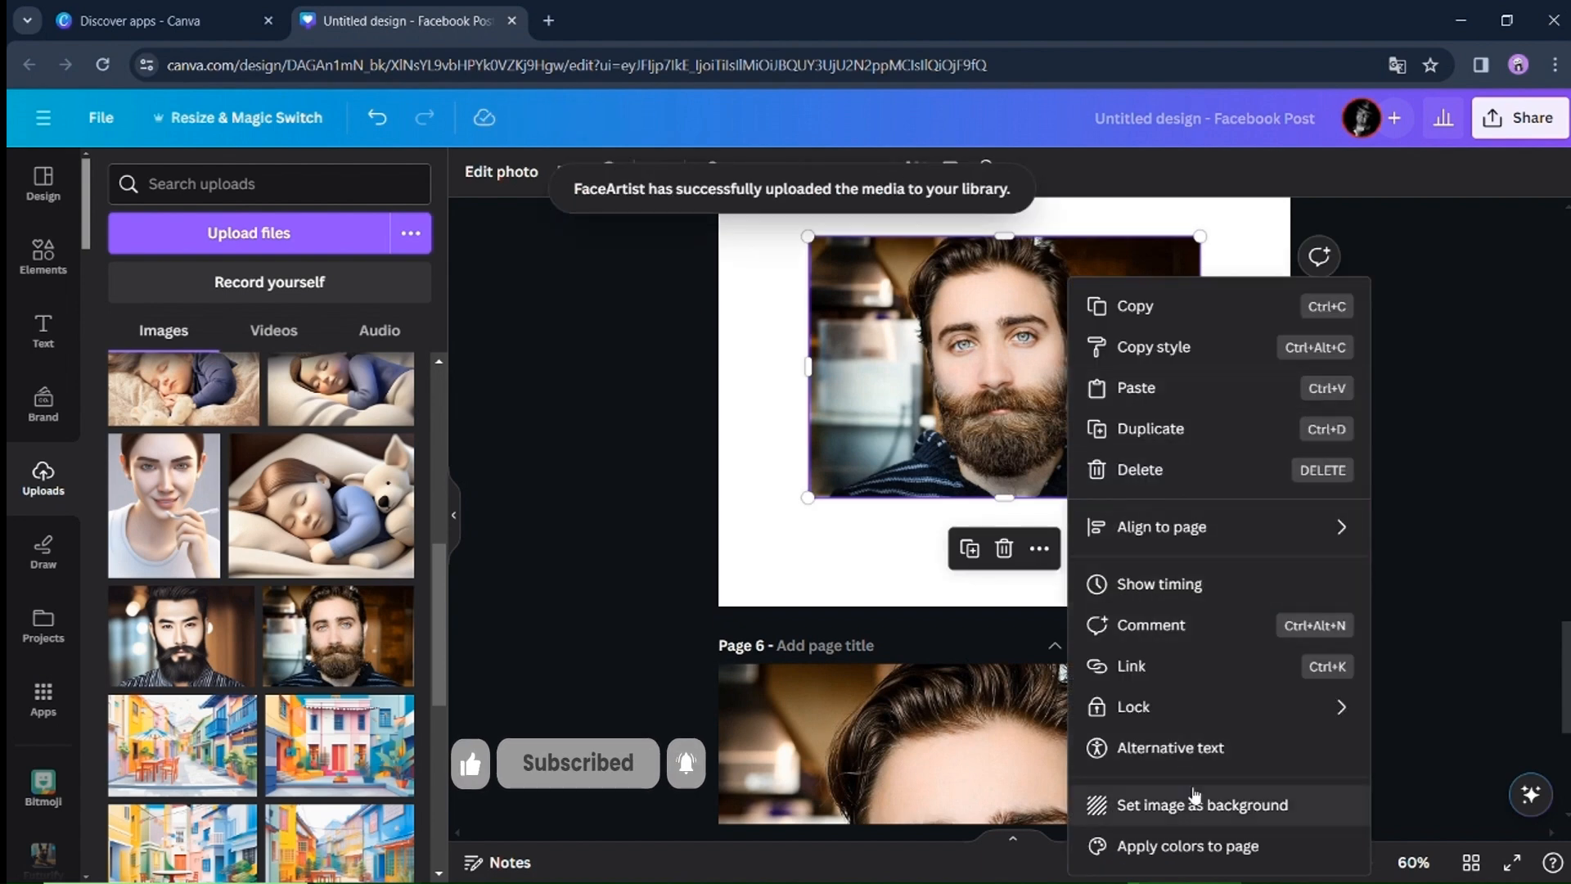
left_click(1100, 804)
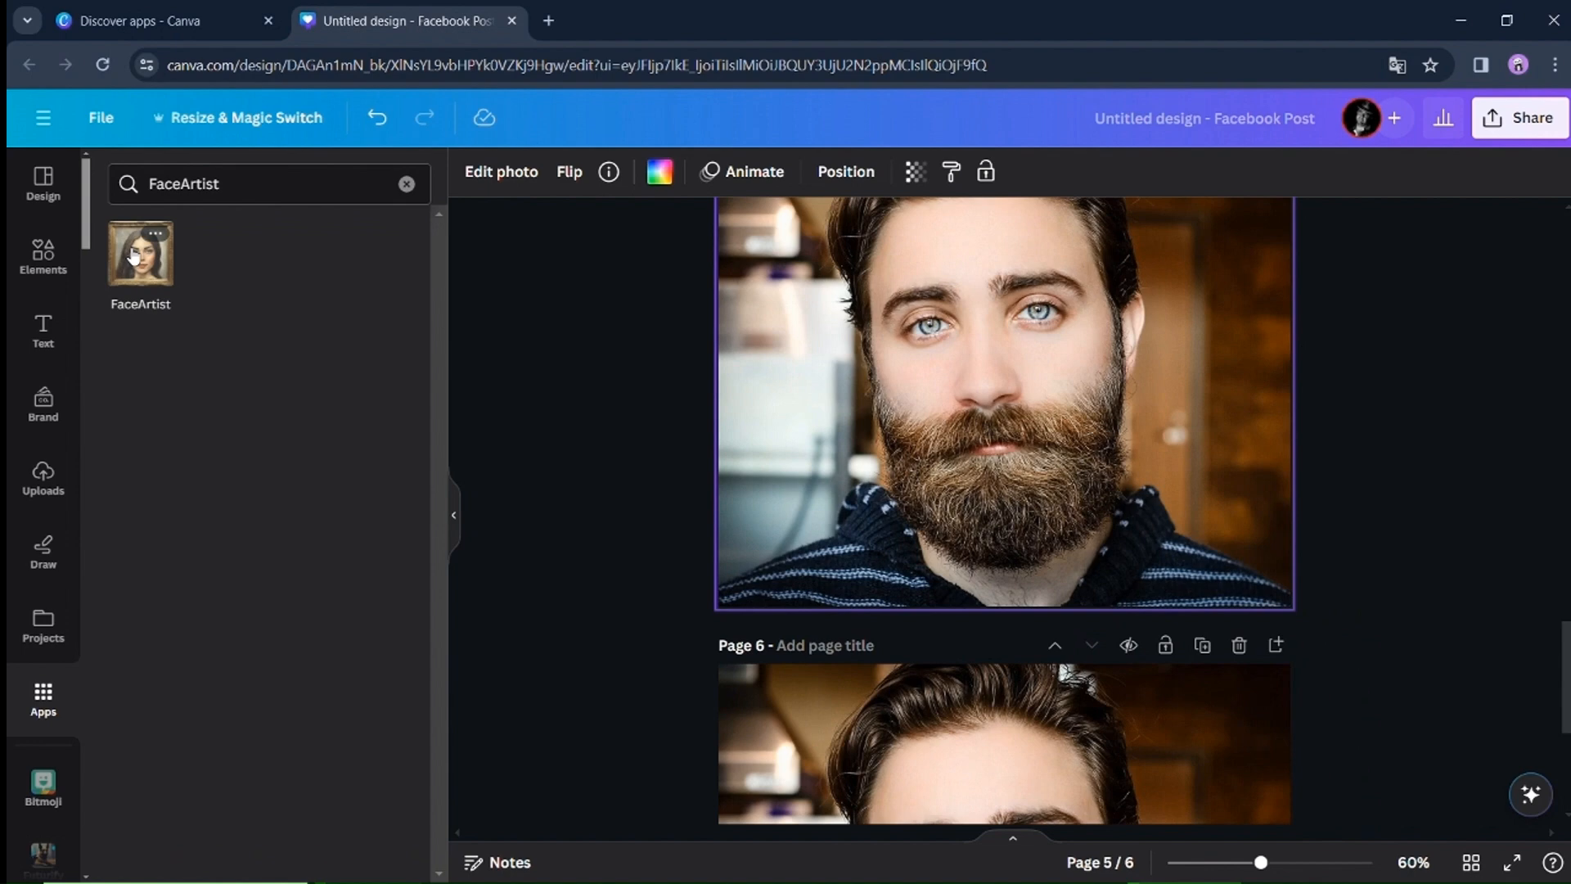
- Generate page 5's photo in FaceArtist with the style "Fine lines and hatching techniques reminiscent of Michelangelo's sketches" and replace the page background with the result
left_click(135, 256)
left_click(307, 753)
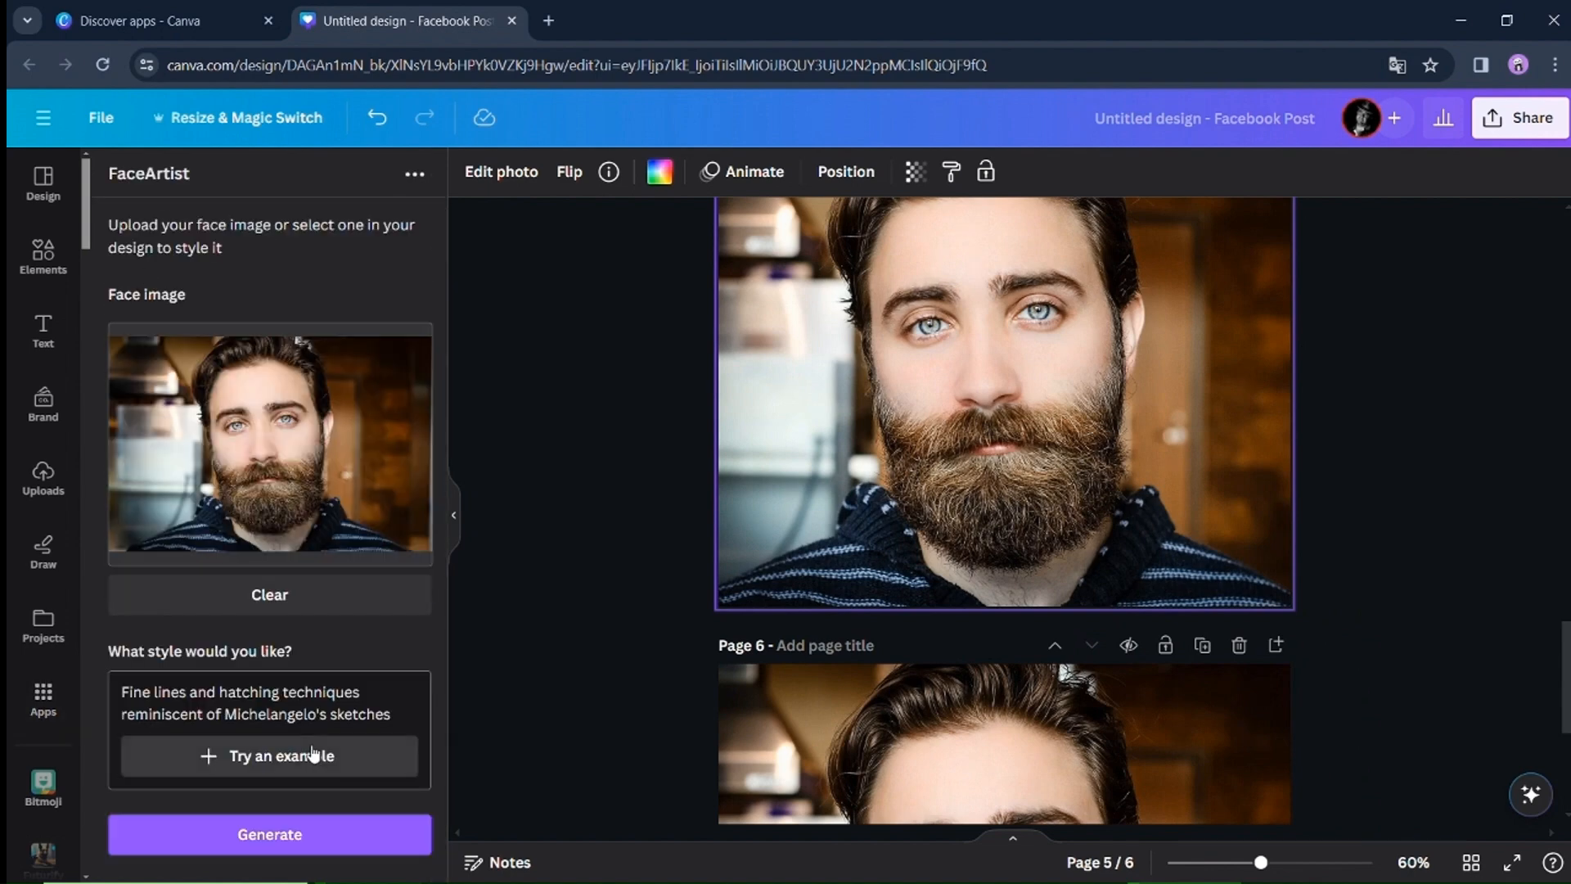
left_click(277, 833)
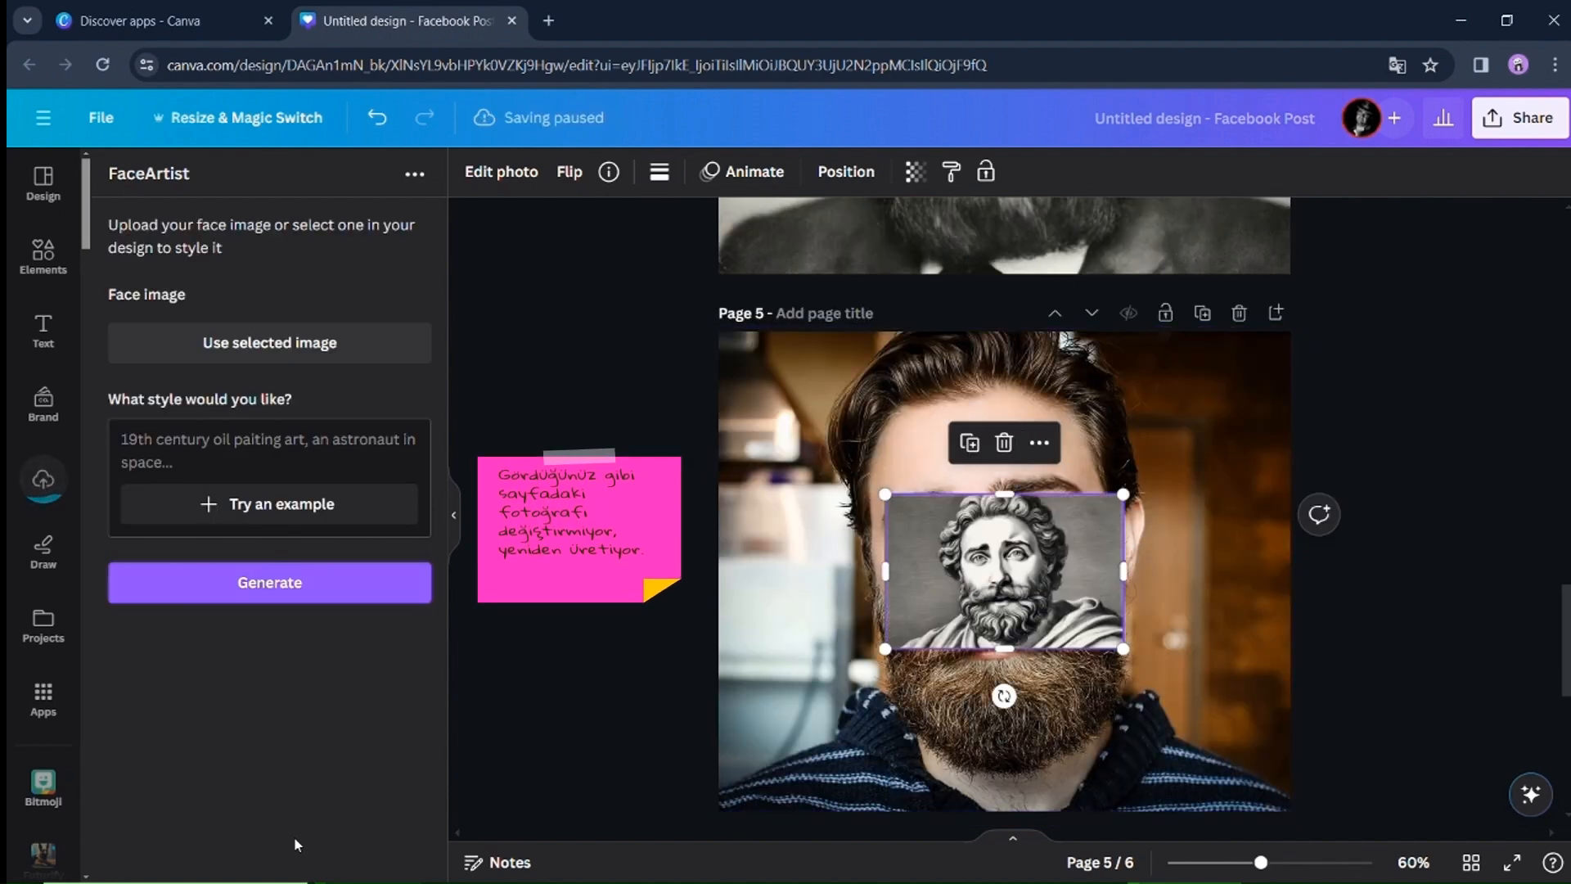
right_click(1040, 579)
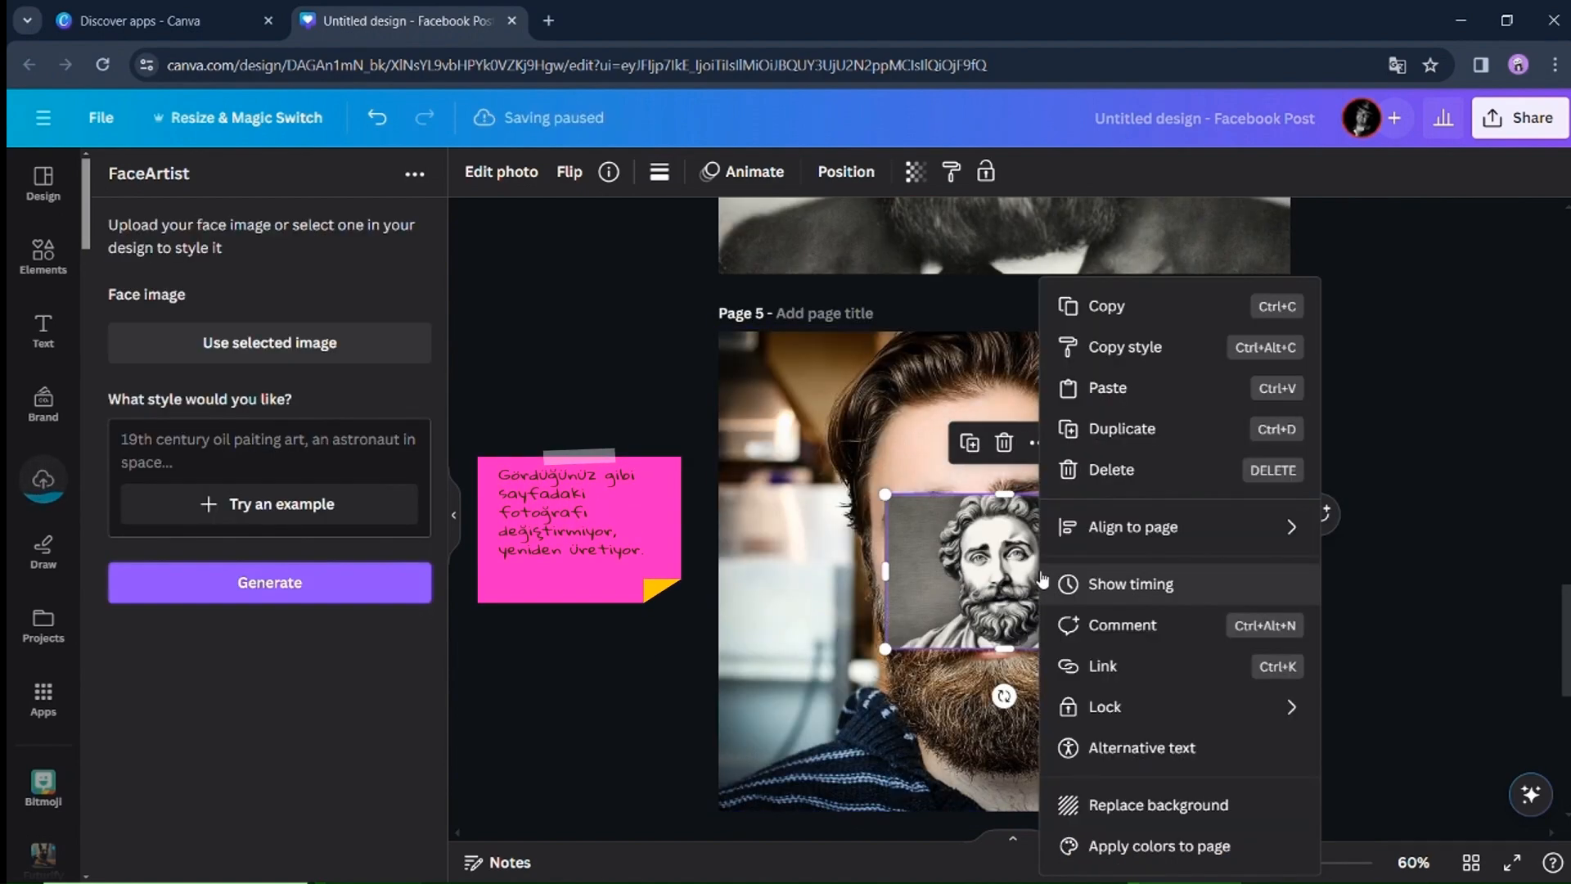
left_click(1154, 806)
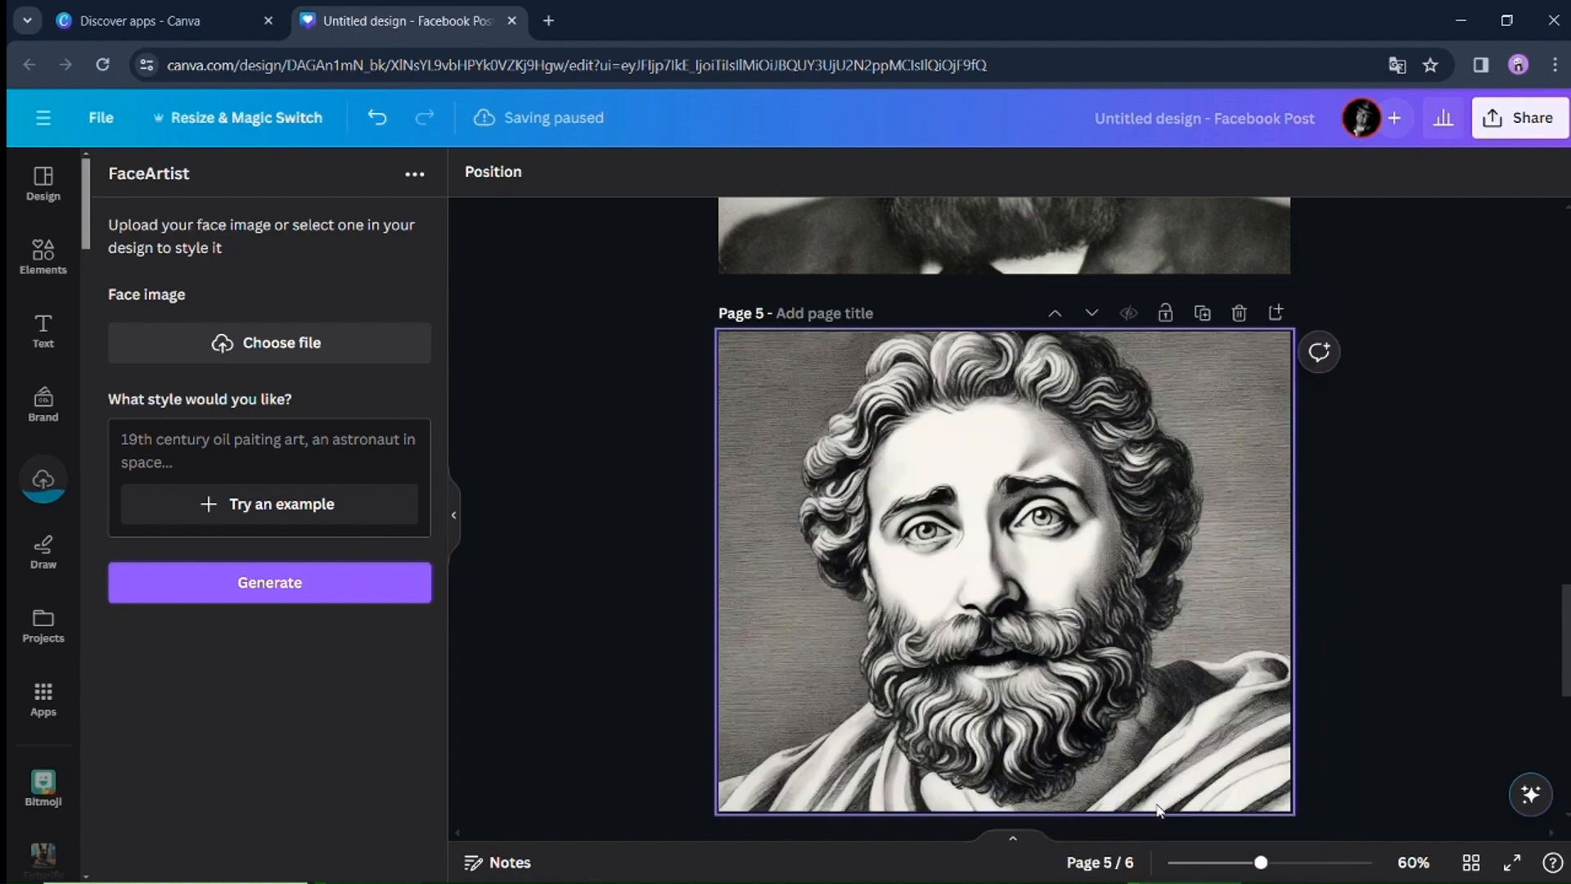
- Review all six pages, comparing the FaceArtist portraits with the original photos on pages 3 and 6
scroll(1156, 810, "down", 6)
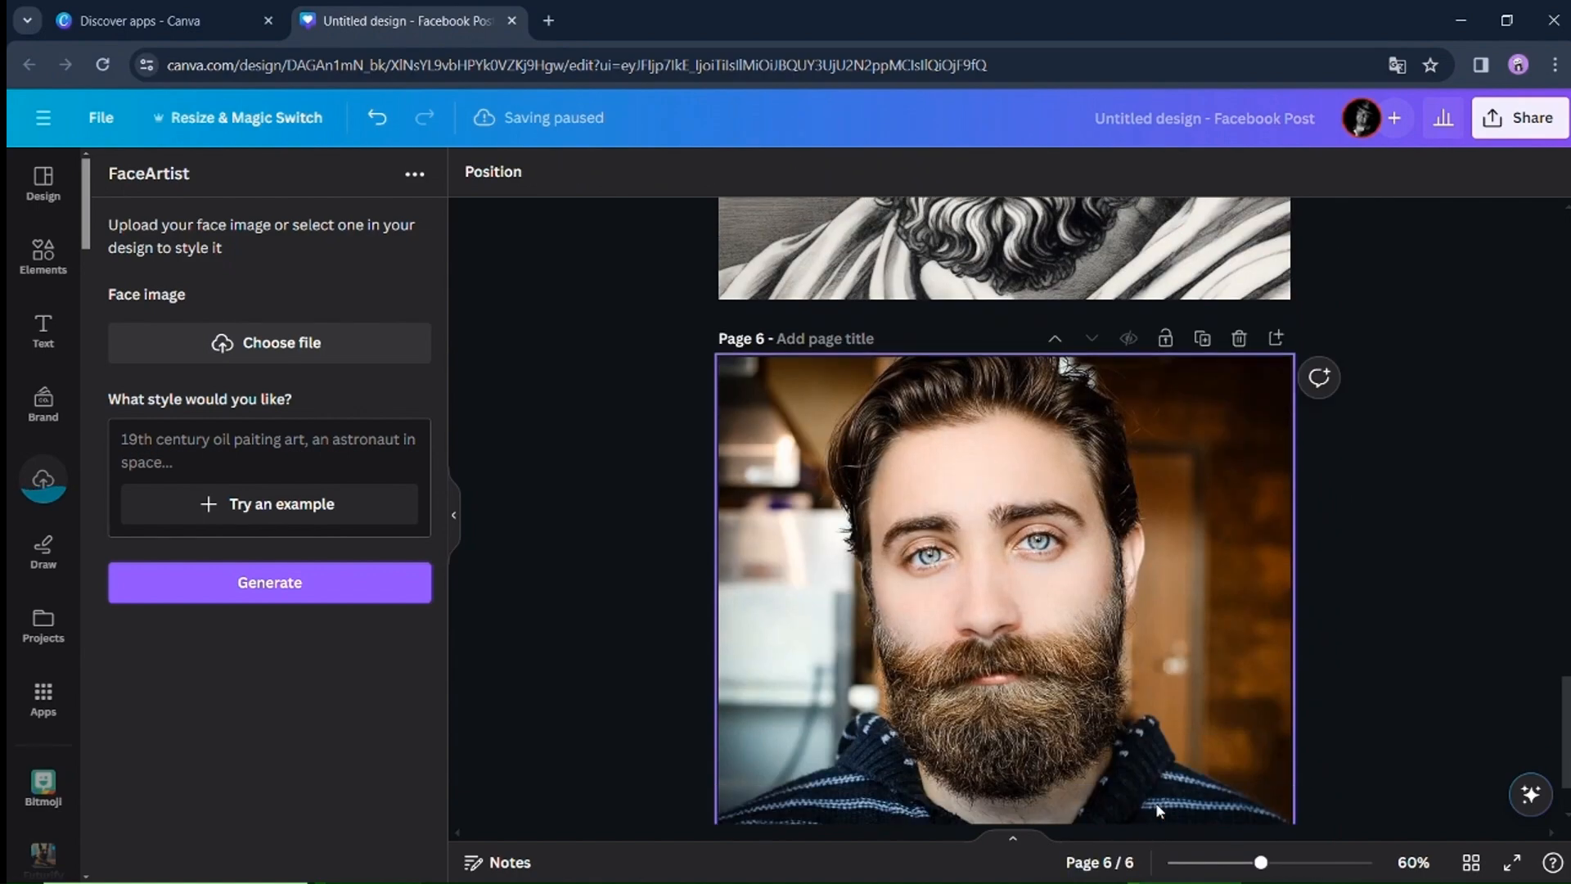
scroll(1157, 810, "up", 6)
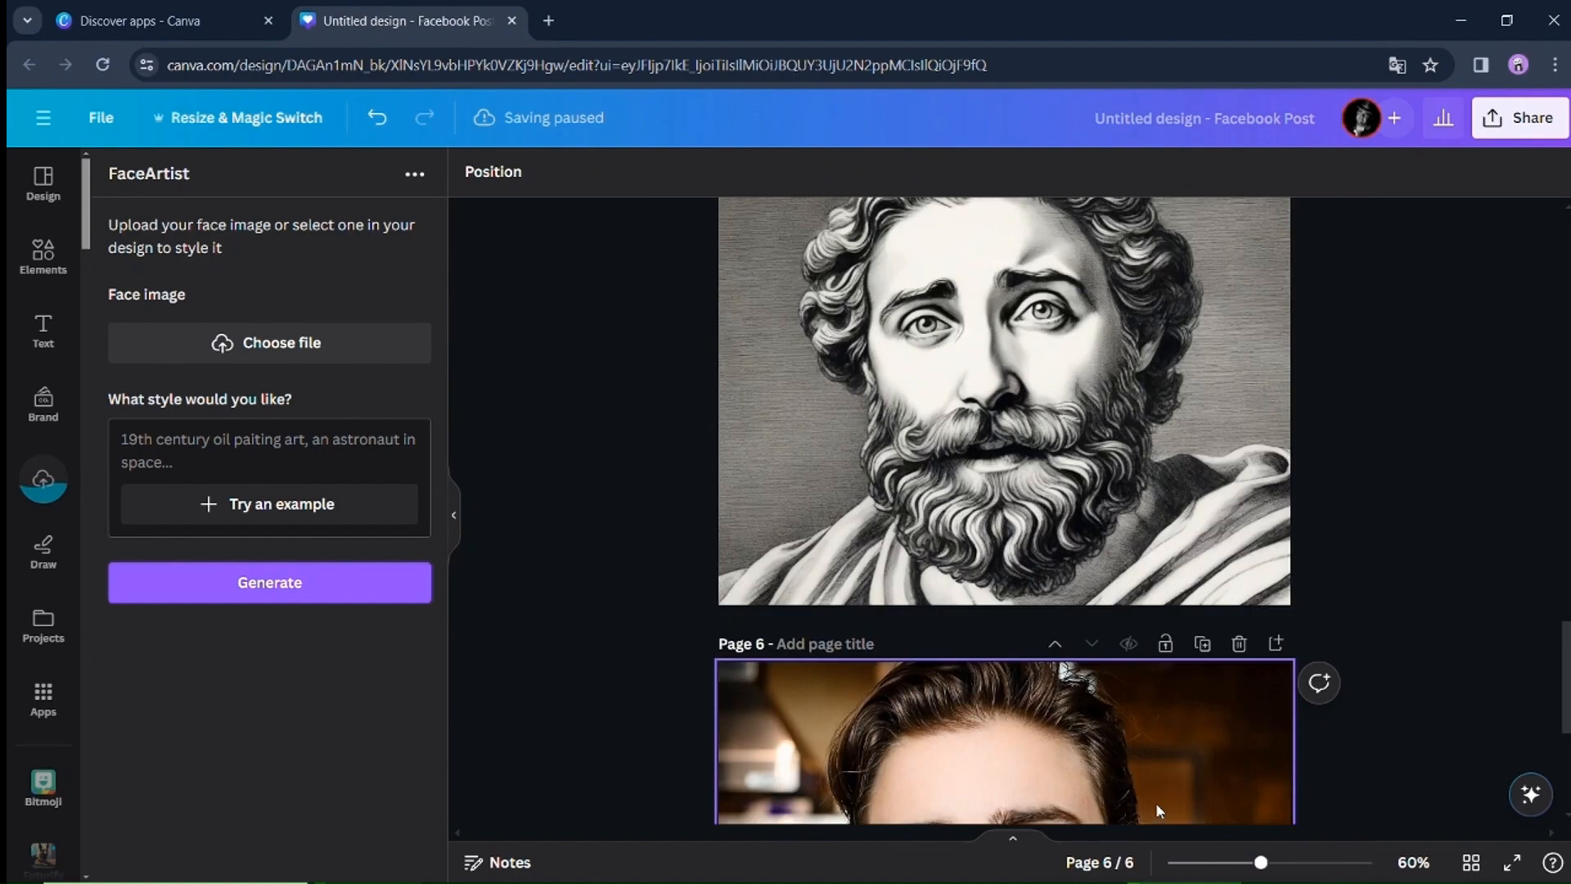
scroll(1157, 810, "up", 6)
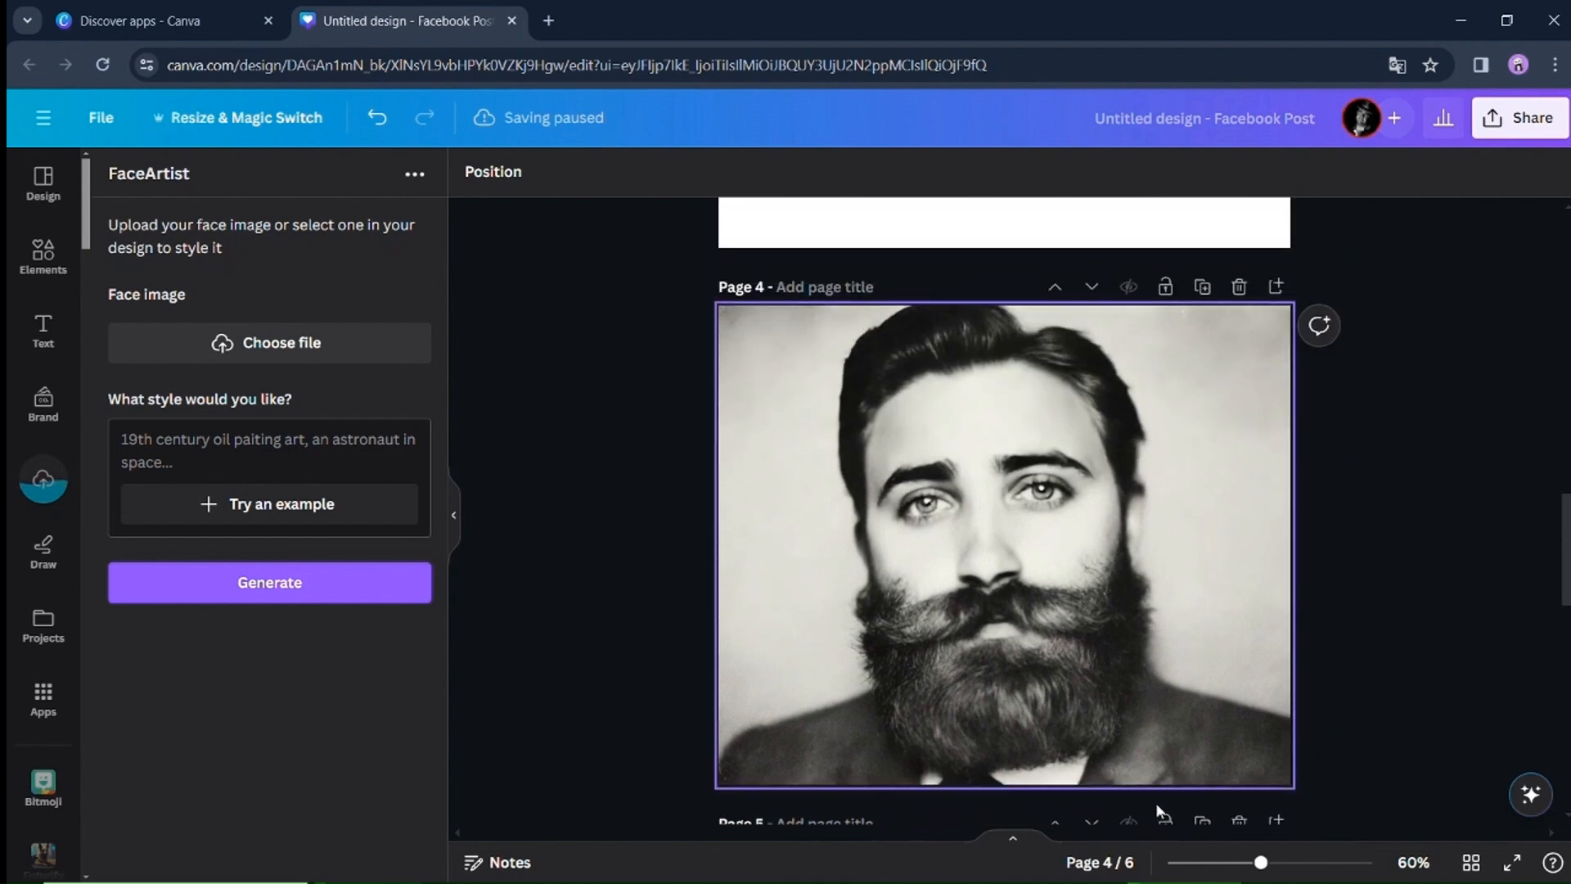
scroll(1157, 810, "up", 6)
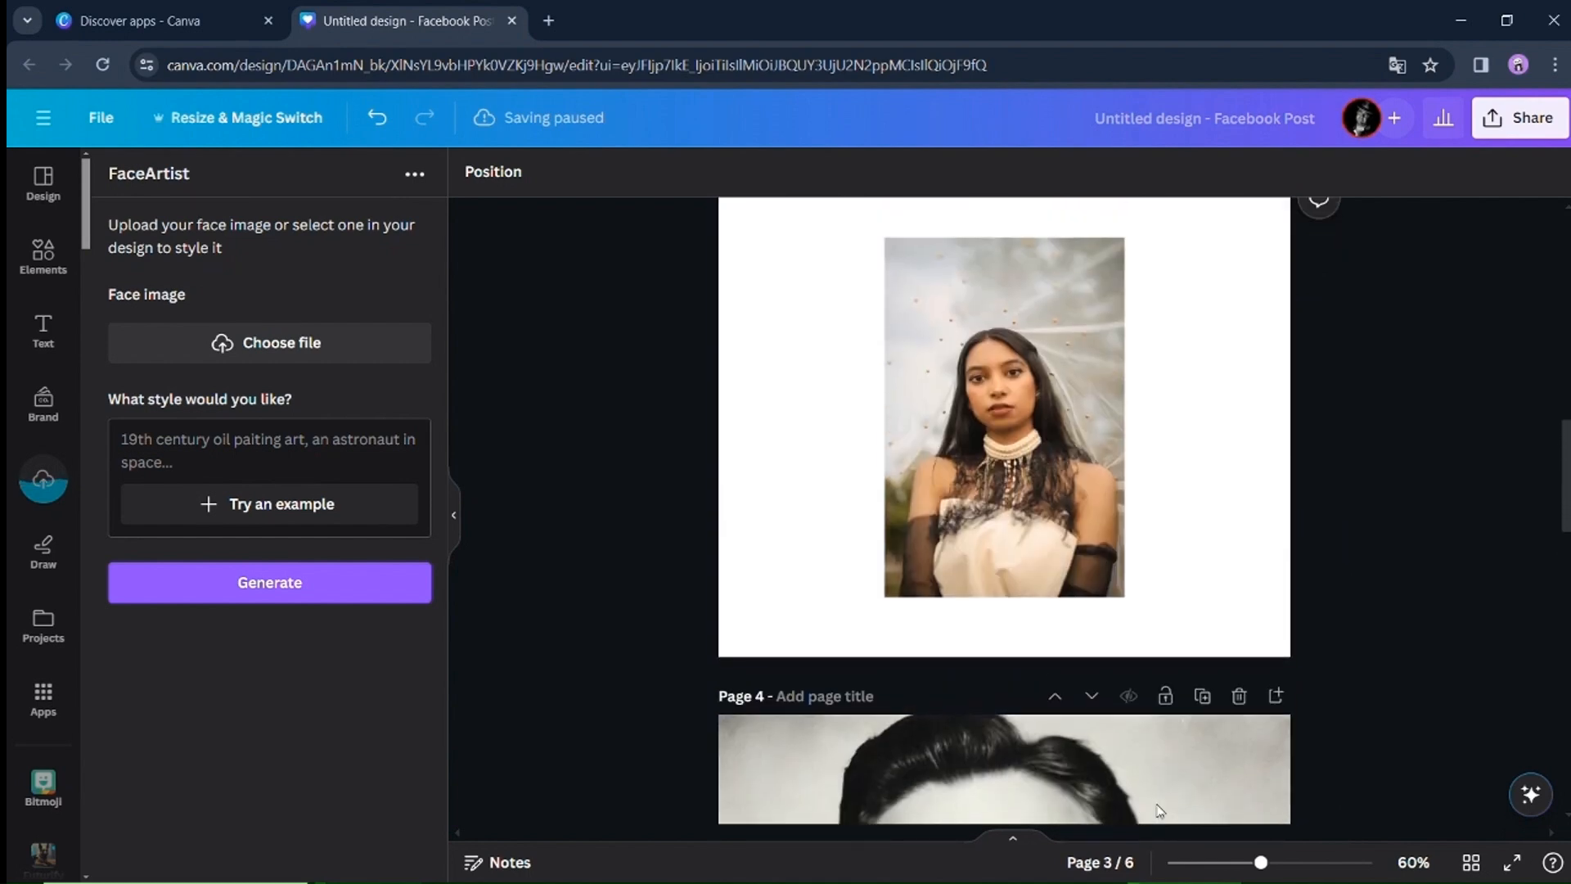
scroll(1157, 810, "up", 6)
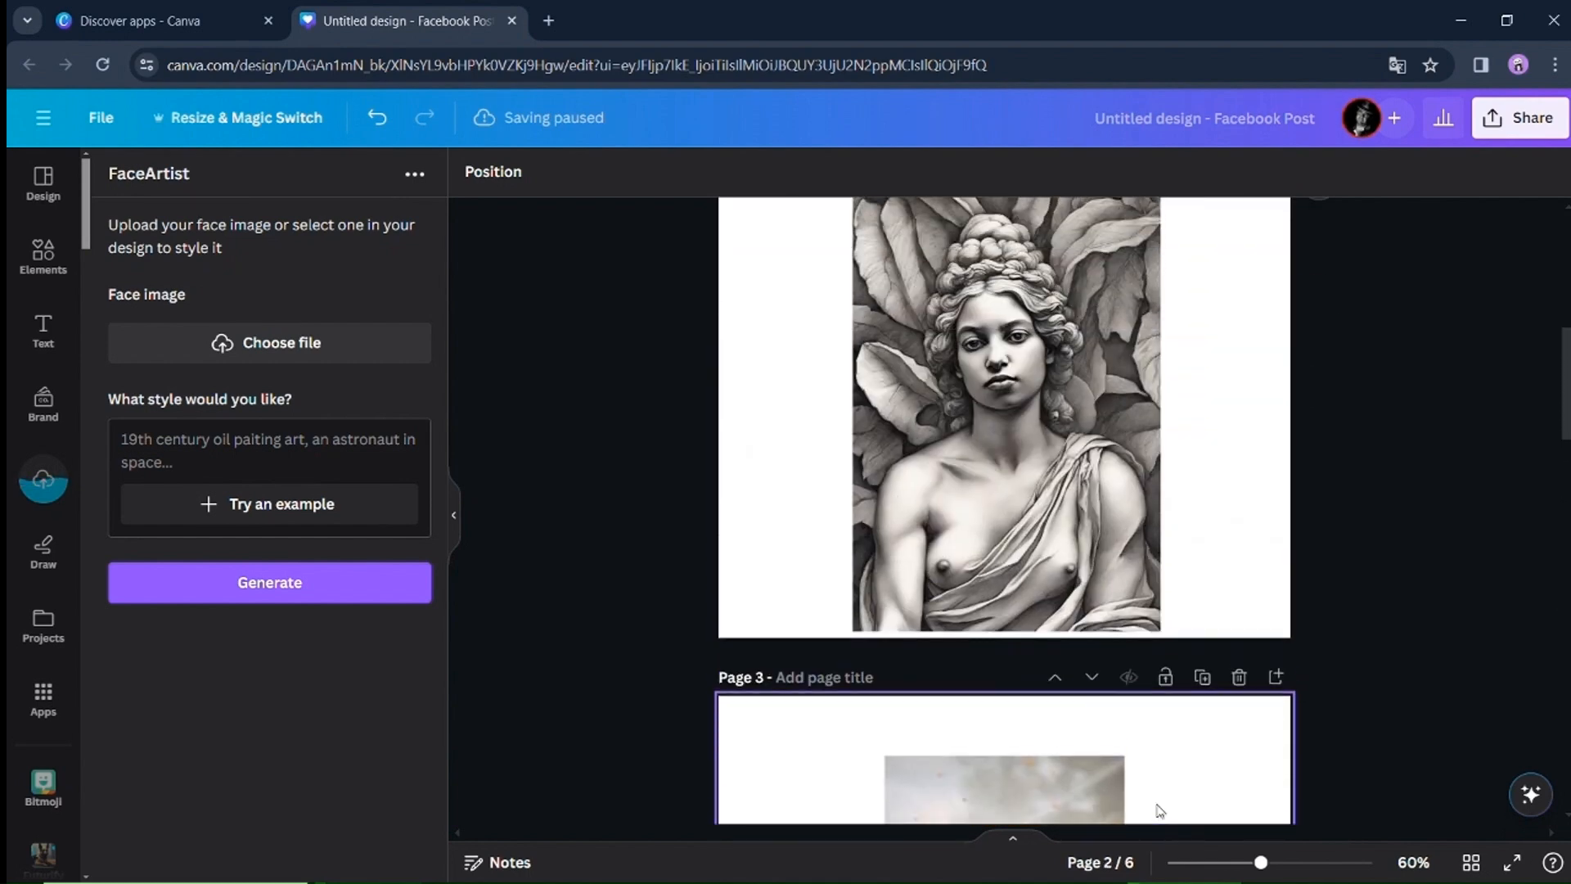
scroll(1157, 810, "up", 6)
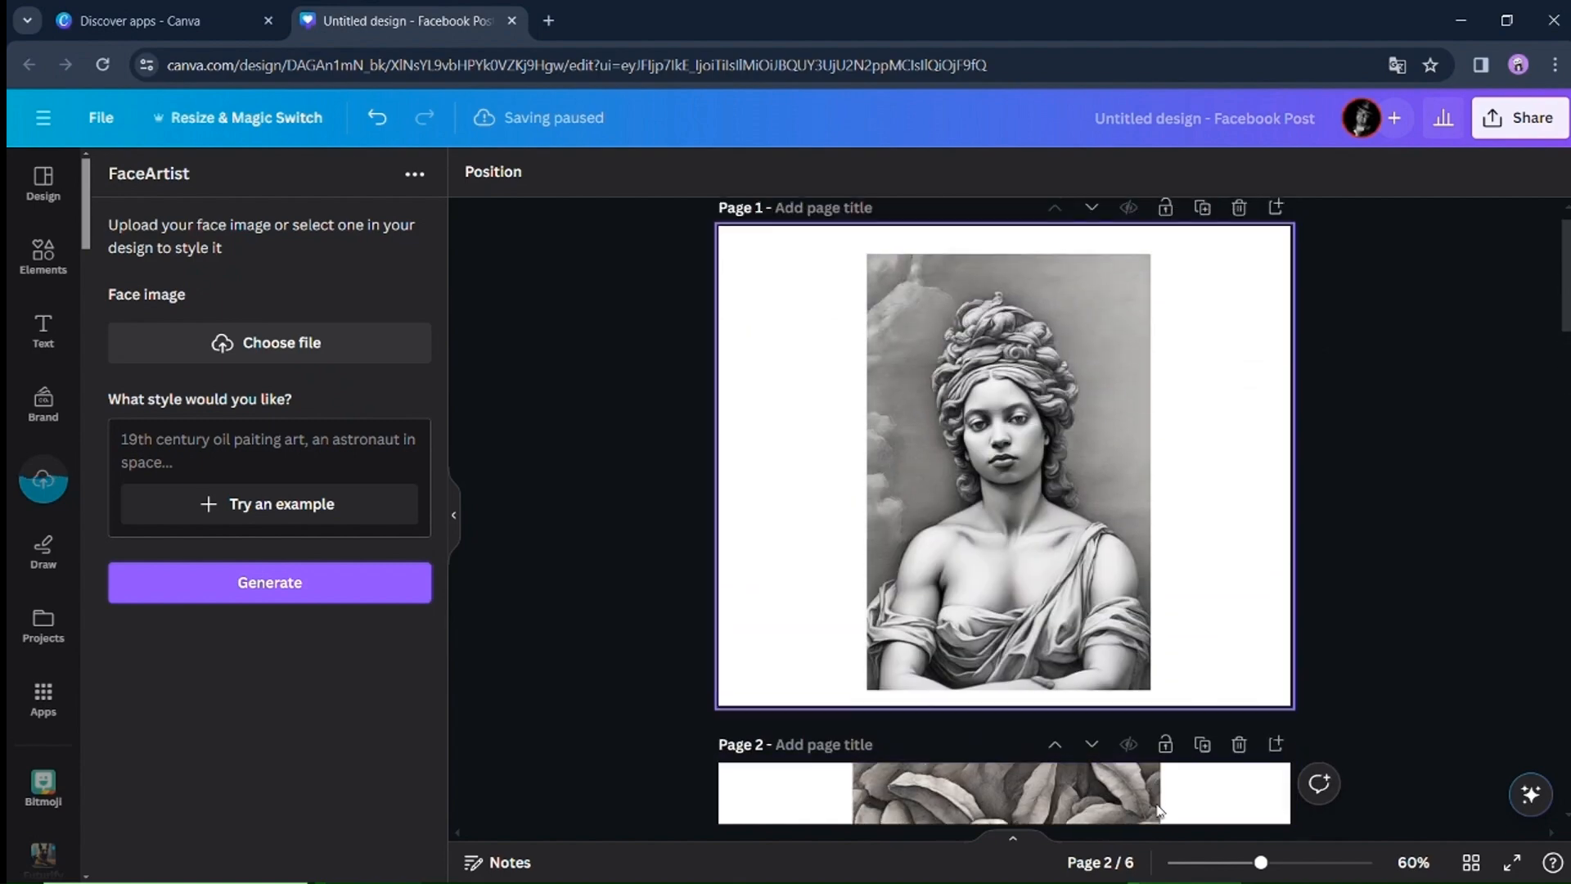
scroll(1156, 810, "down", 15)
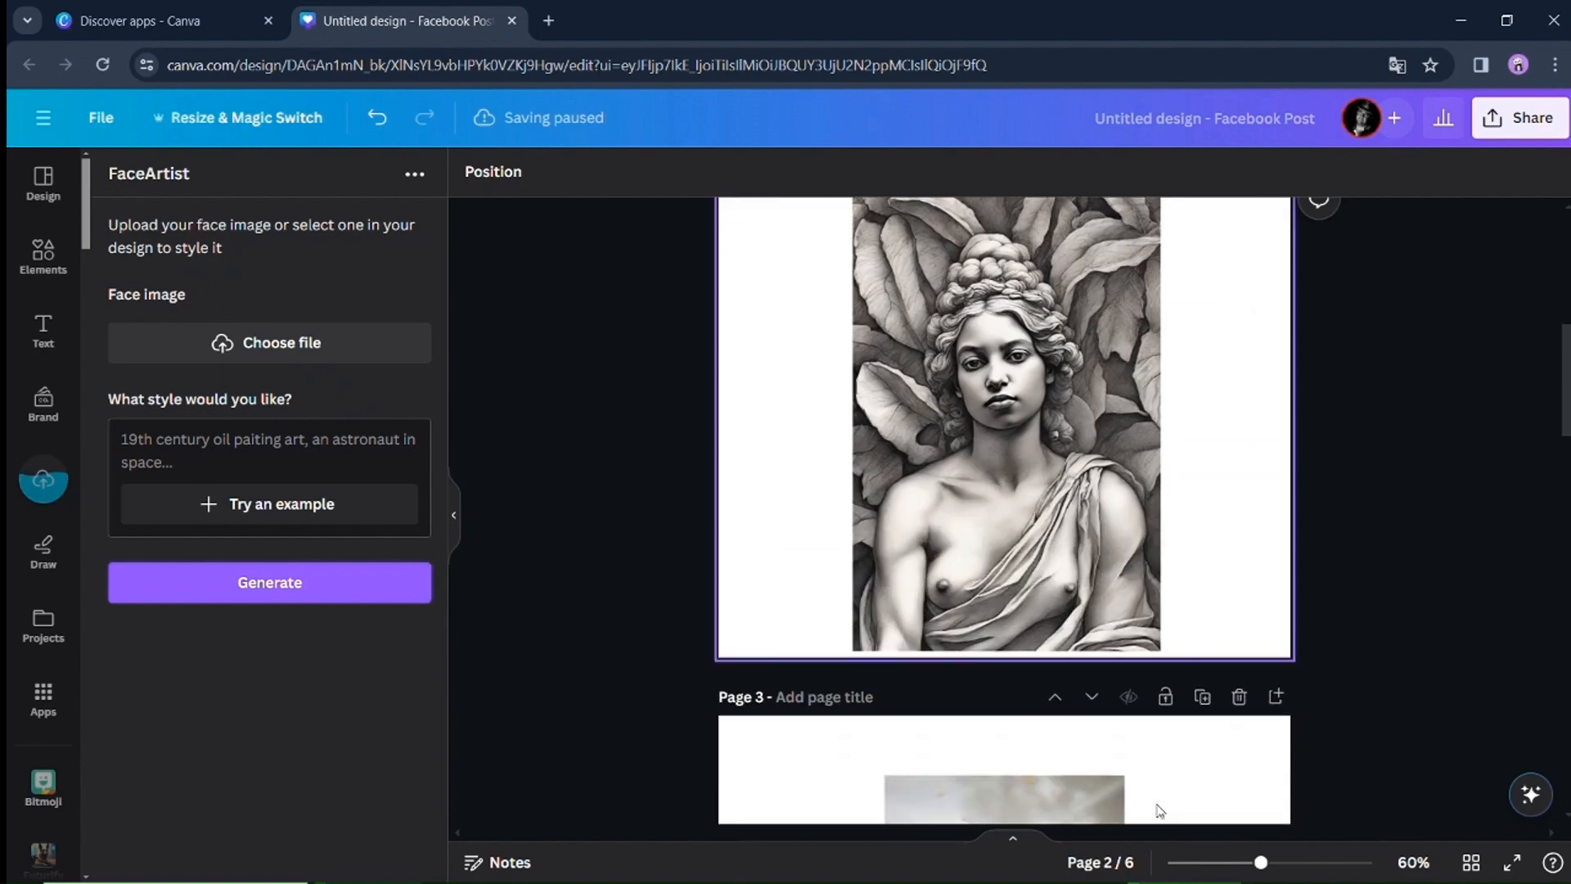
scroll(1241, 622, "down", 12)
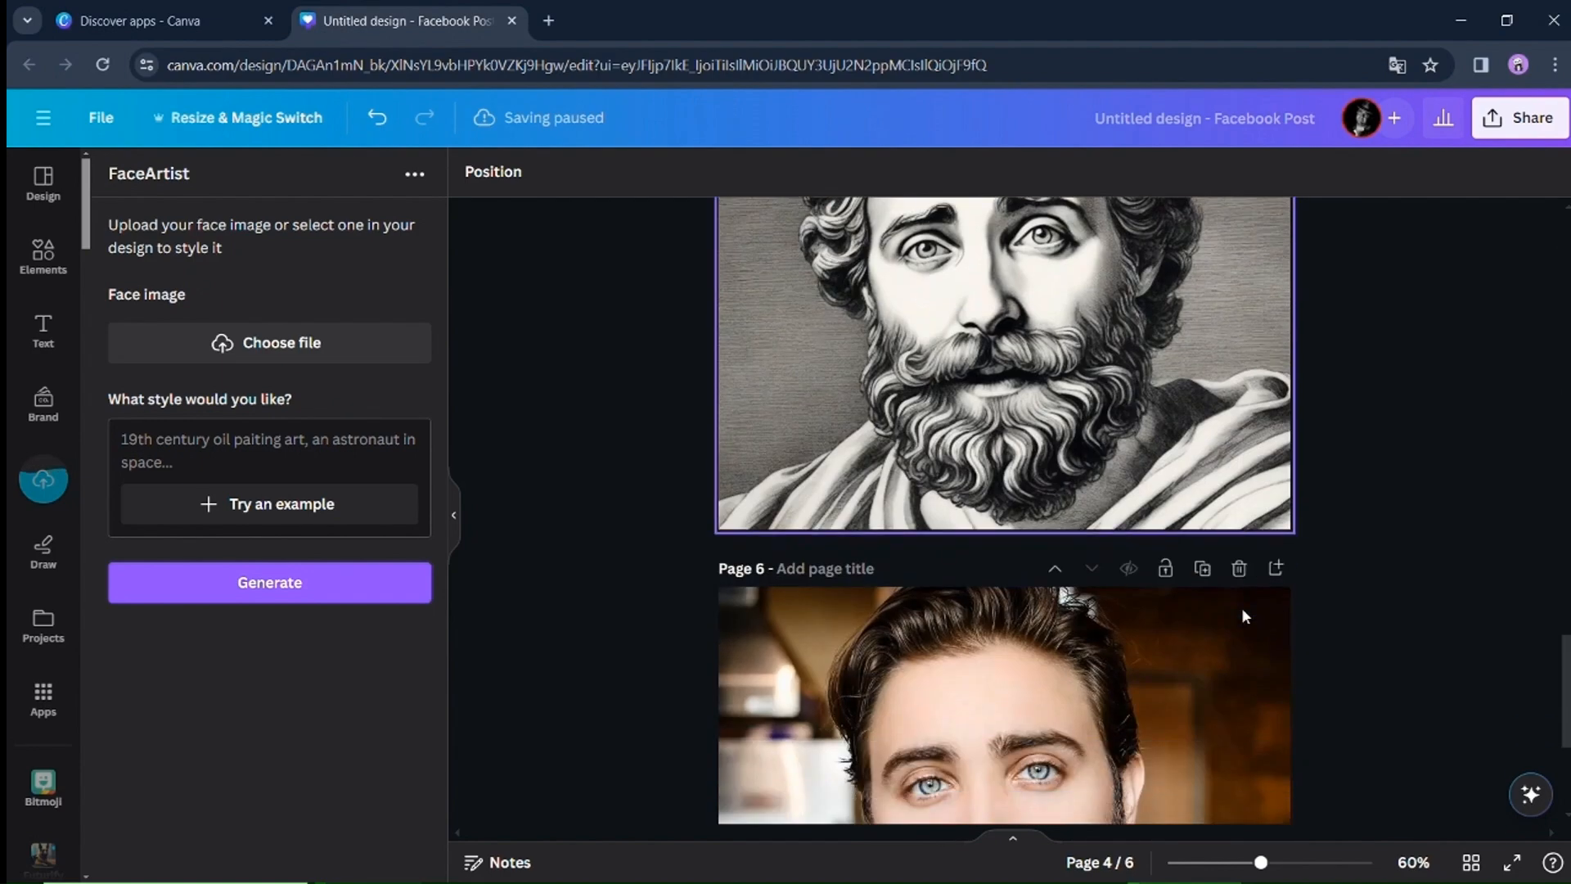